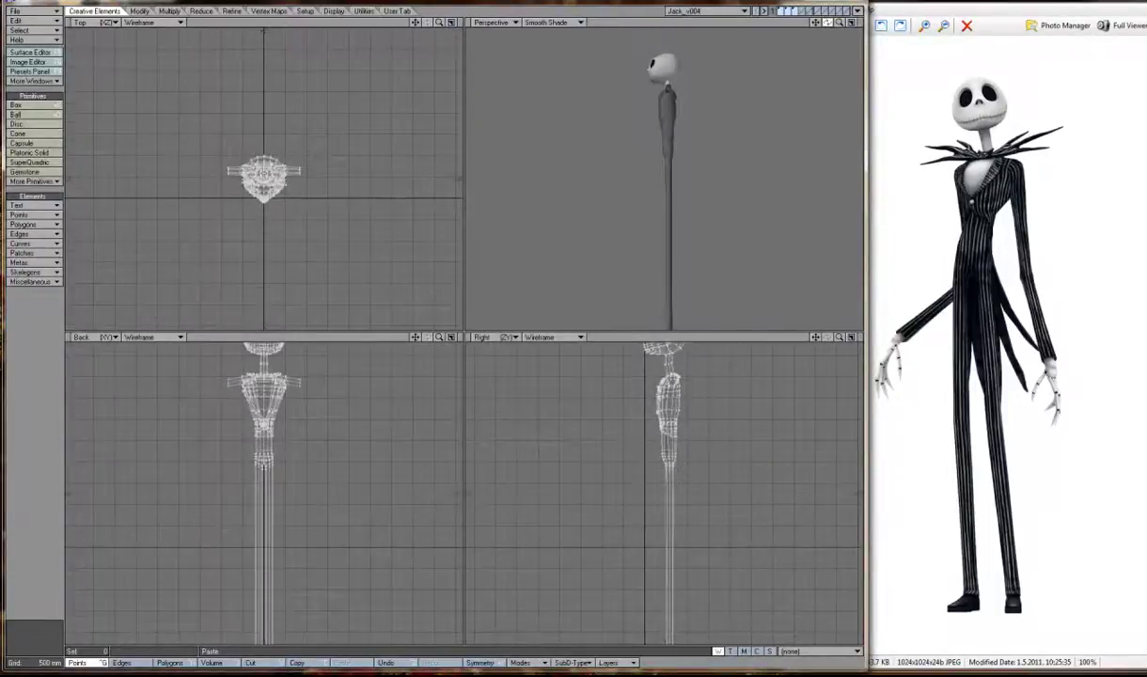
{"action": "scroll", "coordinate": [425, 318], "scroll_direction": "up", "scroll_amount": 3}
{"action": "scroll", "coordinate": [425, 317], "scroll_direction": "down", "scroll_amount": 3}
{"action": "scroll", "coordinate": [239, 478], "scroll_direction": "up", "scroll_amount": 1}
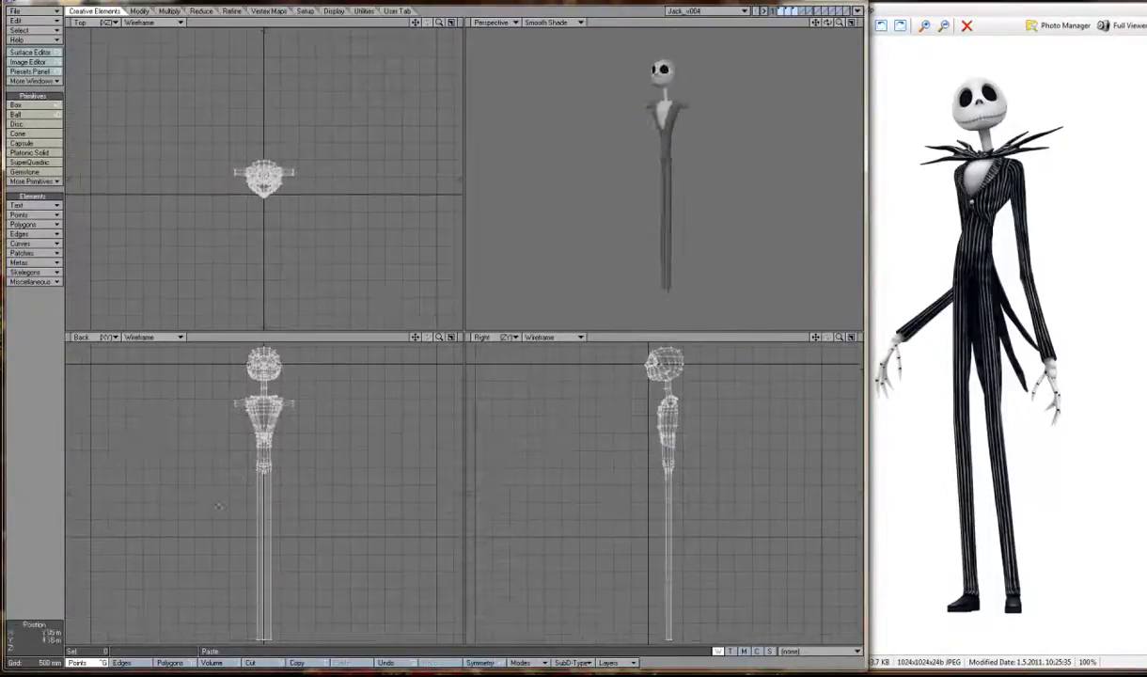
Open Display Options with D to reach the Backdrop settings.
{"action": "key", "text": "d"}
Set jack_silueta_v01.jpg as the BottomL viewport backdrop and zoom onto the lower body.
{"action": "left_click", "coordinate": [443, 223]}
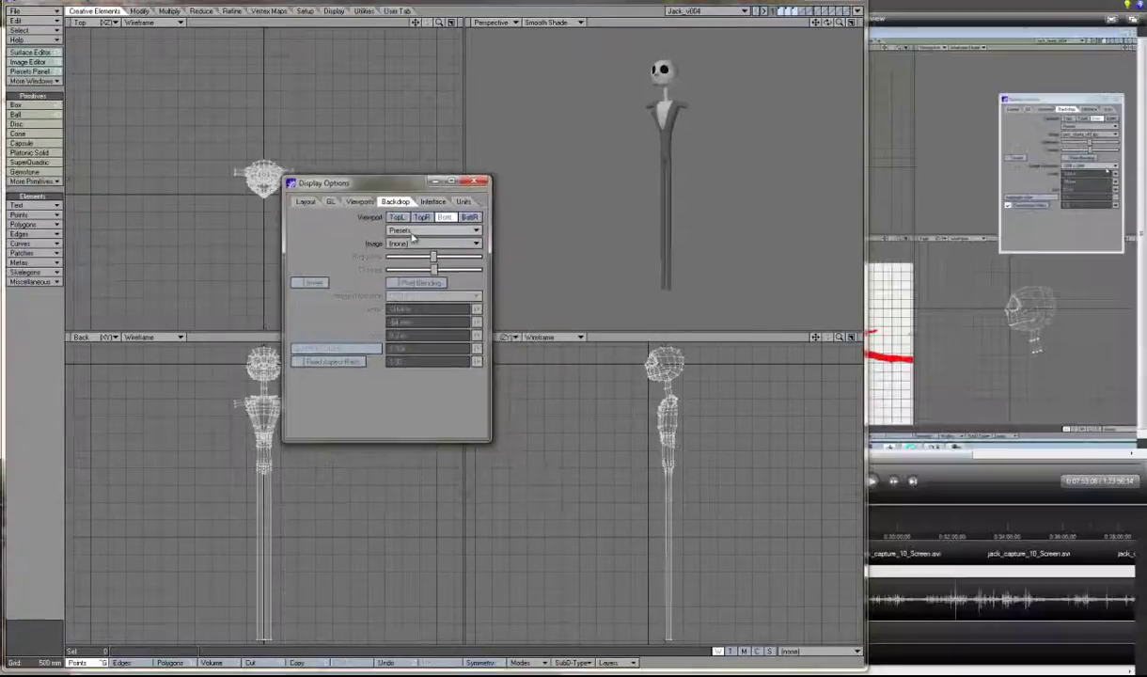
{"action": "double_click", "coordinate": [487, 349]}
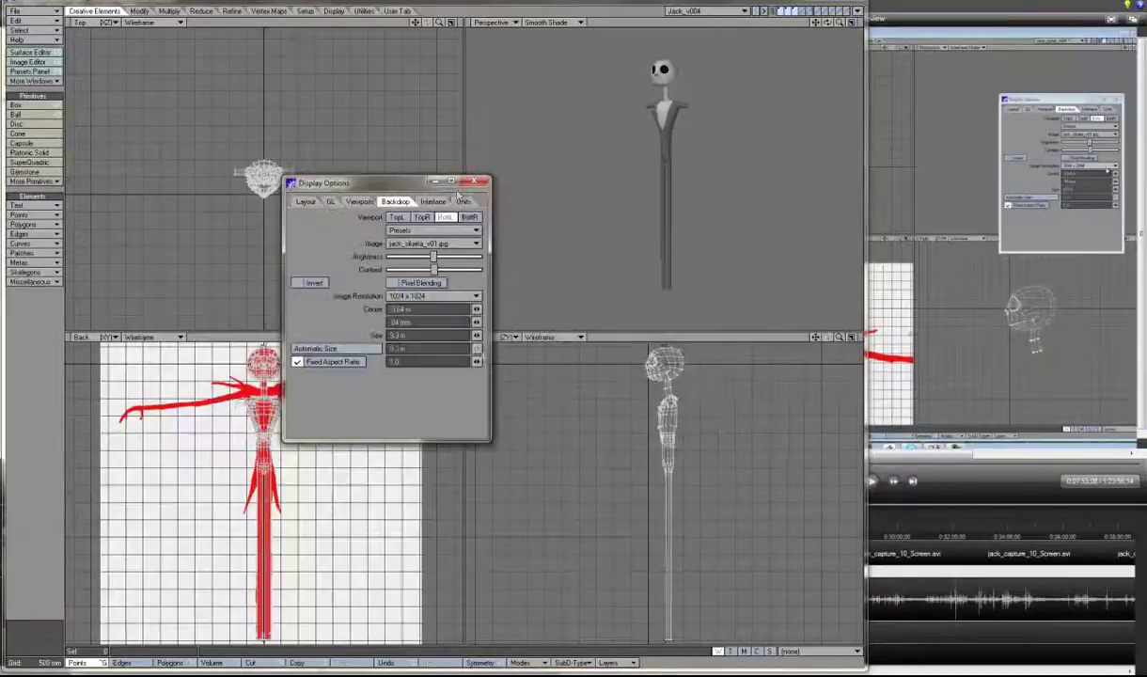
{"action": "left_click", "coordinate": [478, 184]}
{"action": "left_click_drag", "start_coordinate": [438, 337], "coordinate": [432, 322]}
{"action": "scroll", "coordinate": [458, 492], "scroll_direction": "down", "scroll_amount": 3}
{"action": "scroll", "coordinate": [458, 493], "scroll_direction": "down", "scroll_amount": 2}
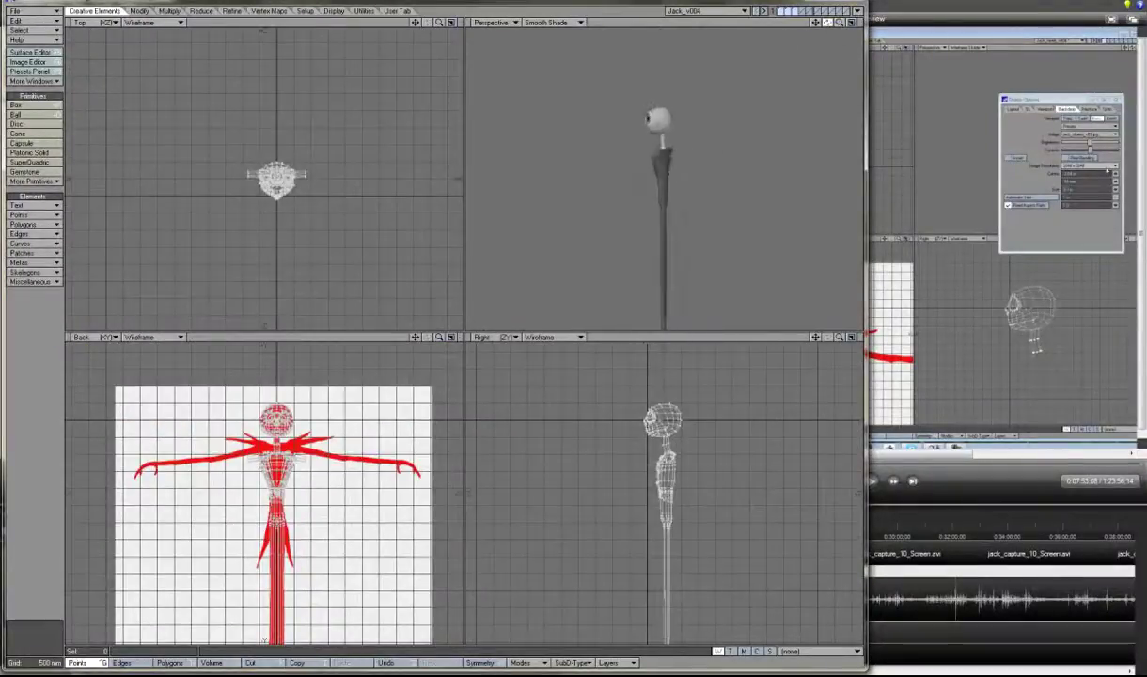
{"action": "scroll", "coordinate": [734, 402], "scroll_direction": "up", "scroll_amount": 3}
{"action": "scroll", "coordinate": [734, 402], "scroll_direction": "up", "scroll_amount": 2}
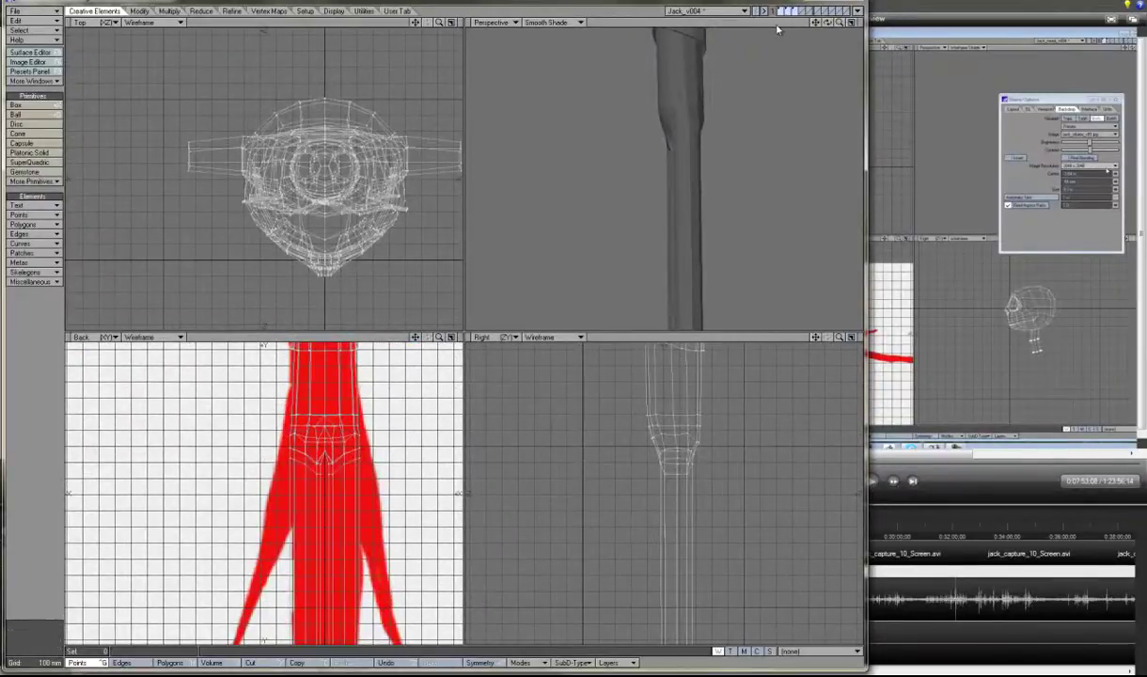
{"action": "scroll", "coordinate": [324, 174], "scroll_direction": "down", "scroll_amount": 2}
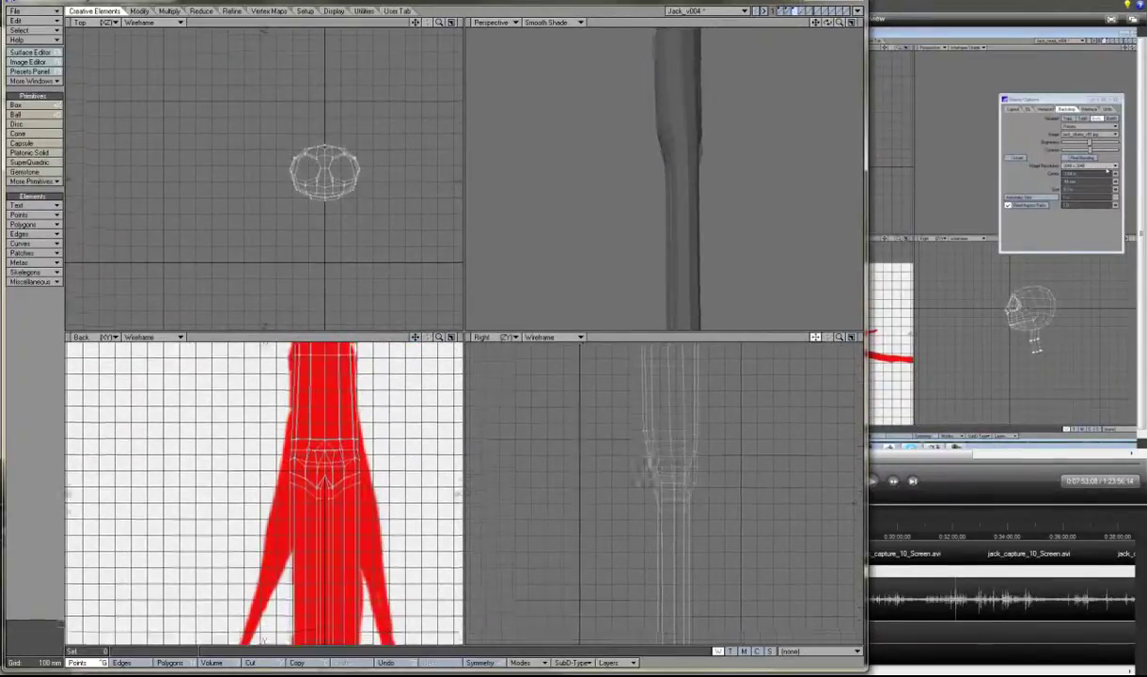
{"action": "left_click_drag", "start_coordinate": [628, 423], "coordinate": [628, 475], "text": "alt+shift"}
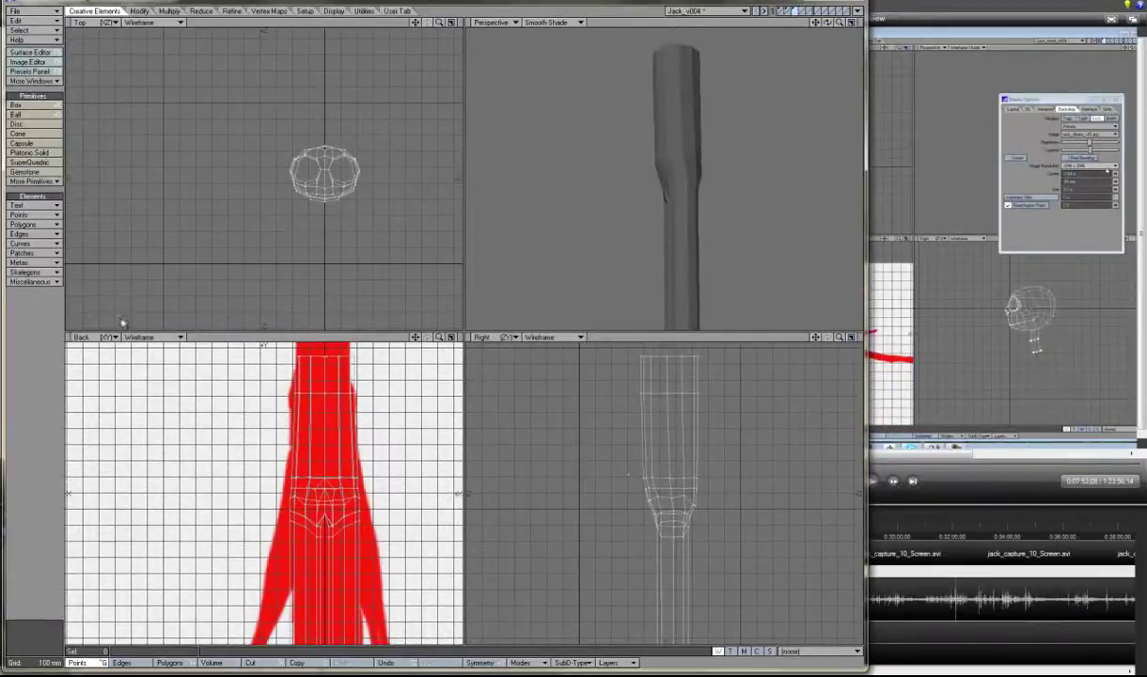
Try Drag, Drag Net and Magnet on the torso, undoing each attempt.
{"action": "left_click", "coordinate": [139, 10]}
{"action": "left_click", "coordinate": [24, 115]}
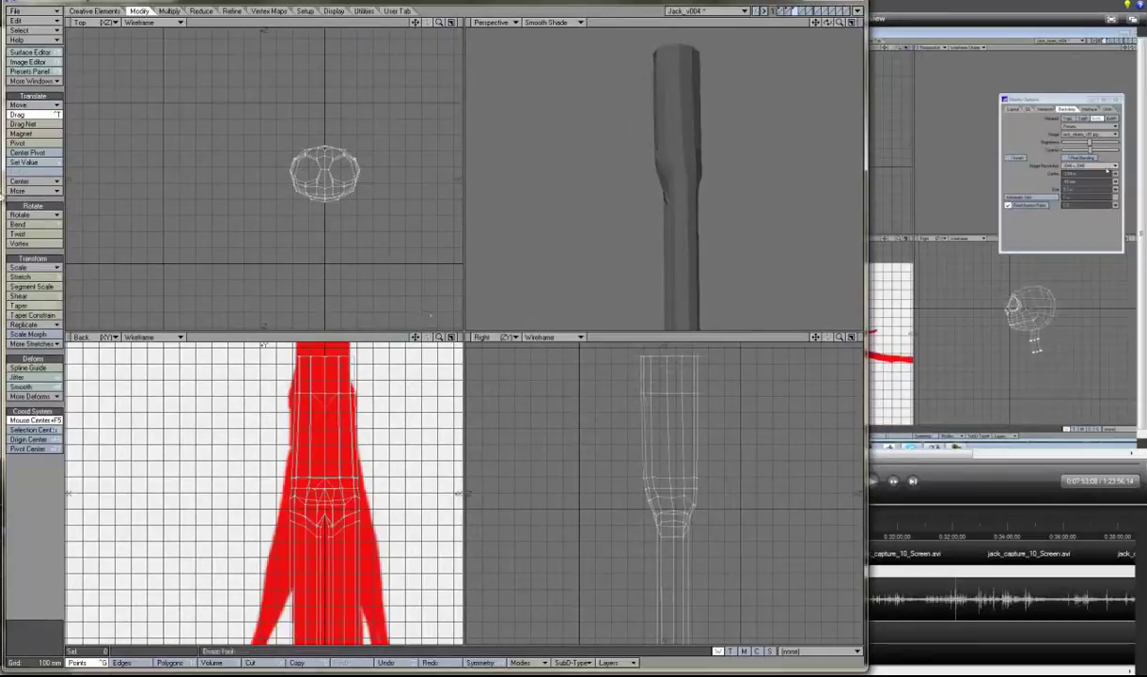
{"action": "key", "text": "g"}
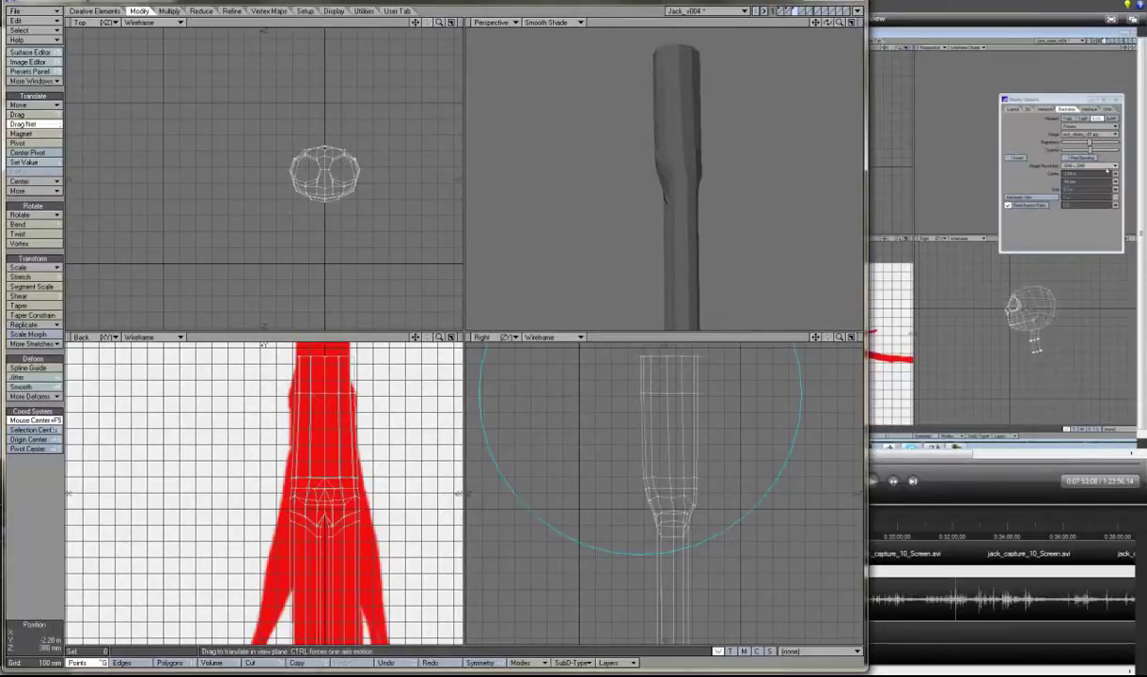
{"action": "left_click_drag", "start_coordinate": [641, 398], "coordinate": [522, 507]}
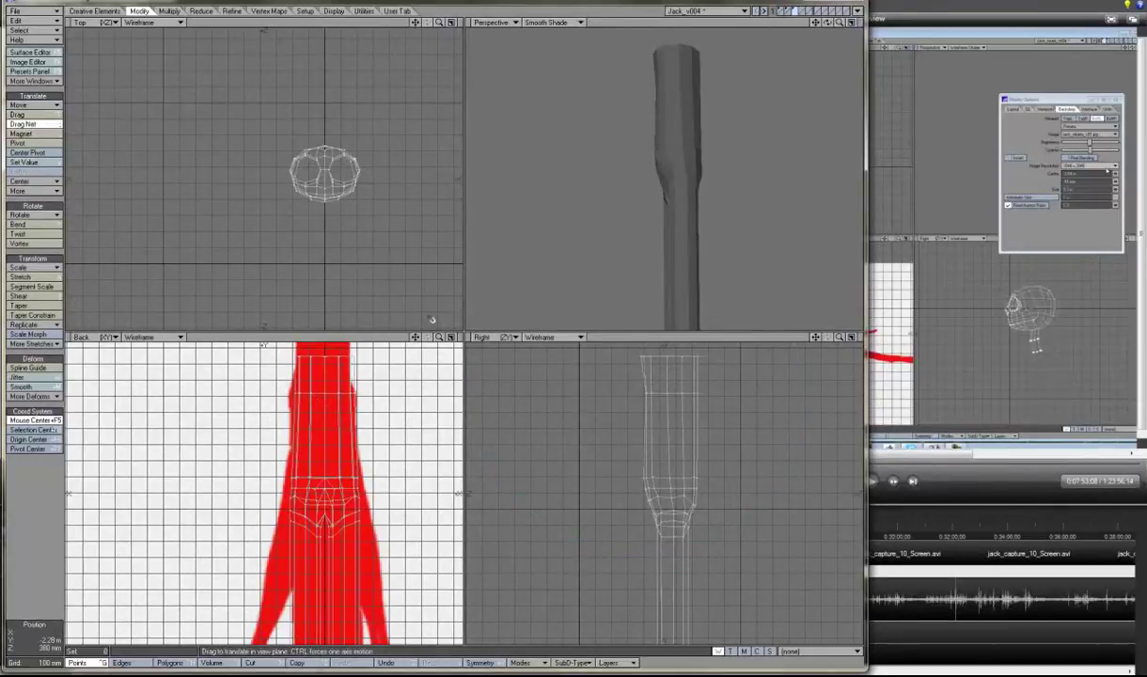
{"action": "key", "text": "u"}
{"action": "key", "text": "shift+g"}
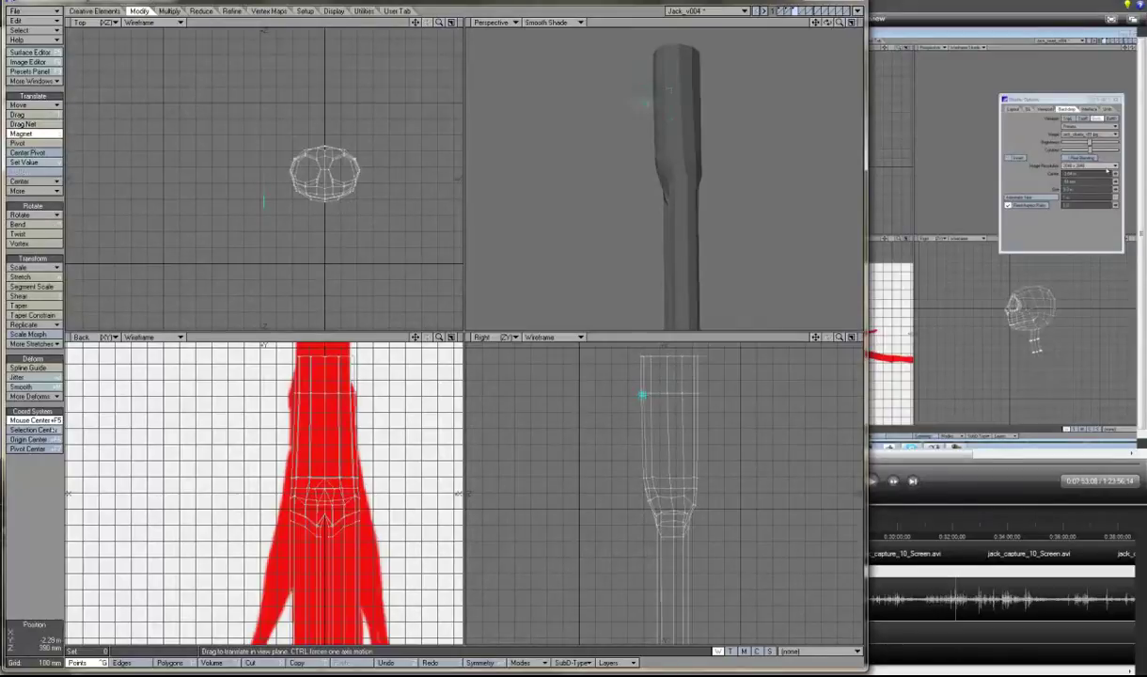
{"action": "right_click_drag", "start_coordinate": [641, 395], "coordinate": [643, 395]}
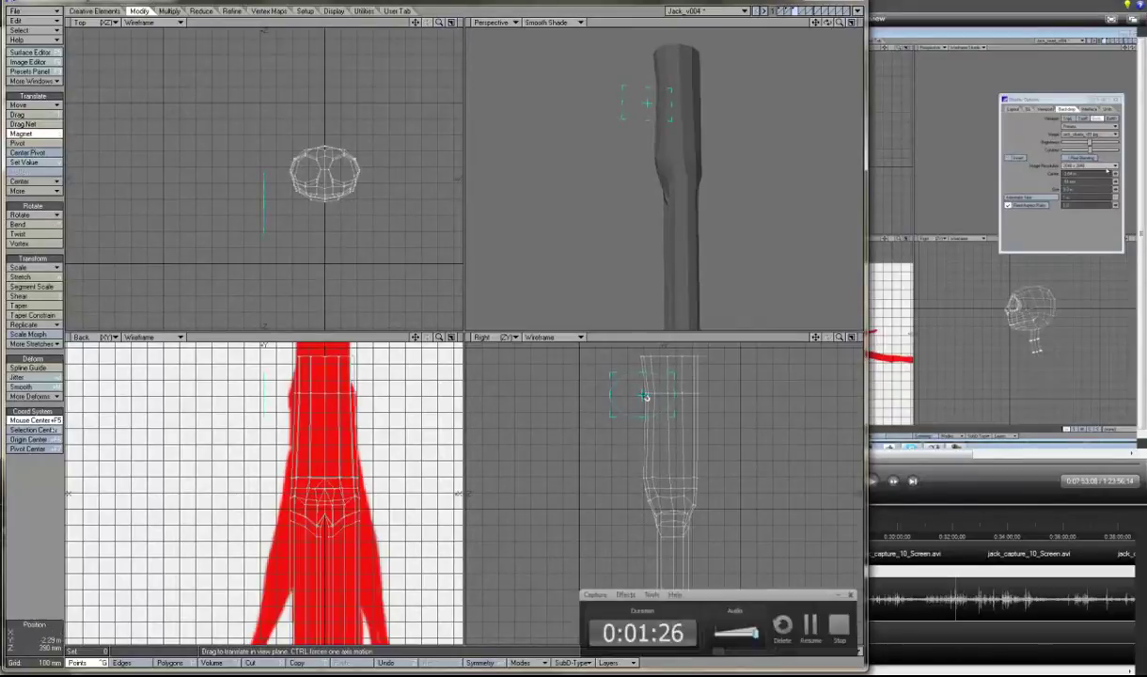
{"action": "left_click_drag", "start_coordinate": [665, 408], "coordinate": [683, 410]}
{"action": "key", "text": "u"}
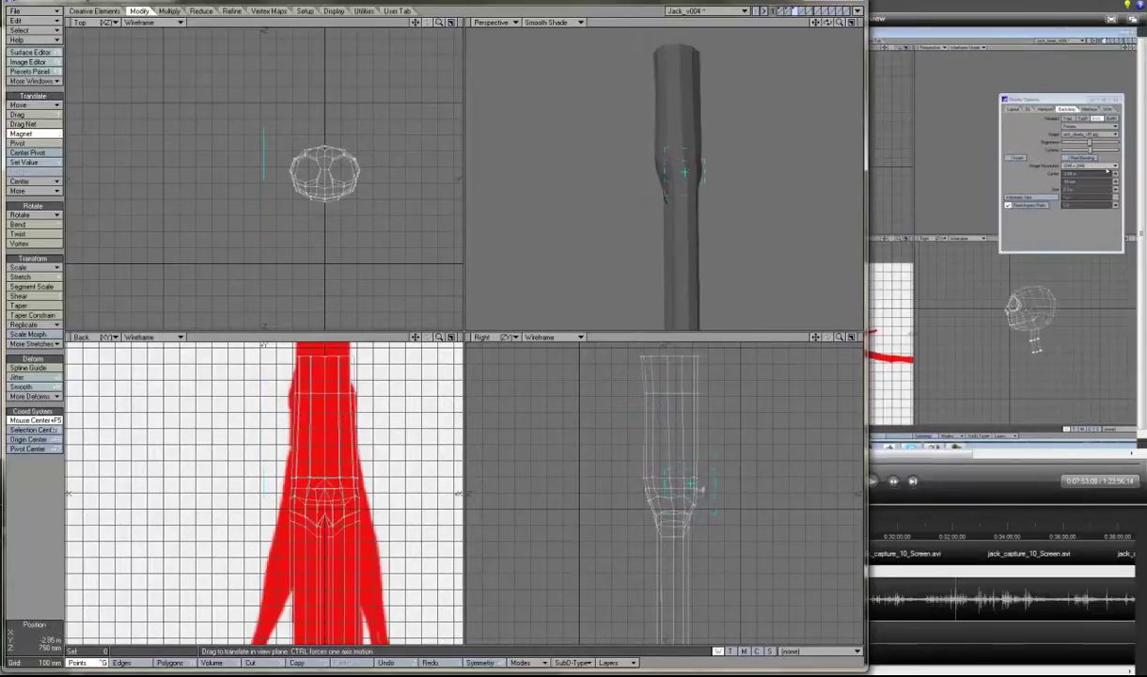
Bulge the lower torso outward with Magnet and select its upper polygons.
{"action": "left_click_drag", "start_coordinate": [673, 484], "coordinate": [700, 481]}
{"action": "key", "text": "space"}
{"action": "key", "text": "ctrl+h"}
{"action": "left_click_drag", "start_coordinate": [684, 390], "coordinate": [668, 451]}
Add edge loops across the selected torso polygons with Band Saw Pro.
{"action": "left_click", "coordinate": [167, 11]}
{"action": "key", "text": "shift+q"}
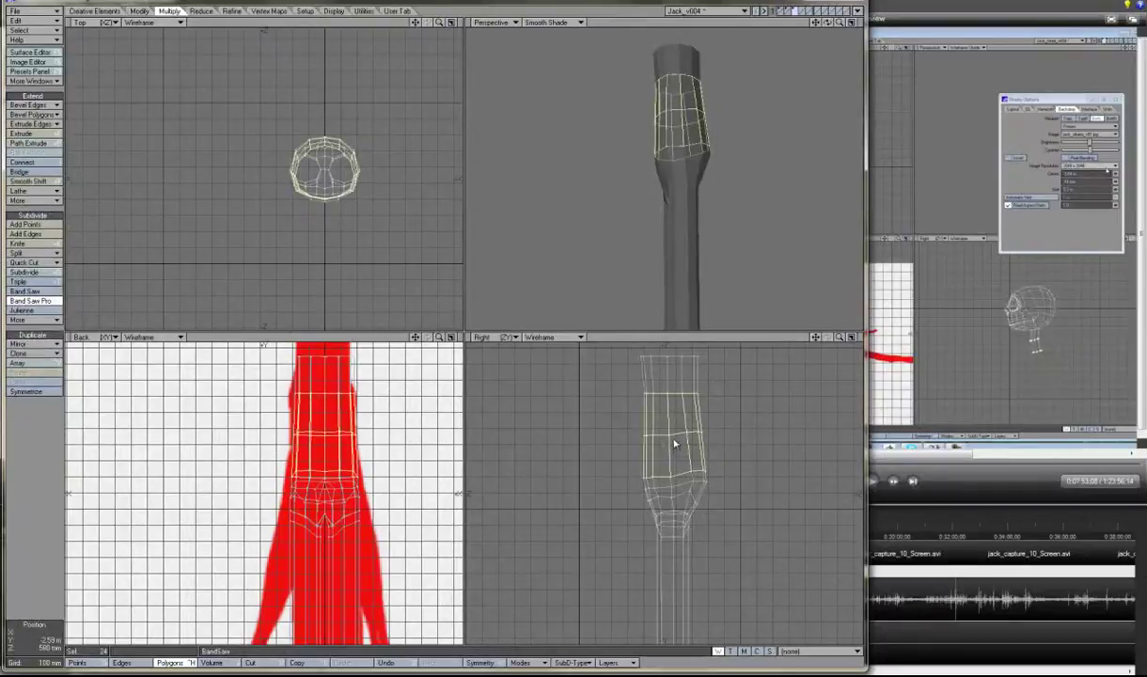
{"action": "left_click", "coordinate": [677, 440]}
Move the new loop's vertices to match the silhouette.
{"action": "key", "text": "t"}
{"action": "left_click_drag", "start_coordinate": [425, 317], "coordinate": [407, 301]}
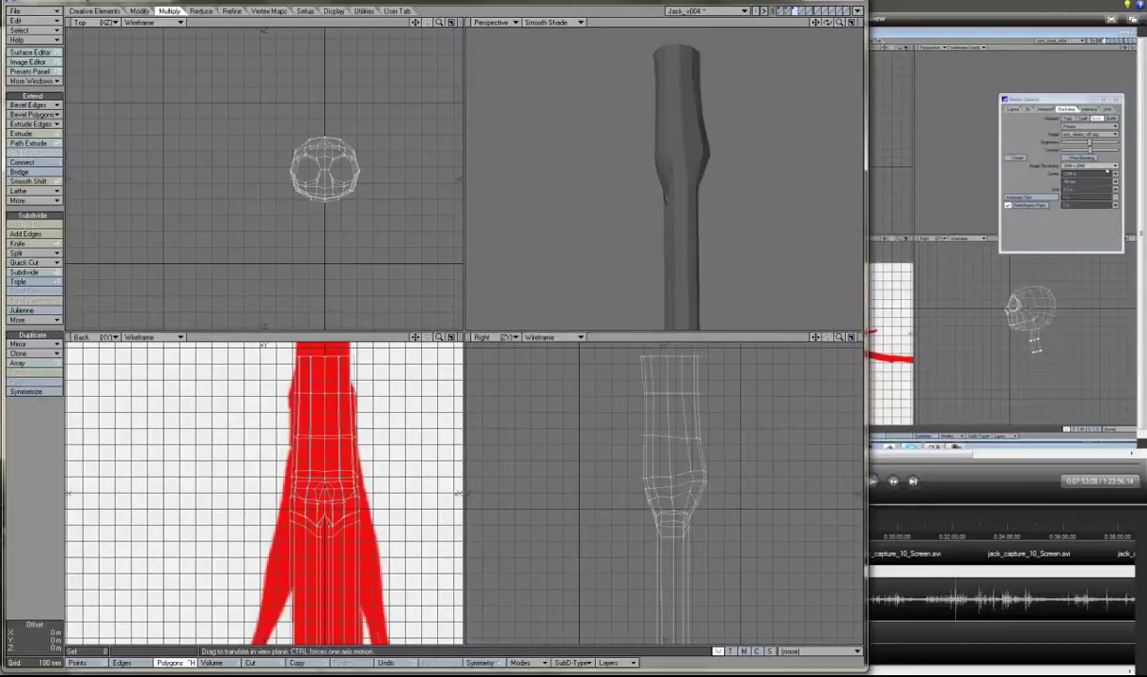
{"action": "scroll", "coordinate": [758, 432], "scroll_direction": "up", "scroll_amount": 1}
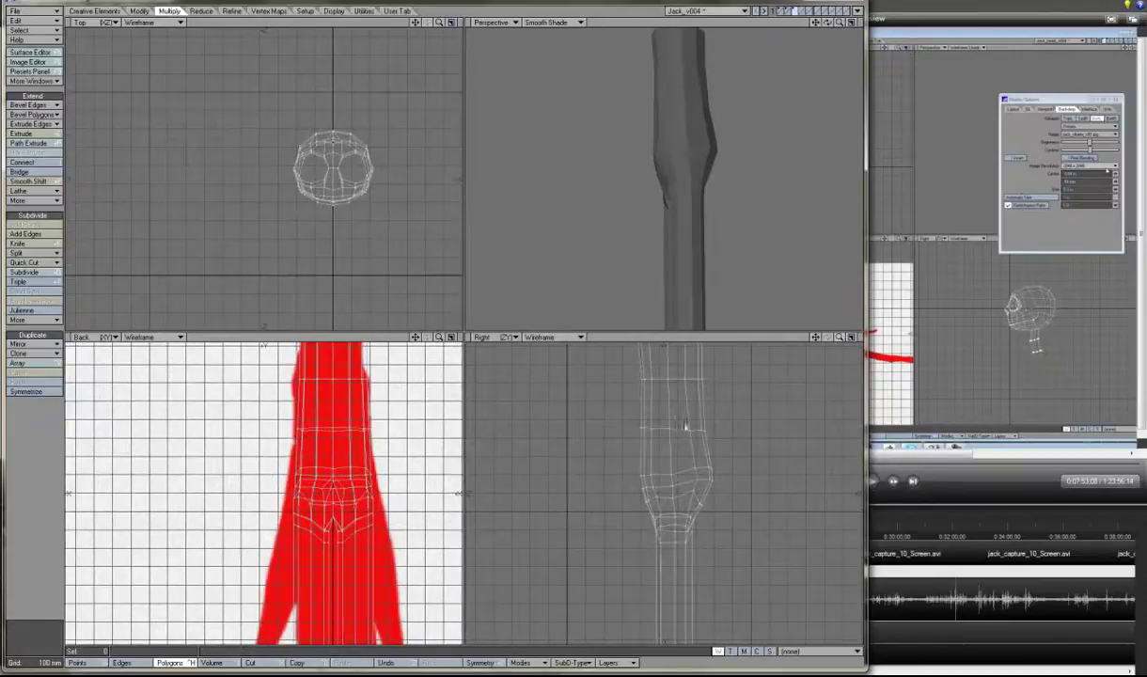
{"action": "left_click_drag", "start_coordinate": [689, 176], "coordinate": [678, 166]}
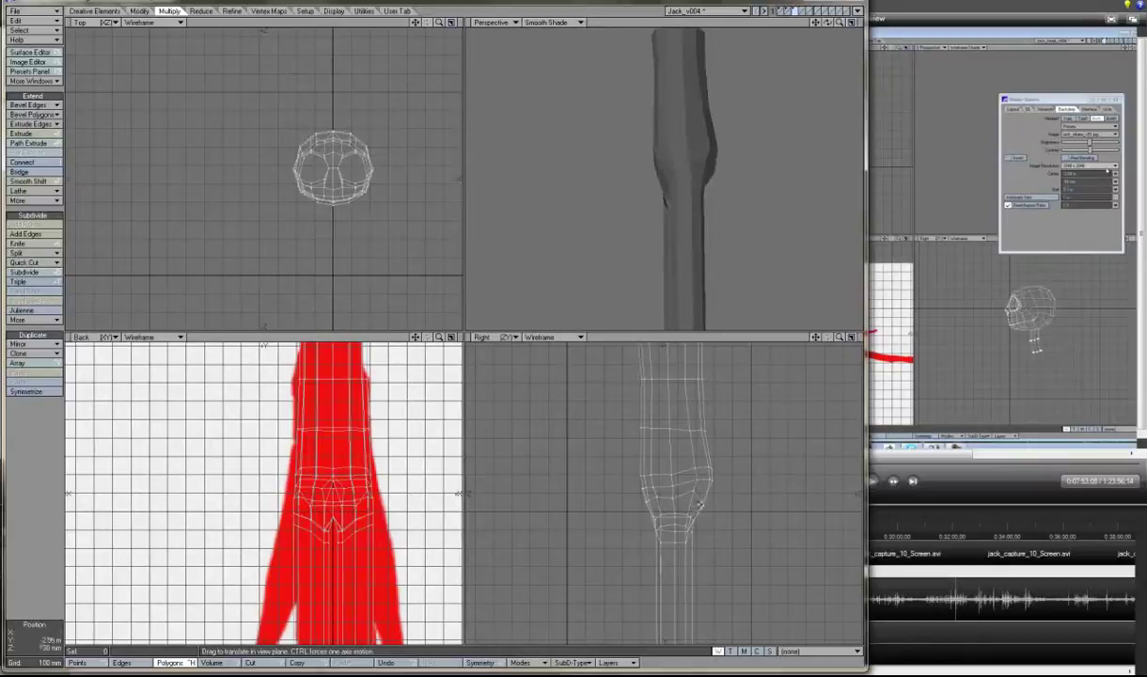
{"action": "key", "text": "u"}
{"action": "key", "text": "t"}
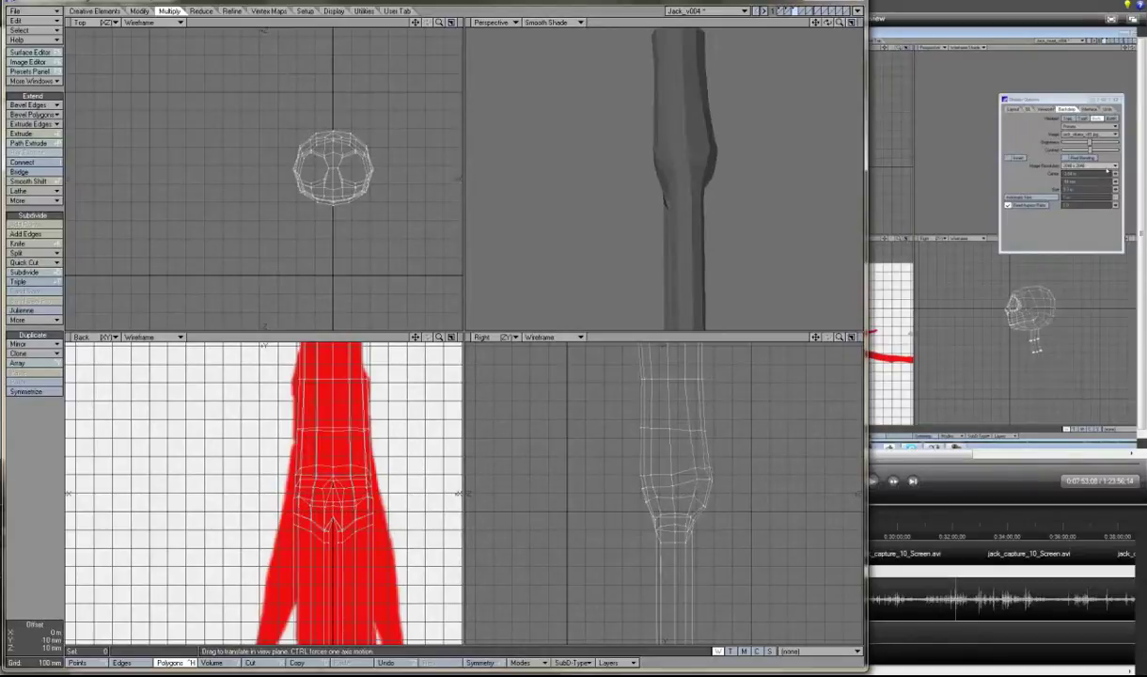
{"action": "left_click_drag", "start_coordinate": [709, 467], "coordinate": [675, 444]}
{"action": "left_click_drag", "start_coordinate": [750, 329], "coordinate": [731, 74], "text": "alt"}
{"action": "left_click_drag", "start_coordinate": [837, 342], "coordinate": [433, 322]}
{"action": "left_click_drag", "start_coordinate": [826, 22], "coordinate": [826, 22]}
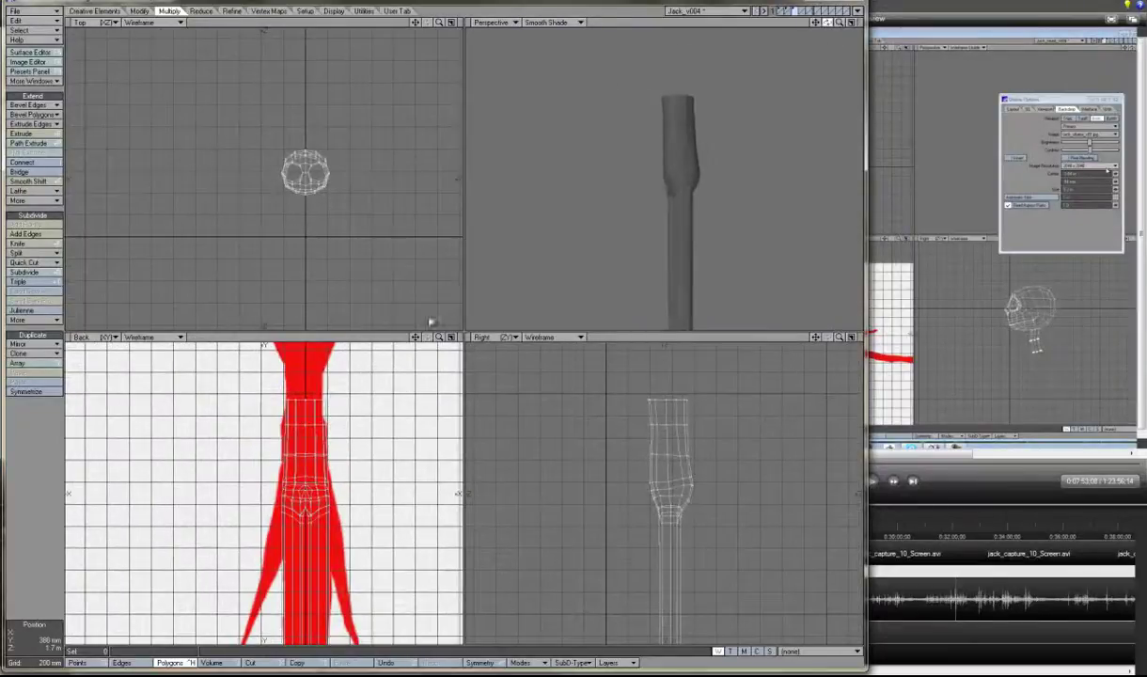
Change the visible body layers and fit the views to the character.
{"action": "left_click", "coordinate": [781, 11]}
{"action": "left_click", "coordinate": [795, 12], "text": "shift"}
{"action": "key", "text": "a"}
{"action": "left_click_drag", "start_coordinate": [826, 21], "coordinate": [826, 21]}
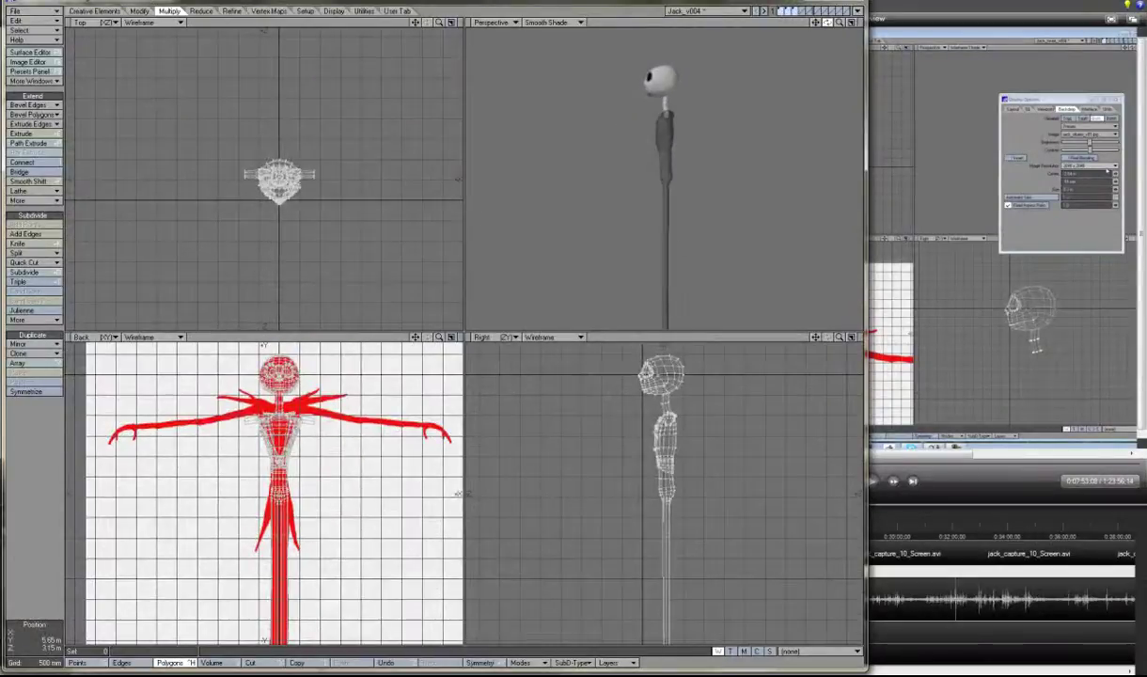
{"action": "left_click", "coordinate": [788, 12]}
{"action": "key", "text": "a"}
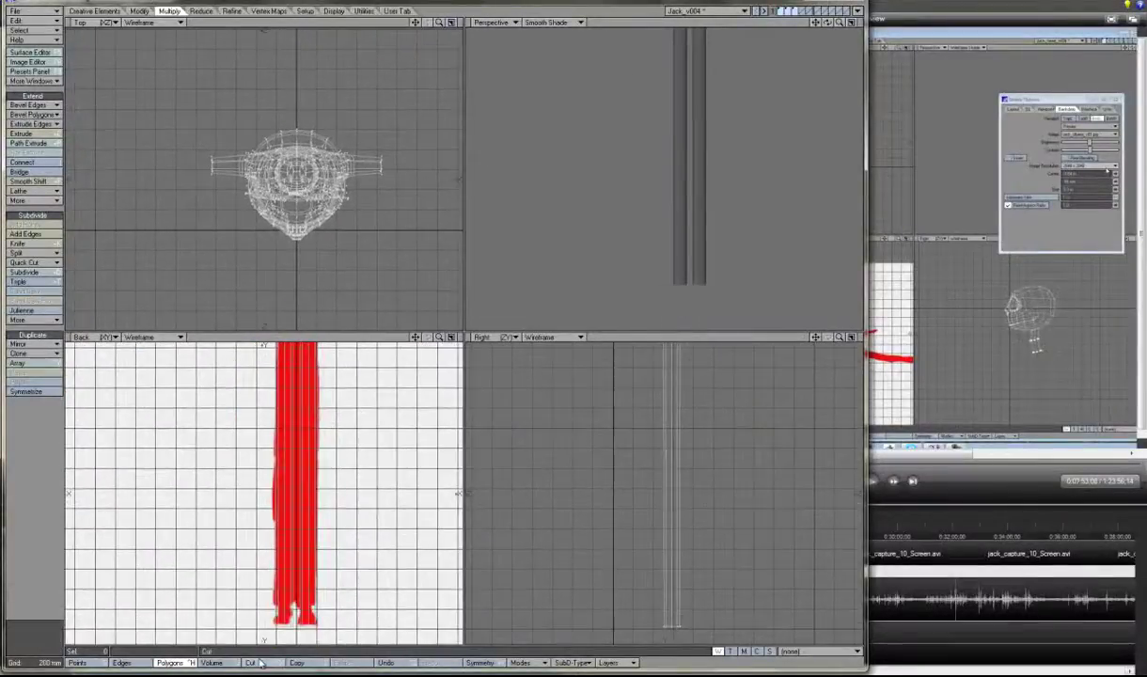
Select the points at the bottom ends of the legs and zoom in.
{"action": "key", "text": "ctrl+g"}
{"action": "left_click_drag", "start_coordinate": [263, 597], "coordinate": [324, 630]}
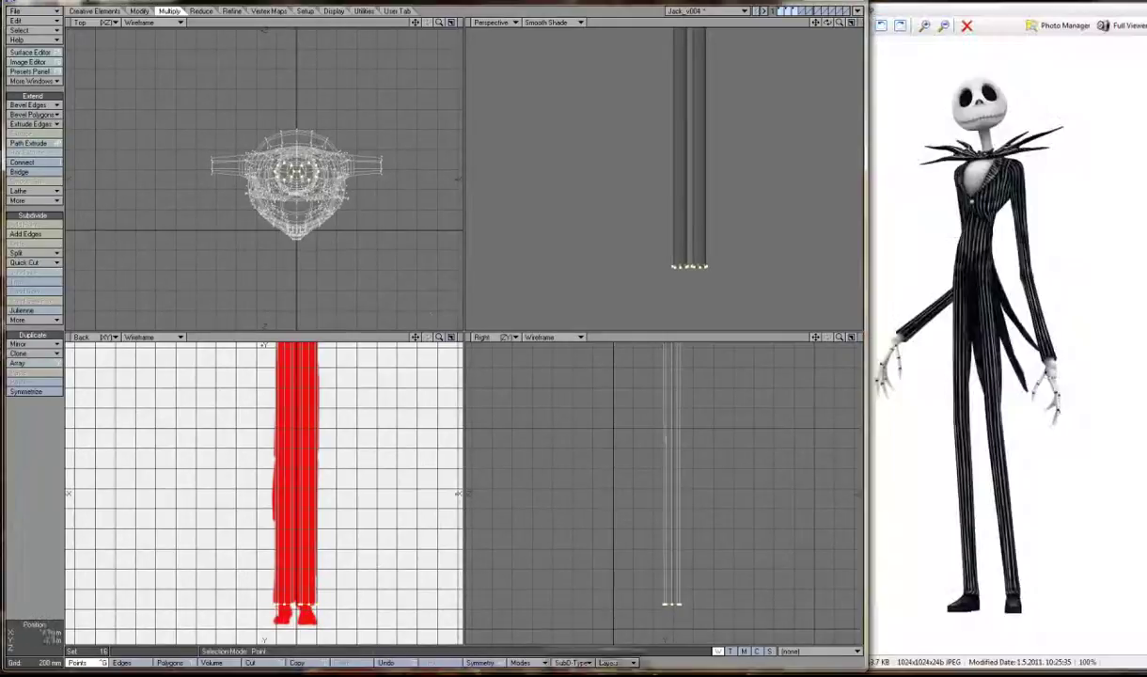
{"action": "scroll", "coordinate": [606, 616], "scroll_direction": "up", "scroll_amount": 3}
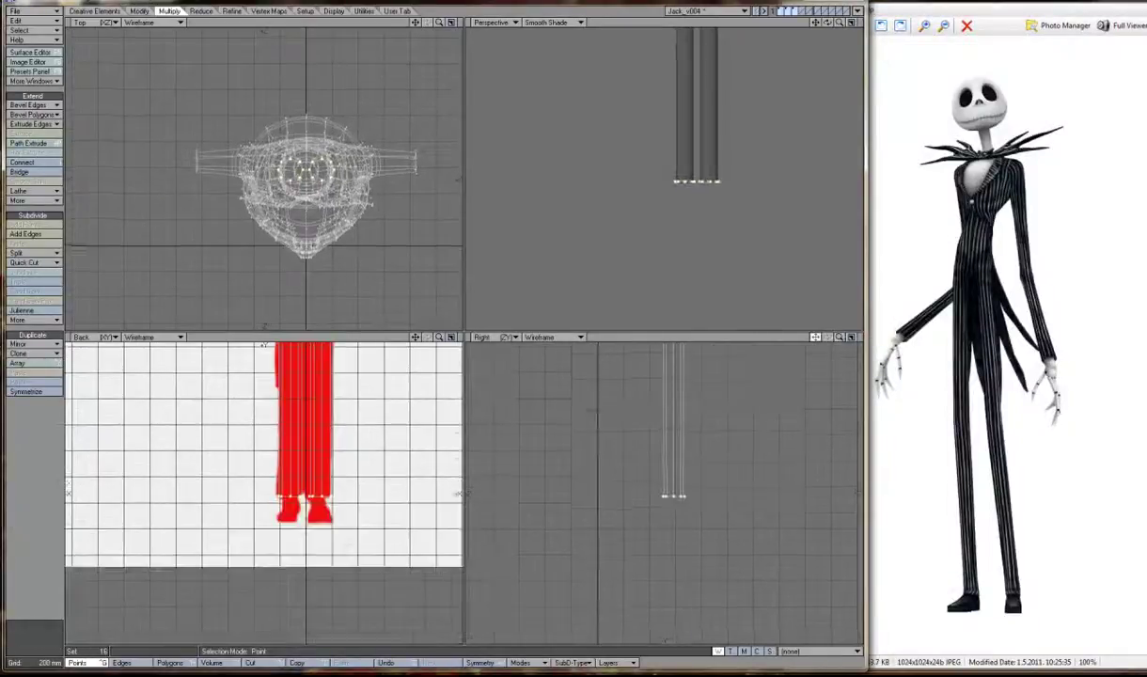
{"action": "key", "text": "period"}
Select the leg polygons, hide everything else, and make the legs foreground.
{"action": "left_click", "coordinate": [805, 12]}
{"action": "key", "text": "ctrl+h"}
{"action": "left_click", "coordinate": [757, 12]}
{"action": "key", "text": "bracketright"}
{"action": "left_click", "coordinate": [333, 10]}
{"action": "left_click", "coordinate": [33, 320]}
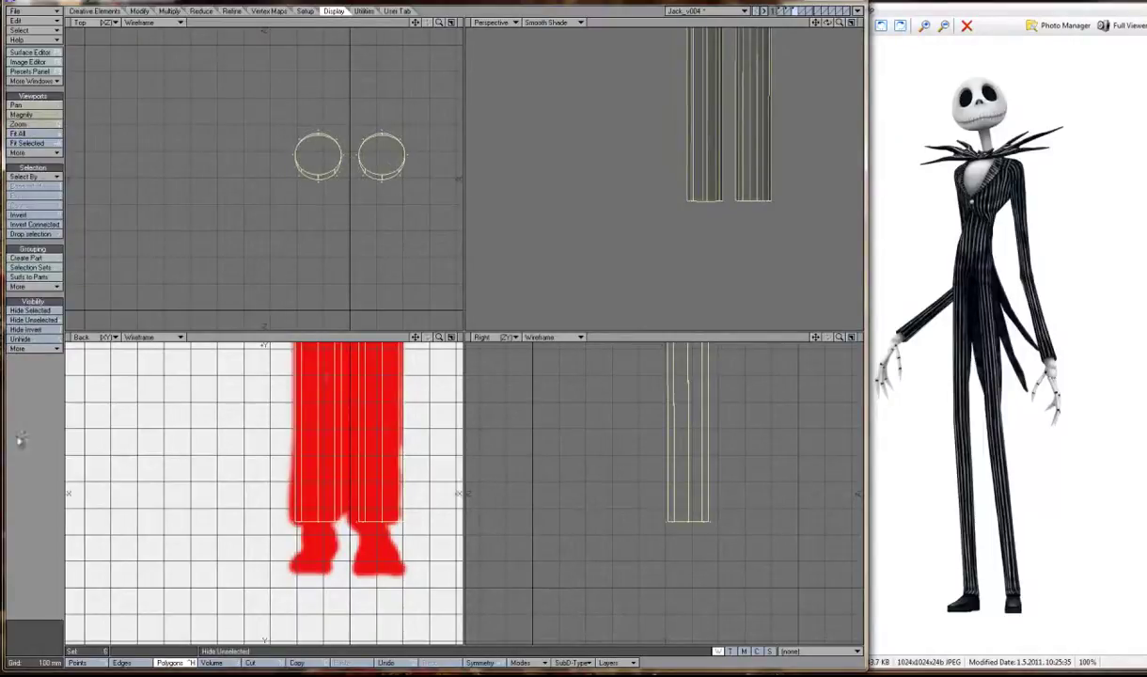
{"action": "left_click", "coordinate": [763, 8]}
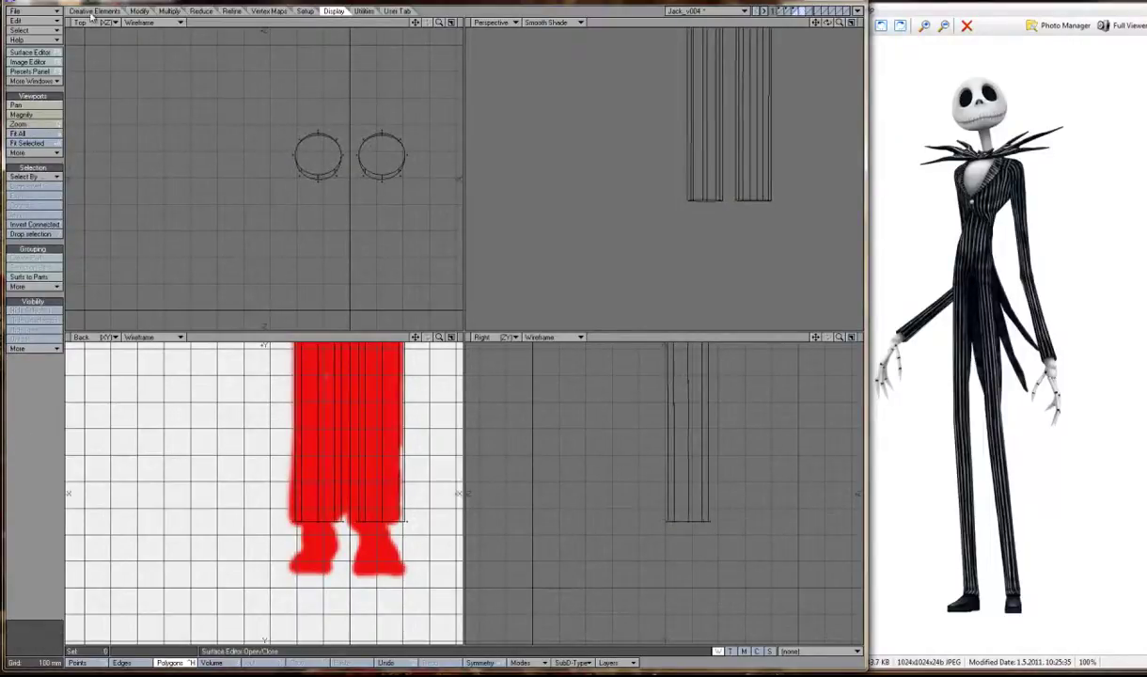
{"action": "left_click", "coordinate": [94, 10]}
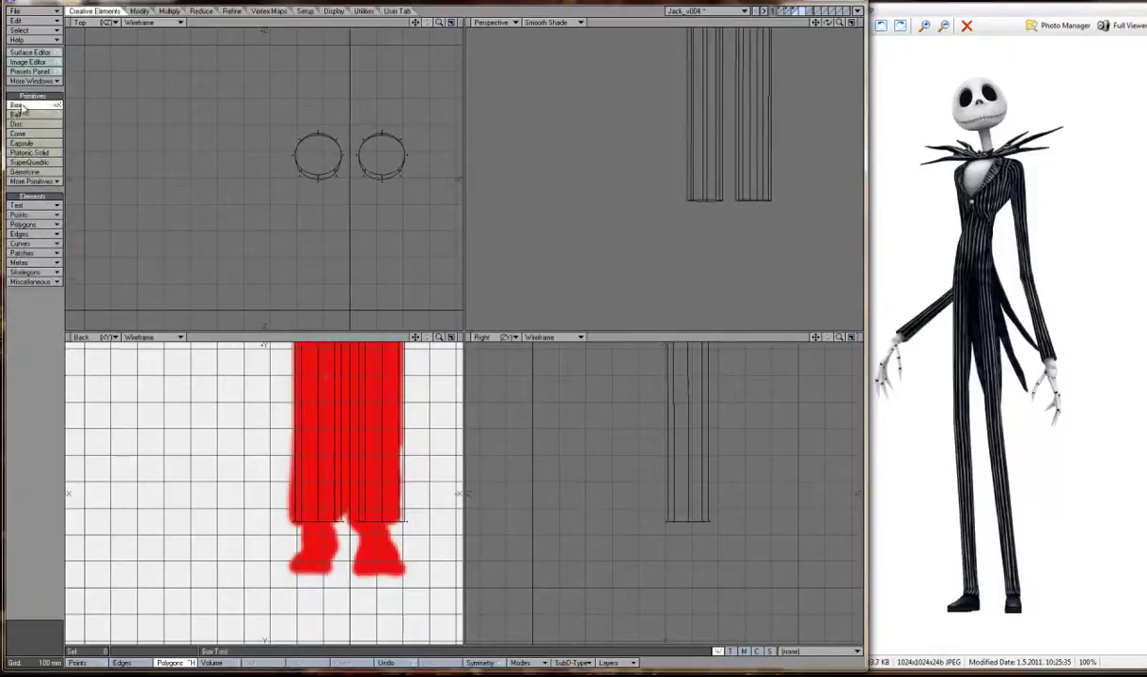
Draw a half sole outline point by point and lower it to foot level.
{"action": "left_click", "coordinate": [34, 224]}
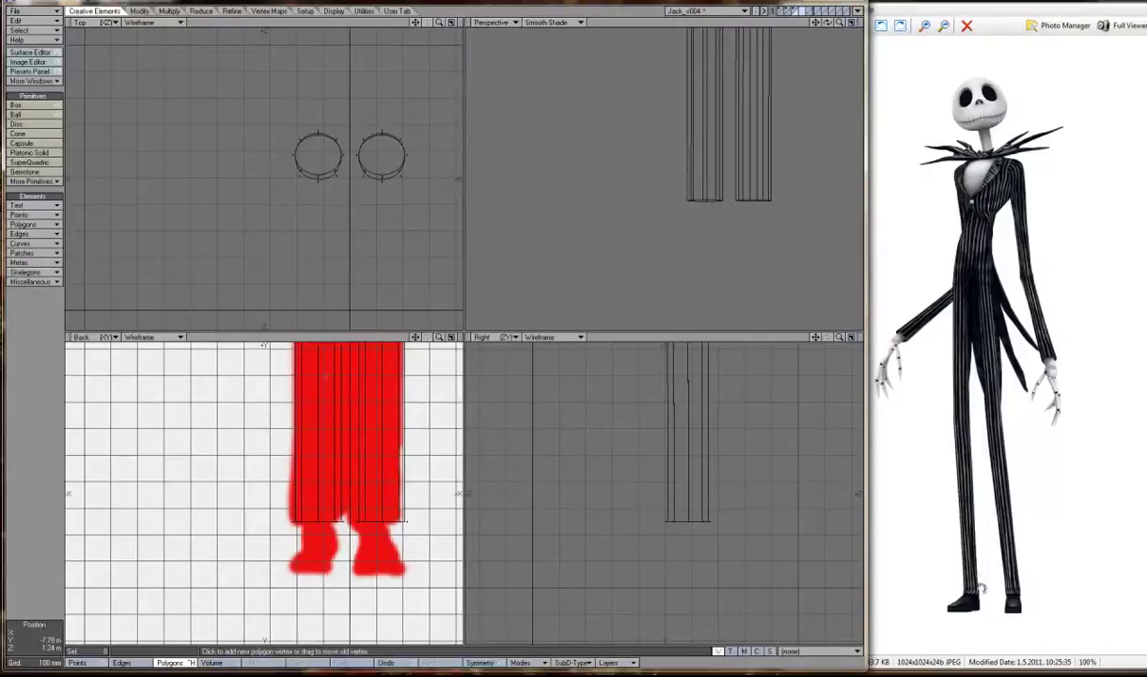
{"action": "left_click", "coordinate": [985, 585]}
{"action": "left_click", "coordinate": [638, 15]}
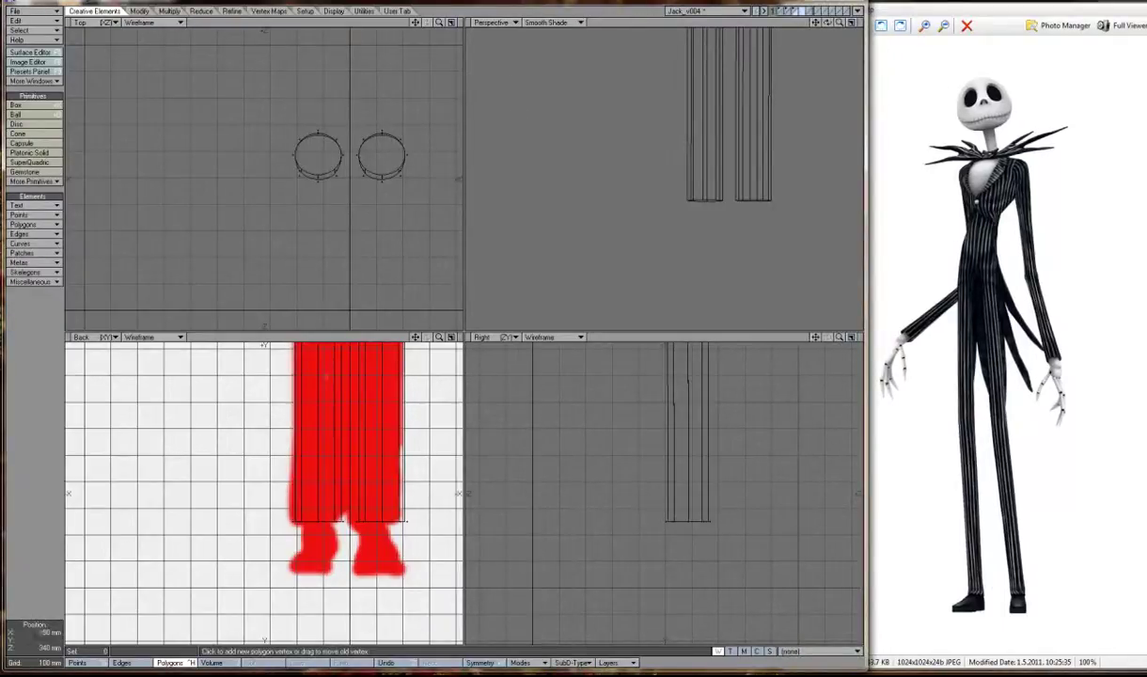
{"action": "left_click", "coordinate": [381, 117]}
{"action": "left_click", "coordinate": [354, 132]}
{"action": "left_click", "coordinate": [357, 166]}
{"action": "left_click", "coordinate": [361, 193]}
{"action": "left_click", "coordinate": [361, 225]}
{"action": "left_click", "coordinate": [378, 248]}
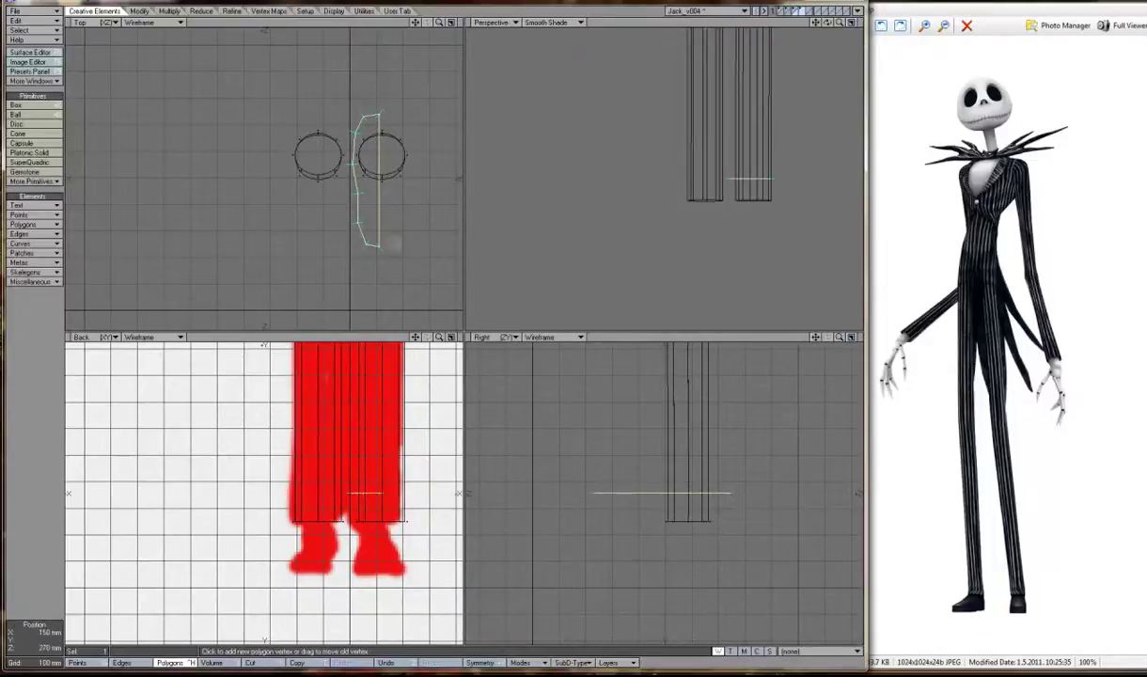
{"action": "key", "text": "t"}
{"action": "left_click_drag", "start_coordinate": [363, 480], "coordinate": [363, 556]}
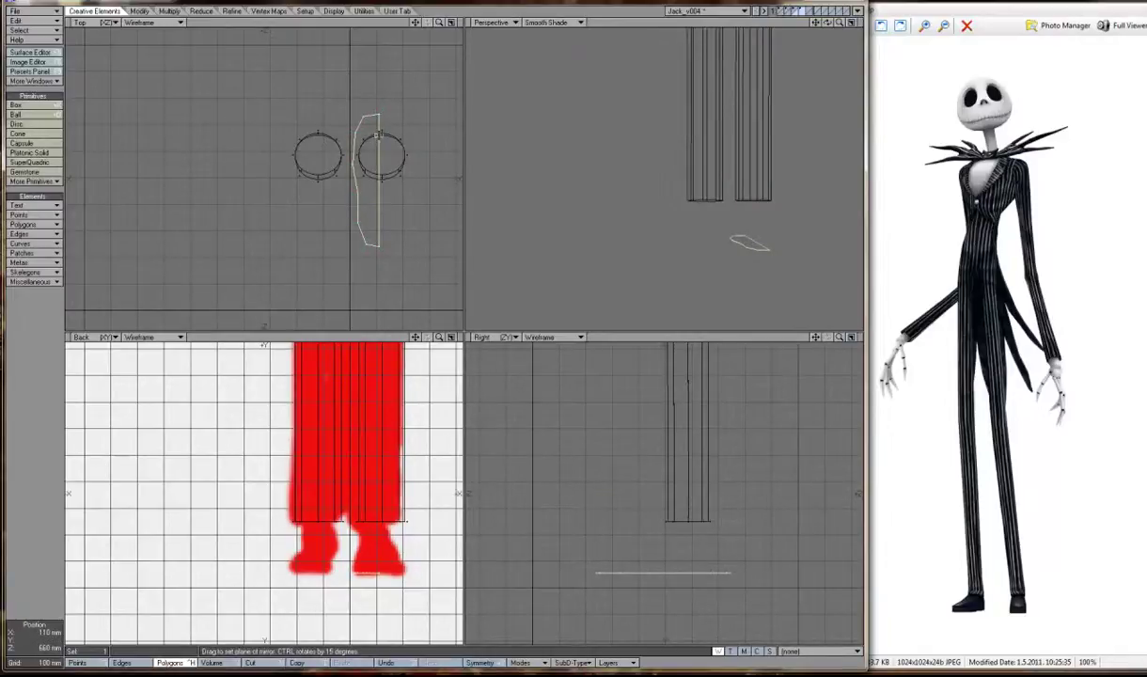
Mirror the half outline into a full sole, zoom onto the feet, and pick a Primitives tool.
{"action": "key", "text": "space"}
{"action": "left_click", "coordinate": [664, 324]}
{"action": "left_click_drag", "start_coordinate": [664, 324], "coordinate": [268, 208], "text": "alt+shift"}
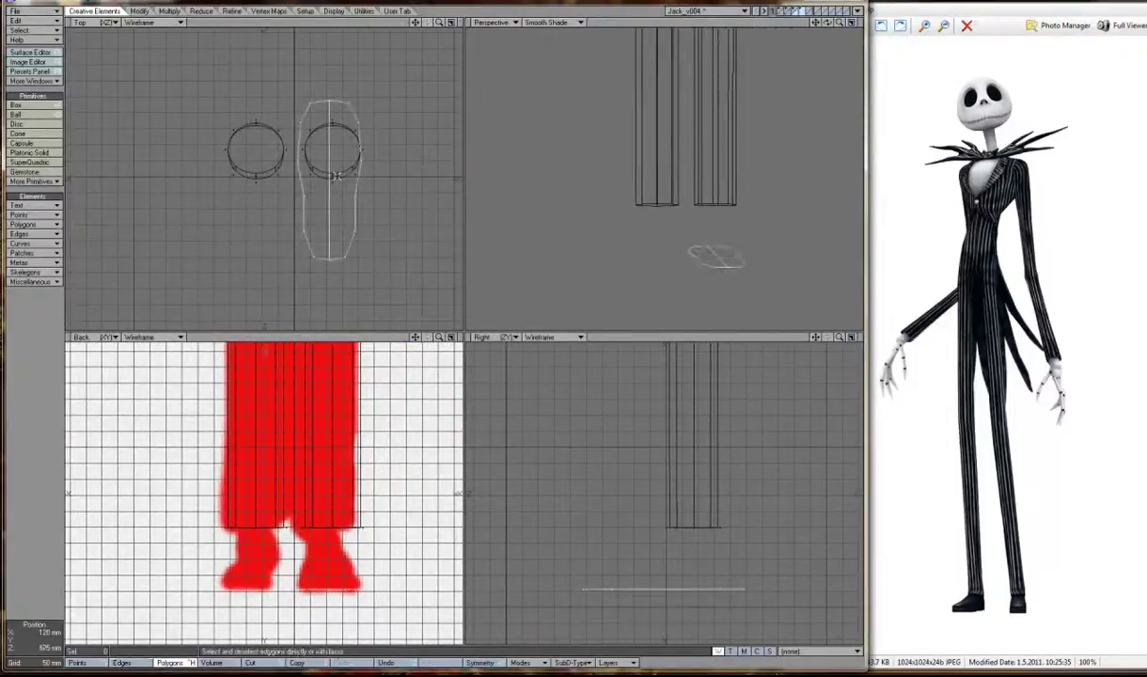
{"action": "key", "text": "ctrl+g"}
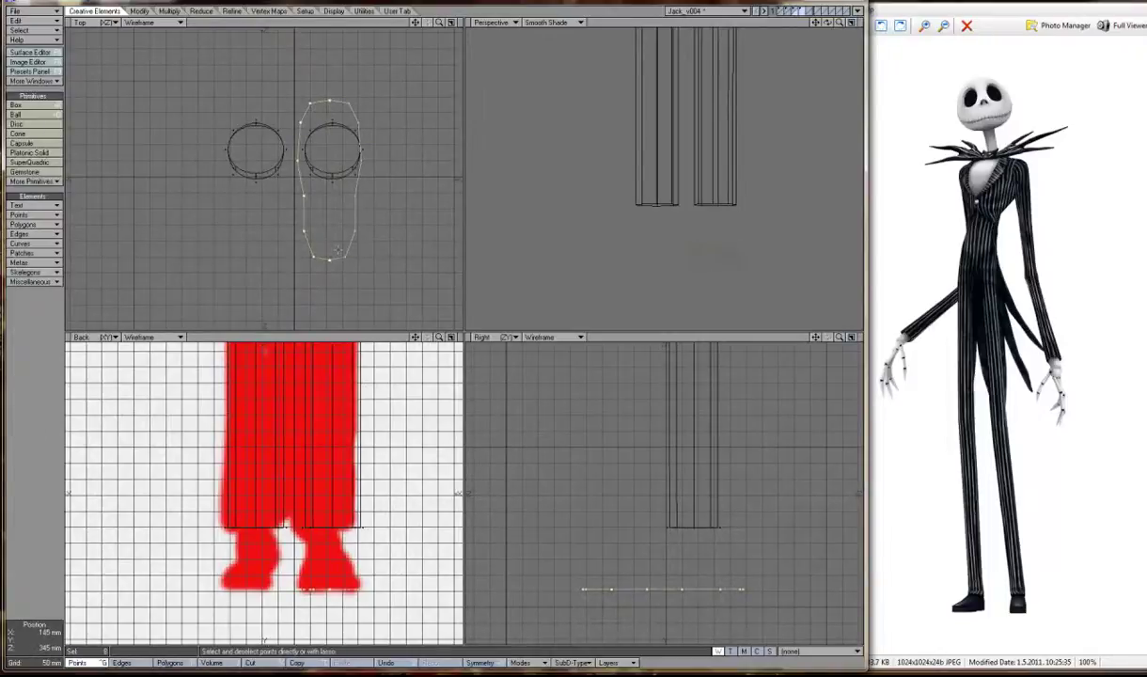
{"action": "left_click", "coordinate": [726, 267]}
{"action": "left_click", "coordinate": [33, 181]}
{"action": "left_click", "coordinate": [38, 123]}
Extrude the sole outline upward and start bevelling its top face.
{"action": "mouse_move", "coordinate": [329, 590]}
{"action": "left_mouse_down"}
{"action": "mouse_move", "coordinate": [329, 559]}
{"action": "mouse_move", "coordinate": [329, 585]}
{"action": "left_mouse_up"}
{"action": "key", "text": "ctrl+h"}
{"action": "key", "text": "b"}
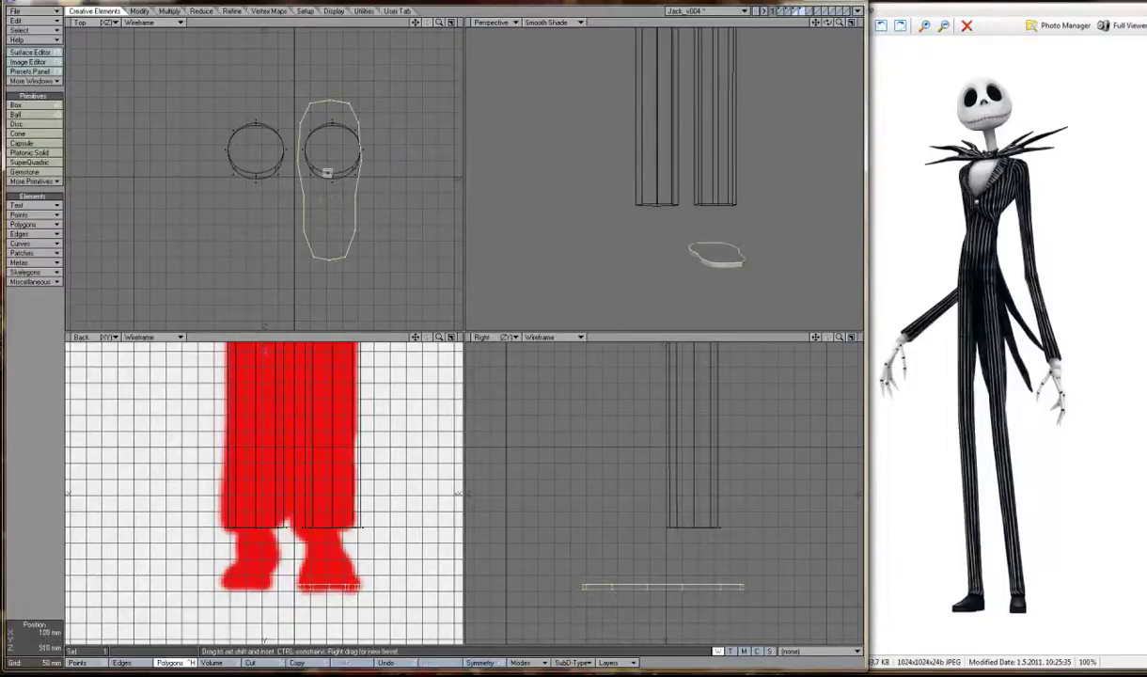
{"action": "left_click_drag", "start_coordinate": [326, 172], "coordinate": [330, 172]}
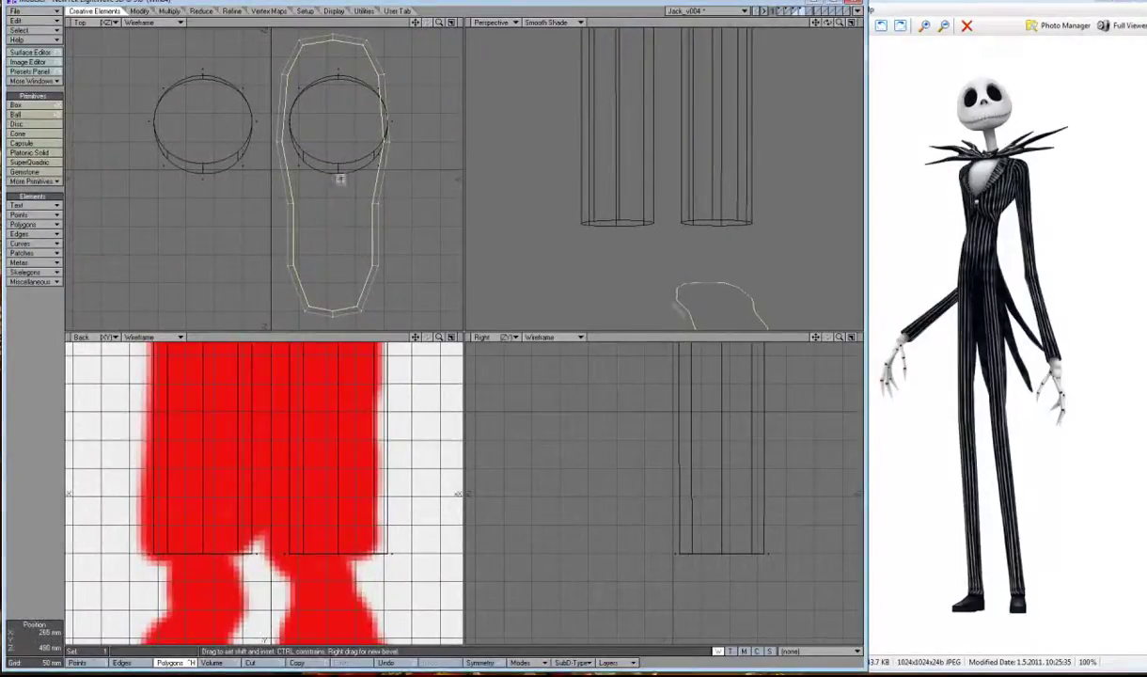
{"action": "key", "text": "n"}
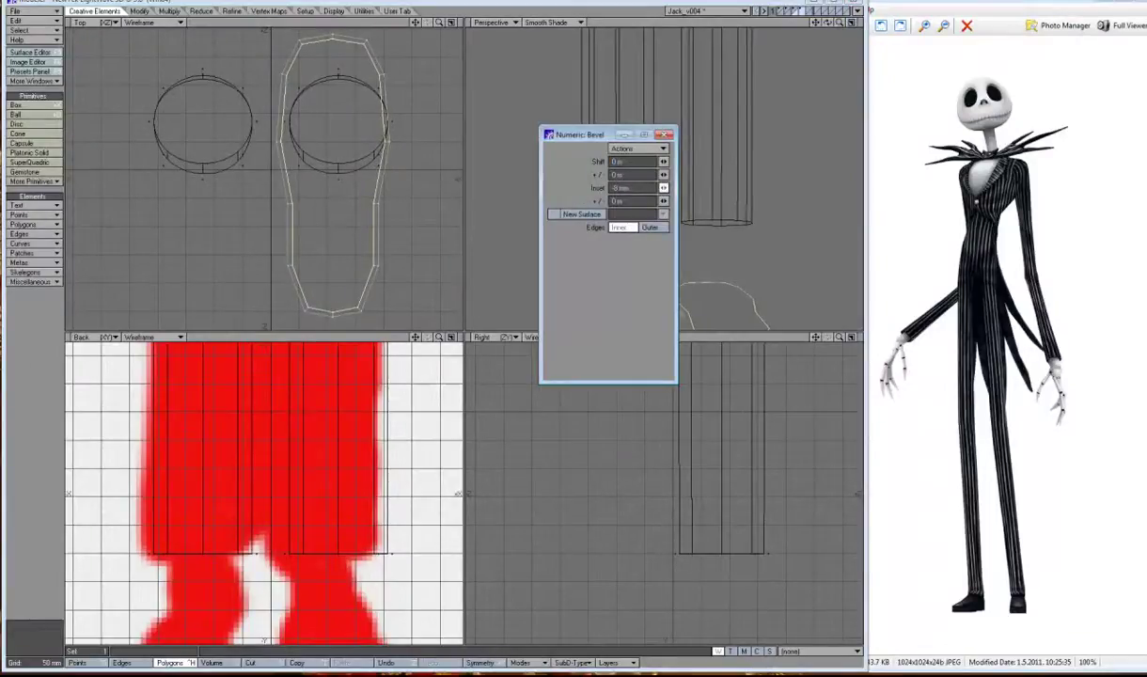
{"action": "key", "text": "n"}
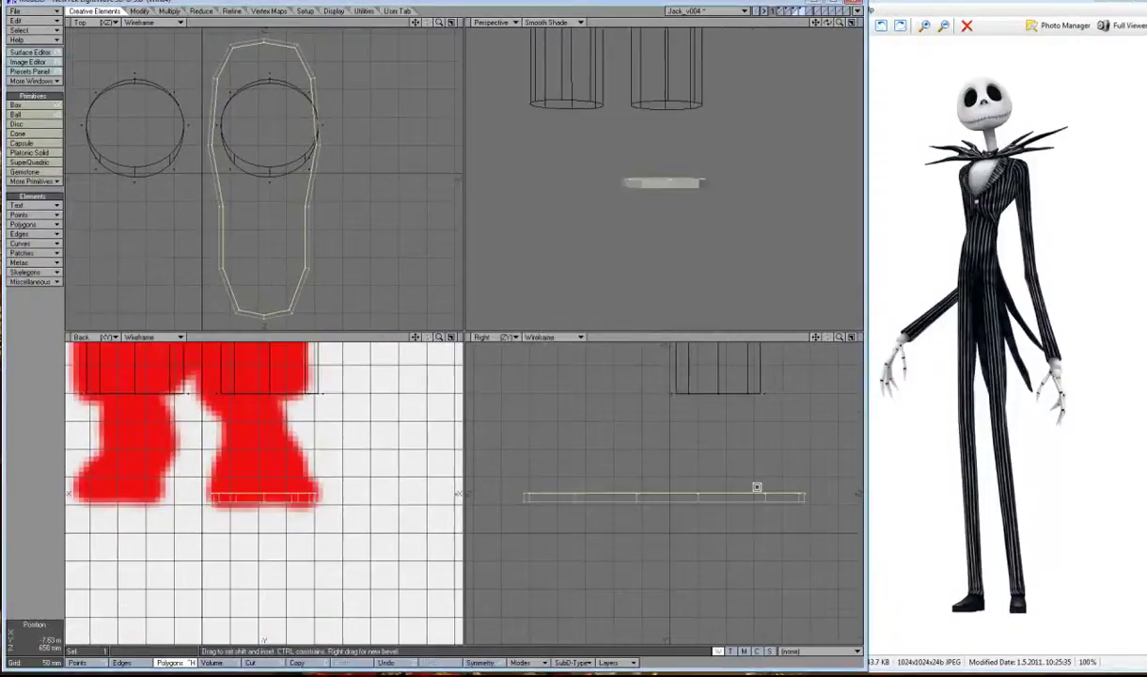
{"action": "key", "text": "shift+a"}
Bevel the sole's top face with 5 mm shift and 5 mm inset, twice.
{"action": "left_click", "coordinate": [630, 474]}
{"action": "left_click_drag", "start_coordinate": [630, 475], "coordinate": [629, 479]}
{"action": "left_click_drag", "start_coordinate": [275, 177], "coordinate": [268, 179]}
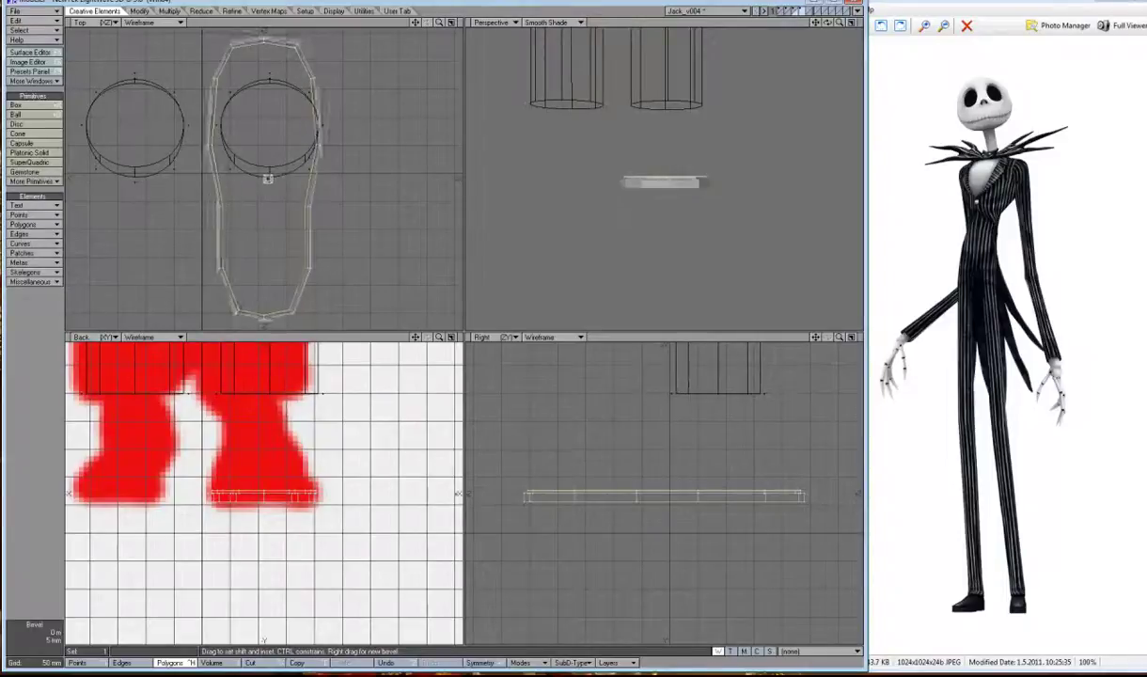
{"action": "key", "text": "space"}
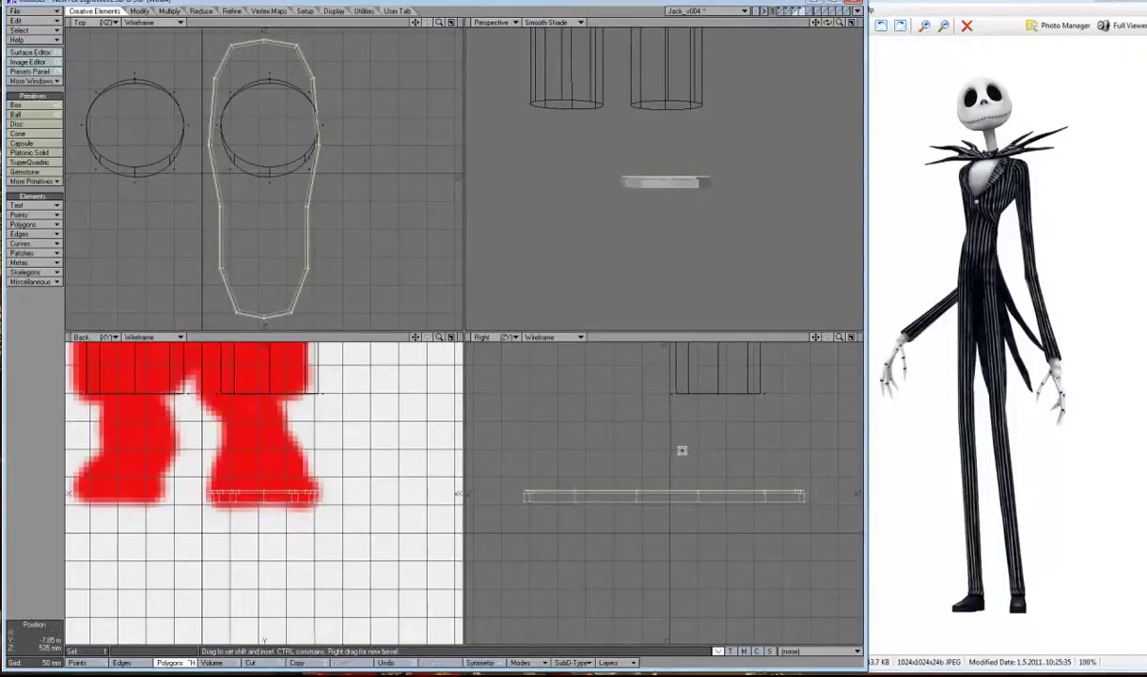
{"action": "left_click_drag", "start_coordinate": [683, 451], "coordinate": [669, 495]}
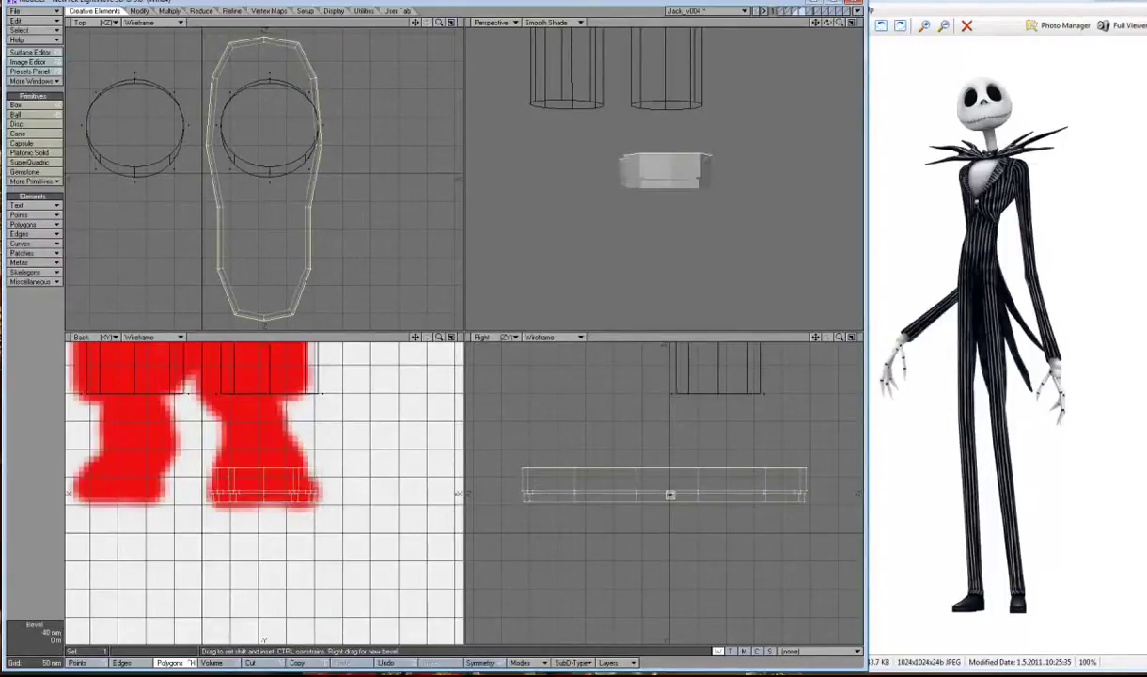
{"action": "key", "text": "space"}
Preview the sole smoothed and adjust its bevel height.
{"action": "left_click_drag", "start_coordinate": [715, 169], "coordinate": [686, 169], "text": "alt"}
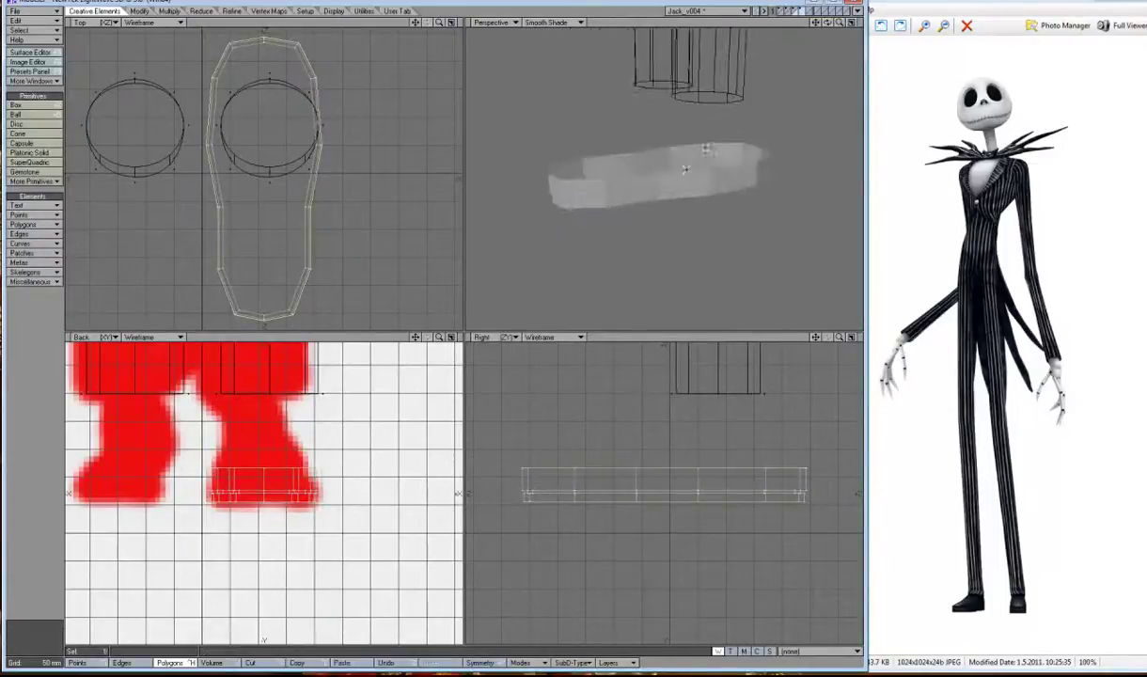
{"action": "key", "text": "Tab"}
{"action": "left_click", "coordinate": [679, 318]}
{"action": "left_click_drag", "start_coordinate": [678, 317], "coordinate": [636, 179], "text": "alt"}
{"action": "key", "text": "ctrl+h"}
{"action": "left_click", "coordinate": [273, 205]}
{"action": "left_click_drag", "start_coordinate": [606, 486], "coordinate": [605, 486]}
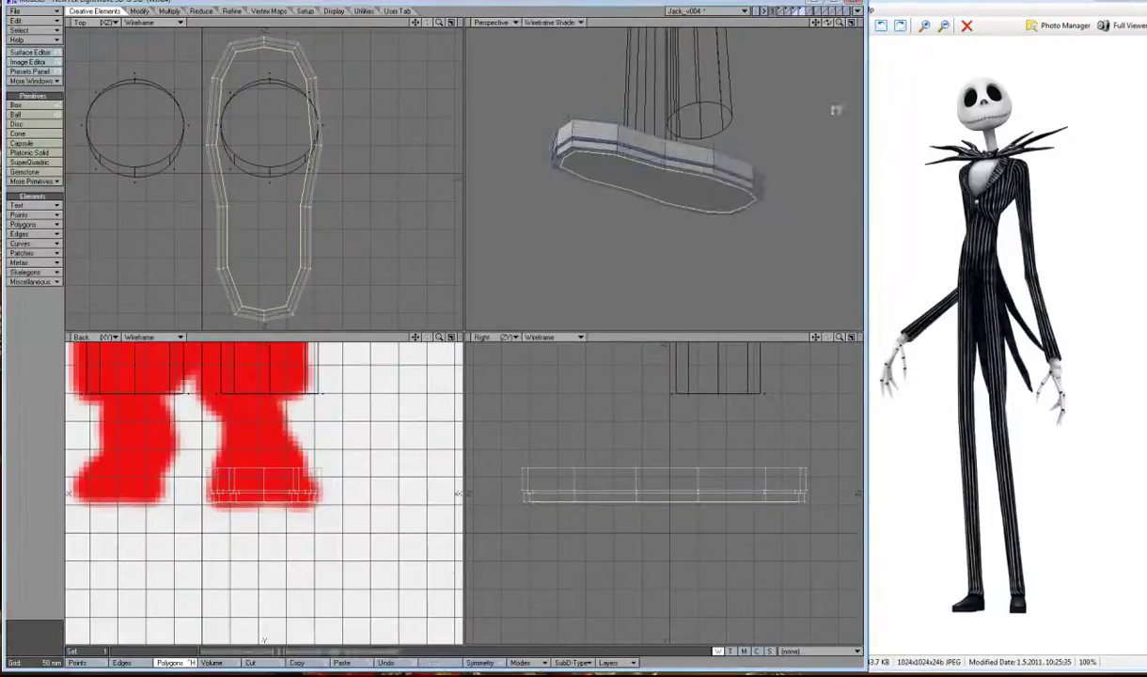
Show the sole in Wireframe Shade and triple its polygons.
{"action": "left_click", "coordinate": [550, 21]}
{"action": "left_click_drag", "start_coordinate": [659, 226], "coordinate": [679, 274], "text": "alt"}
{"action": "key", "text": "shift+t"}
Undo the triangulation to return the sole to quads.
{"action": "left_click", "coordinate": [30, 382]}
{"action": "left_click_drag", "start_coordinate": [677, 202], "coordinate": [755, 185]}
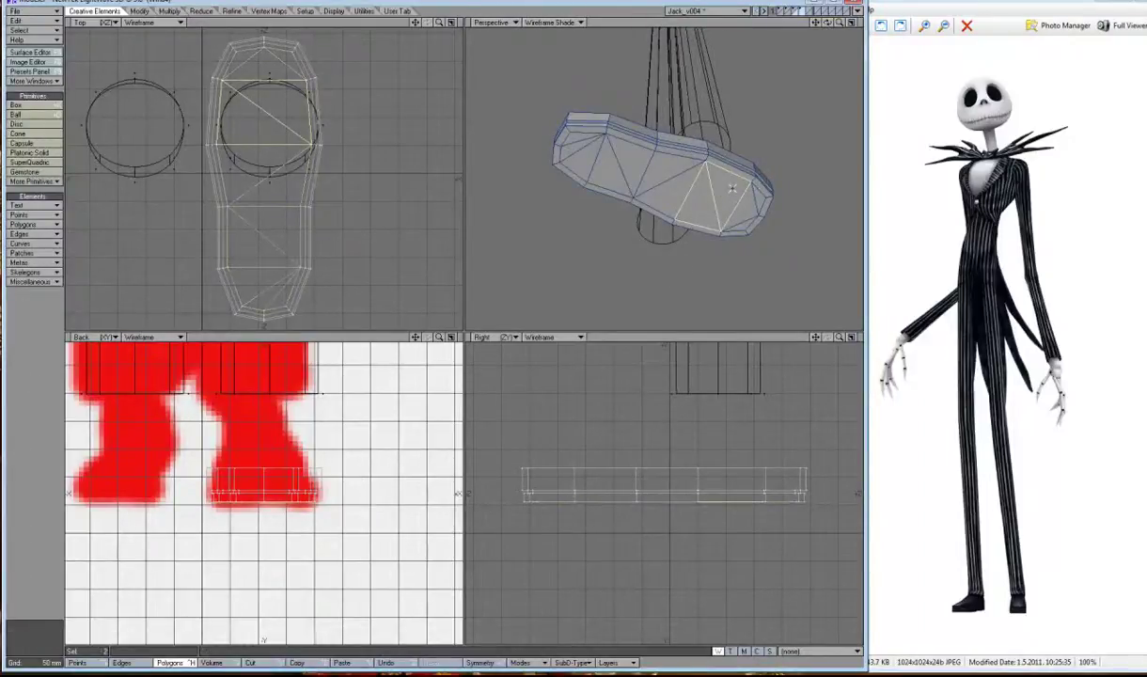
{"action": "key", "text": "u"}
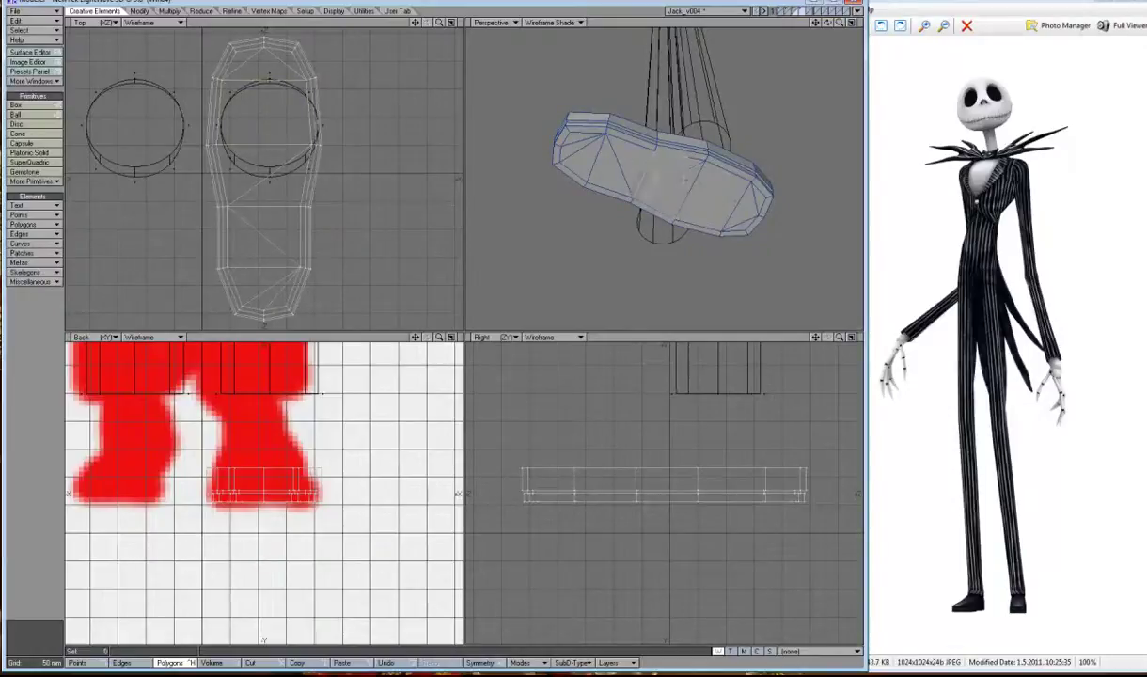
{"action": "key", "text": "u"}
{"action": "key", "text": "u"}
{"action": "key", "text": "shift+u"}
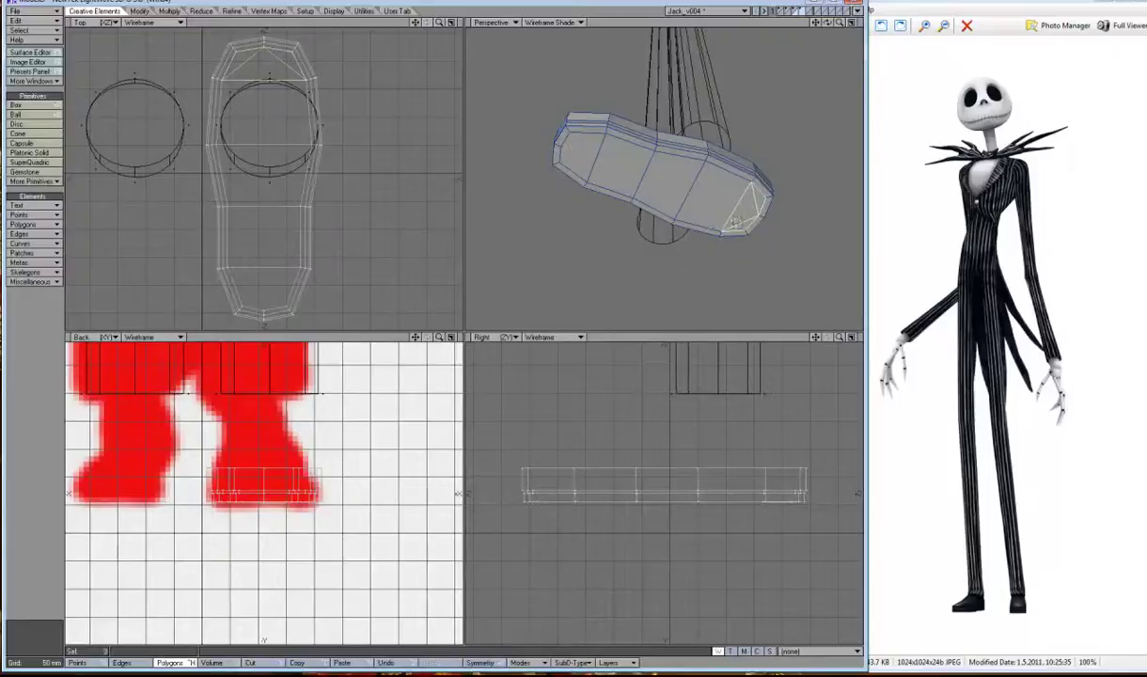
Add a new edge from the shoe's back to its front with Add Edges.
{"action": "left_click", "coordinate": [169, 11]}
{"action": "left_click", "coordinate": [26, 233]}
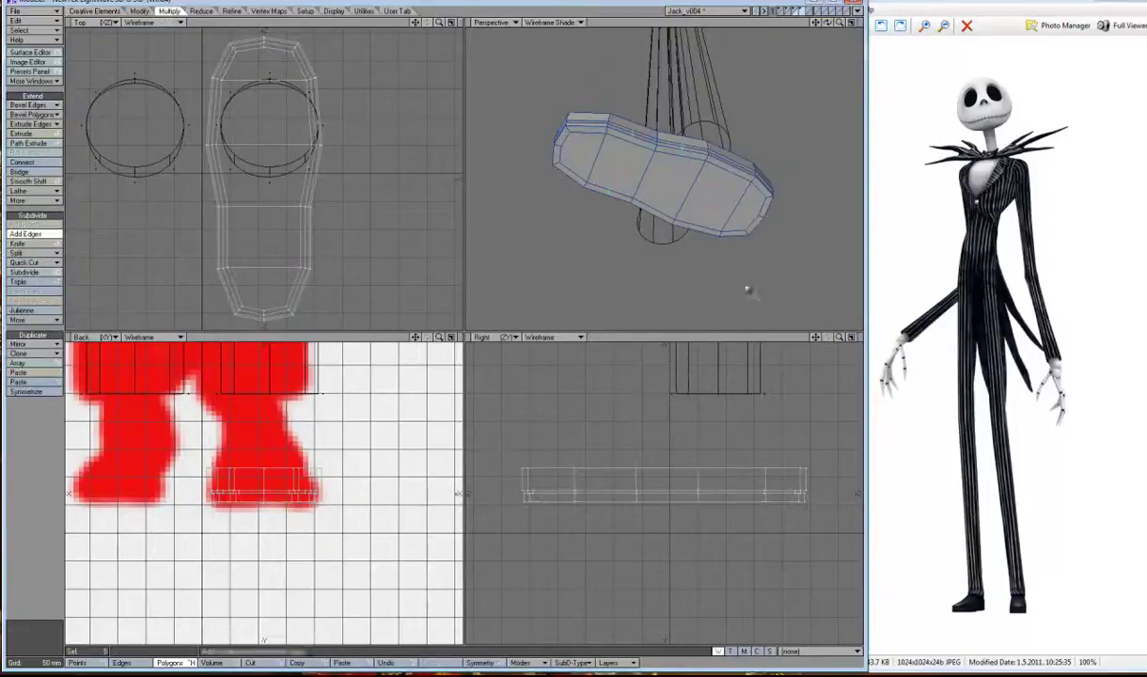
{"action": "left_click", "coordinate": [764, 211]}
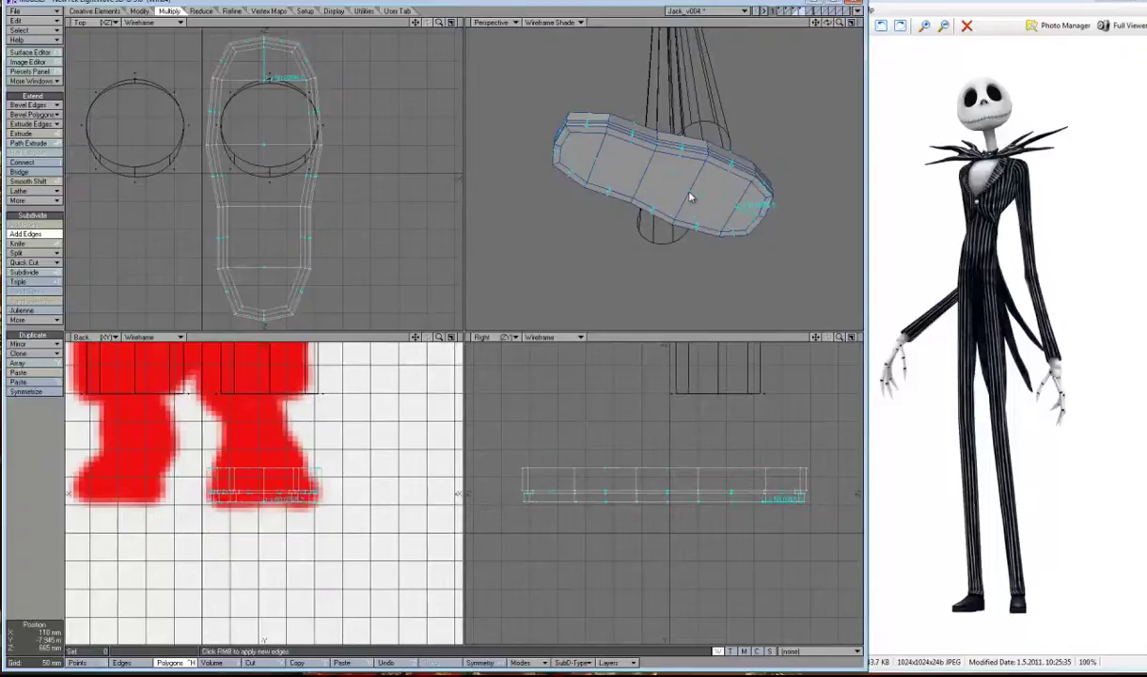
{"action": "left_click", "coordinate": [576, 147]}
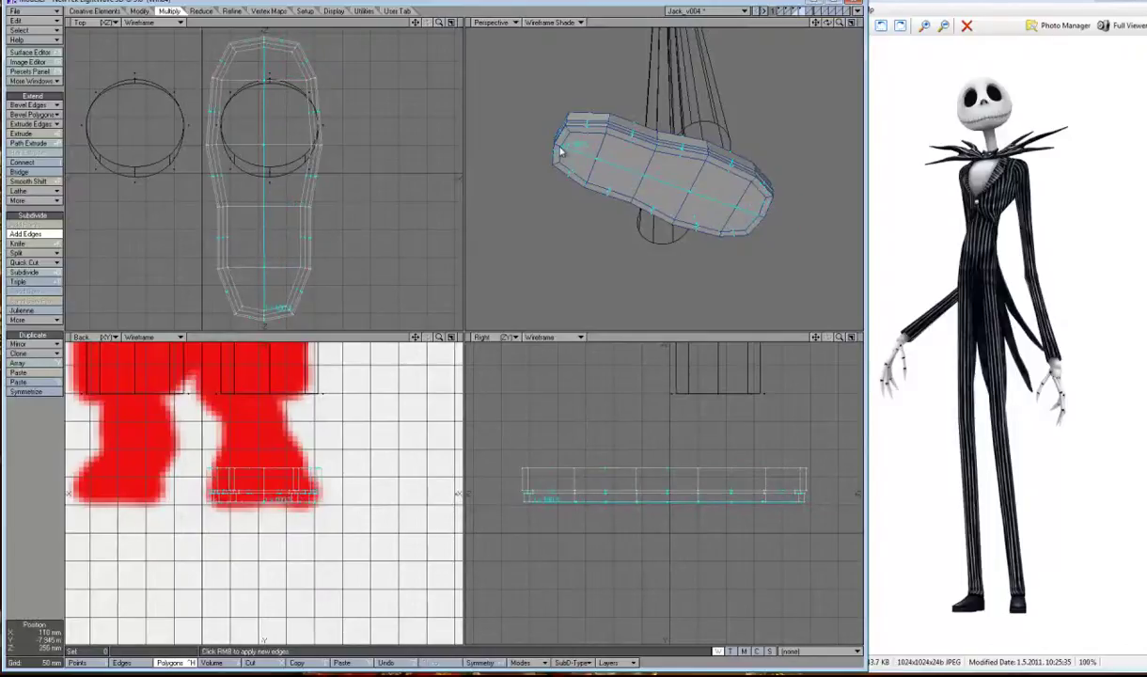
{"action": "right_click", "coordinate": [596, 156]}
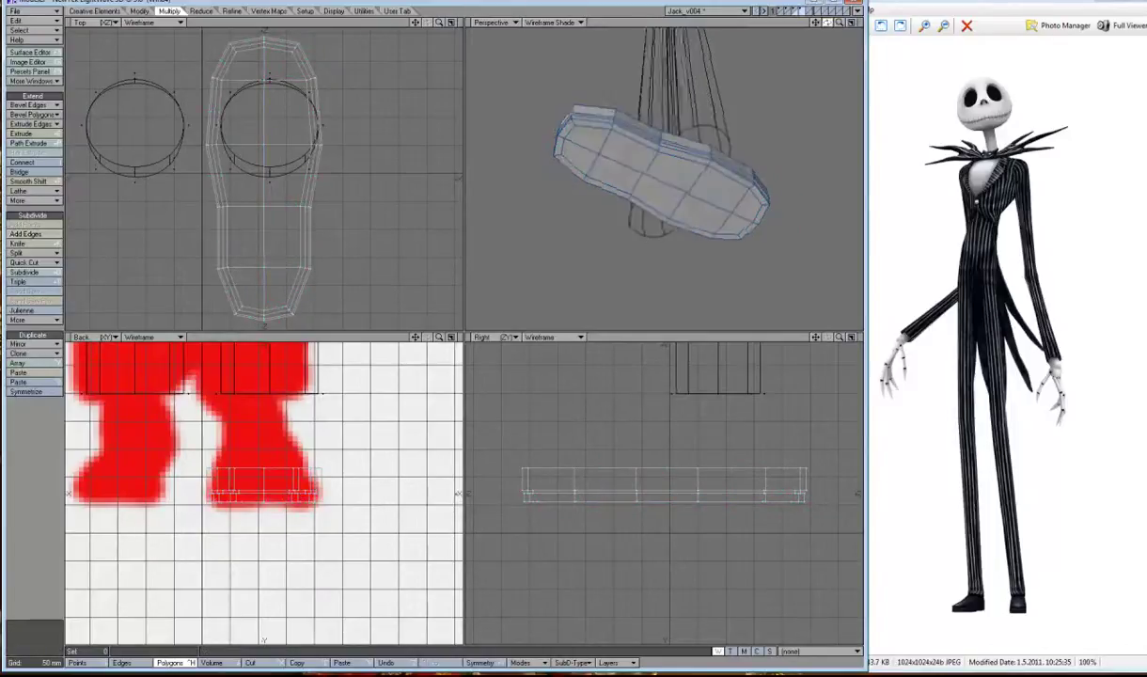
Slope the heel upward and raise the selected edge loop with Move.
{"action": "left_click_drag", "start_coordinate": [597, 153], "coordinate": [429, 323], "text": "alt"}
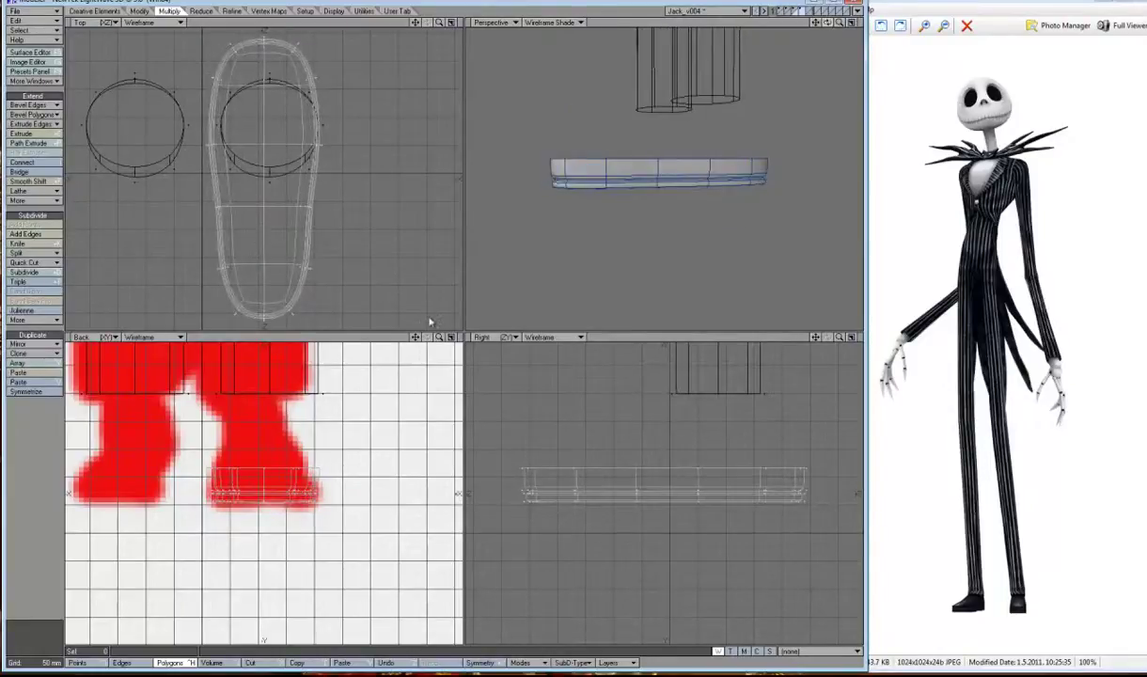
{"action": "left_click_drag", "start_coordinate": [574, 263], "coordinate": [623, 234], "text": "alt"}
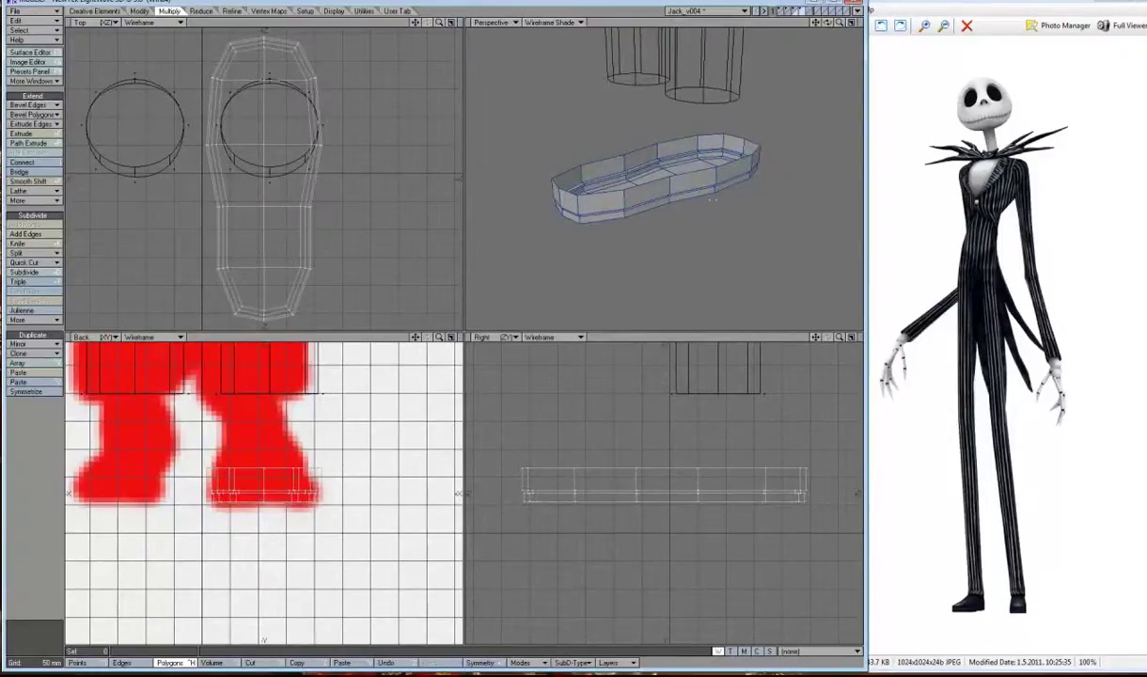
{"action": "mouse_move", "coordinate": [711, 198]}
{"action": "left_mouse_down", "text": "alt"}
{"action": "mouse_move", "coordinate": [771, 499]}
{"action": "mouse_move", "coordinate": [783, 455]}
{"action": "mouse_move", "coordinate": [814, 439]}
{"action": "left_mouse_up", "text": "alt"}
{"action": "key", "text": "slash"}
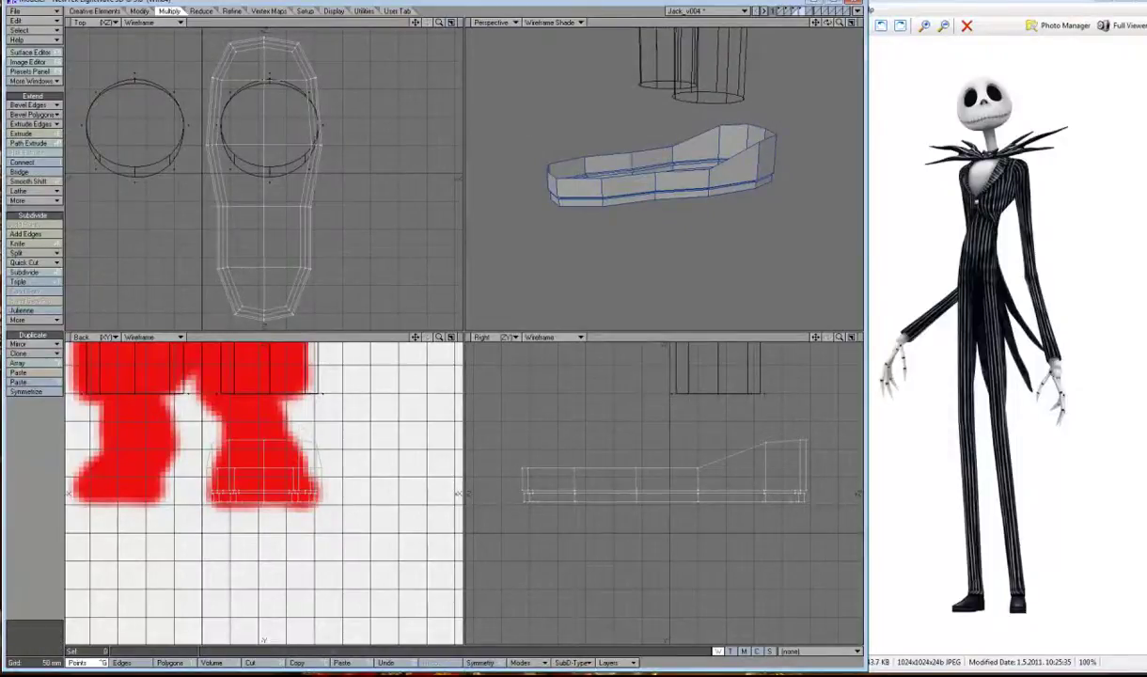
{"action": "left_click", "coordinate": [121, 662]}
{"action": "key", "text": "t"}
{"action": "left_click_drag", "start_coordinate": [601, 470], "coordinate": [602, 454]}
{"action": "left_click_drag", "start_coordinate": [287, 235], "coordinate": [284, 235]}
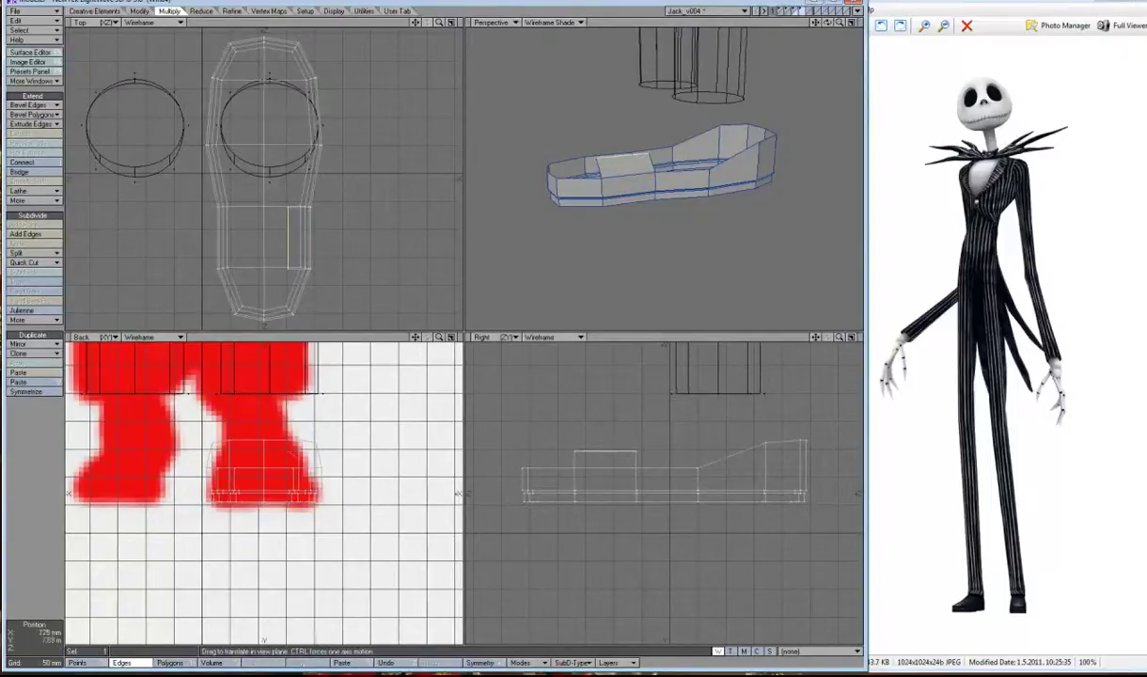
Set the bottom-right view to Front, shift the thin part, and scale points with Size.
{"action": "left_click", "coordinate": [481, 337]}
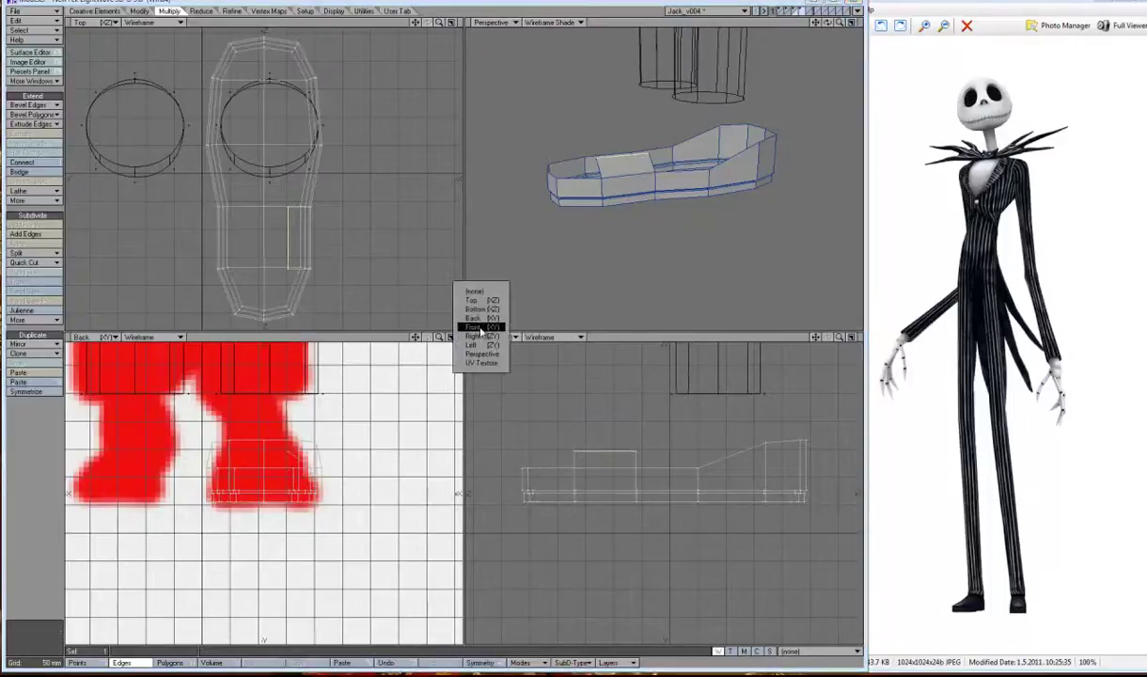
{"action": "left_click", "coordinate": [482, 329]}
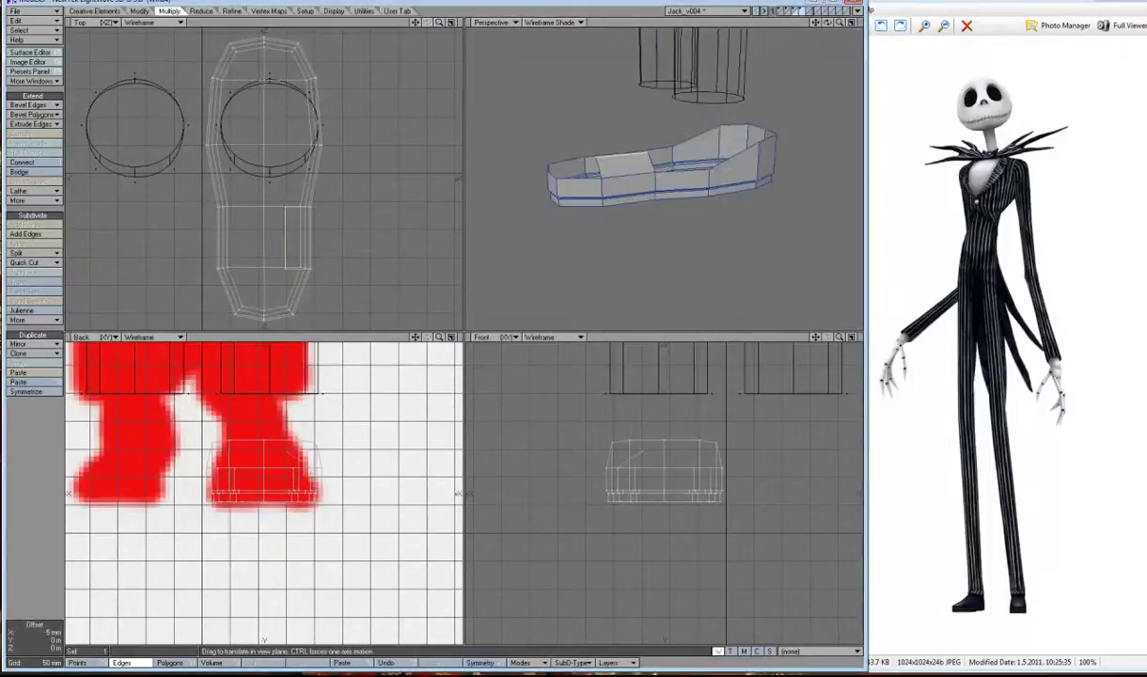
{"action": "left_click_drag", "start_coordinate": [779, 76], "coordinate": [686, 155], "text": "alt"}
{"action": "left_click_drag", "start_coordinate": [300, 235], "coordinate": [273, 235]}
{"action": "left_click", "coordinate": [76, 663]}
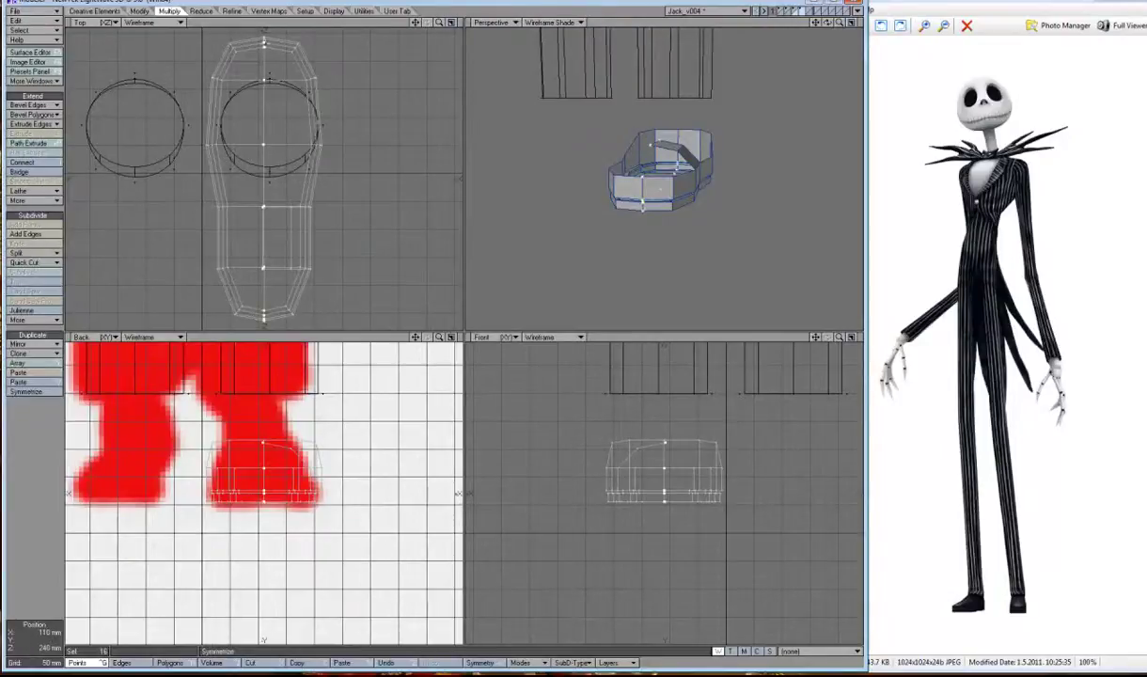
{"action": "key", "text": "h"}
{"action": "left_click", "coordinate": [263, 179]}
Delete the shoe's left half and mirror the right half across X.
{"action": "key", "text": "comma"}
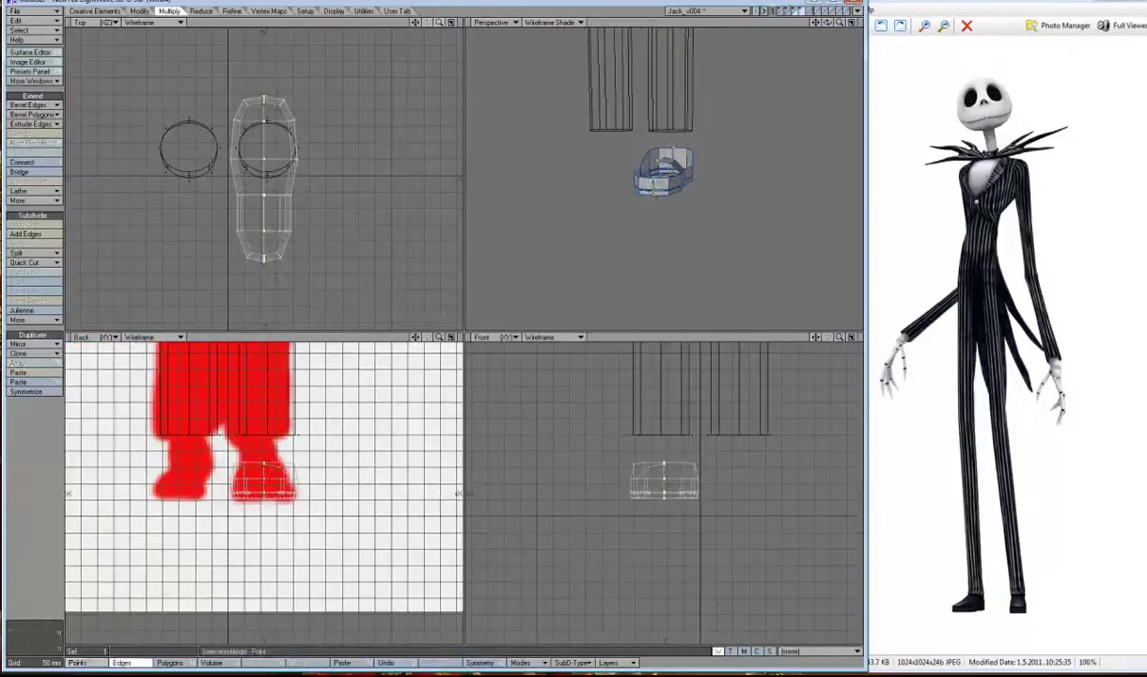
{"action": "key", "text": "slash"}
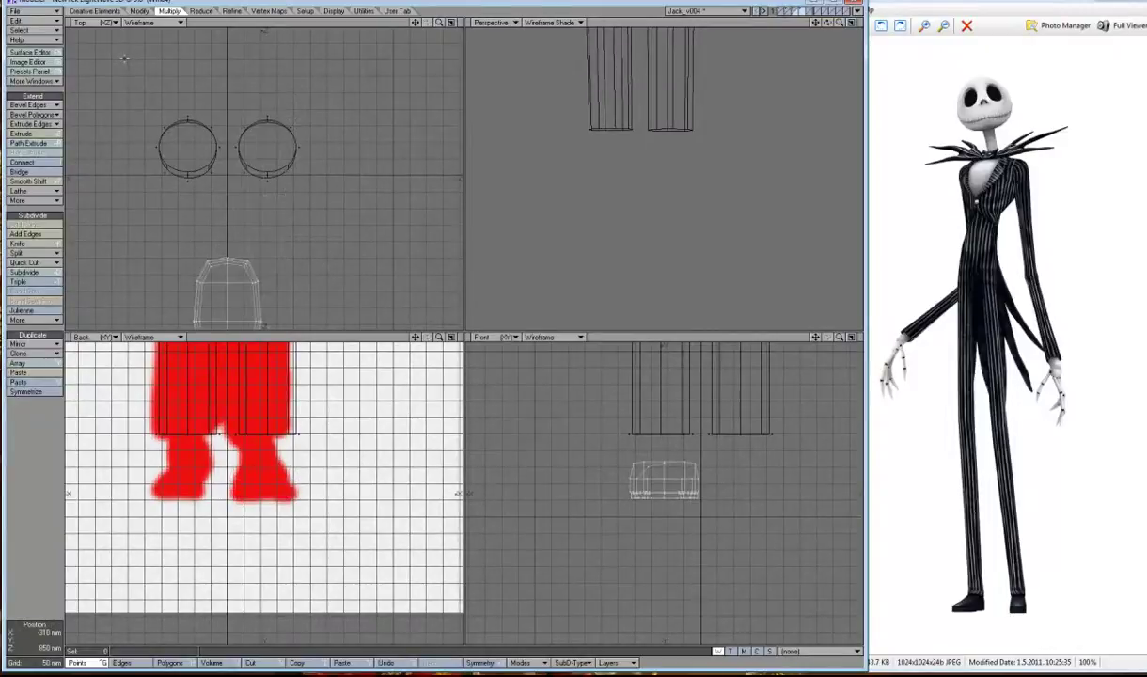
{"action": "key", "text": "ctrl+h"}
{"action": "left_click_drag", "start_coordinate": [221, 47], "coordinate": [197, 264]}
{"action": "key", "text": "Delete"}
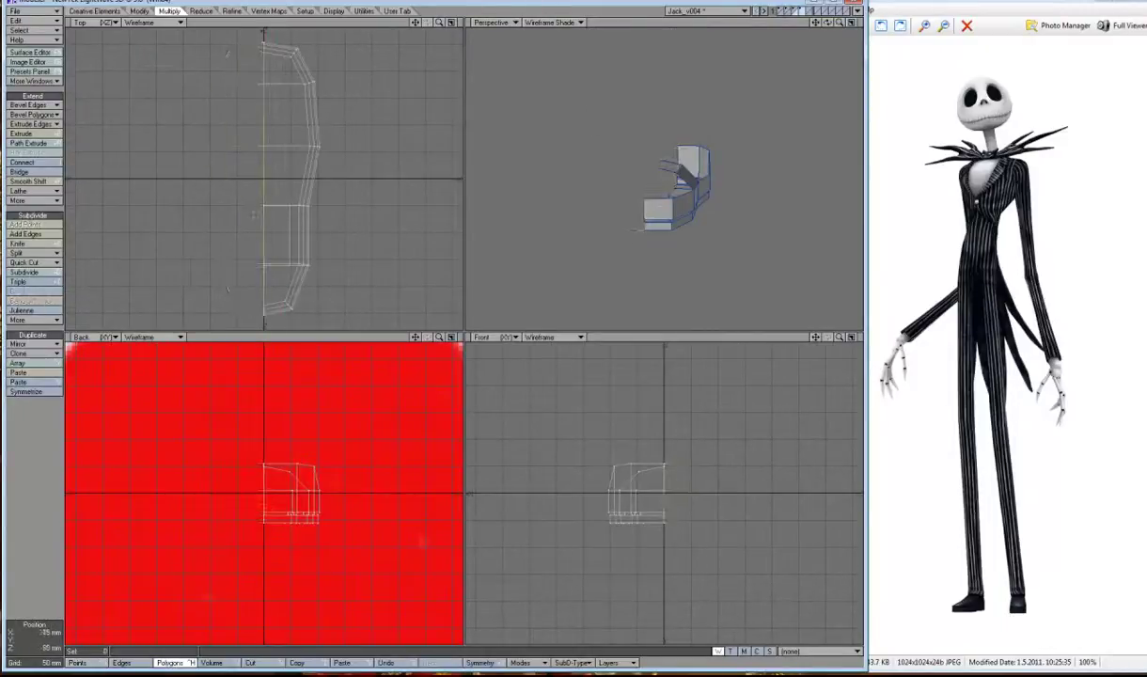
{"action": "key", "text": "shift+v"}
{"action": "key", "text": "u"}
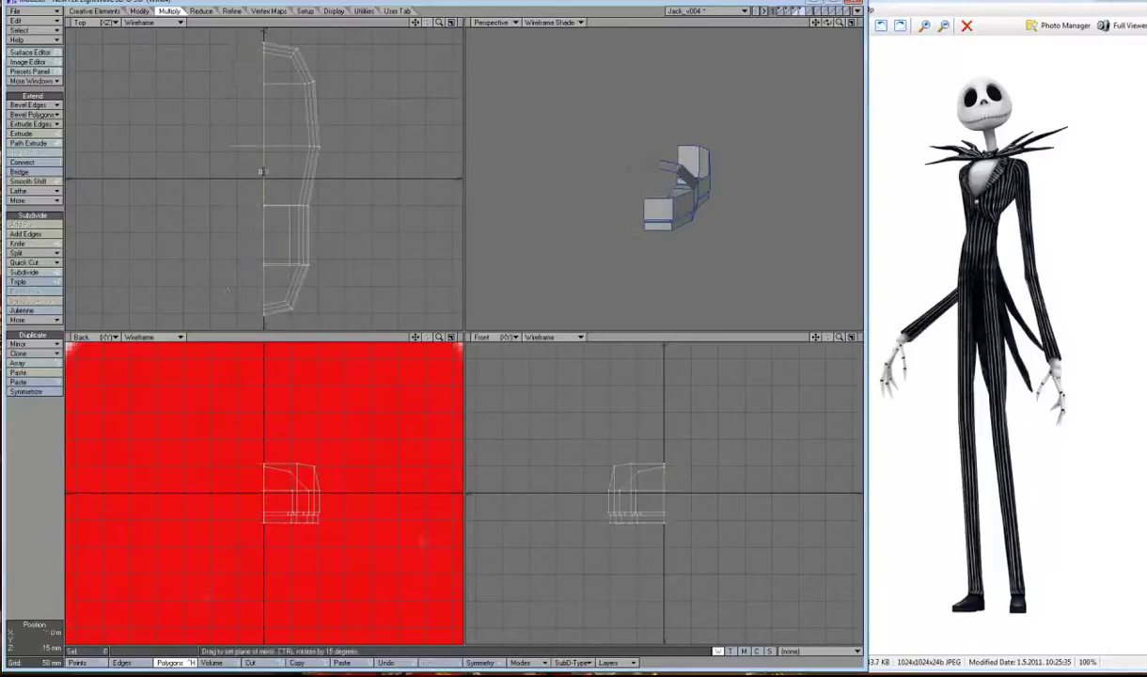
{"action": "key", "text": "shift+u"}
{"action": "left_click_drag", "start_coordinate": [825, 31], "coordinate": [429, 326]}
Weld the seam points with Merge Points and check them in Point Info.
{"action": "key", "text": "ctrl+g"}
{"action": "key", "text": "m"}
{"action": "left_click", "coordinate": [651, 317]}
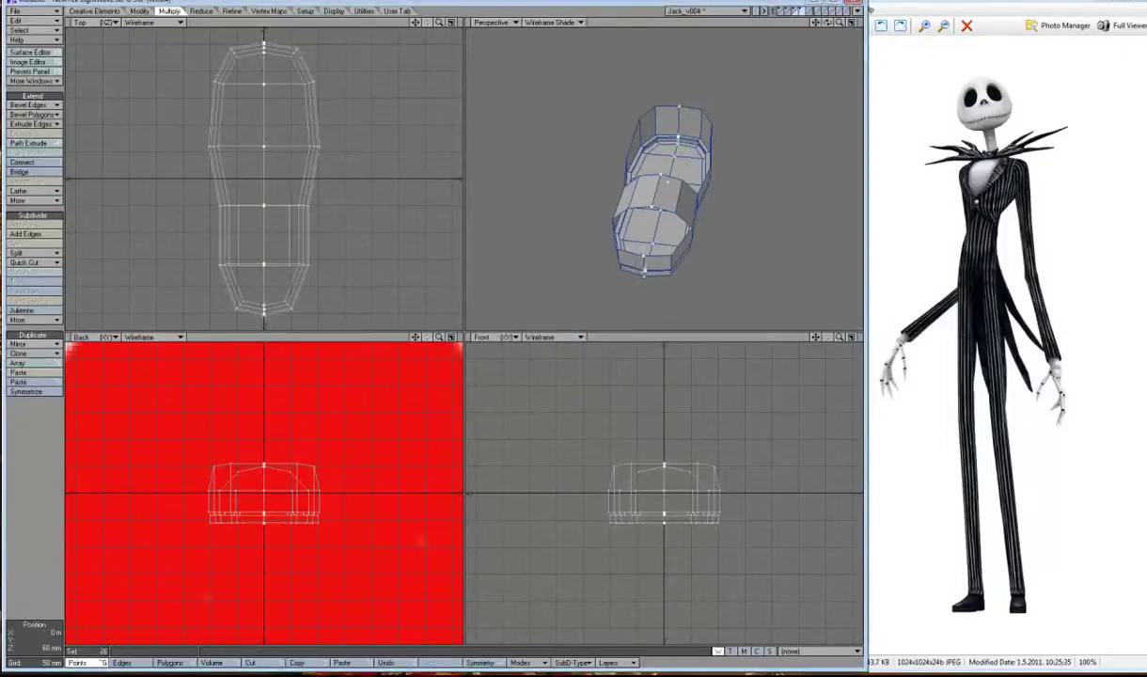
{"action": "key", "text": "w"}
{"action": "left_click", "coordinate": [331, 279]}
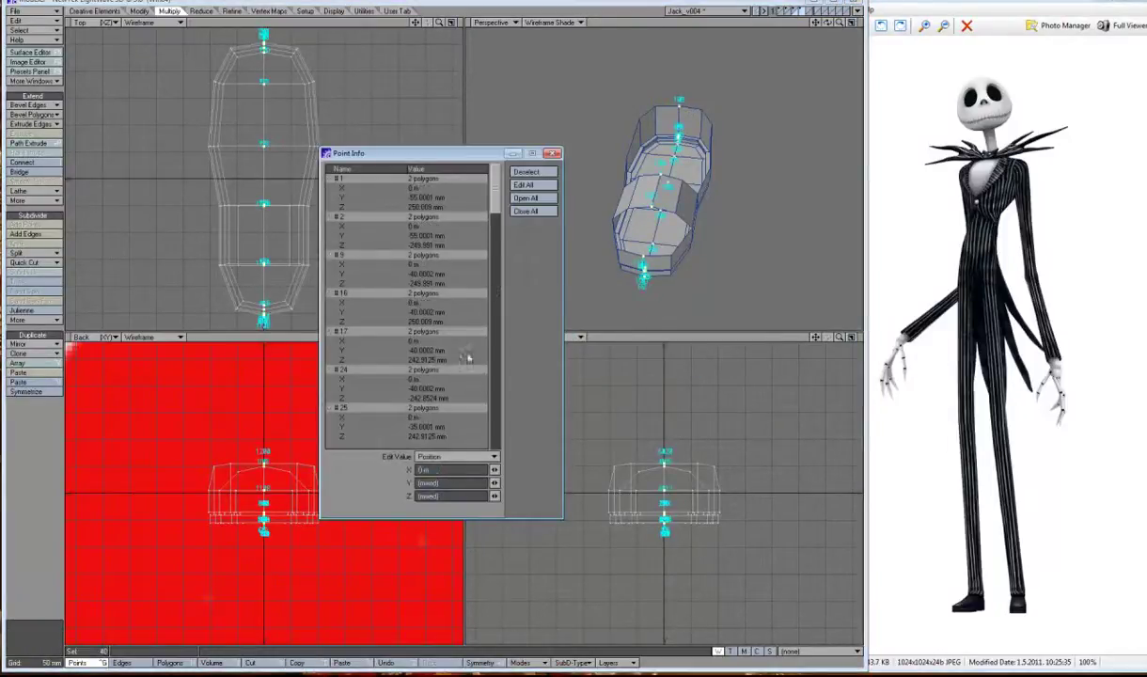
{"action": "key", "text": "w"}
Preview the shoe with SubPatch, then return to the blocky cage.
{"action": "key", "text": "slash"}
{"action": "key", "text": "Tab"}
{"action": "mouse_move", "coordinate": [715, 141]}
{"action": "left_mouse_down", "text": "alt"}
{"action": "mouse_move", "coordinate": [737, 180]}
{"action": "mouse_move", "coordinate": [658, 244]}
{"action": "mouse_move", "coordinate": [602, 216]}
{"action": "mouse_move", "coordinate": [649, 197]}
{"action": "left_mouse_up", "text": "alt"}
{"action": "key", "text": "Tab"}
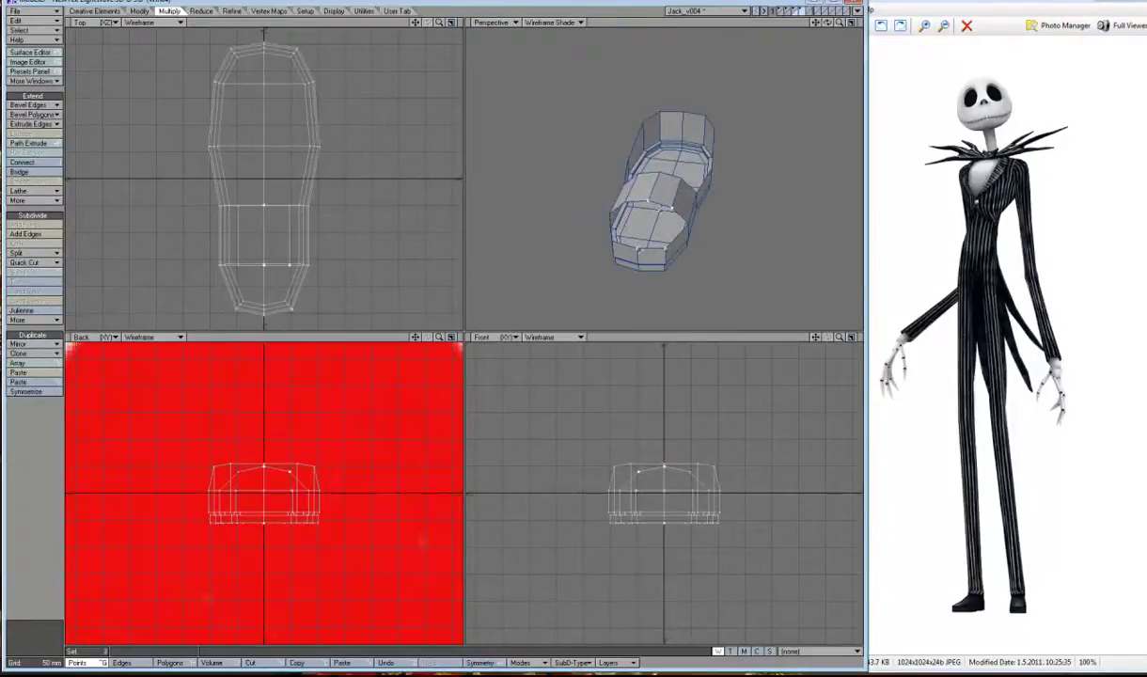
Select the front toe polygons and cut a new loop across them with Knife.
{"action": "left_click", "coordinate": [648, 219]}
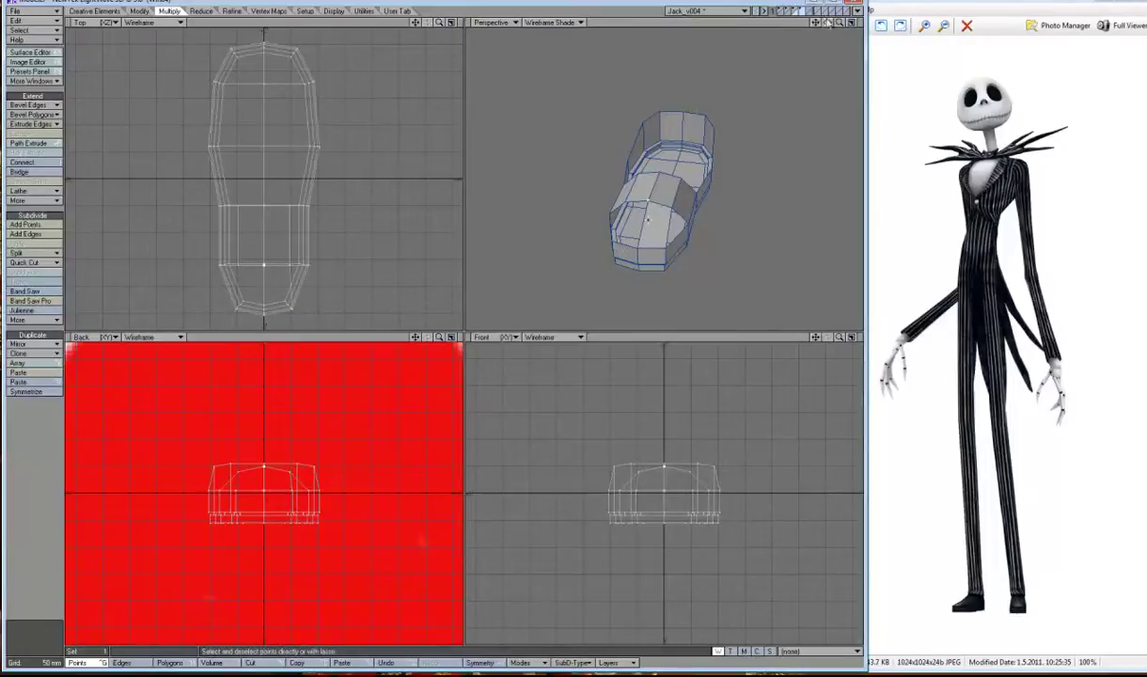
{"action": "left_click_drag", "start_coordinate": [831, 26], "coordinate": [831, 26]}
{"action": "left_click", "coordinate": [665, 224]}
{"action": "key", "text": "ctrl+h"}
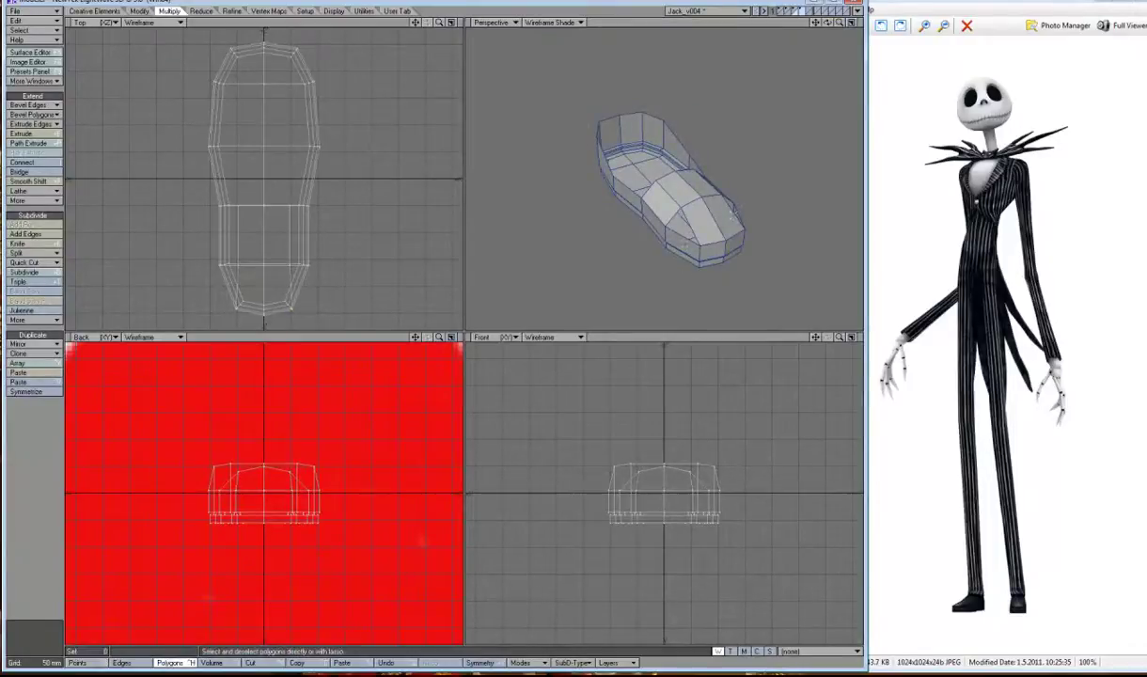
{"action": "left_click", "coordinate": [701, 222]}
{"action": "left_click", "coordinate": [55, 244]}
{"action": "key", "text": "ctrl+g"}
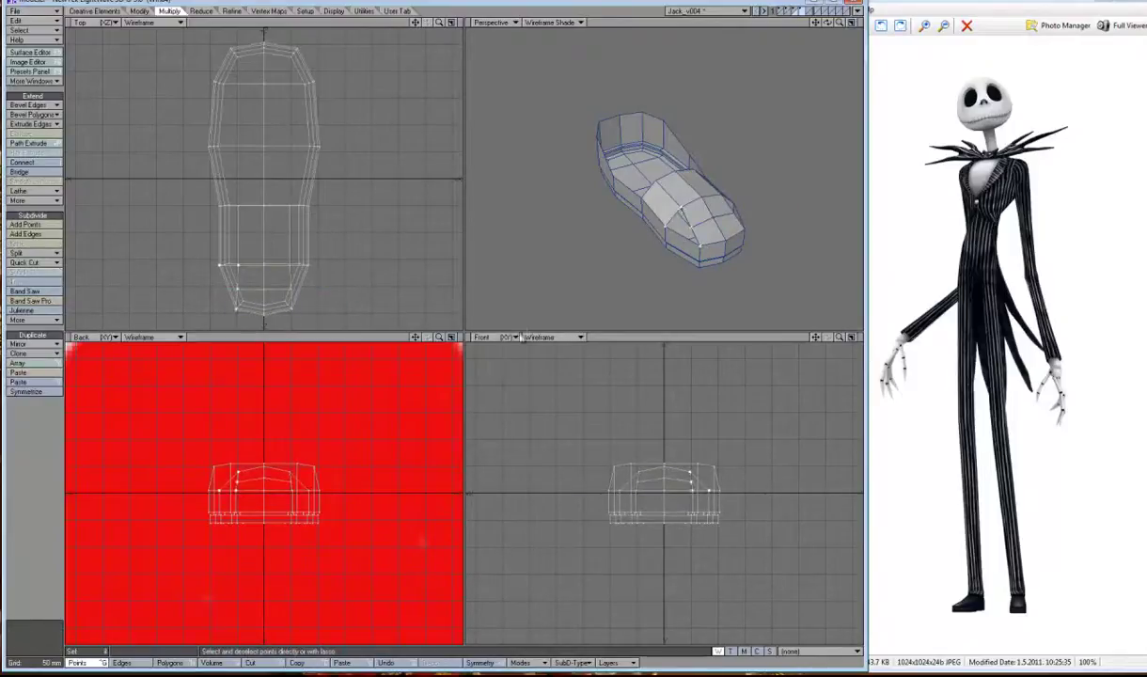
With Symmetry on and a Right view, lift the toe points up and back, then preview smoothly.
{"action": "left_click_drag", "start_coordinate": [827, 21], "coordinate": [799, 38]}
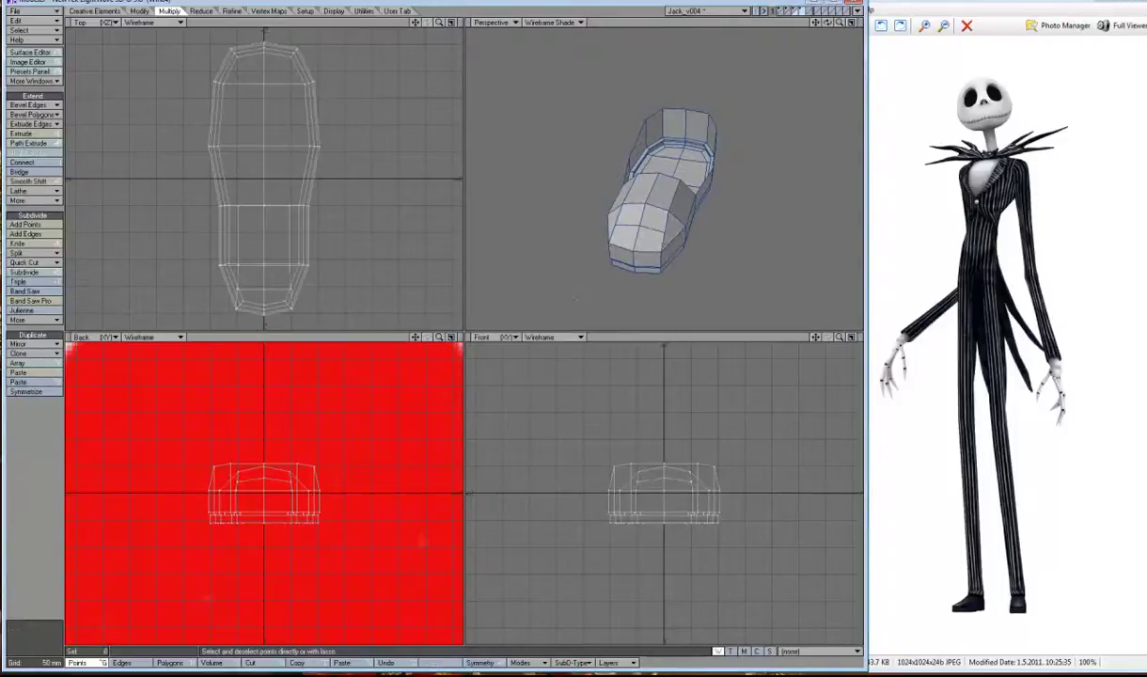
{"action": "key", "text": "shift+y"}
{"action": "key", "text": "KP_3"}
{"action": "key", "text": "t"}
{"action": "left_click_drag", "start_coordinate": [554, 481], "coordinate": [549, 477]}
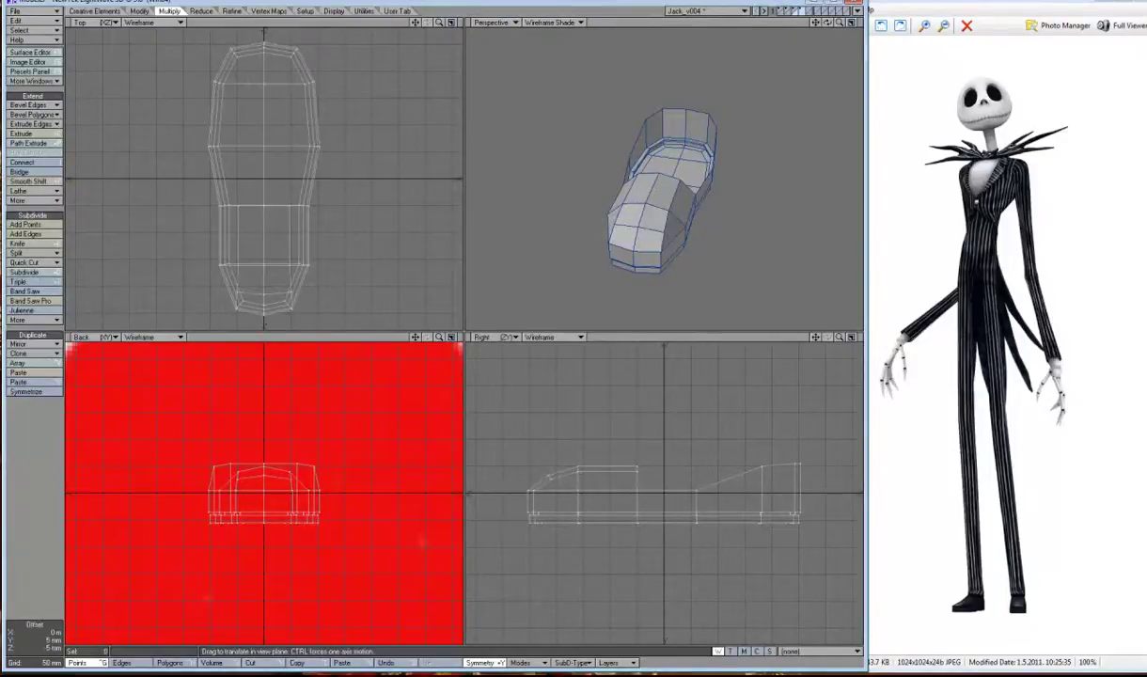
{"action": "key", "text": "Tab"}
{"action": "left_click", "coordinate": [550, 21]}
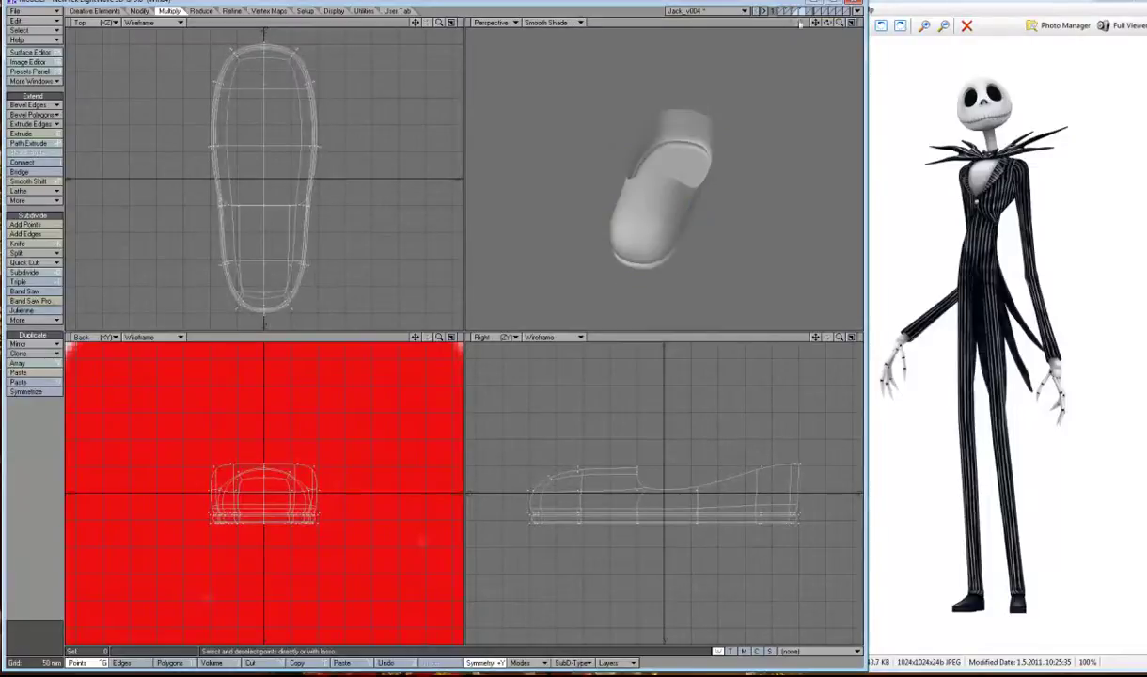
{"action": "middle_click_drag", "start_coordinate": [658, 188], "coordinate": [592, 212]}
{"action": "key", "text": "Tab"}
Reposition three toe points on the top edge, preview, then select the two bottom toe points.
{"action": "right_click_drag", "start_coordinate": [565, 468], "coordinate": [531, 460]}
{"action": "left_click", "coordinate": [637, 467]}
{"action": "mouse_move", "coordinate": [523, 459]}
{"action": "left_mouse_down"}
{"action": "mouse_move", "coordinate": [544, 489]}
{"action": "mouse_move", "coordinate": [590, 489]}
{"action": "left_mouse_up"}
{"action": "key", "text": "t"}
{"action": "key", "text": "space"}
{"action": "key", "text": "Tab"}
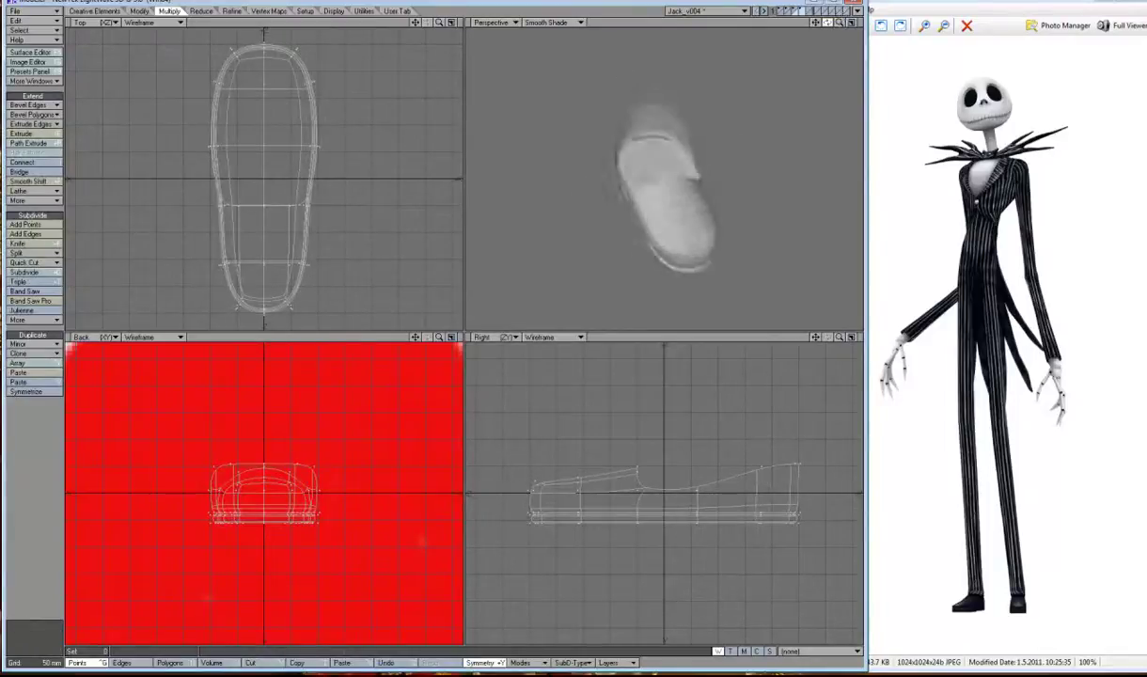
{"action": "left_click_drag", "start_coordinate": [658, 188], "coordinate": [658, 225], "text": "alt"}
{"action": "key", "text": "Tab"}
{"action": "left_click_drag", "start_coordinate": [250, 294], "coordinate": [290, 307]}
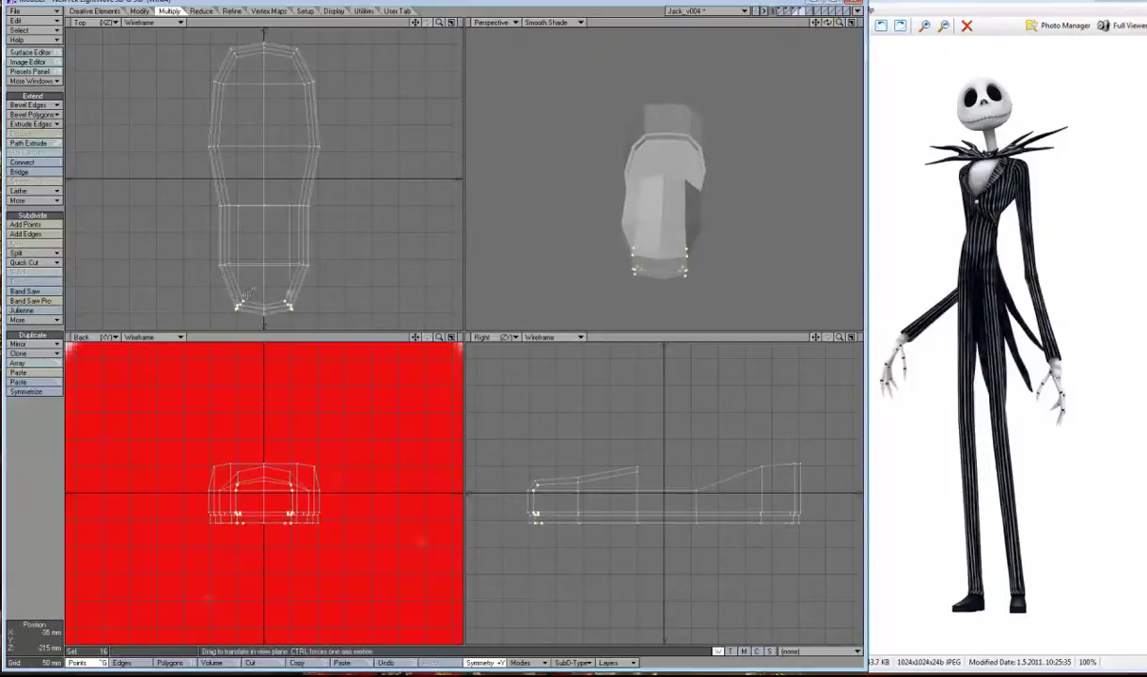
Check the smoothed toe, then select the single point at the toe tip.
{"action": "key", "text": "slash"}
{"action": "key", "text": "Tab"}
{"action": "left_click_drag", "start_coordinate": [658, 188], "coordinate": [696, 216], "text": "alt"}
{"action": "left_click_drag", "start_coordinate": [221, 315], "coordinate": [313, 299]}
{"action": "key", "text": "slash"}
{"action": "left_click_drag", "start_coordinate": [658, 188], "coordinate": [686, 169], "text": "alt"}
{"action": "key", "text": "Tab"}
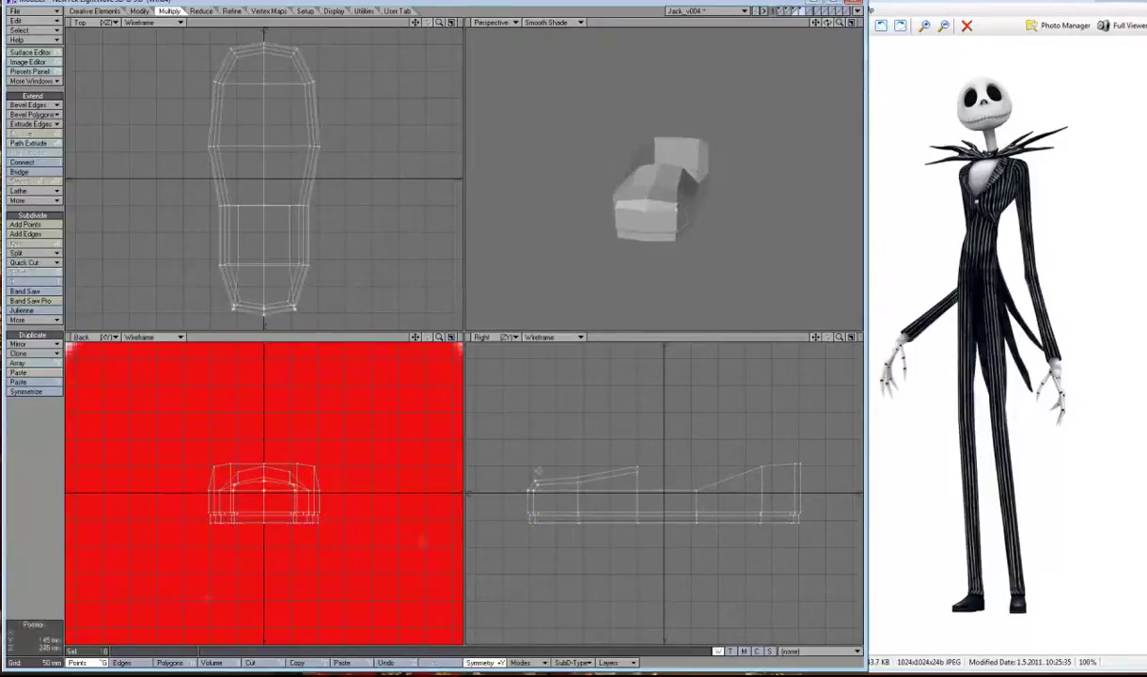
{"action": "left_click", "coordinate": [534, 494]}
Select a middle edge loop and slide it along the shoe's length with Move.
{"action": "left_click_drag", "start_coordinate": [658, 188], "coordinate": [696, 169], "text": "alt"}
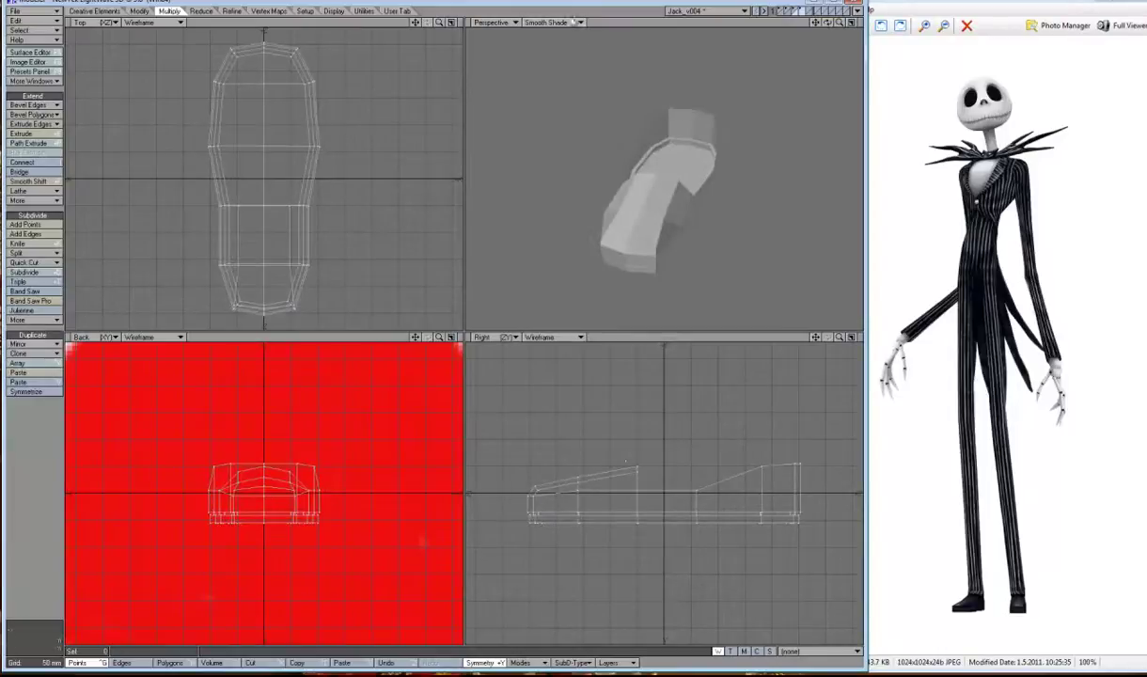
{"action": "left_click_drag", "start_coordinate": [550, 22], "coordinate": [573, 39]}
{"action": "left_click_drag", "start_coordinate": [658, 188], "coordinate": [696, 169], "text": "alt"}
{"action": "left_click", "coordinate": [636, 467]}
{"action": "key", "text": "t"}
{"action": "left_click_drag", "start_coordinate": [639, 461], "coordinate": [698, 460]}
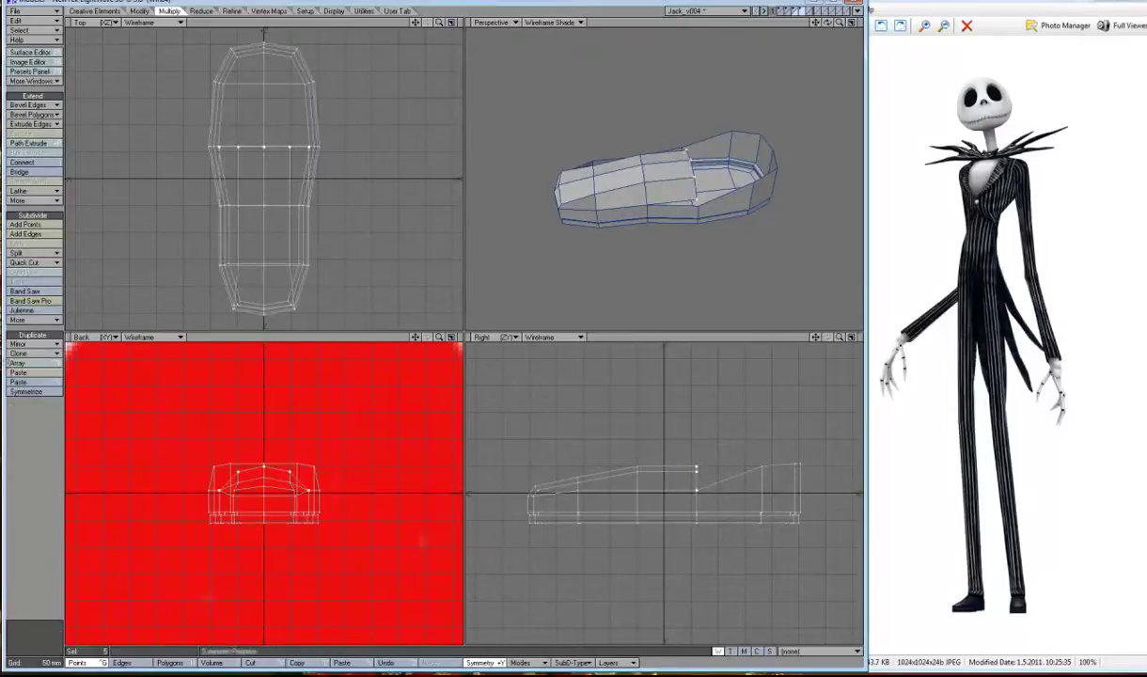
Try Size on the loop, reselect its five points and turn Symmetry on.
{"action": "left_click_drag", "start_coordinate": [658, 188], "coordinate": [602, 282], "text": "alt"}
{"action": "key", "text": "shift+h"}
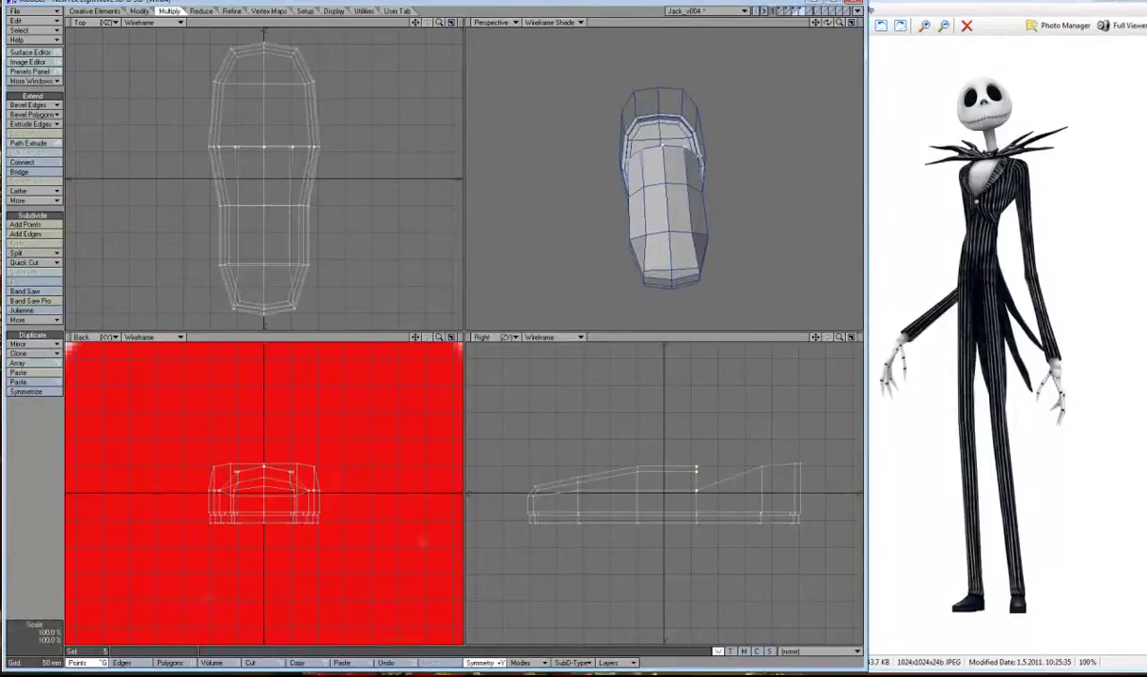
{"action": "left_click_drag", "start_coordinate": [658, 188], "coordinate": [696, 178], "text": "alt"}
{"action": "left_click", "coordinate": [38, 600]}
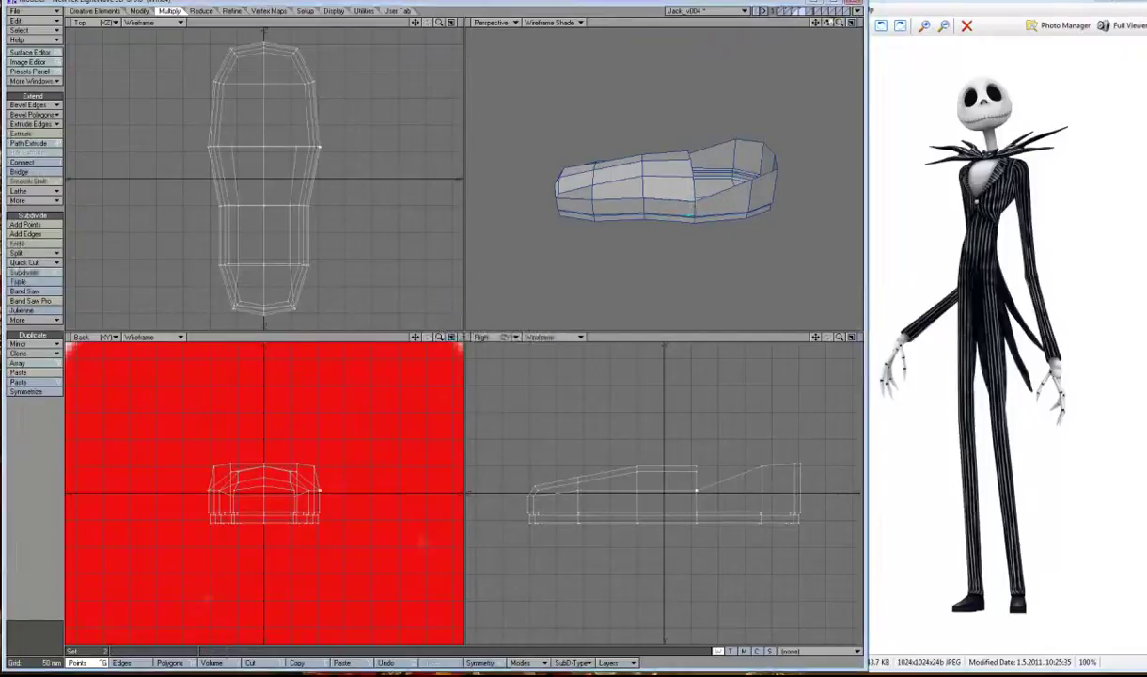
{"action": "left_click_drag", "start_coordinate": [827, 22], "coordinate": [827, 31]}
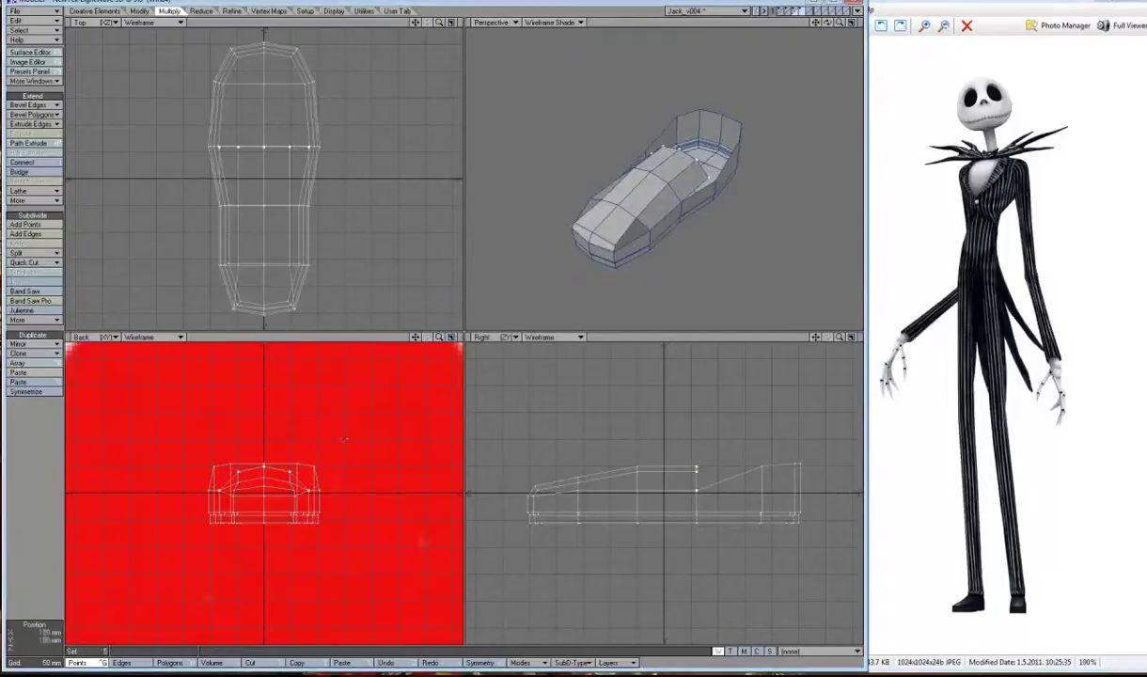
{"action": "left_click", "coordinate": [386, 663]}
{"action": "left_click", "coordinate": [495, 664]}
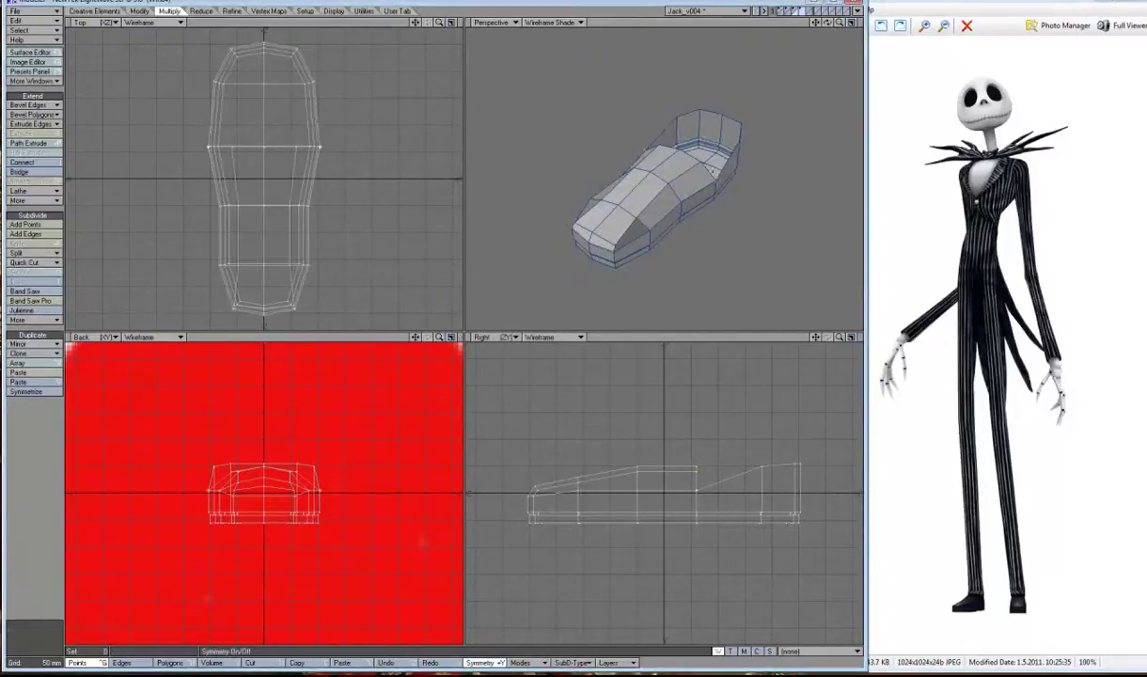
Select points along the shoe's sides, undoing and redoing one change.
{"action": "left_click", "coordinate": [319, 490]}
{"action": "left_click", "coordinate": [713, 182]}
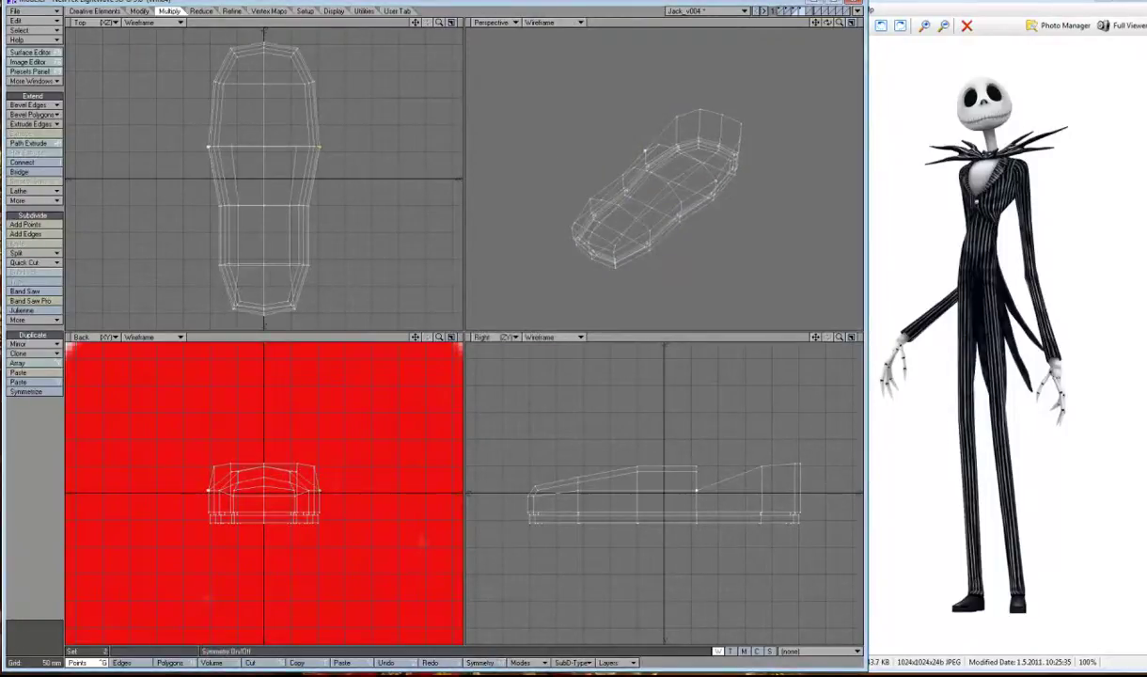
{"action": "left_click", "coordinate": [480, 663]}
{"action": "left_click", "coordinate": [512, 306]}
{"action": "scroll", "coordinate": [430, 320], "scroll_direction": "up", "scroll_amount": 2}
{"action": "left_click", "coordinate": [624, 249]}
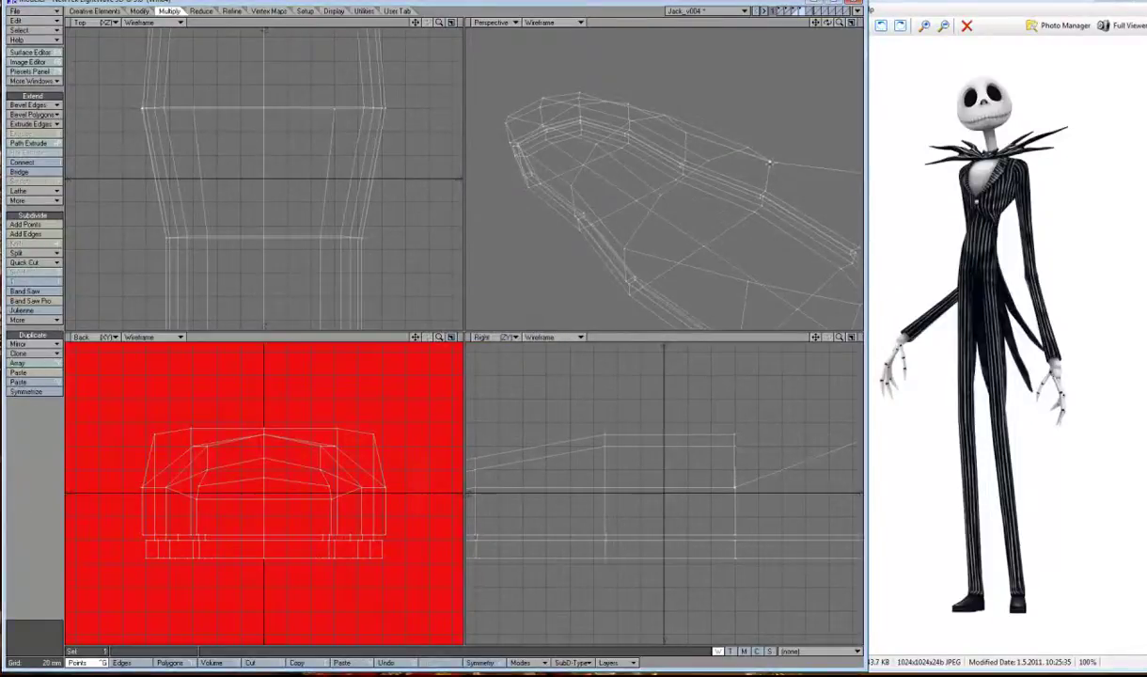
{"action": "left_click_drag", "start_coordinate": [624, 249], "coordinate": [628, 291], "text": "alt"}
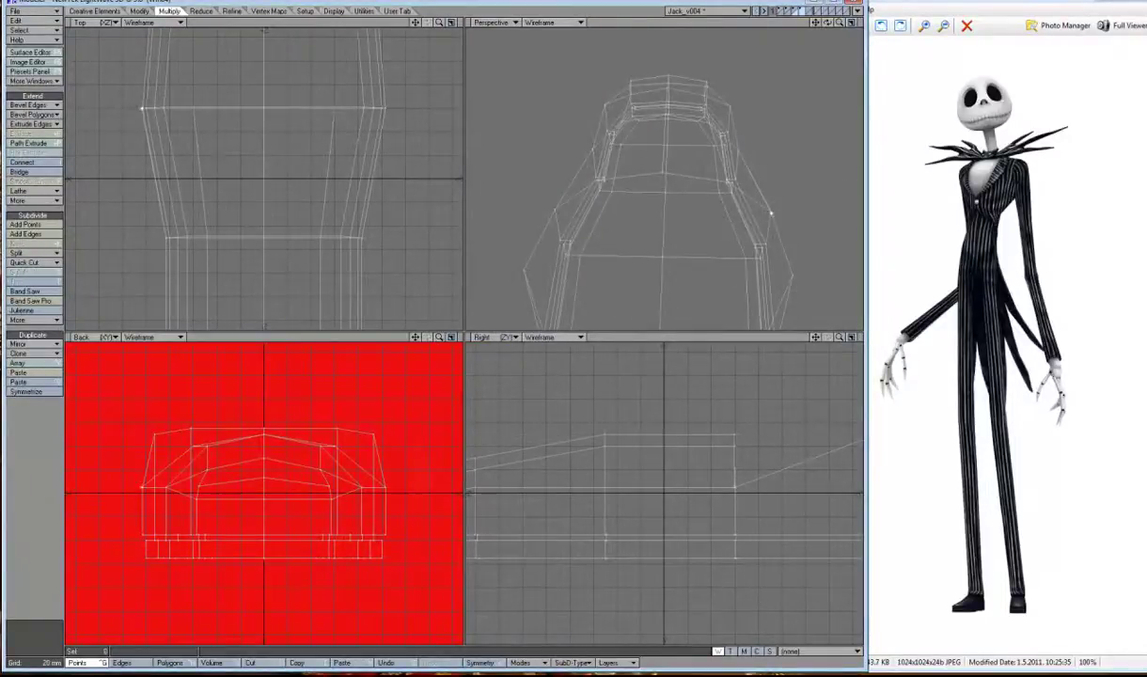
{"action": "key", "text": "u"}
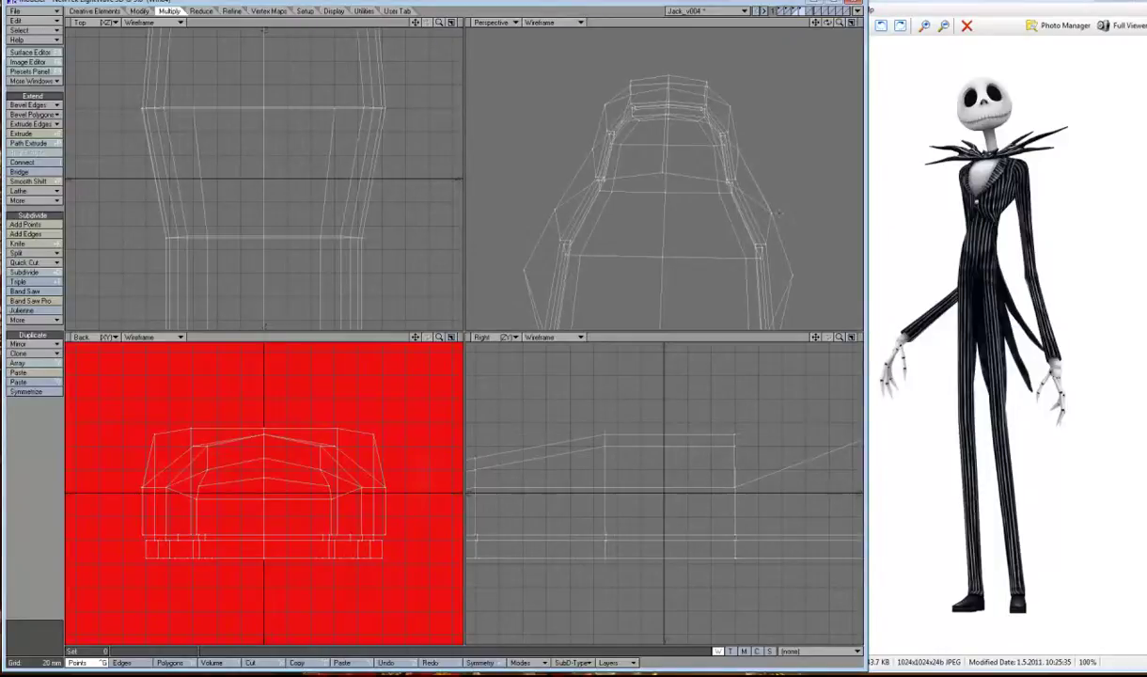
{"action": "key", "text": "shift+u"}
Turn on Symmetry, fit all views, and shade the 3D view with wireframe.
{"action": "left_click", "coordinate": [479, 663]}
{"action": "left_click_drag", "start_coordinate": [658, 188], "coordinate": [564, 27], "text": "alt"}
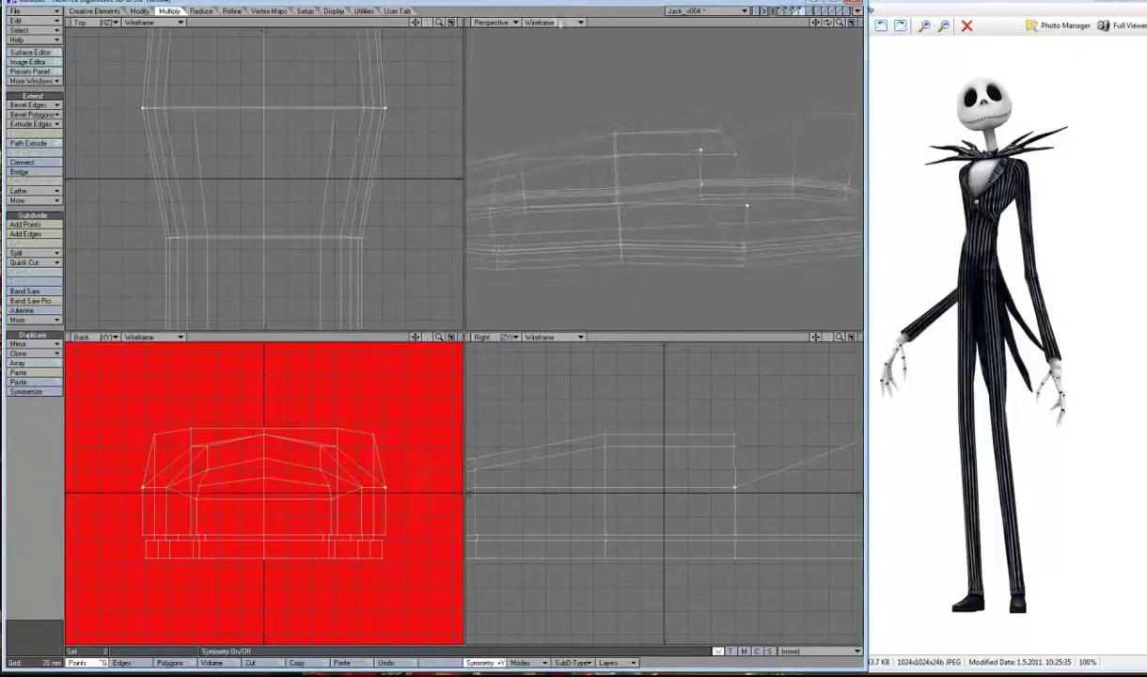
{"action": "key", "text": "a"}
{"action": "left_click", "coordinate": [564, 22]}
{"action": "left_click", "coordinate": [570, 54]}
{"action": "key", "text": "comma"}
{"action": "key", "text": "comma"}
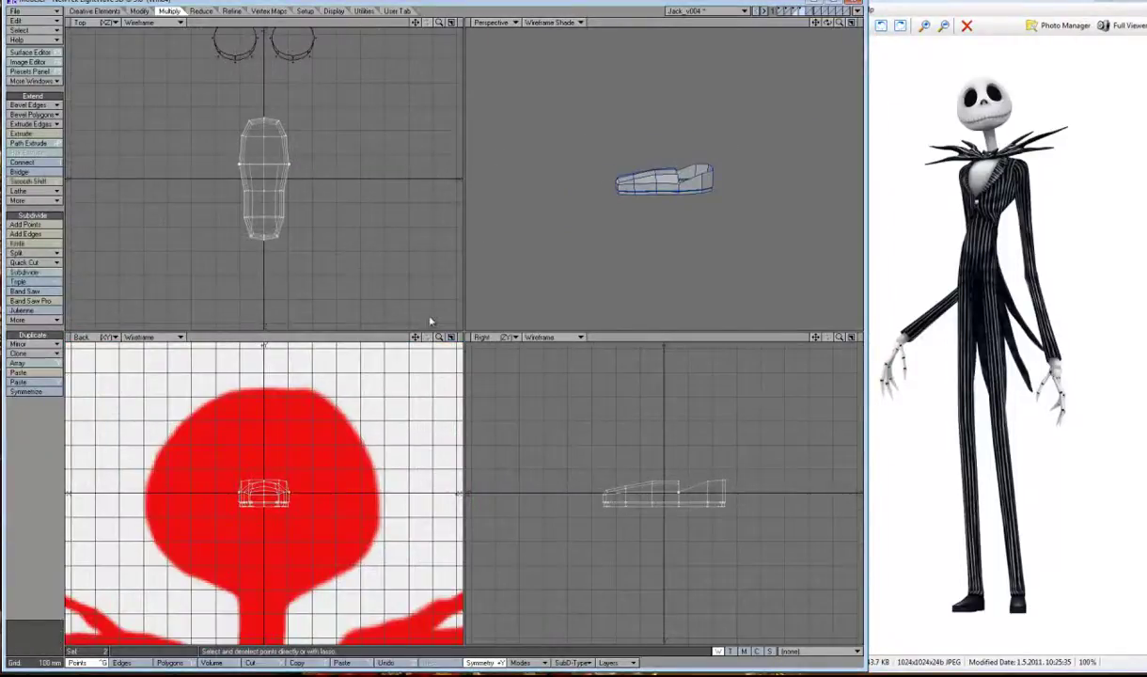
Make the body mesh layer 1 active with the eye-circle layer 2 as background.
{"action": "key", "text": "2"}
{"action": "key", "text": "ctrl+h"}
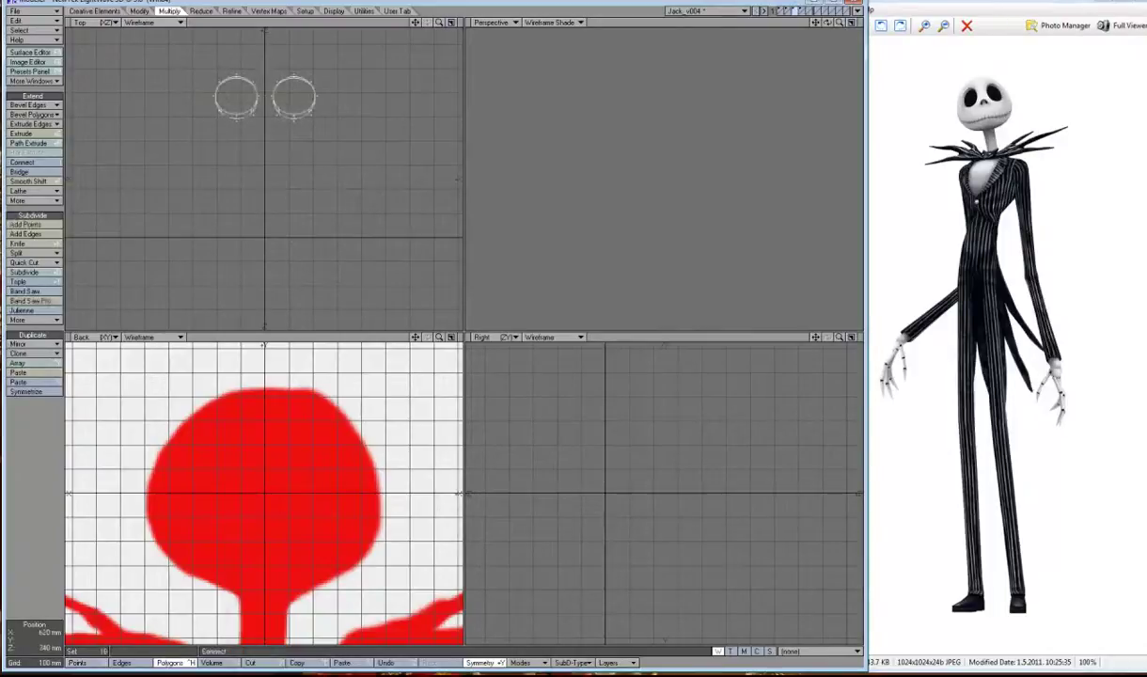
{"action": "key", "text": "1"}
{"action": "key", "text": "alt+2"}
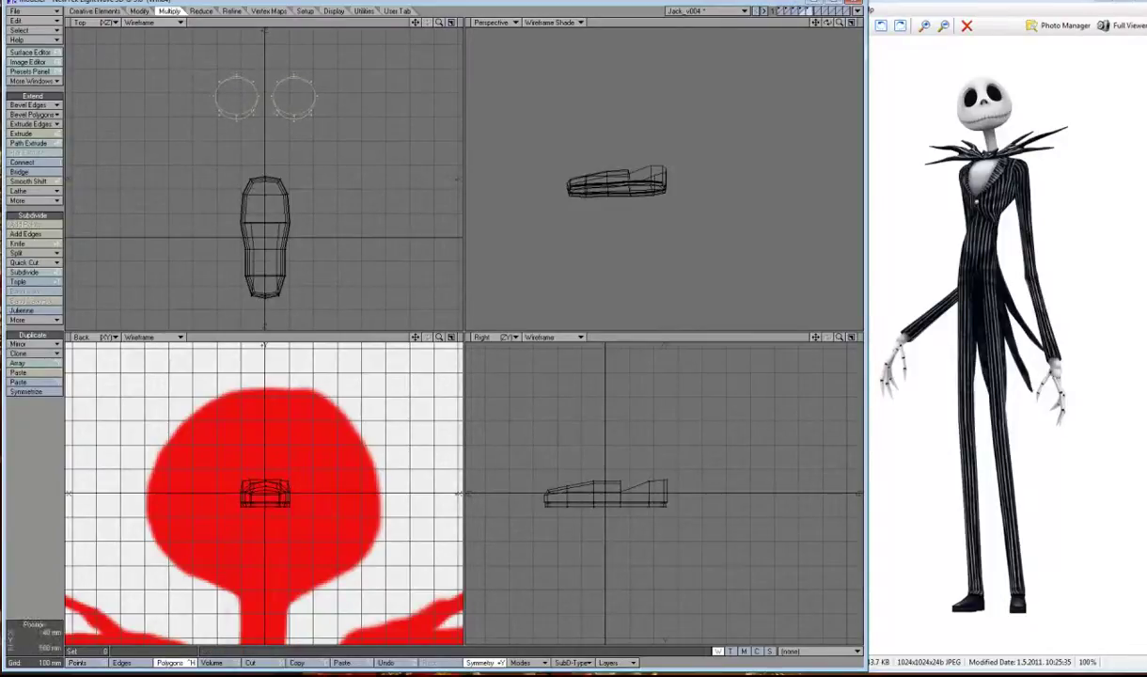
Stretch the shoe mesh wider in the Top view with Symmetry enabled.
{"action": "key", "text": "t"}
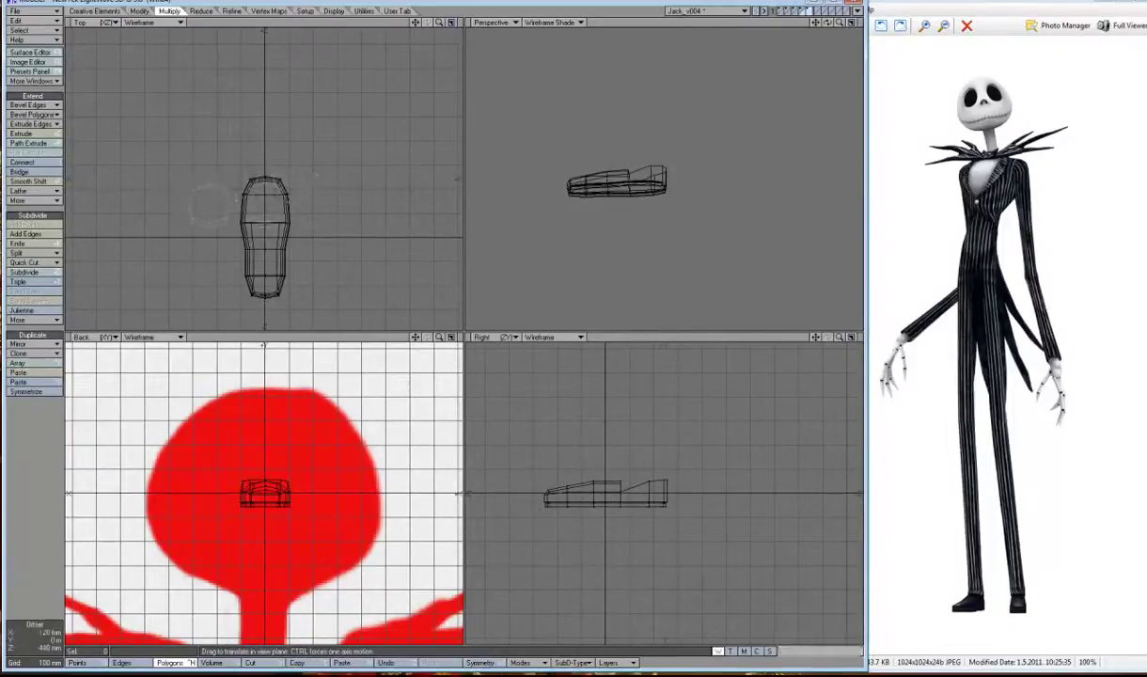
{"action": "key", "text": "u"}
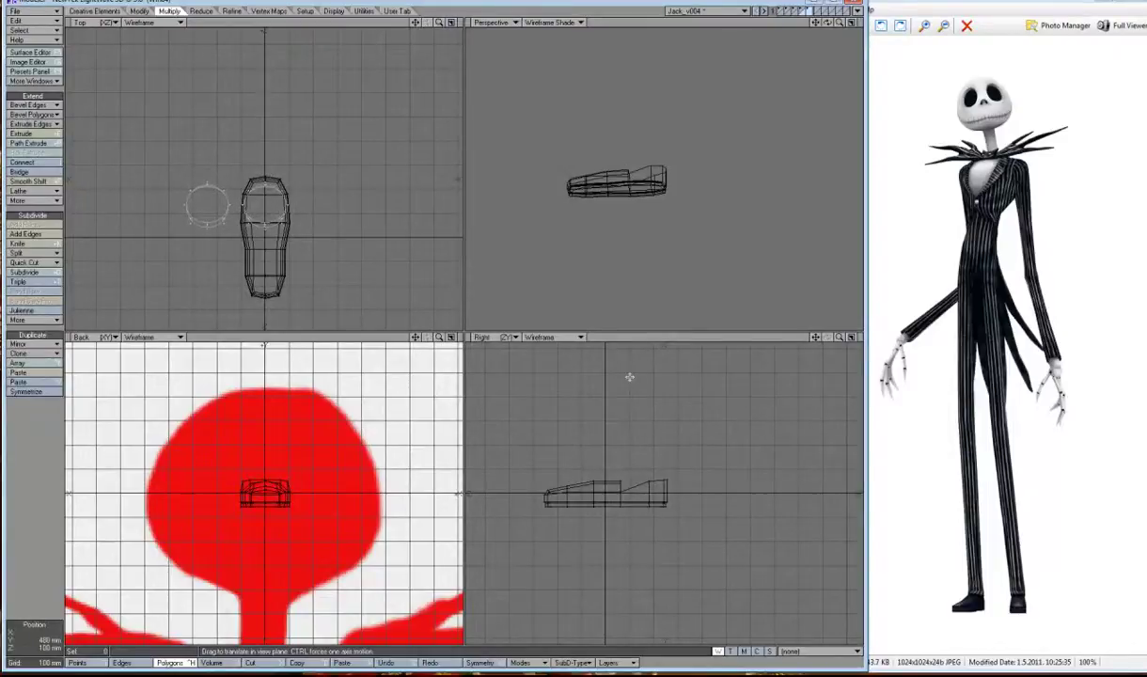
{"action": "key", "text": "a"}
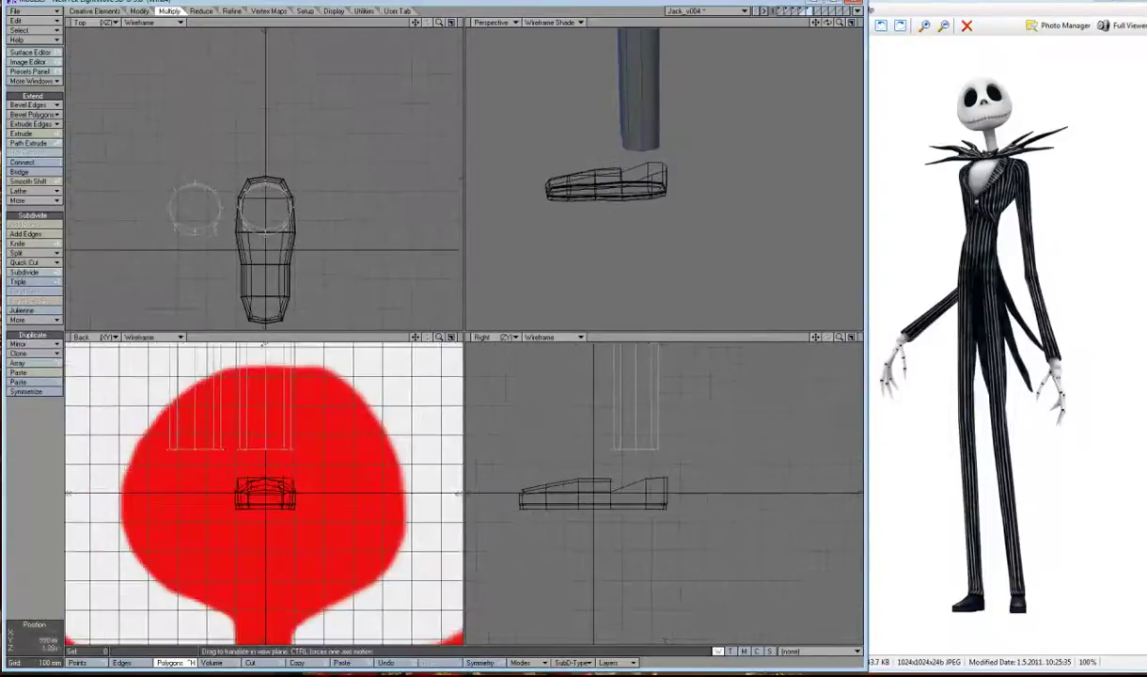
{"action": "scroll", "coordinate": [264, 491], "scroll_direction": "down", "scroll_amount": 5}
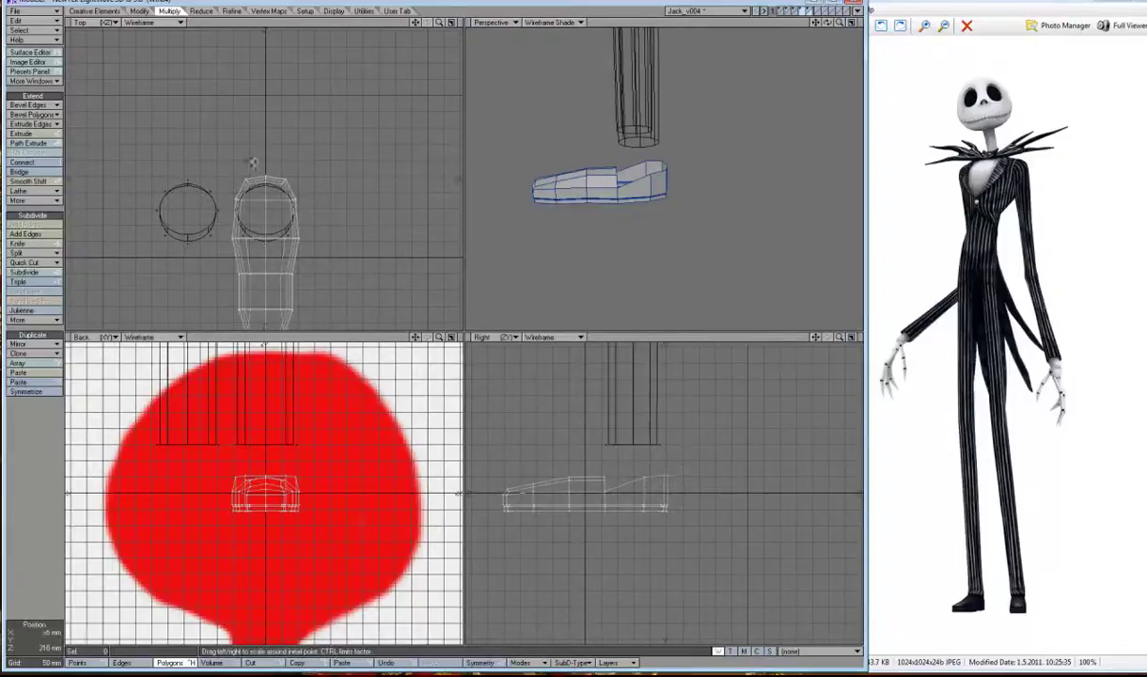
{"action": "key", "text": "shift+y"}
{"action": "mouse_move", "coordinate": [264, 159]}
{"action": "left_mouse_down"}
{"action": "mouse_move", "coordinate": [837, 336]}
{"action": "mouse_move", "coordinate": [838, 357]}
{"action": "left_mouse_up"}
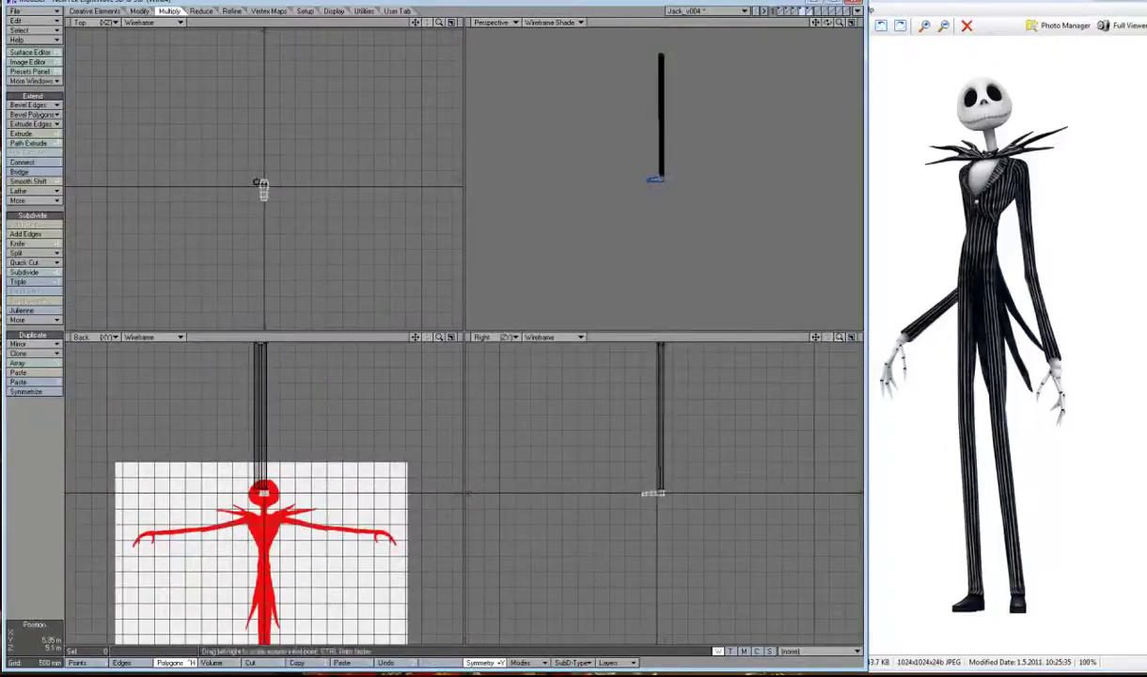
{"action": "key", "text": "comma"}
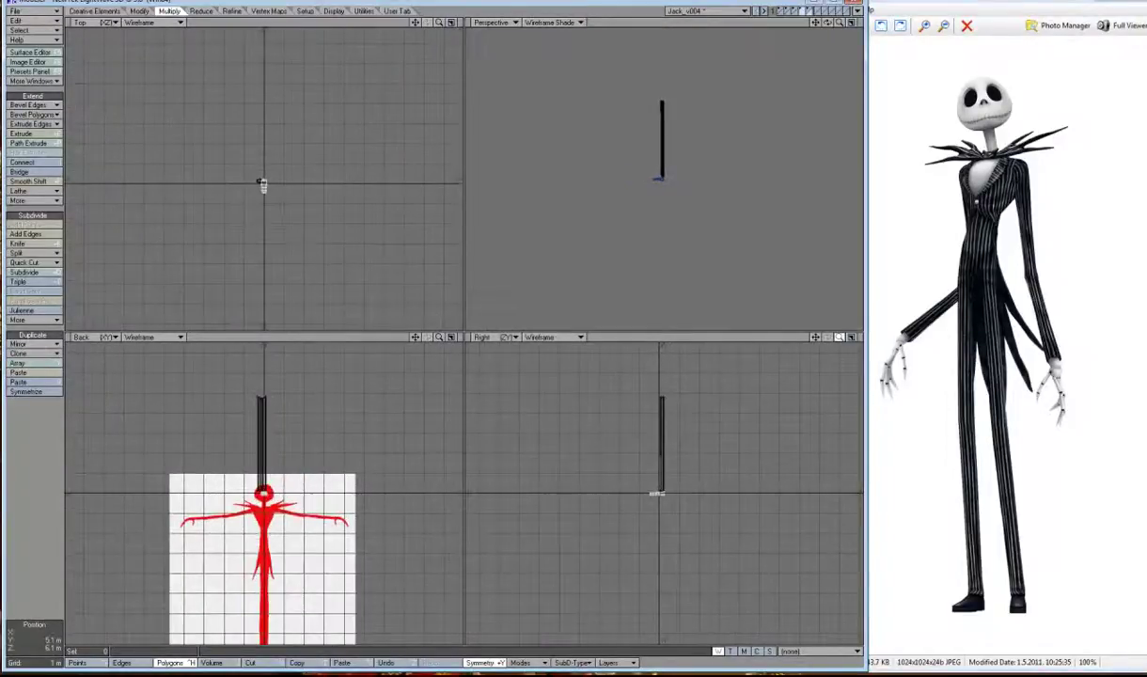
Narrow the shoe mesh with Size, then try moving its points and undo that move.
{"action": "key", "text": "period"}
{"action": "key", "text": "period"}
{"action": "key", "text": "period"}
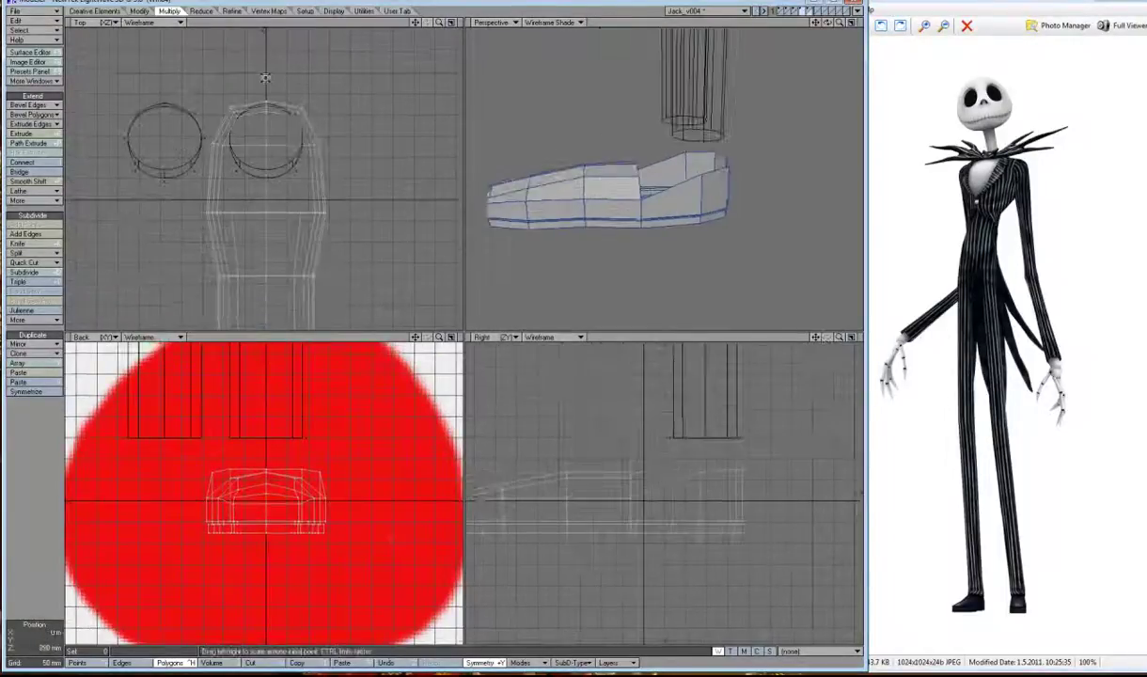
{"action": "left_click_drag", "start_coordinate": [265, 78], "coordinate": [252, 80]}
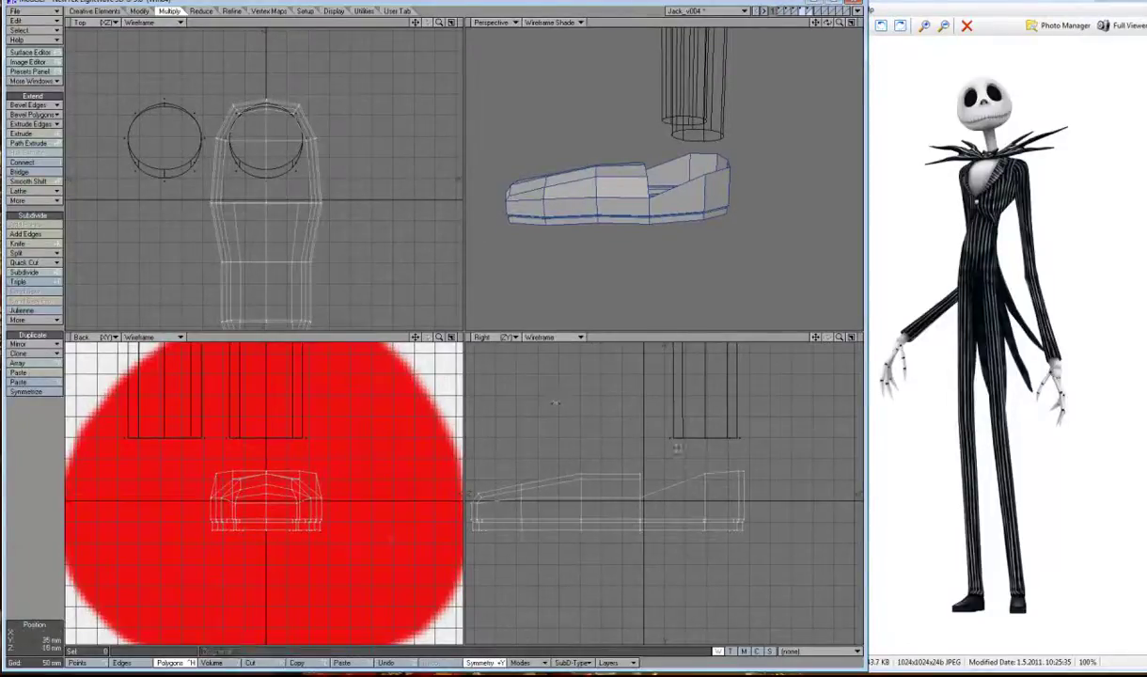
{"action": "left_click_drag", "start_coordinate": [611, 244], "coordinate": [658, 216], "text": "alt"}
{"action": "left_click", "coordinate": [77, 663]}
{"action": "key", "text": "t"}
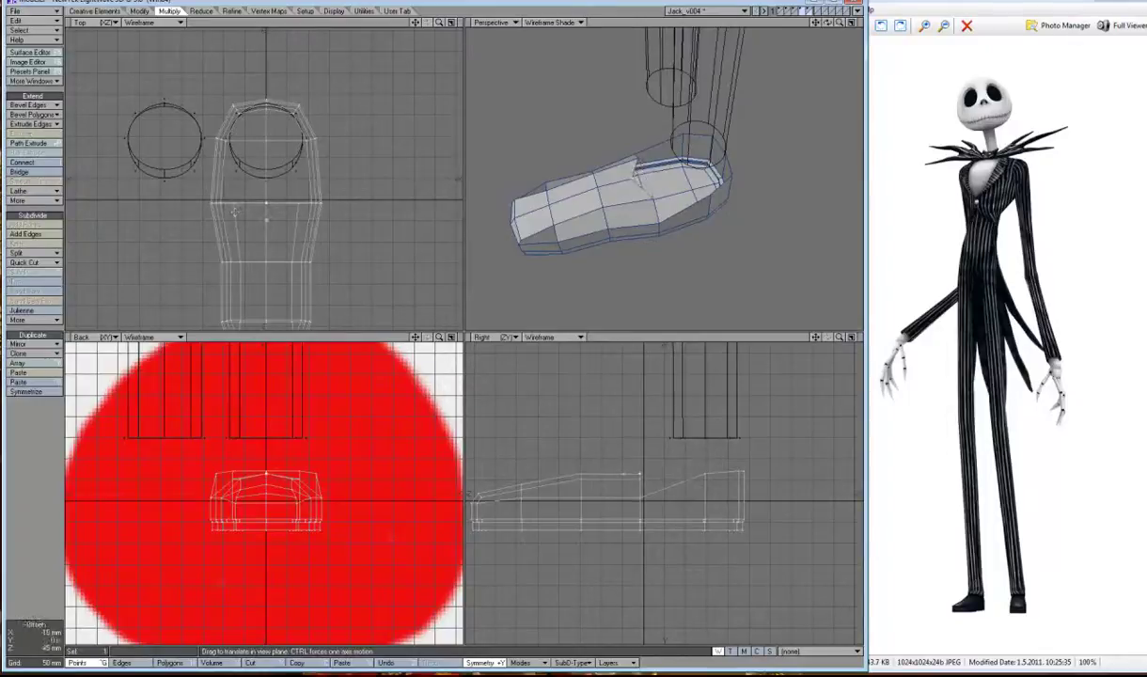
{"action": "left_click_drag", "start_coordinate": [236, 209], "coordinate": [320, 208]}
{"action": "key", "text": "u"}
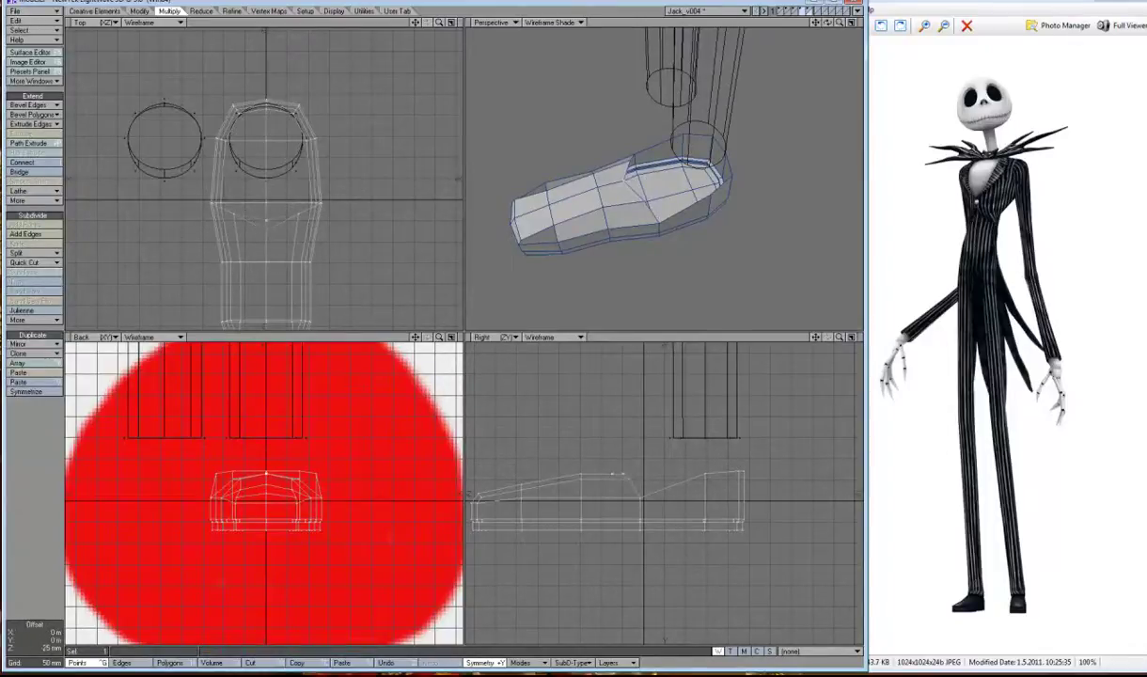
Select the edges along the shoe's front and raise them upward.
{"action": "key", "text": "space"}
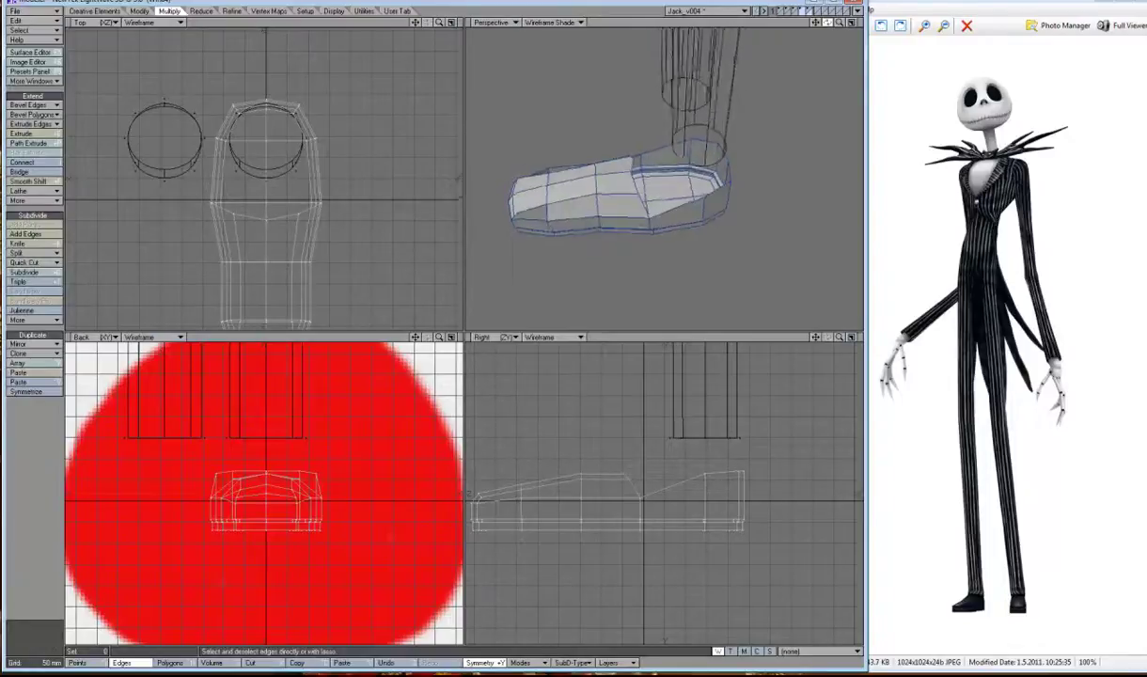
{"action": "left_click_drag", "start_coordinate": [851, 17], "coordinate": [809, 38]}
{"action": "key", "text": "ctrl+g"}
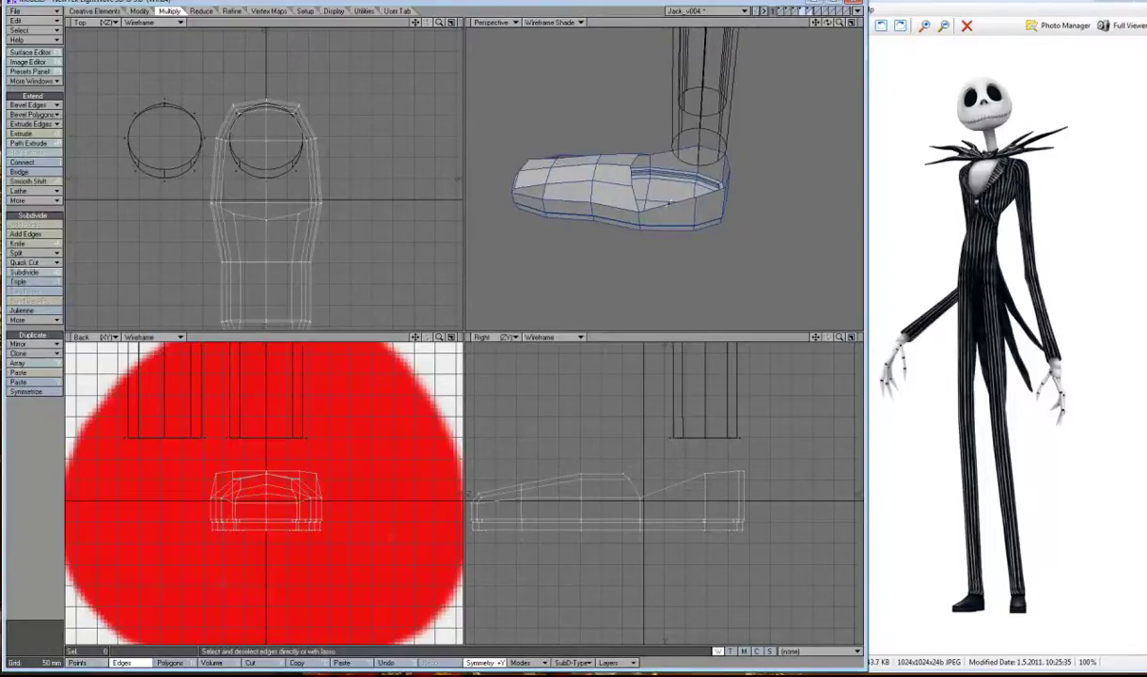
{"action": "key", "text": "space"}
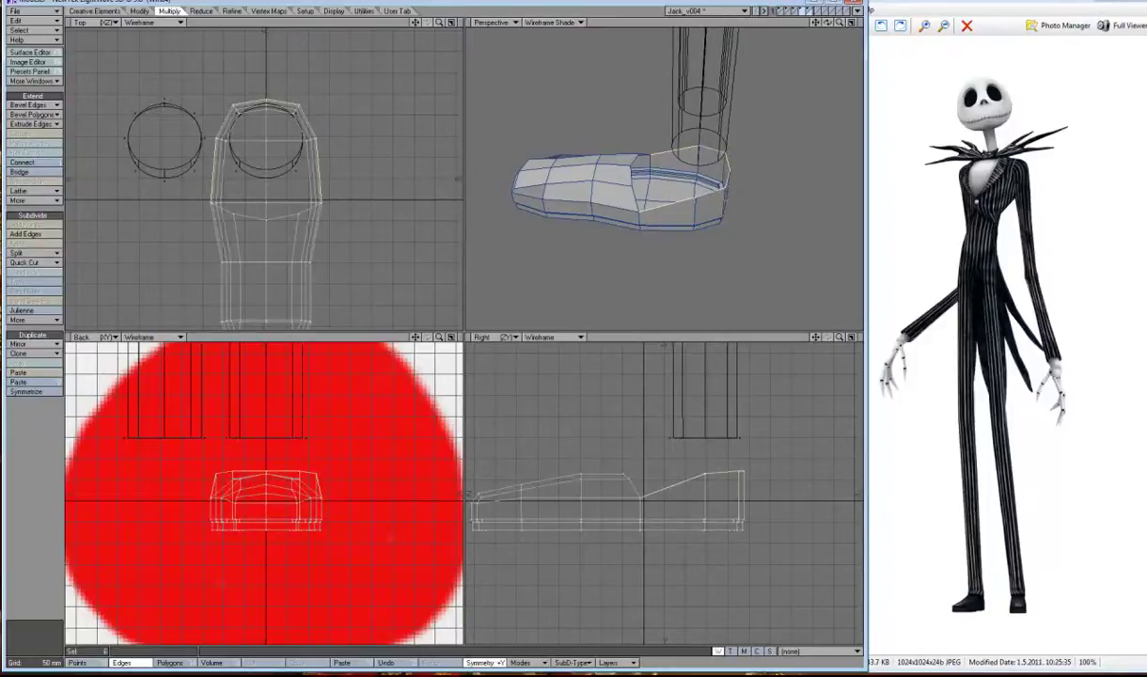
{"action": "left_click_drag", "start_coordinate": [828, 21], "coordinate": [799, 28]}
{"action": "key", "text": "t"}
{"action": "left_click_drag", "start_coordinate": [266, 498], "coordinate": [266, 470]}
{"action": "left_click_drag", "start_coordinate": [827, 22], "coordinate": [799, 33]}
{"action": "key", "text": "ctrl+g"}
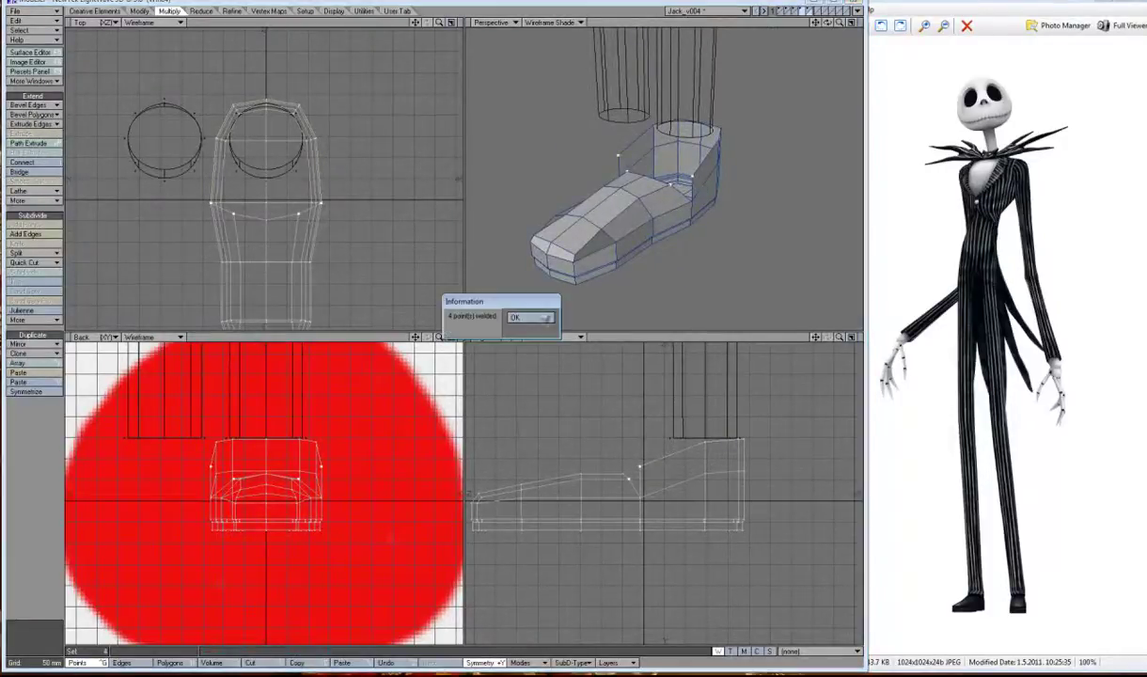
Try welding selected shoe points, then undo the weld.
{"action": "key", "text": "Return"}
{"action": "key", "text": "u"}
{"action": "left_click", "coordinate": [437, 224]}
{"action": "left_click", "coordinate": [691, 175]}
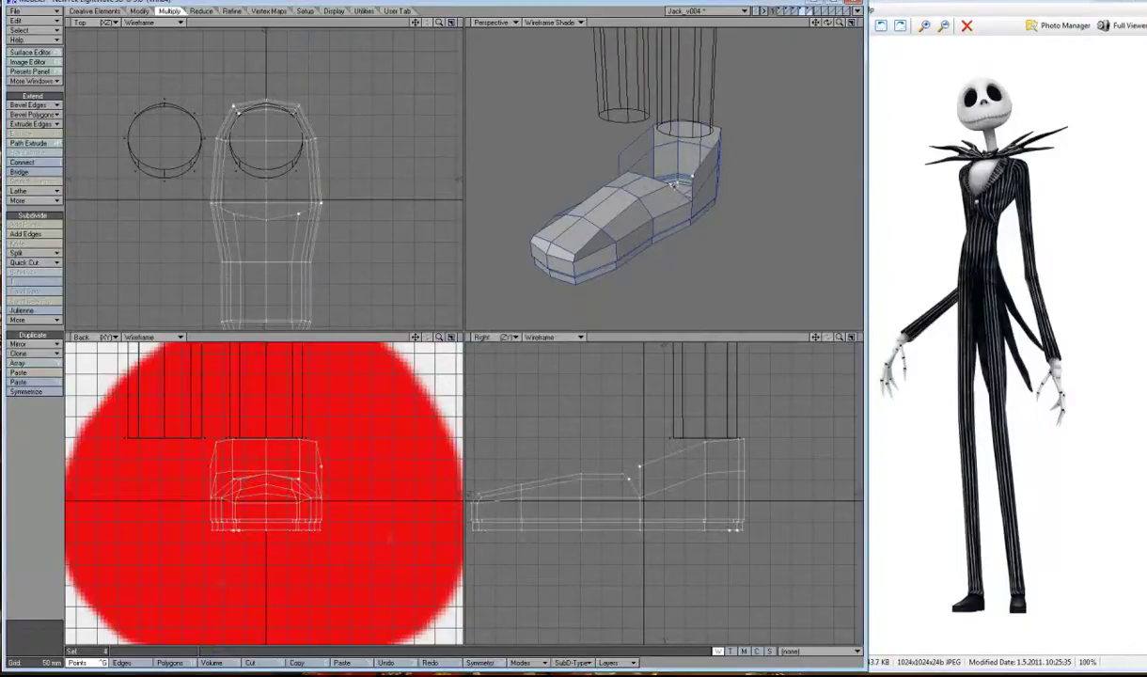
{"action": "key", "text": "Return"}
{"action": "left_click_drag", "start_coordinate": [691, 176], "coordinate": [425, 318], "text": "alt"}
{"action": "left_click_drag", "start_coordinate": [658, 188], "coordinate": [714, 179], "text": "alt"}
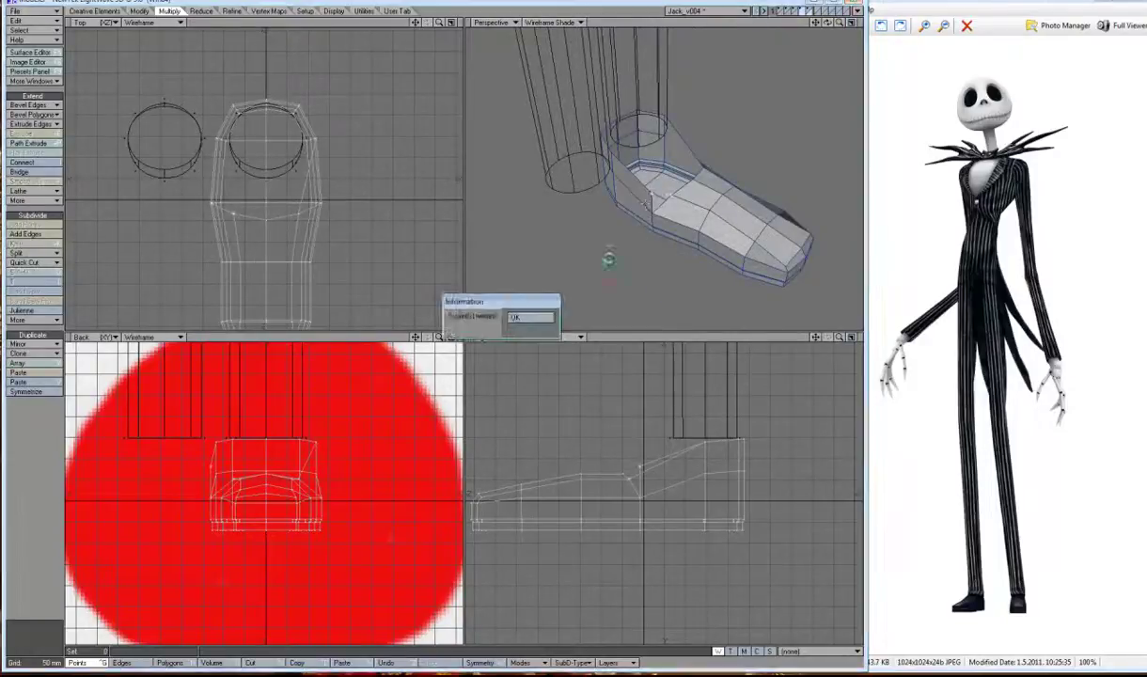
{"action": "left_click", "coordinate": [525, 316]}
{"action": "left_click_drag", "start_coordinate": [524, 305], "coordinate": [672, 170], "text": "alt"}
{"action": "key", "text": "u"}
Select two top edges and pull a vertex up into a pointed tongue.
{"action": "left_click_drag", "start_coordinate": [829, 27], "coordinate": [789, 56]}
{"action": "left_click_drag", "start_coordinate": [613, 475], "coordinate": [620, 469]}
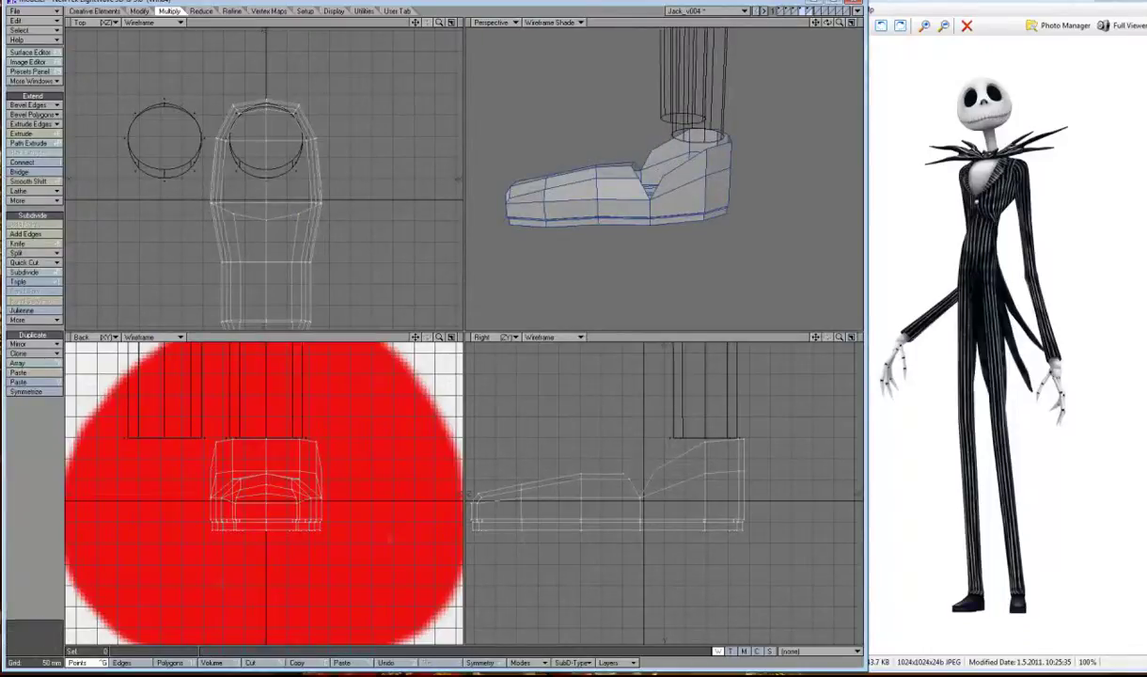
{"action": "left_click_drag", "start_coordinate": [785, 26], "coordinate": [752, 56]}
{"action": "left_click", "coordinate": [122, 663]}
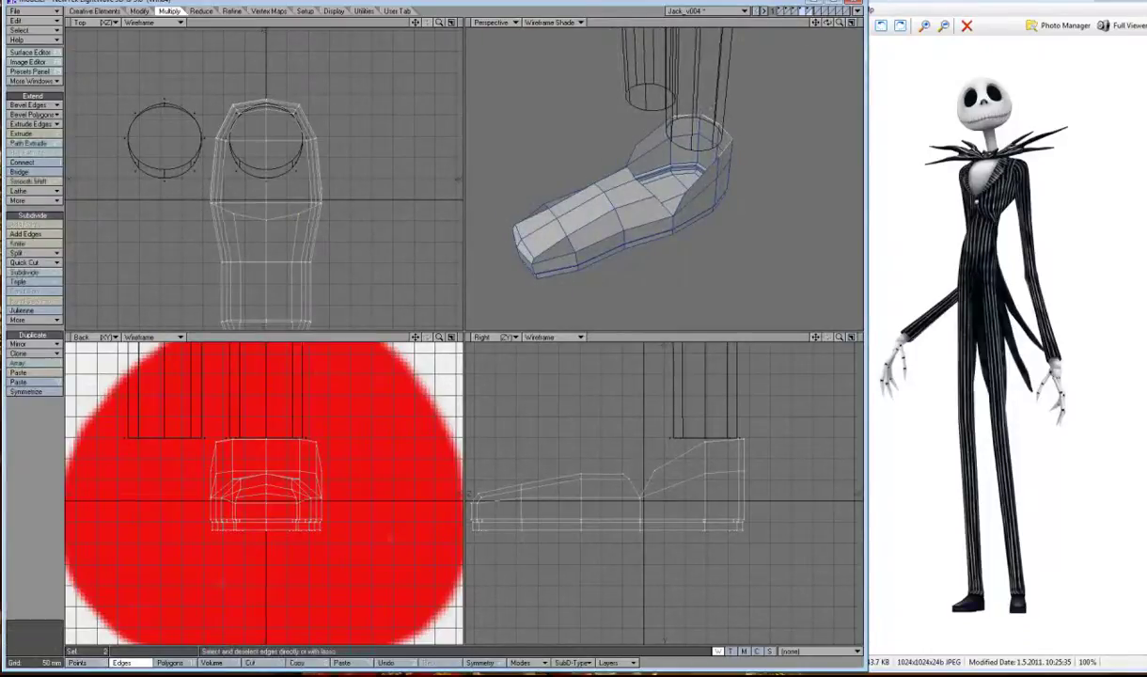
{"action": "left_click", "coordinate": [647, 185]}
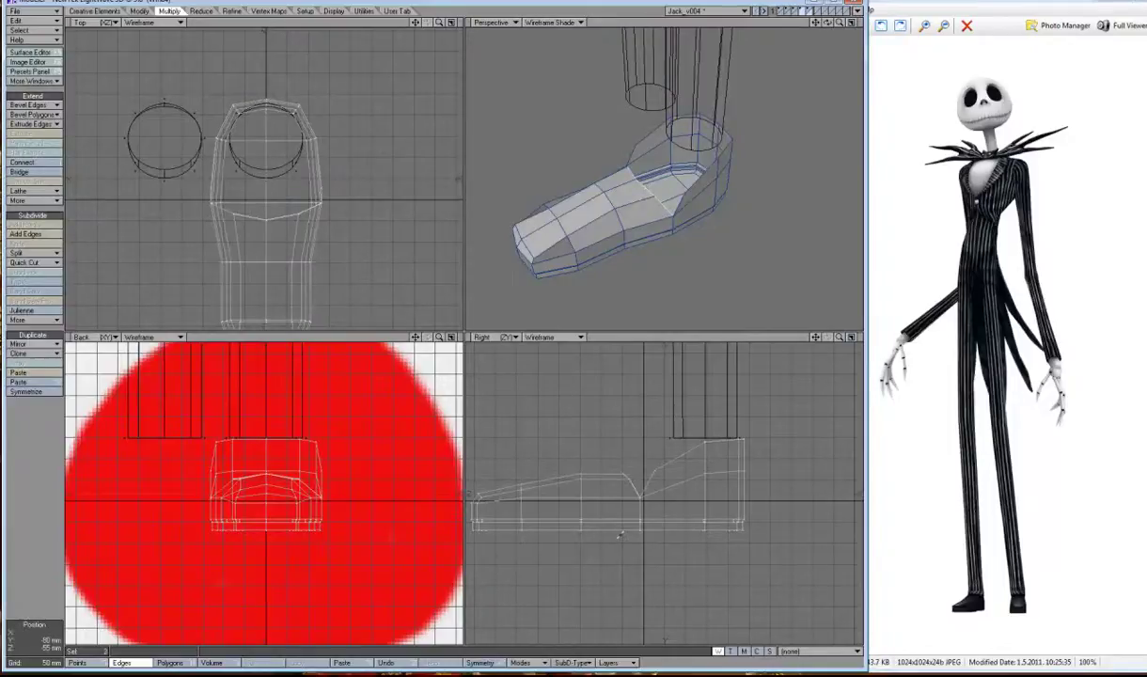
{"action": "left_click_drag", "start_coordinate": [273, 628], "coordinate": [282, 621]}
{"action": "left_click", "coordinate": [77, 663]}
{"action": "key", "text": "ctrl+g"}
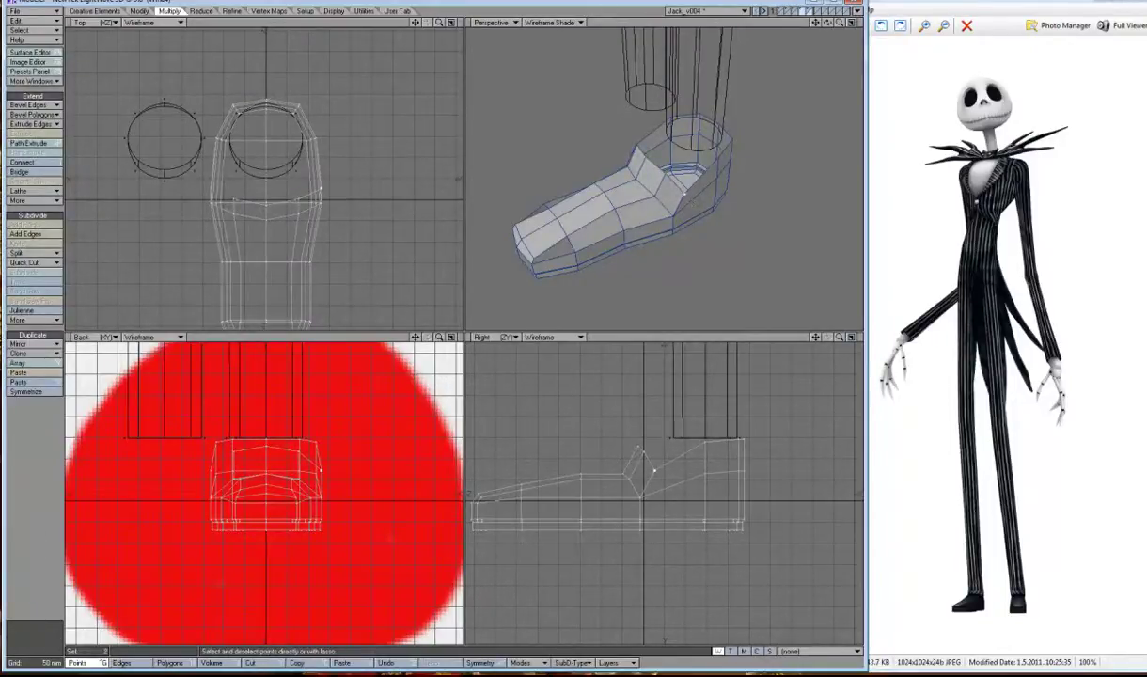
{"action": "mouse_move", "coordinate": [829, 20]}
{"action": "left_mouse_down"}
{"action": "mouse_move", "coordinate": [512, 225]}
{"action": "mouse_move", "coordinate": [564, 226]}
{"action": "left_mouse_up"}
Toggle the subpatch preview and show the foot in wireframe shading, zoomed in.
{"action": "key", "text": "slash"}
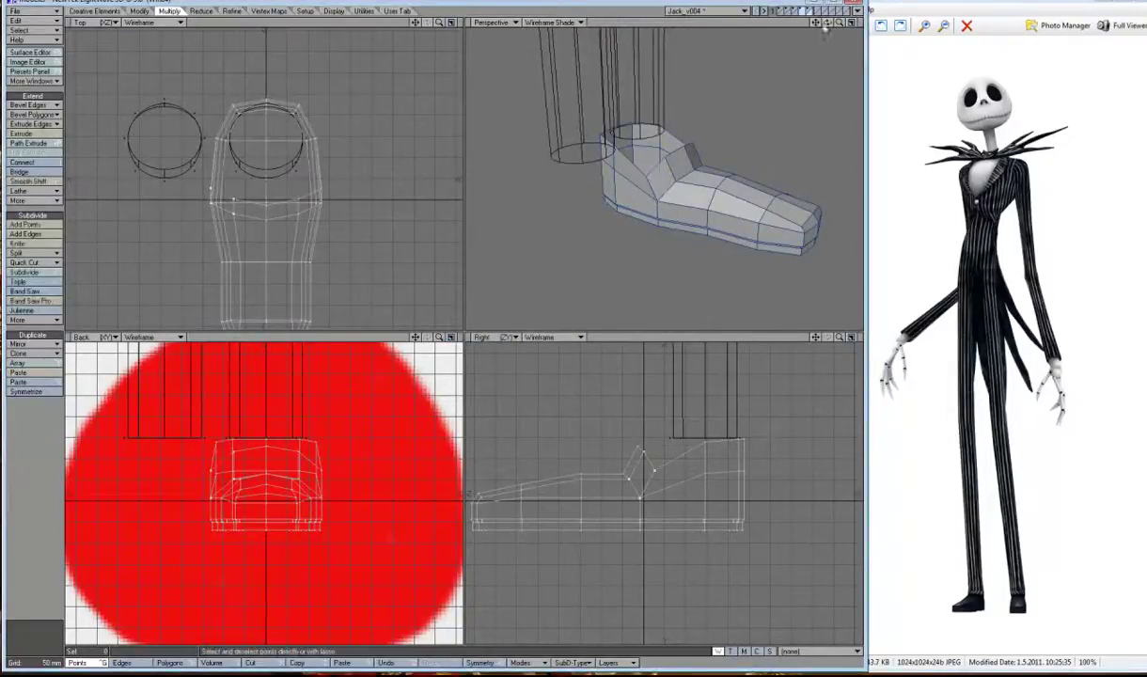
{"action": "left_click_drag", "start_coordinate": [829, 27], "coordinate": [524, 24]}
{"action": "key", "text": "Tab"}
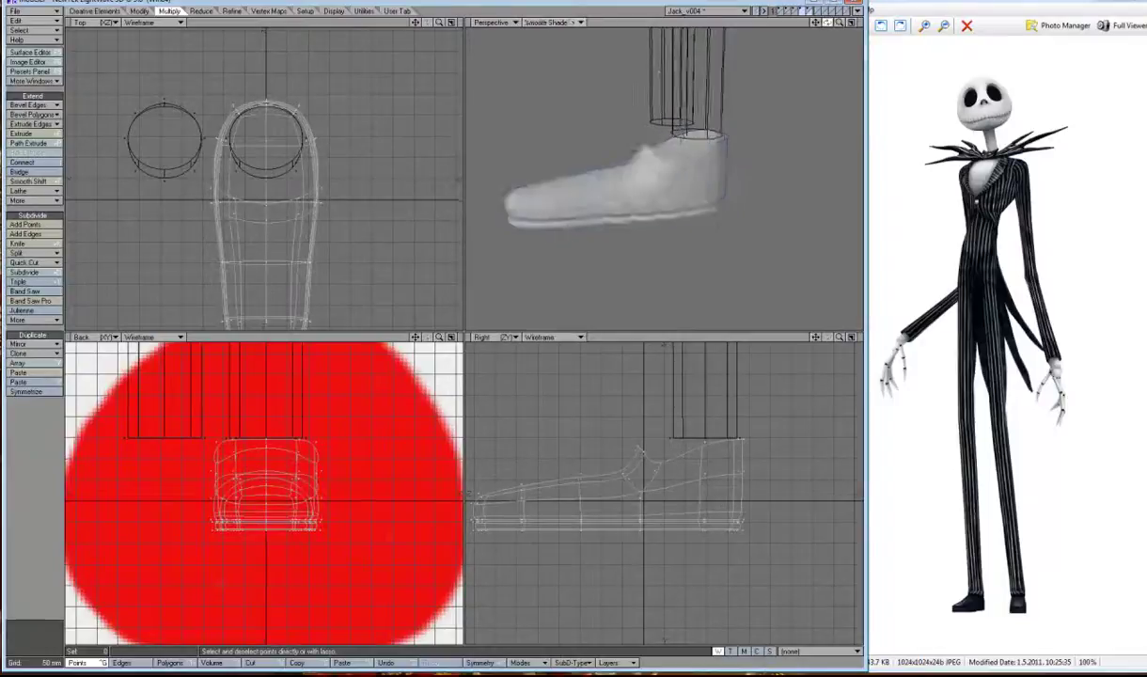
{"action": "key", "text": "Tab"}
{"action": "left_click", "coordinate": [552, 22]}
{"action": "left_click", "coordinate": [545, 42]}
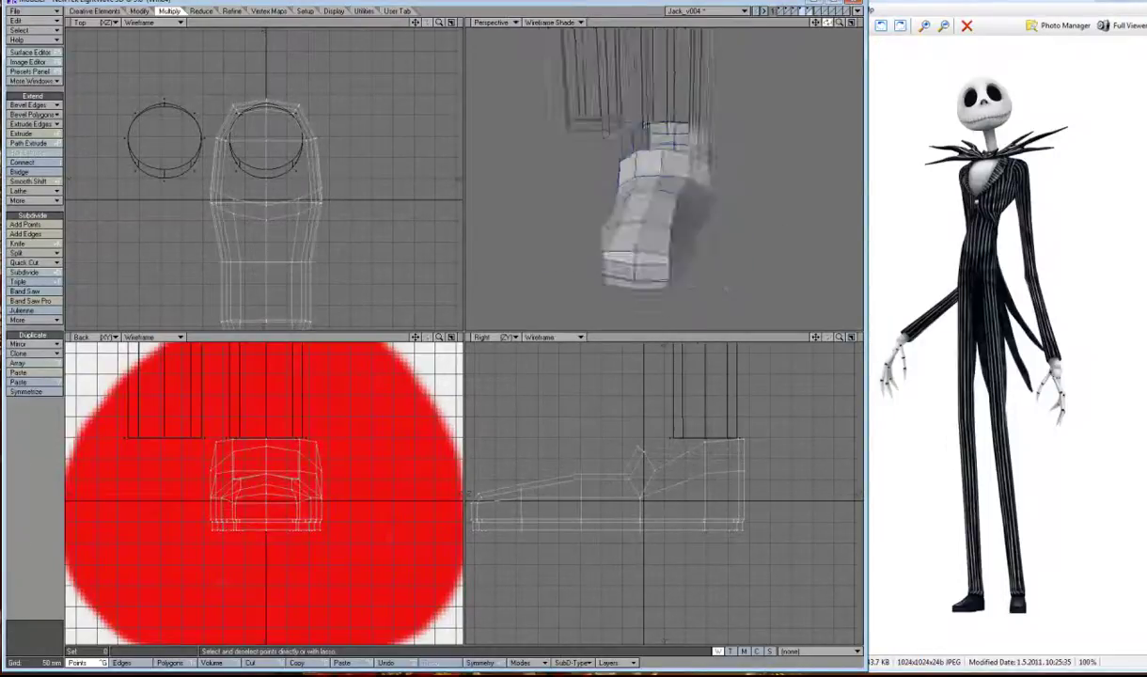
{"action": "left_click_drag", "start_coordinate": [658, 188], "coordinate": [624, 215], "text": "alt"}
{"action": "key", "text": "period"}
Cut a new edge loop across the foot with Band Saw, then undo it.
{"action": "key", "text": "shift+k"}
{"action": "left_click_drag", "start_coordinate": [523, 470], "coordinate": [622, 480]}
{"action": "left_click_drag", "start_coordinate": [658, 235], "coordinate": [739, 185], "text": "alt"}
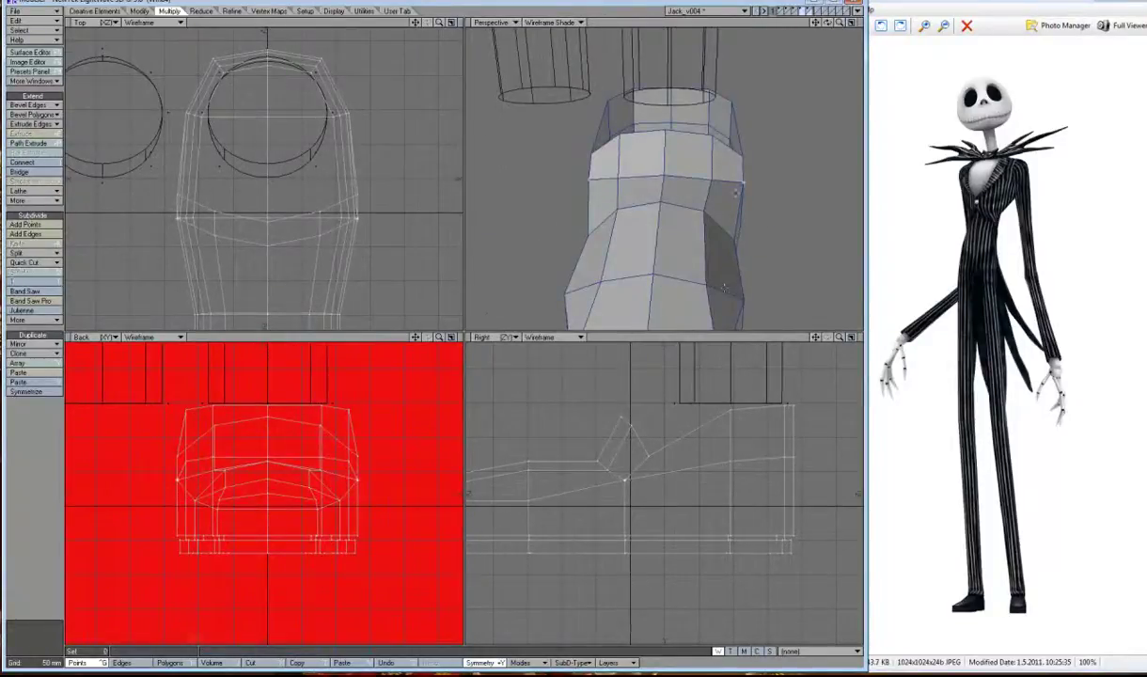
{"action": "key", "text": "u"}
Move the raised tongue points down into a smooth slope toward the ankle.
{"action": "key", "text": "t"}
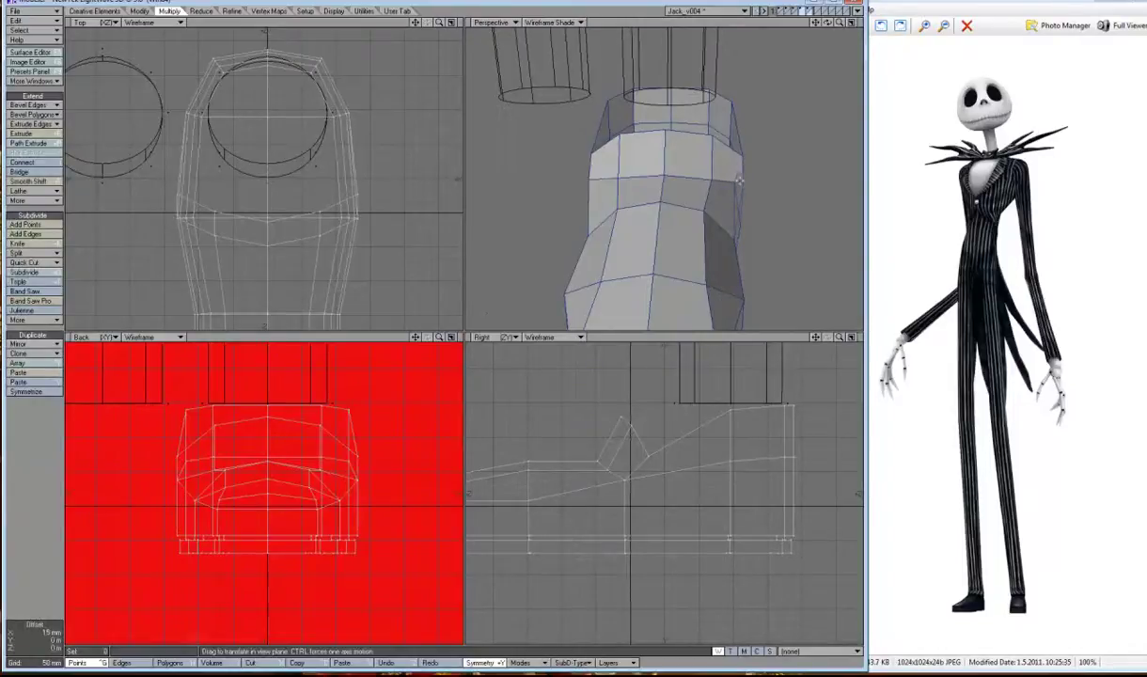
{"action": "left_click_drag", "start_coordinate": [811, 91], "coordinate": [429, 320], "text": "alt"}
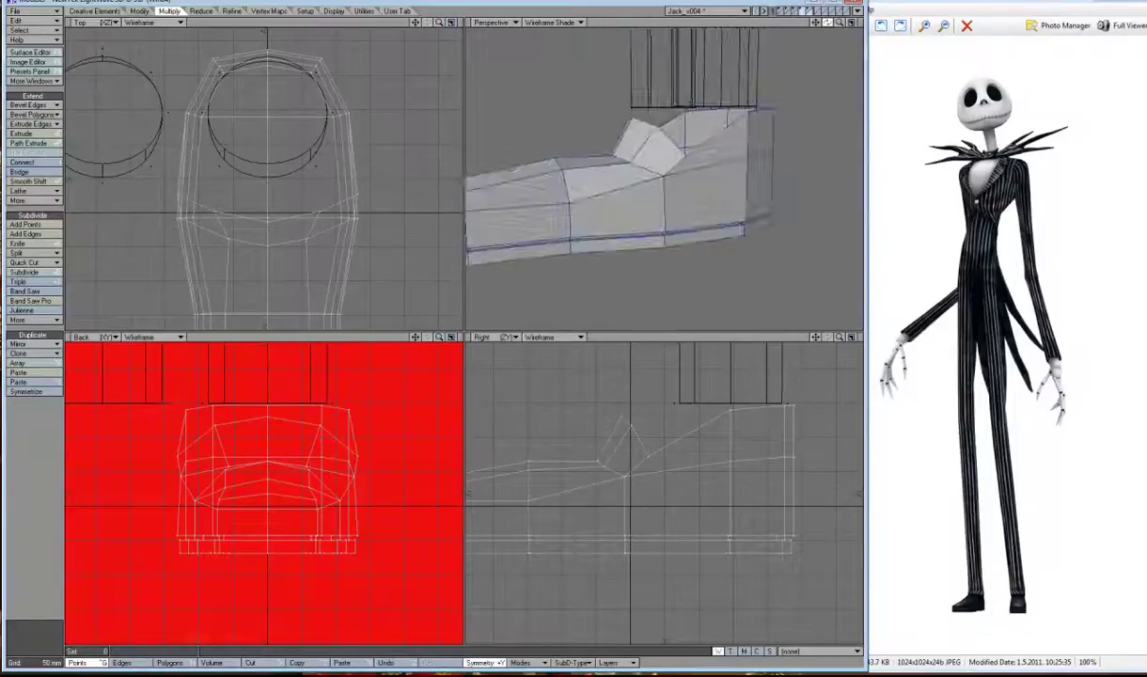
{"action": "key", "text": "comma"}
{"action": "left_click_drag", "start_coordinate": [715, 235], "coordinate": [743, 226], "text": "alt"}
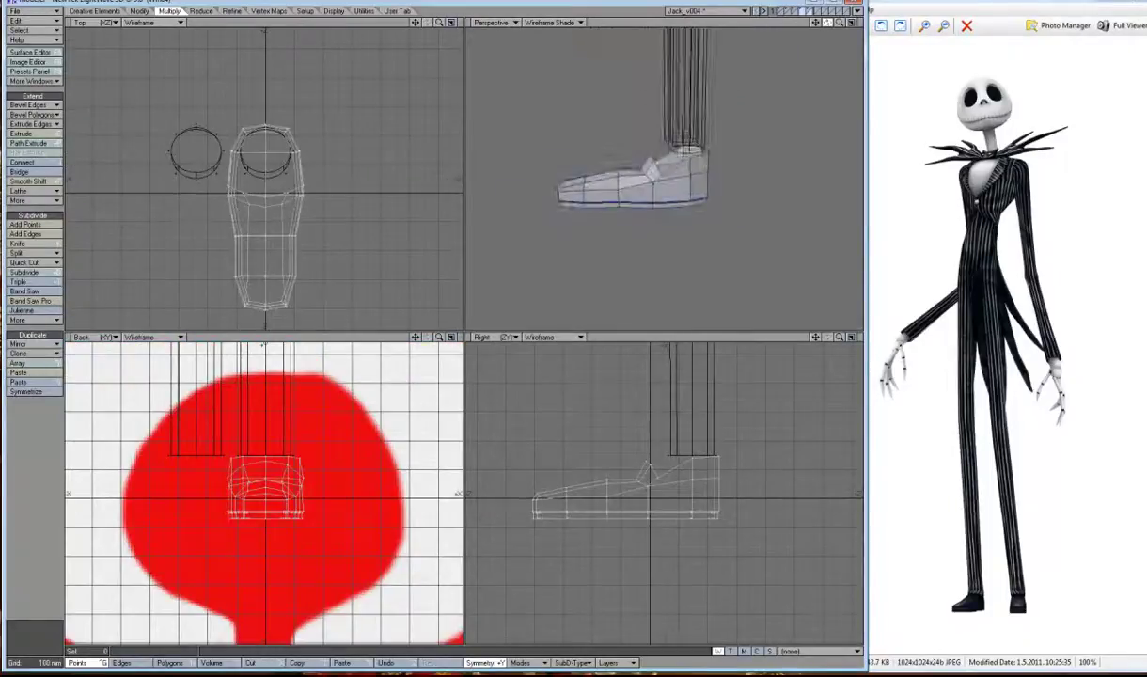
{"action": "key", "text": "period"}
{"action": "left_click_drag", "start_coordinate": [554, 474], "coordinate": [554, 466]}
{"action": "left_click_drag", "start_coordinate": [693, 283], "coordinate": [689, 289]}
{"action": "left_click_drag", "start_coordinate": [703, 386], "coordinate": [682, 400]}
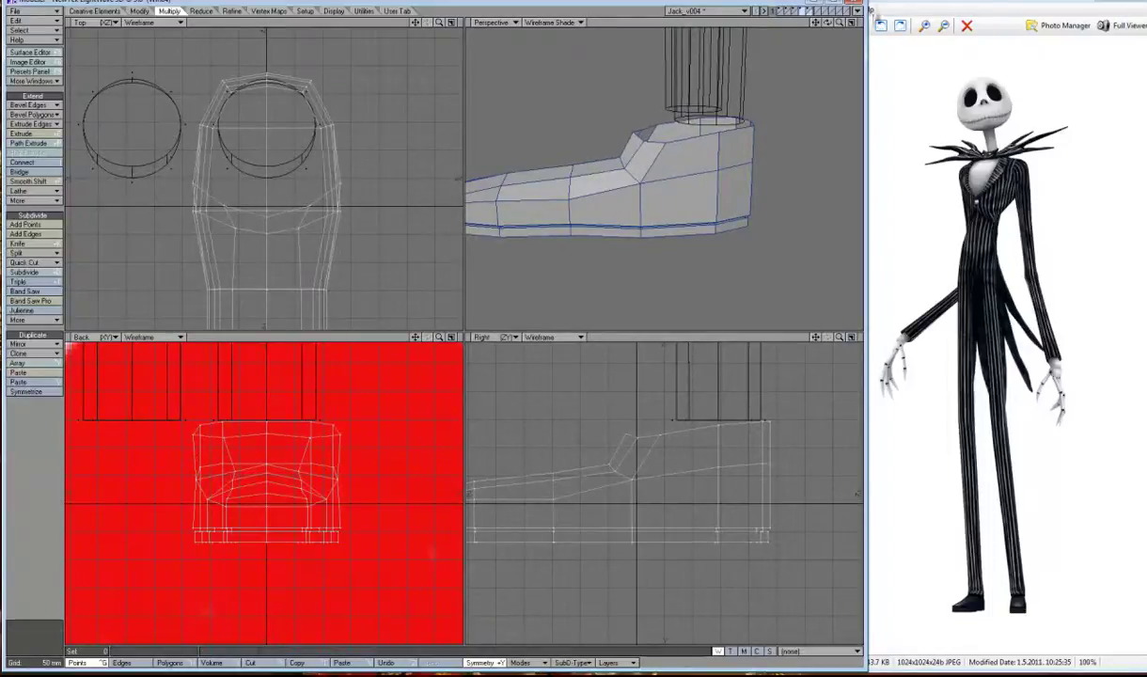
{"action": "mouse_move", "coordinate": [658, 188]}
{"action": "left_mouse_down", "text": "alt"}
{"action": "mouse_move", "coordinate": [602, 216]}
{"action": "mouse_move", "coordinate": [563, 195]}
{"action": "left_mouse_up", "text": "alt"}
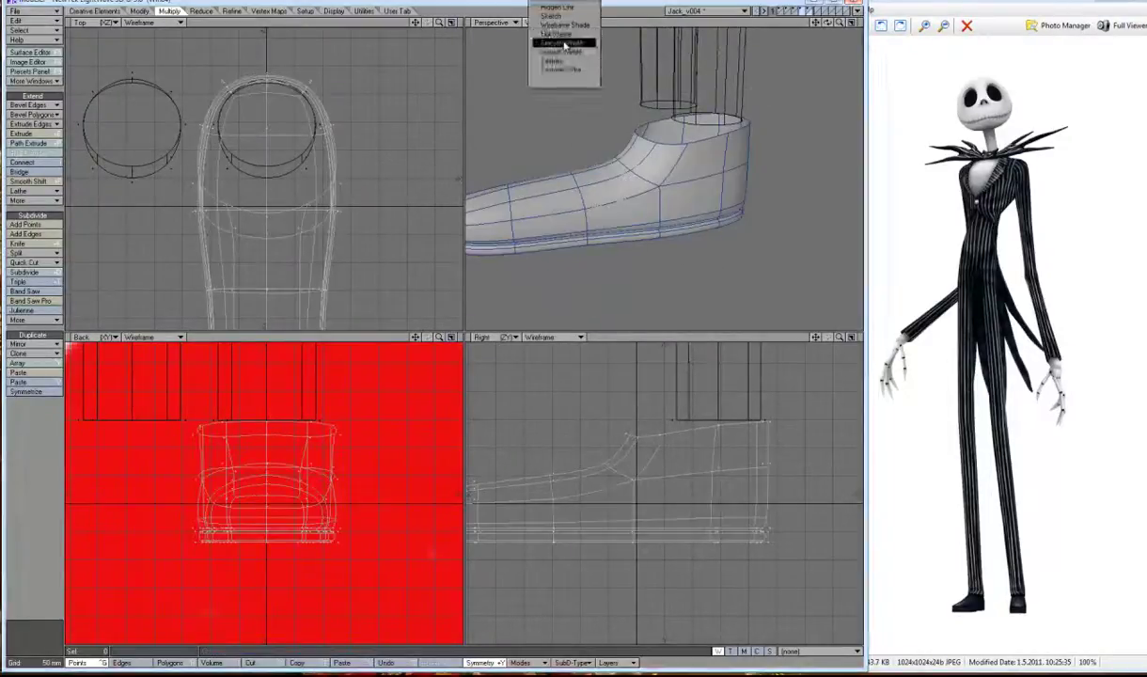
Select an edge loop across the foot and spread its points outward.
{"action": "left_click", "coordinate": [550, 21]}
{"action": "key", "text": "comma"}
{"action": "key", "text": "comma"}
{"action": "key", "text": "period"}
{"action": "key", "text": "period"}
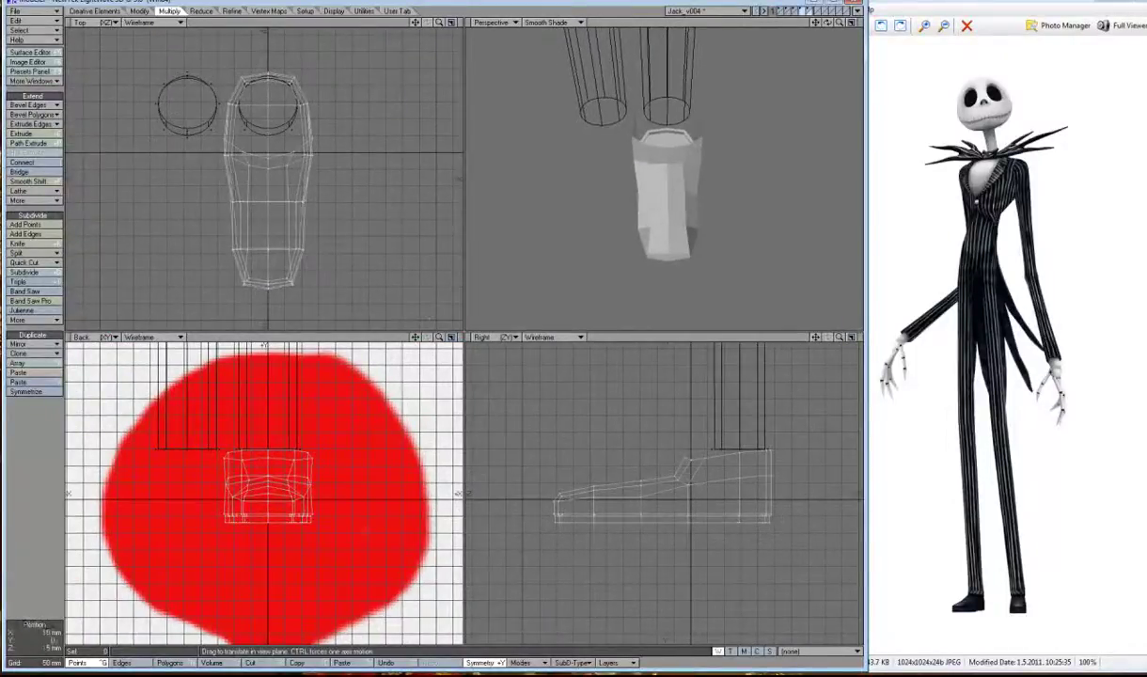
{"action": "left_click", "coordinate": [281, 201]}
{"action": "key", "text": "t"}
{"action": "left_click_drag", "start_coordinate": [301, 201], "coordinate": [319, 211]}
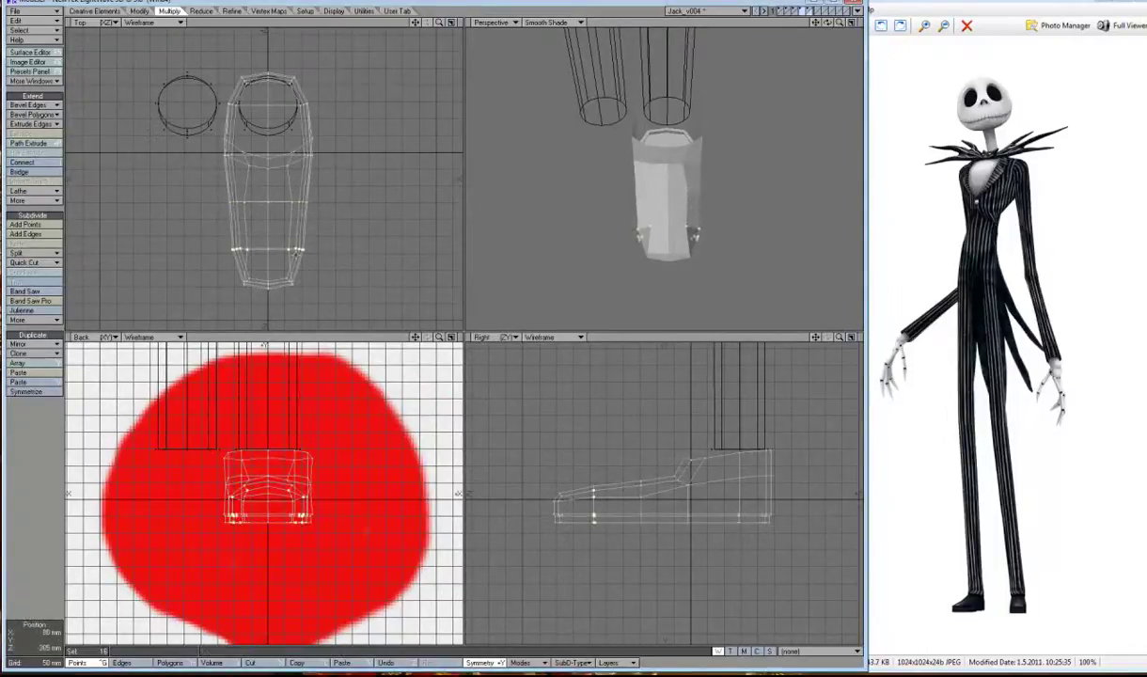
Select the toe edge loop, frame it, and view it side-on in wireframe shade.
{"action": "left_click", "coordinate": [301, 249]}
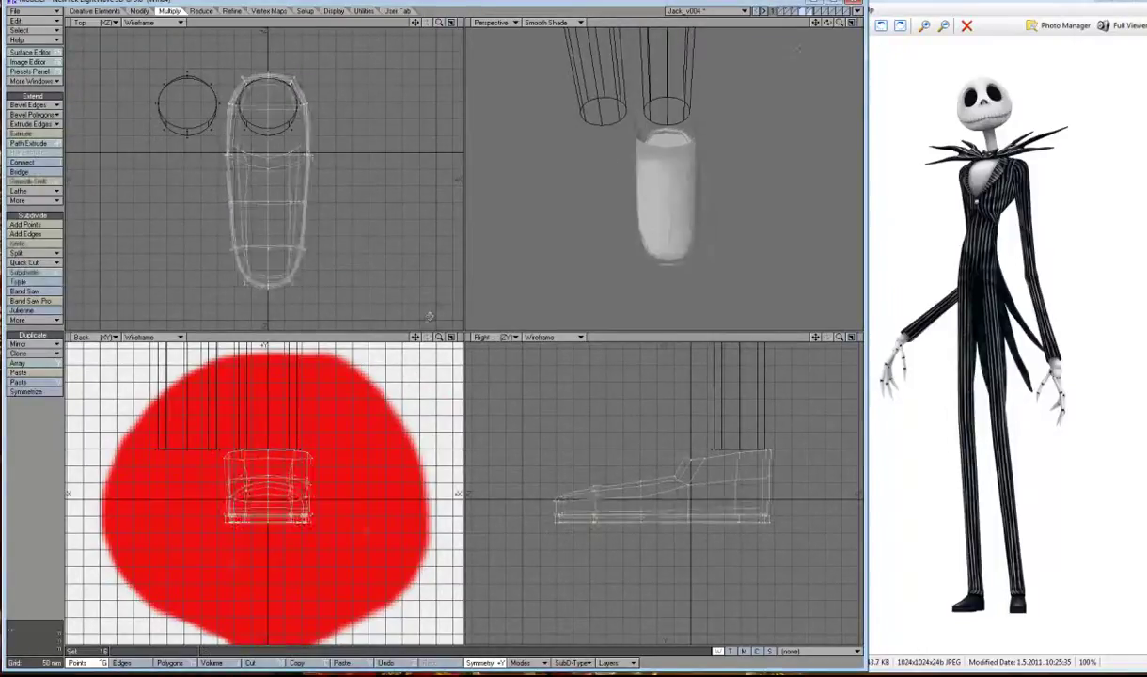
{"action": "mouse_move", "coordinate": [658, 188]}
{"action": "left_mouse_down", "text": "alt"}
{"action": "mouse_move", "coordinate": [546, 26]}
{"action": "mouse_move", "coordinate": [678, 46]}
{"action": "left_mouse_up", "text": "alt"}
{"action": "key", "text": "shift+a"}
{"action": "left_click_drag", "start_coordinate": [827, 21], "coordinate": [799, 22]}
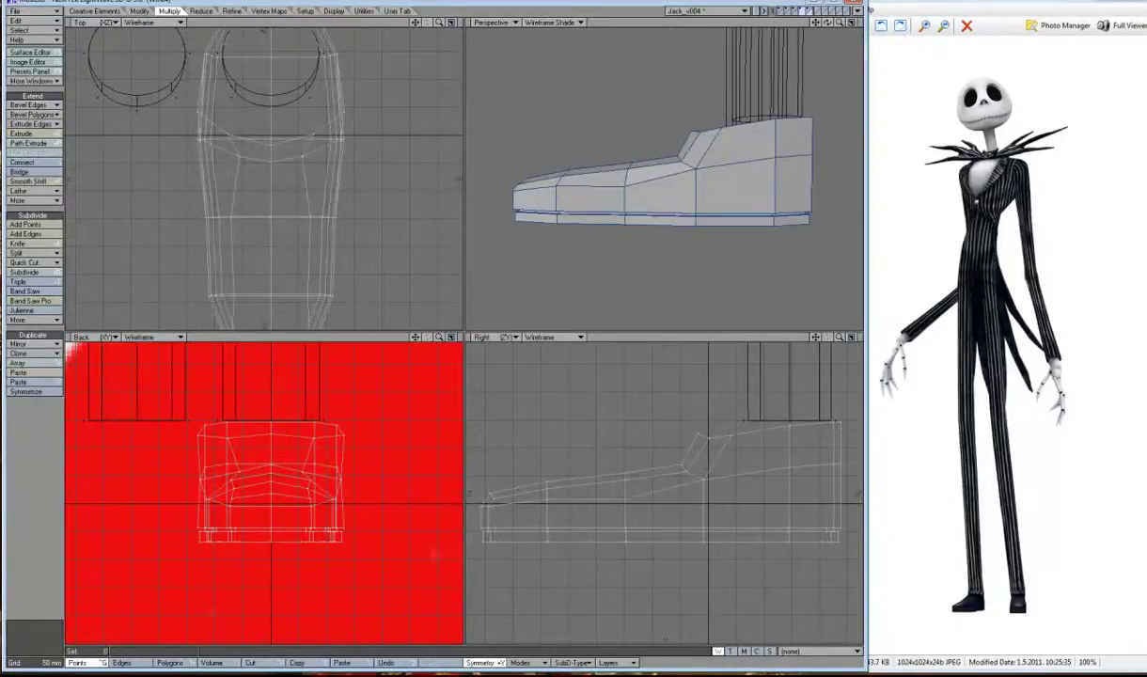
{"action": "key", "text": "shift+a"}
{"action": "mouse_move", "coordinate": [828, 22]}
{"action": "left_mouse_down"}
{"action": "mouse_move", "coordinate": [808, 56]}
{"action": "mouse_move", "coordinate": [808, 37]}
{"action": "left_mouse_up"}
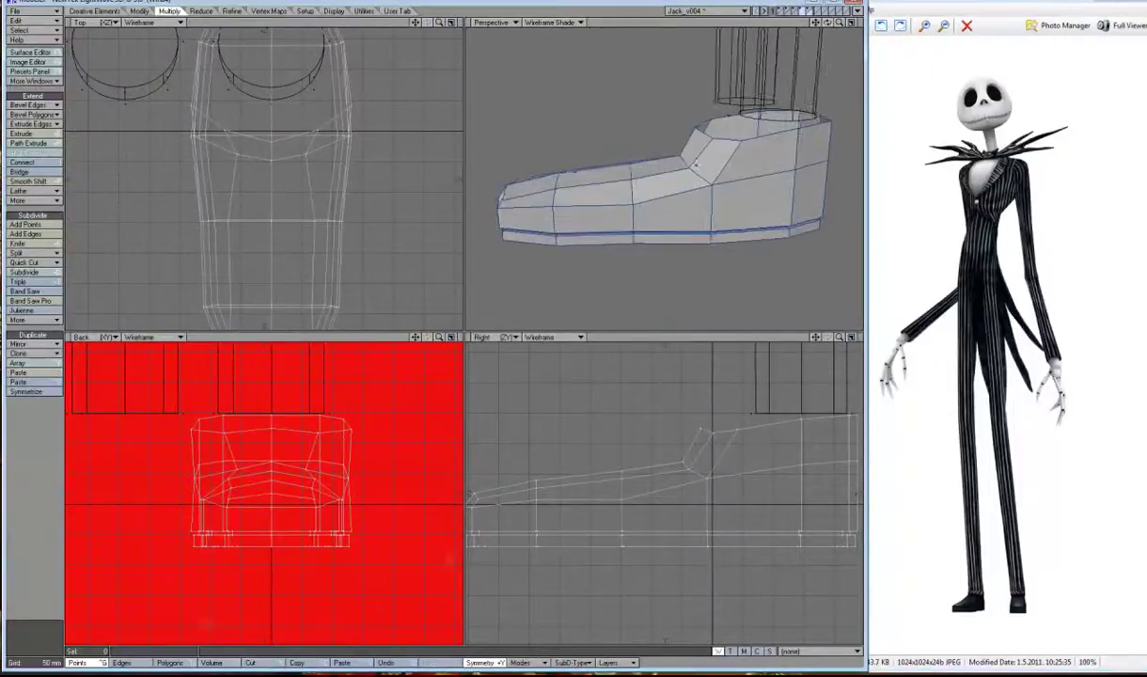
Insert a new edge loop across the shoe at about 23% along.
{"action": "left_click", "coordinate": [27, 233]}
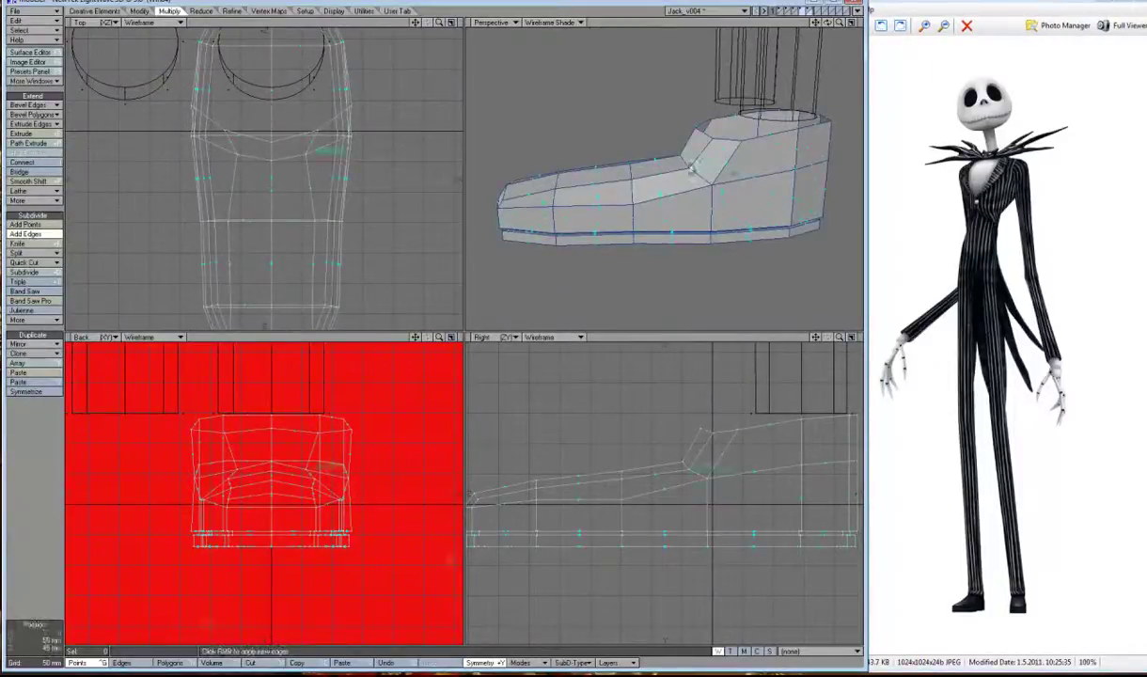
{"action": "left_click", "coordinate": [731, 166]}
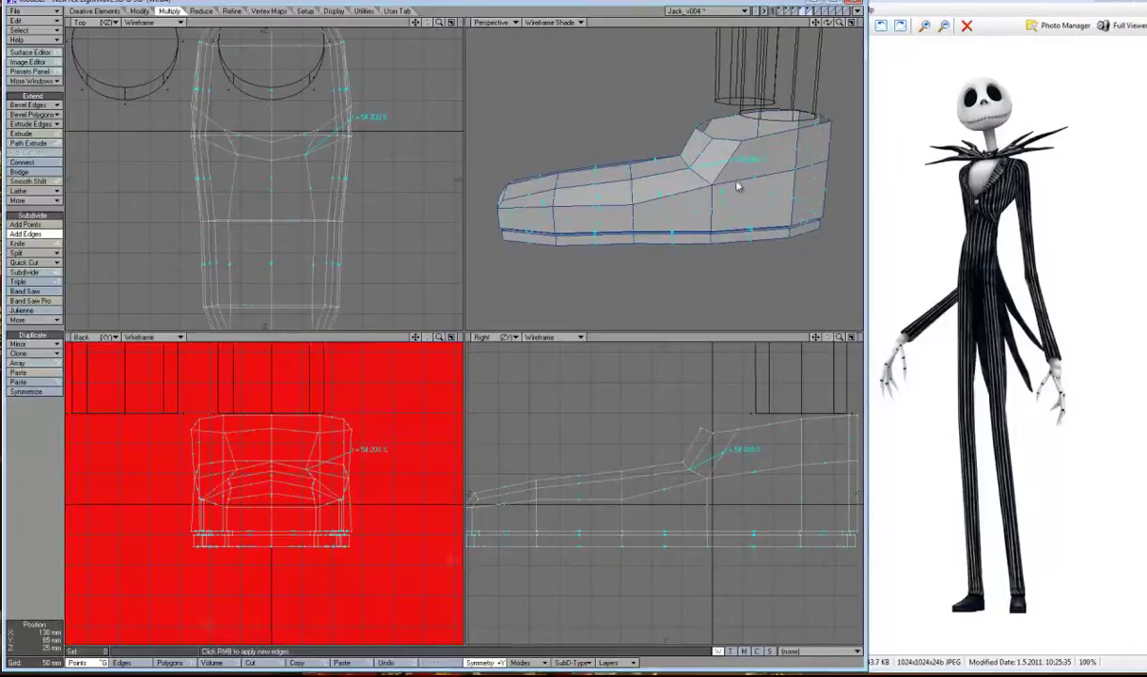
{"action": "left_click_drag", "start_coordinate": [755, 183], "coordinate": [733, 184]}
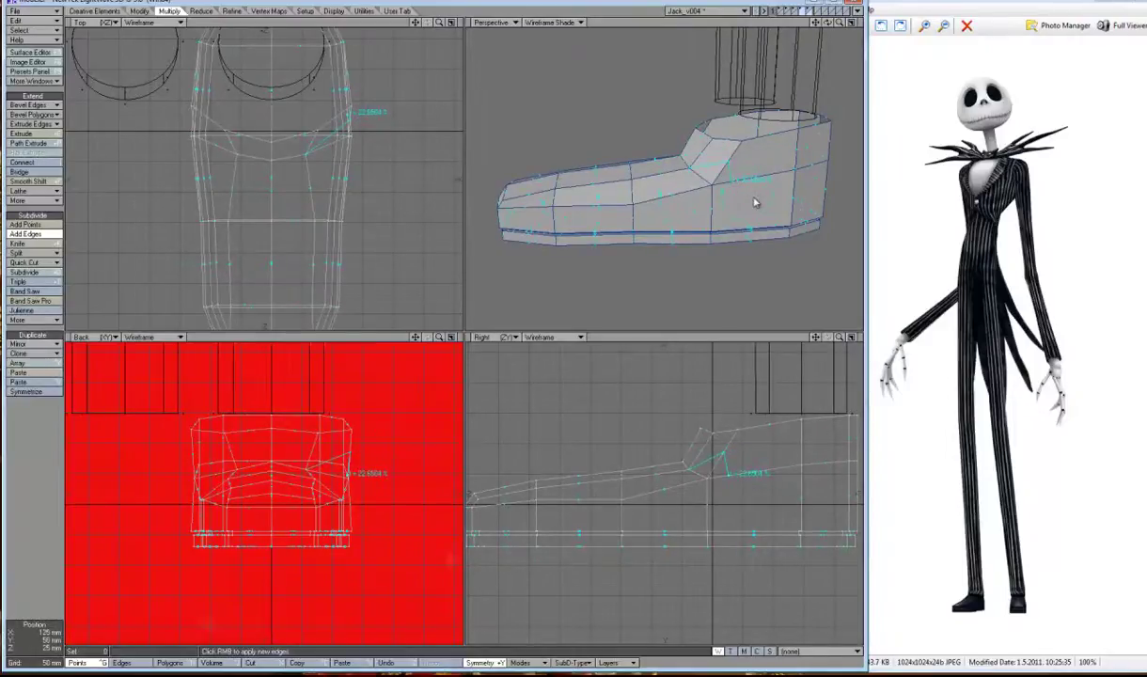
{"action": "right_click", "coordinate": [719, 191]}
Drag the shoe's upper down into a flat slipper shape and select its polygons.
{"action": "key", "text": "ctrl+h"}
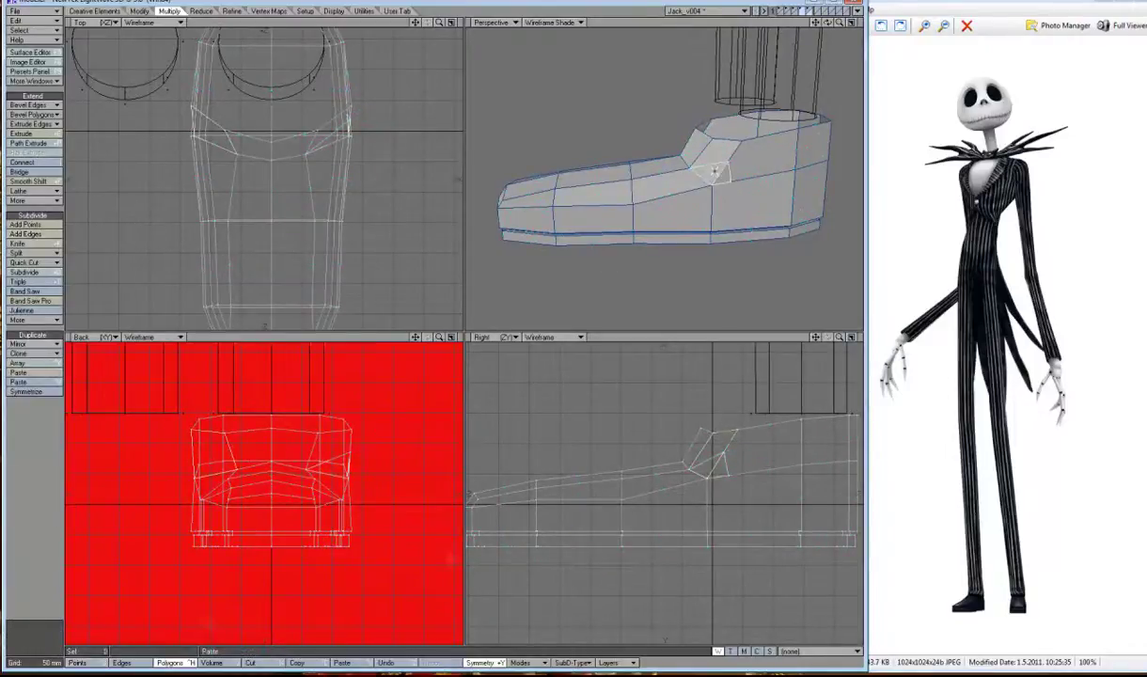
{"action": "key", "text": "ctrl+g"}
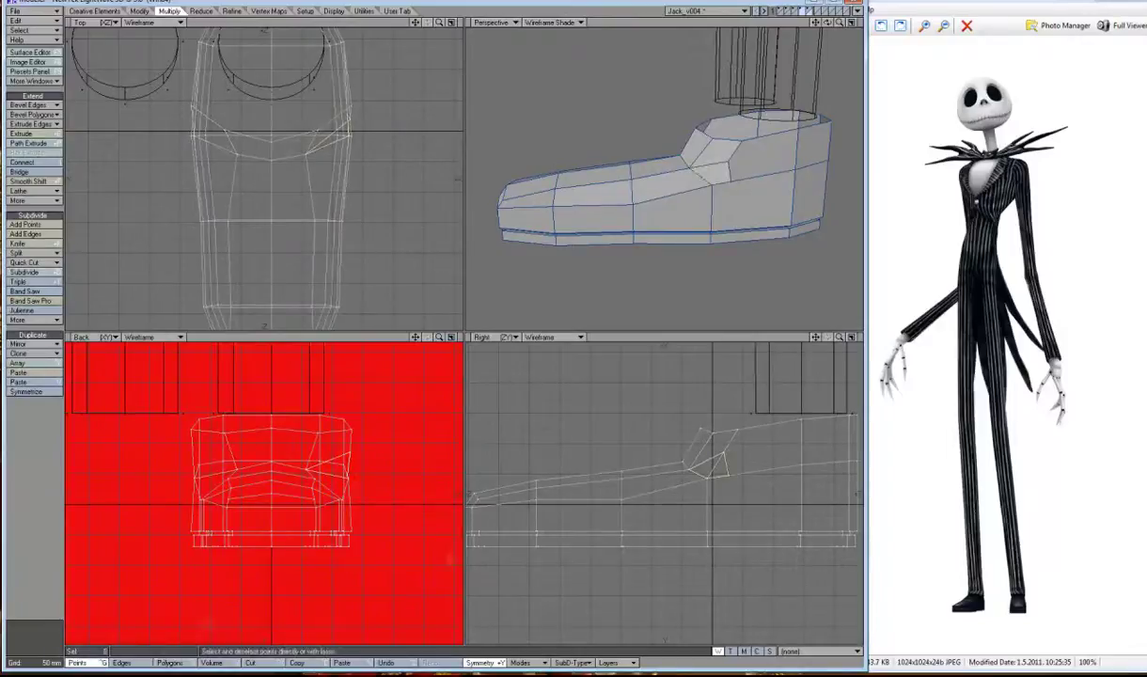
{"action": "key", "text": "ctrl+h"}
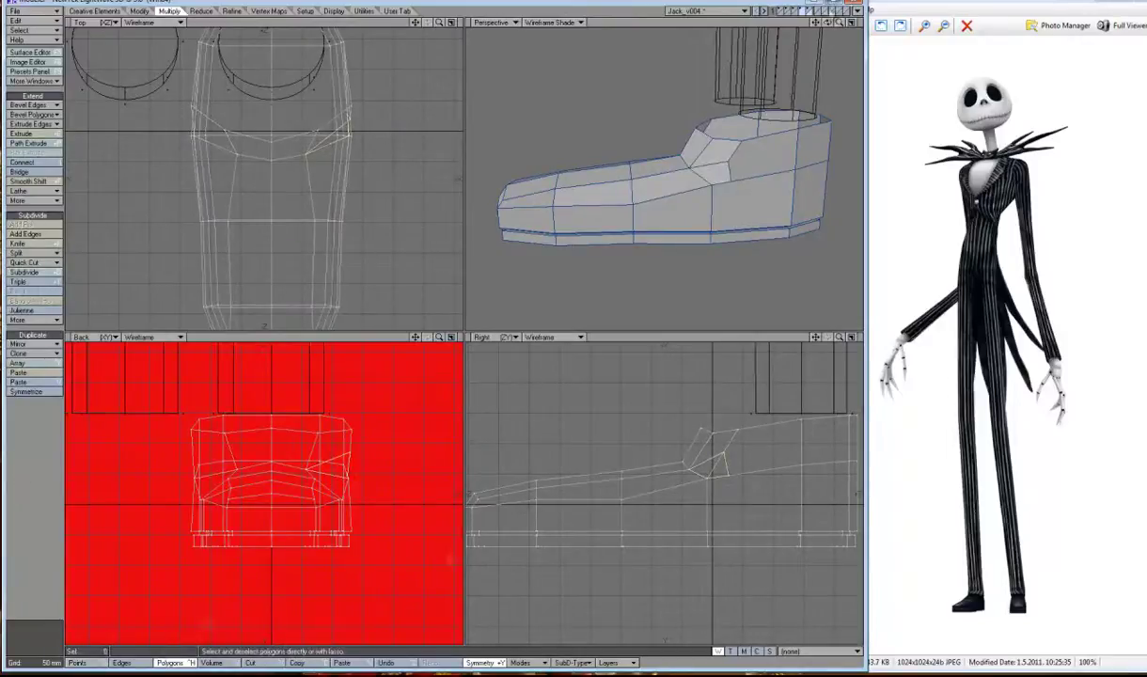
{"action": "mouse_move", "coordinate": [831, 21]}
{"action": "left_mouse_down"}
{"action": "mouse_move", "coordinate": [852, 32]}
{"action": "mouse_move", "coordinate": [788, 23]}
{"action": "left_mouse_up"}
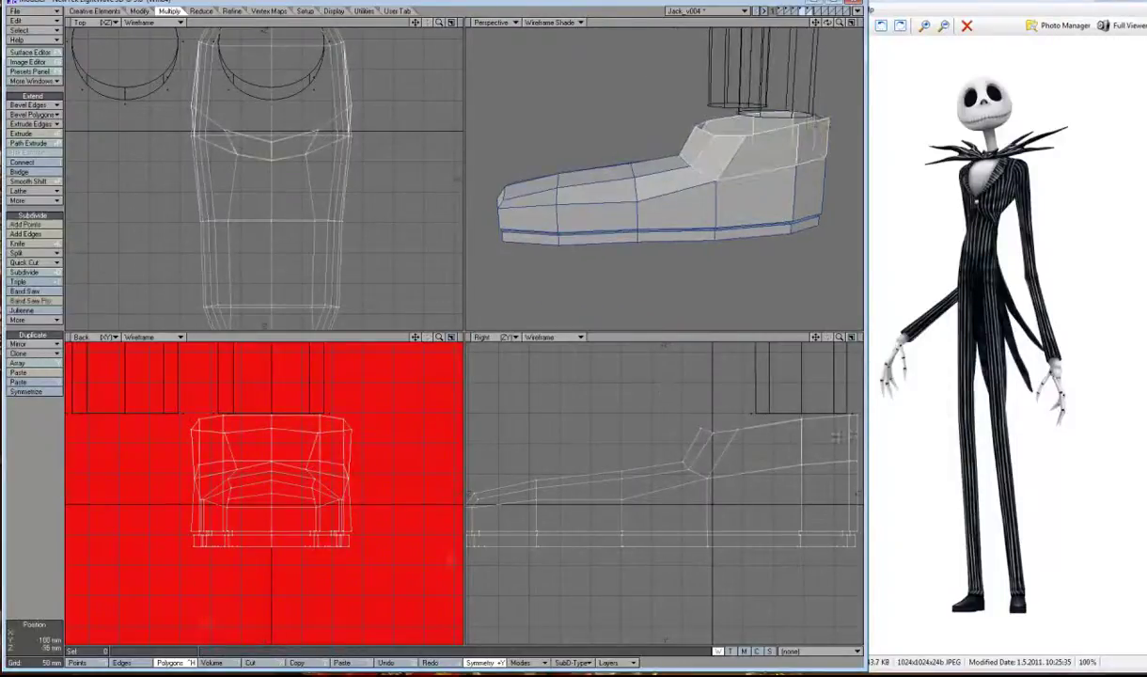
{"action": "left_click_drag", "start_coordinate": [812, 419], "coordinate": [715, 430]}
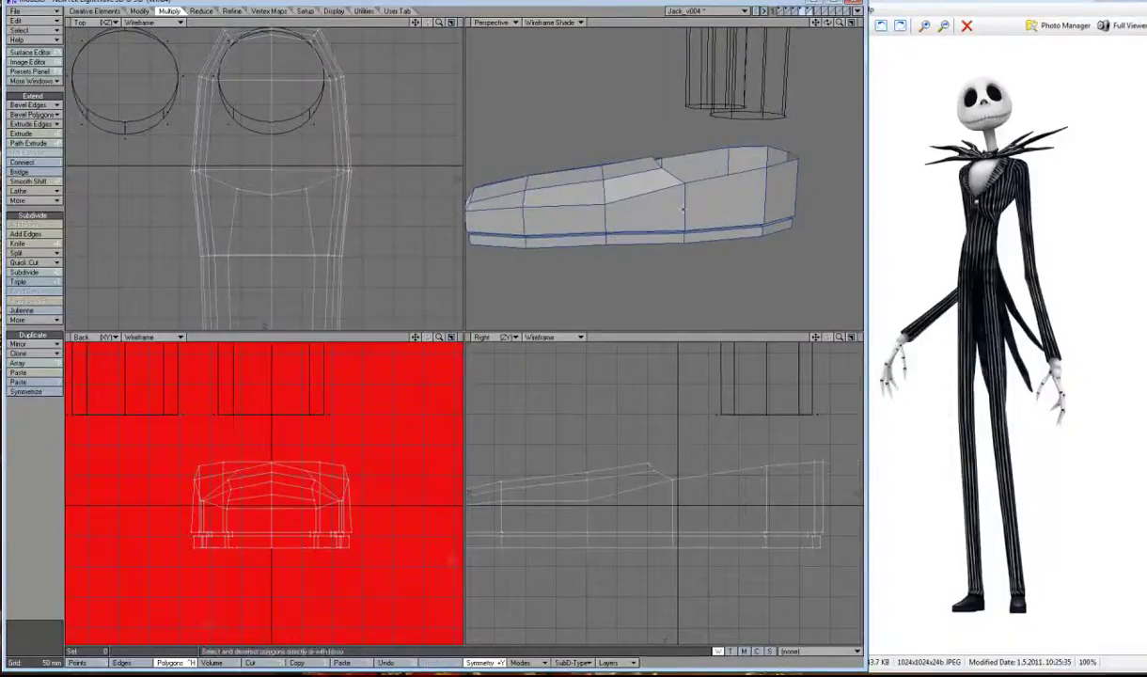
{"action": "left_click", "coordinate": [658, 188]}
Select the shoe's rear polygons and the tongue points at its opening.
{"action": "key", "text": "bracketright"}
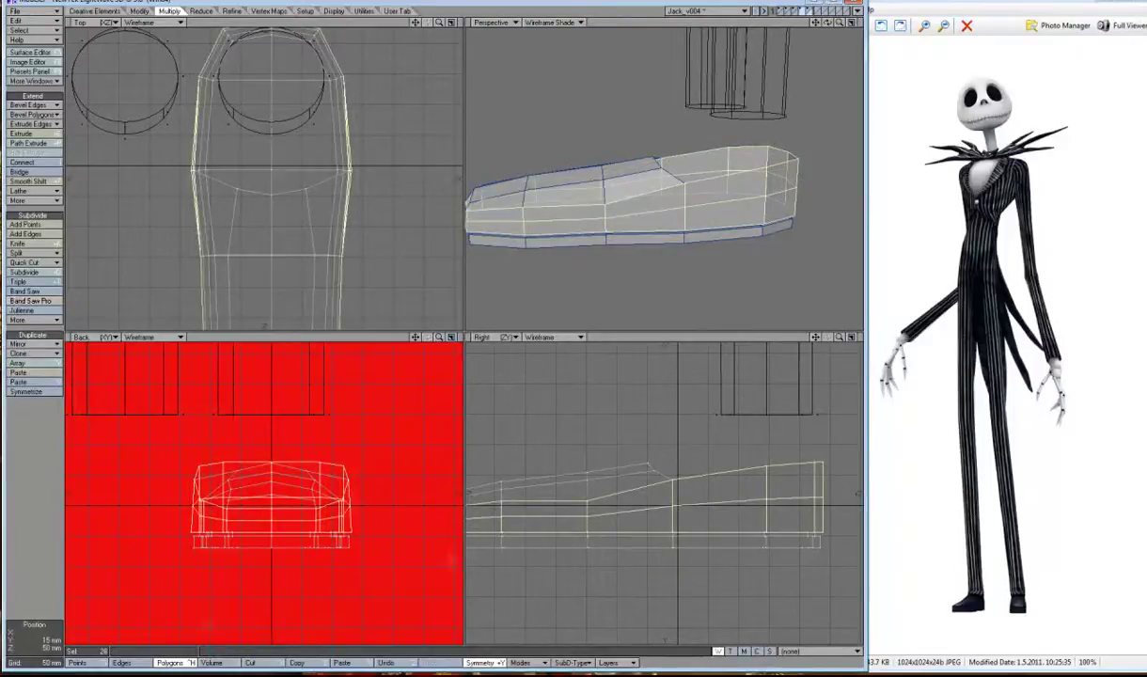
{"action": "left_click", "coordinate": [121, 662]}
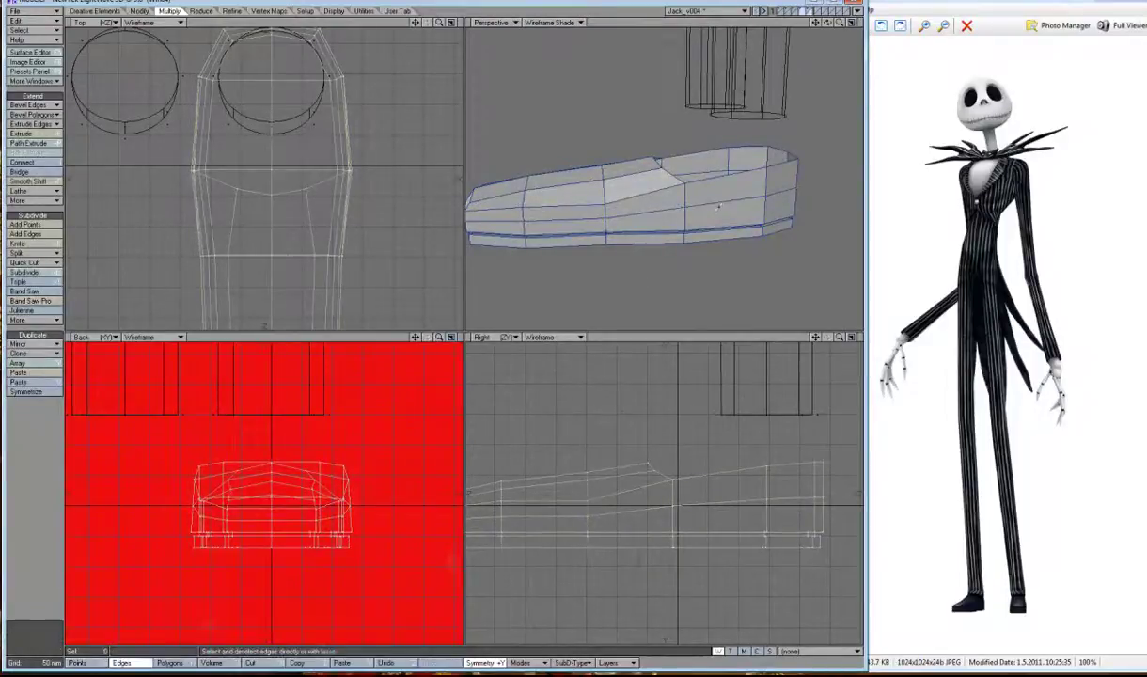
{"action": "key", "text": "space"}
{"action": "left_click_drag", "start_coordinate": [718, 202], "coordinate": [719, 231]}
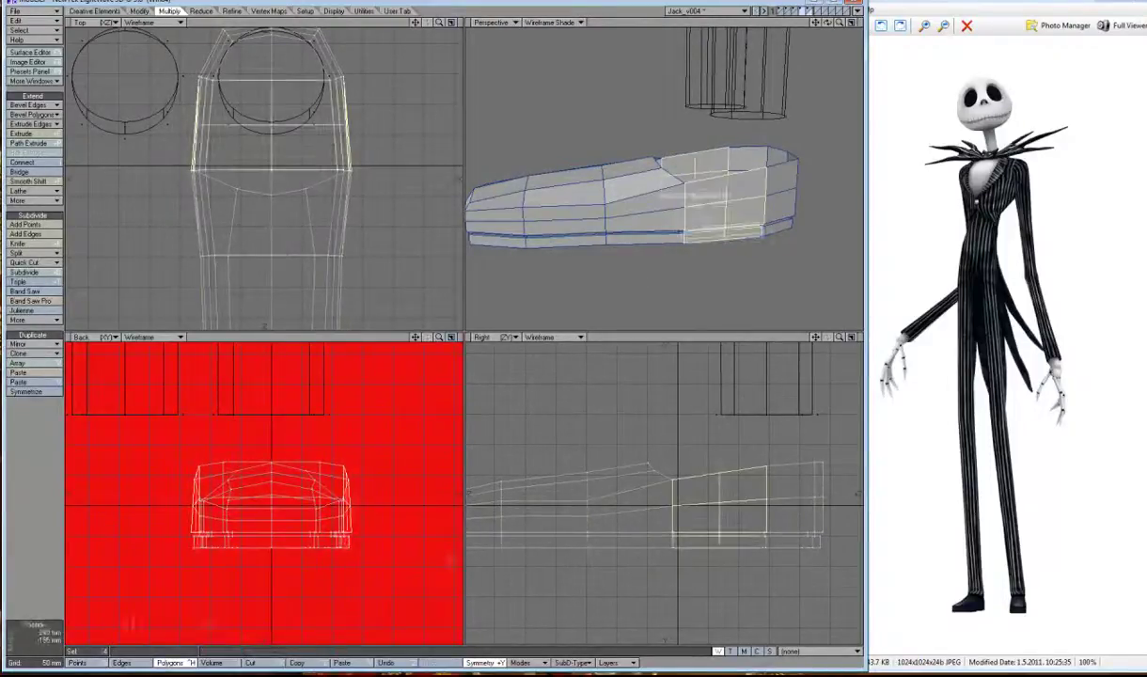
{"action": "key", "text": "space"}
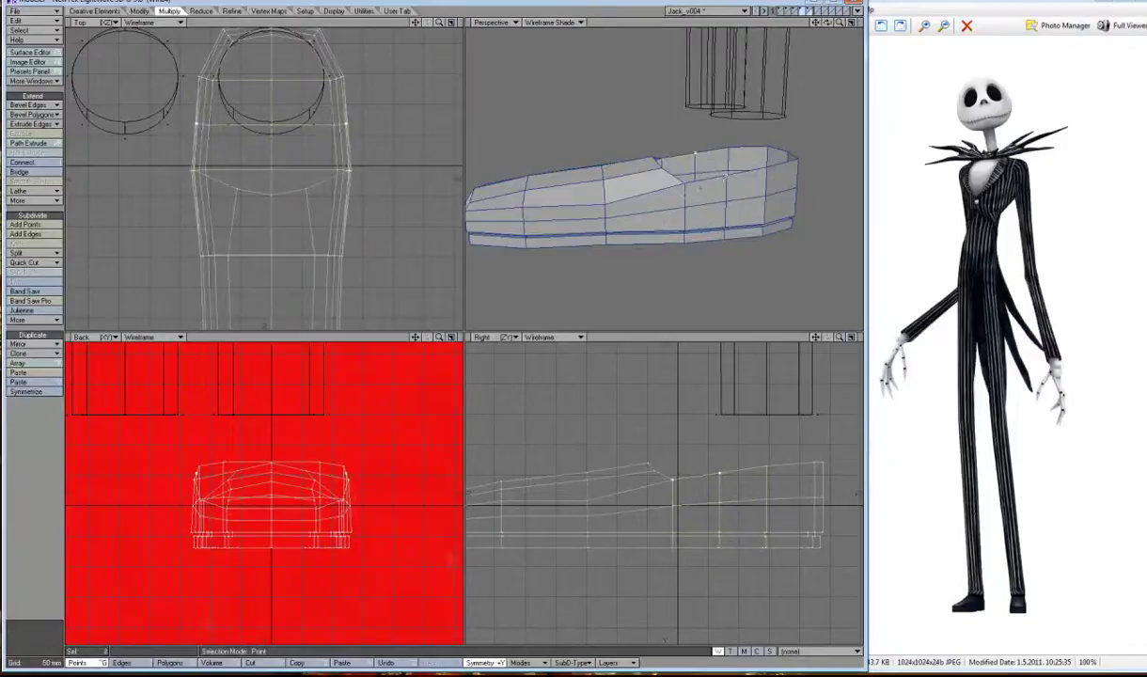
{"action": "key", "text": "space"}
{"action": "left_click", "coordinate": [658, 155]}
Pull the tongue points to the centre line, lift them, and check them in Point Info.
{"action": "left_click_drag", "start_coordinate": [658, 155], "coordinate": [700, 168], "text": "alt"}
{"action": "mouse_move", "coordinate": [827, 22]}
{"action": "left_mouse_down"}
{"action": "mouse_move", "coordinate": [789, 57]}
{"action": "mouse_move", "coordinate": [707, 467]}
{"action": "mouse_move", "coordinate": [688, 455]}
{"action": "left_mouse_up"}
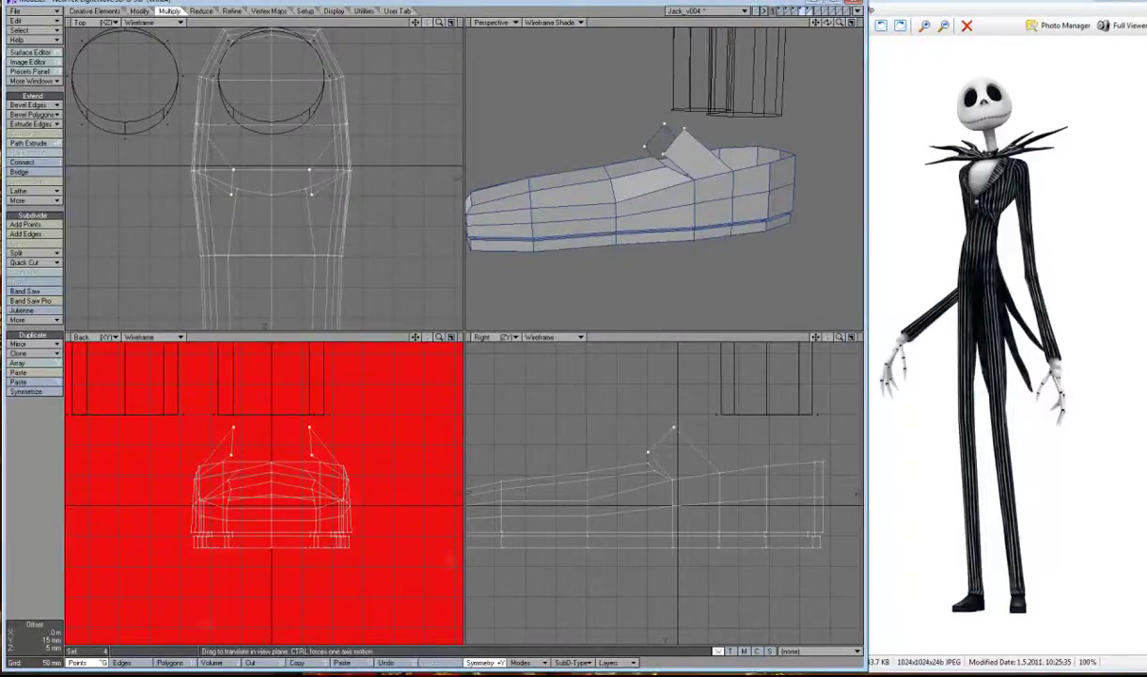
{"action": "left_click_drag", "start_coordinate": [658, 261], "coordinate": [414, 308], "text": "alt"}
{"action": "left_click_drag", "start_coordinate": [235, 428], "coordinate": [272, 428]}
{"action": "left_click_drag", "start_coordinate": [636, 449], "coordinate": [640, 442]}
{"action": "key", "text": "i"}
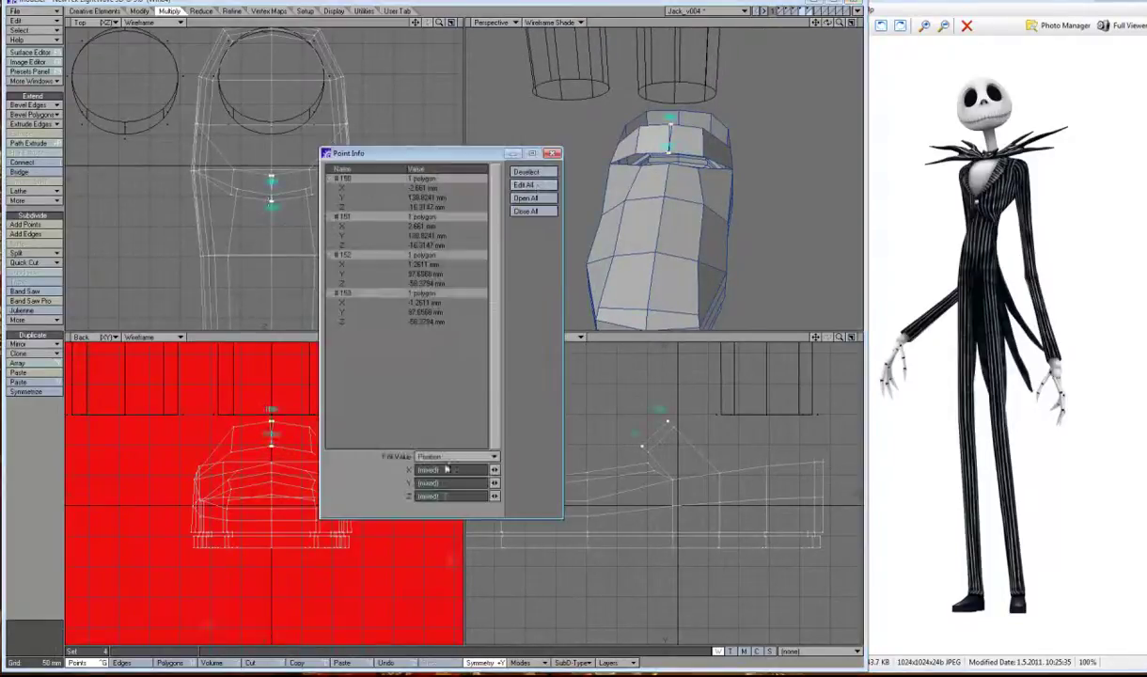
{"action": "key", "text": "Return"}
Undo the failed weld and weld the two tongue tip points together.
{"action": "key", "text": "ctrl+2"}
{"action": "key", "text": "Tab"}
{"action": "key", "text": "Tab"}
{"action": "left_click_drag", "start_coordinate": [821, 31], "coordinate": [670, 172]}
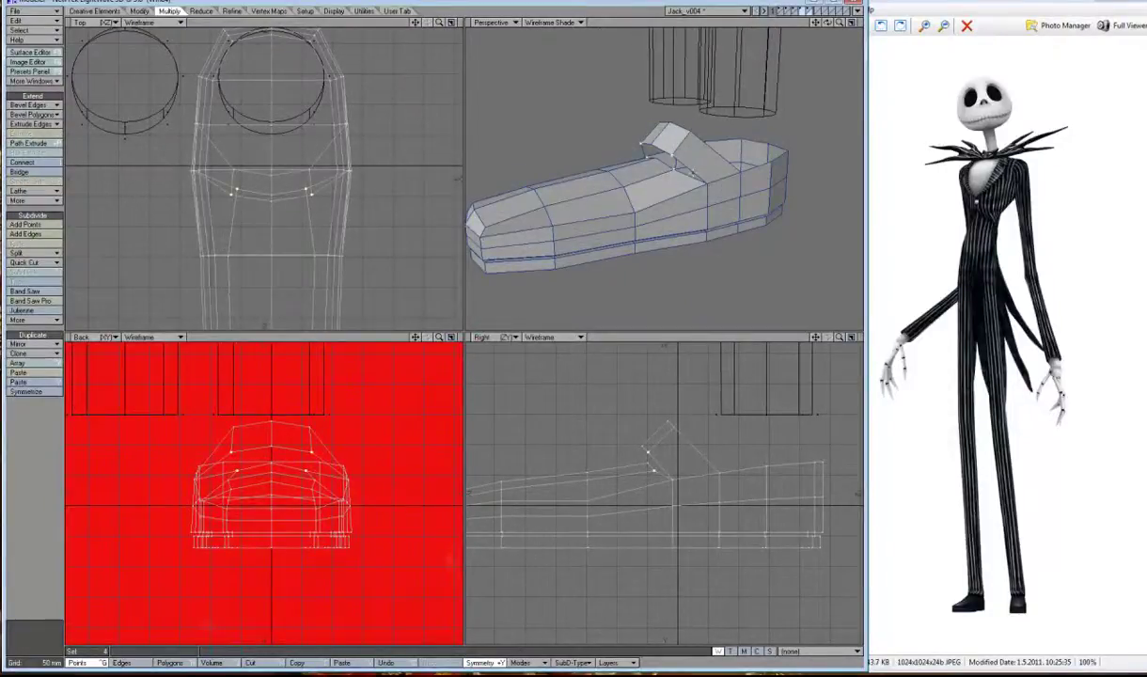
{"action": "key", "text": "z"}
{"action": "left_click", "coordinate": [528, 315]}
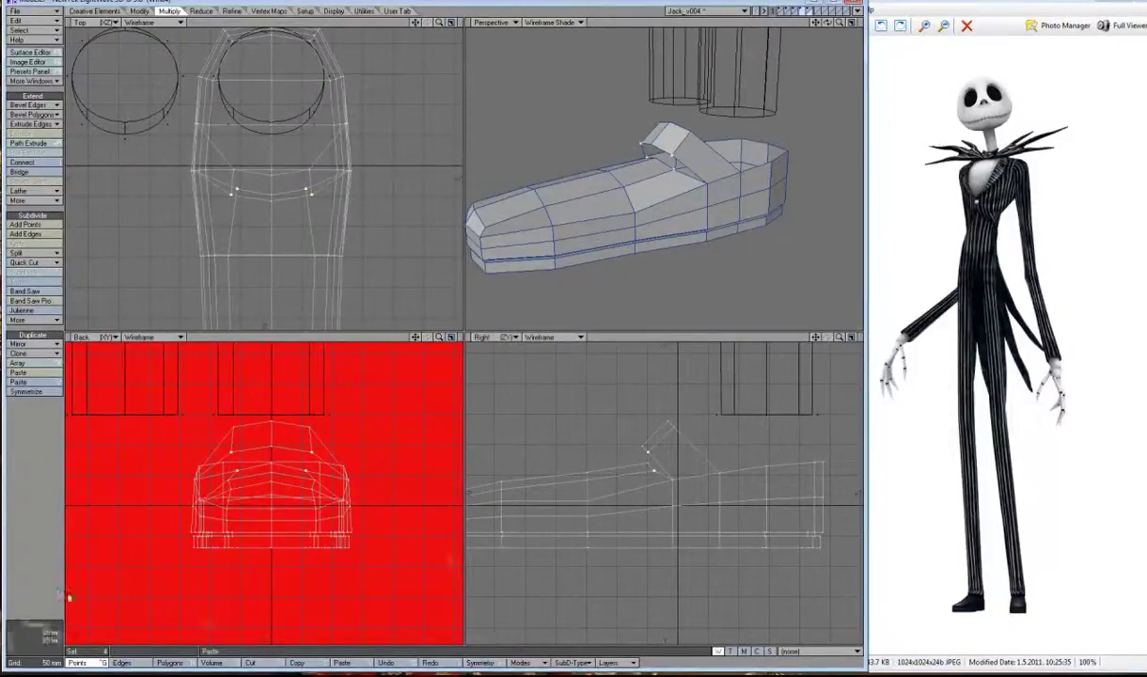
{"action": "key", "text": "m"}
Confirm the three-point weld, clear the selection and preview the shoe as SubPatch.
{"action": "left_click", "coordinate": [526, 315]}
{"action": "left_click_drag", "start_coordinate": [816, 28], "coordinate": [650, 167], "text": "alt"}
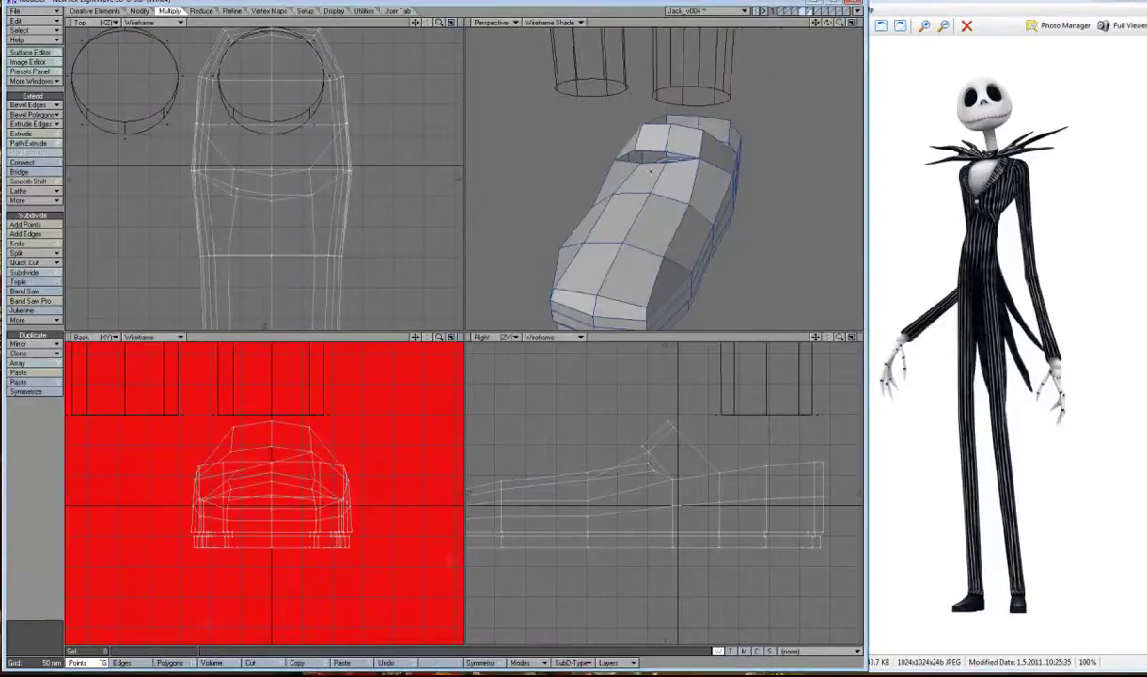
{"action": "key", "text": "slash"}
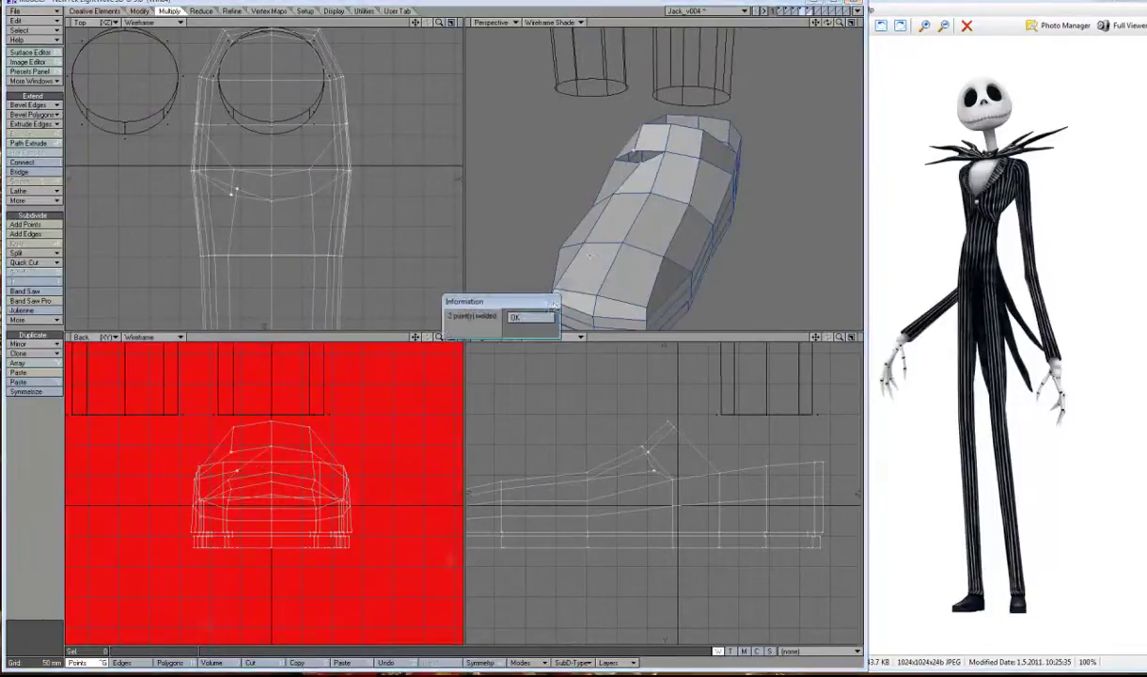
{"action": "mouse_move", "coordinate": [589, 255]}
{"action": "left_mouse_down", "text": "alt"}
{"action": "mouse_move", "coordinate": [659, 188]}
{"action": "mouse_move", "coordinate": [602, 113]}
{"action": "mouse_move", "coordinate": [579, 35]}
{"action": "left_mouse_up", "text": "alt"}
{"action": "key", "text": "Tab"}
Switch the Perspective view to Smooth Shade, then back to Wireframe Shade.
{"action": "left_click", "coordinate": [564, 21]}
{"action": "left_click", "coordinate": [565, 47]}
{"action": "key", "text": "comma"}
{"action": "left_click", "coordinate": [565, 22]}
Select the ten edges around the shoe's rear.
{"action": "key", "text": "period"}
{"action": "left_click_drag", "start_coordinate": [634, 188], "coordinate": [649, 179], "text": "alt"}
{"action": "key", "text": "ctrl+h"}
{"action": "left_click", "coordinate": [753, 175]}
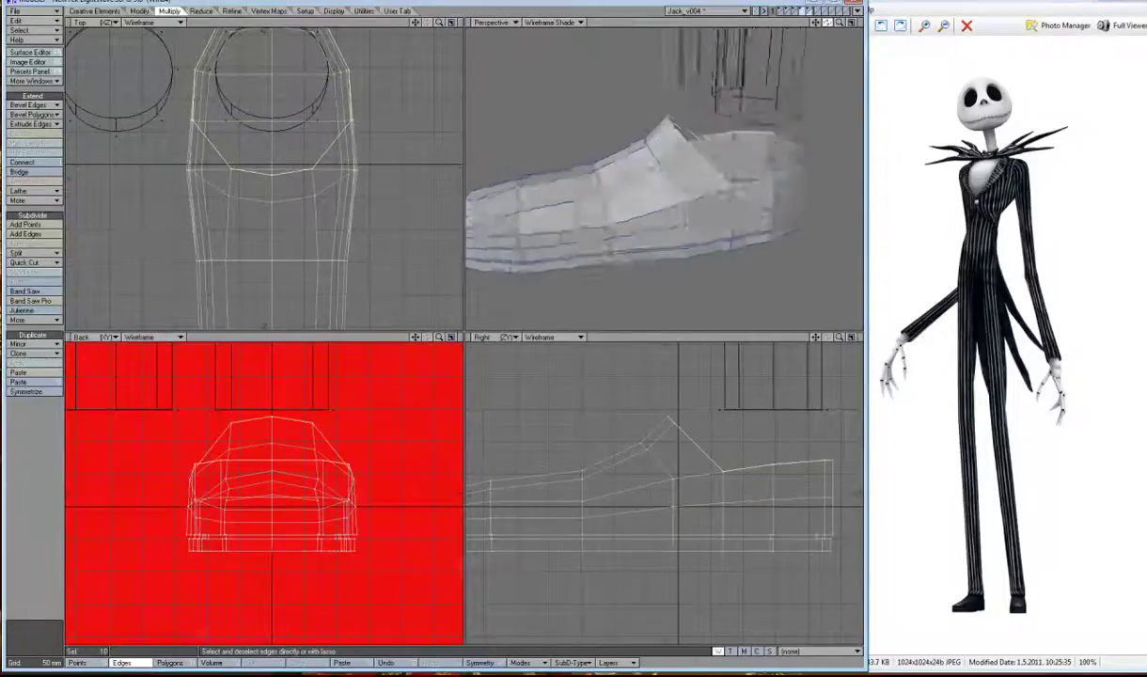
Move the rear shoe points up toward the pant legs.
{"action": "left_click_drag", "start_coordinate": [827, 21], "coordinate": [809, 56]}
{"action": "key", "text": "ctrl+g"}
{"action": "key", "text": "t"}
{"action": "left_click_drag", "start_coordinate": [840, 461], "coordinate": [831, 441]}
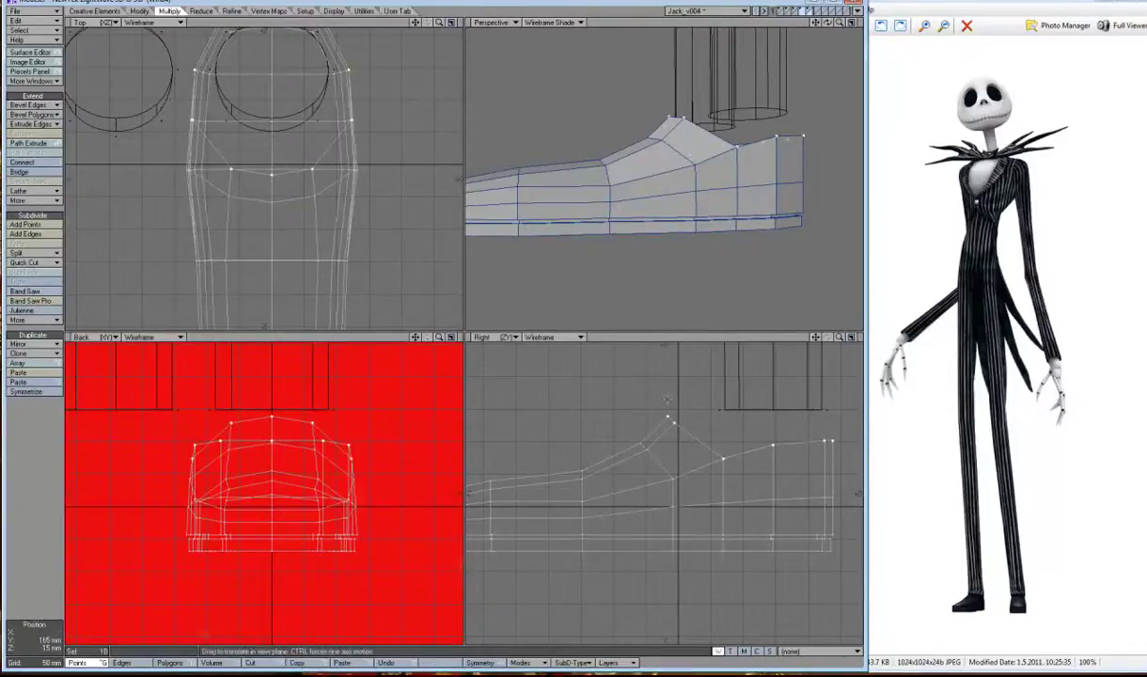
{"action": "left_click_drag", "start_coordinate": [667, 399], "coordinate": [670, 349]}
Scale the collar top to zero Y to level it, then lower it slightly.
{"action": "key", "text": "h"}
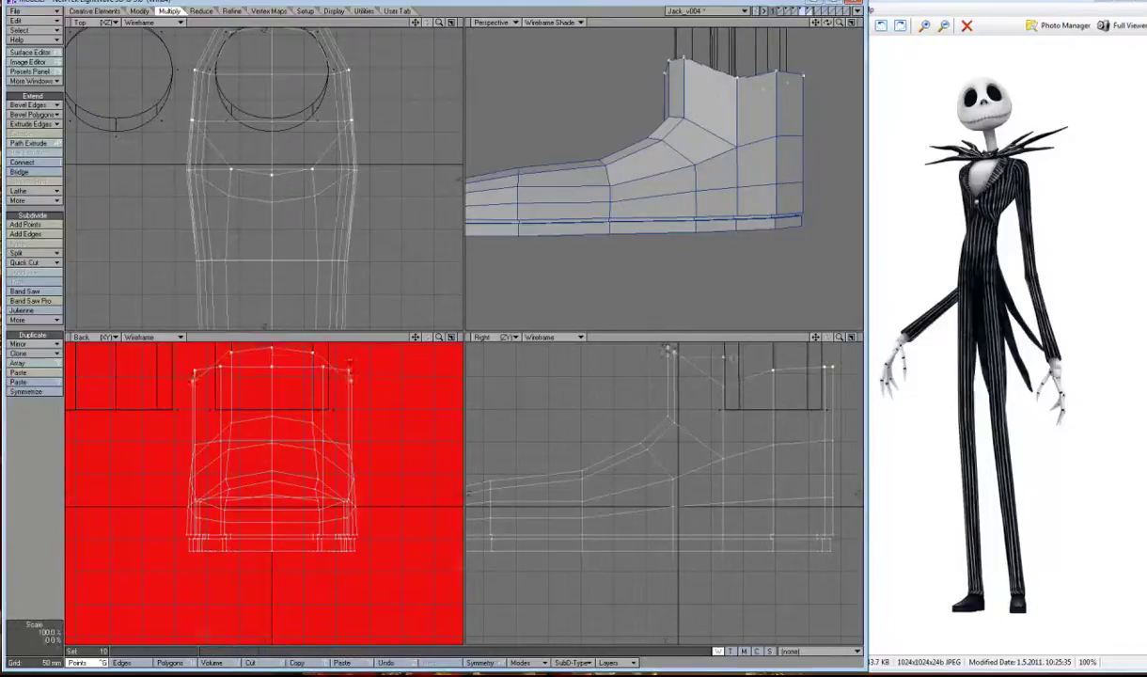
{"action": "key", "text": "t"}
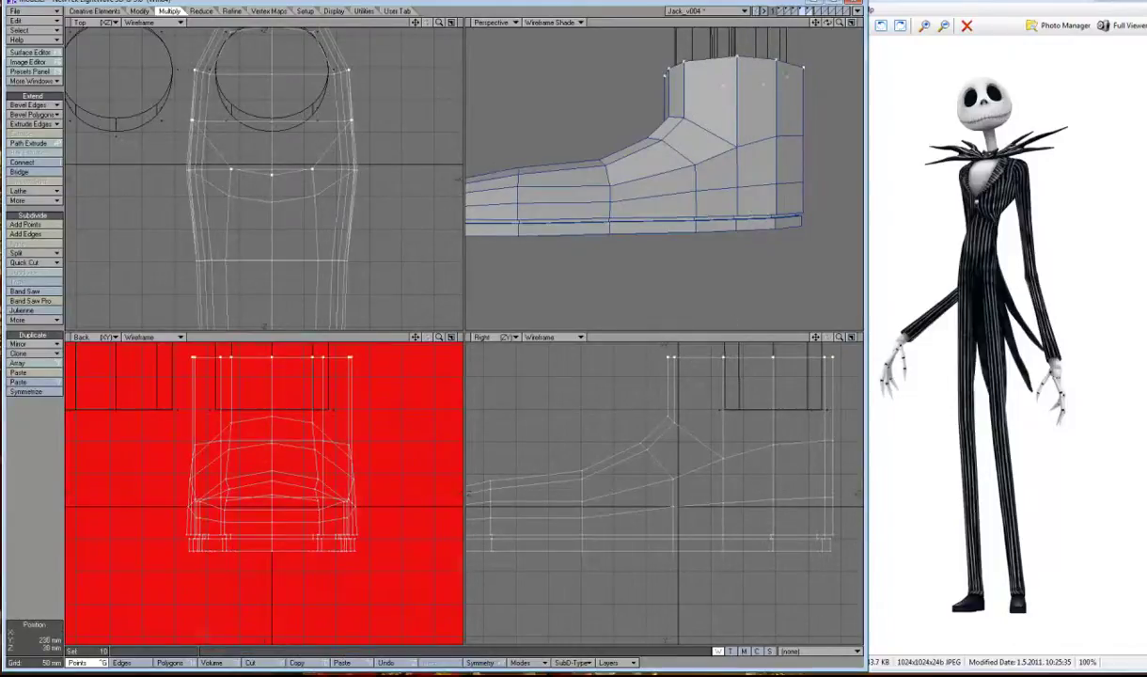
{"action": "left_click_drag", "start_coordinate": [272, 357], "coordinate": [273, 395]}
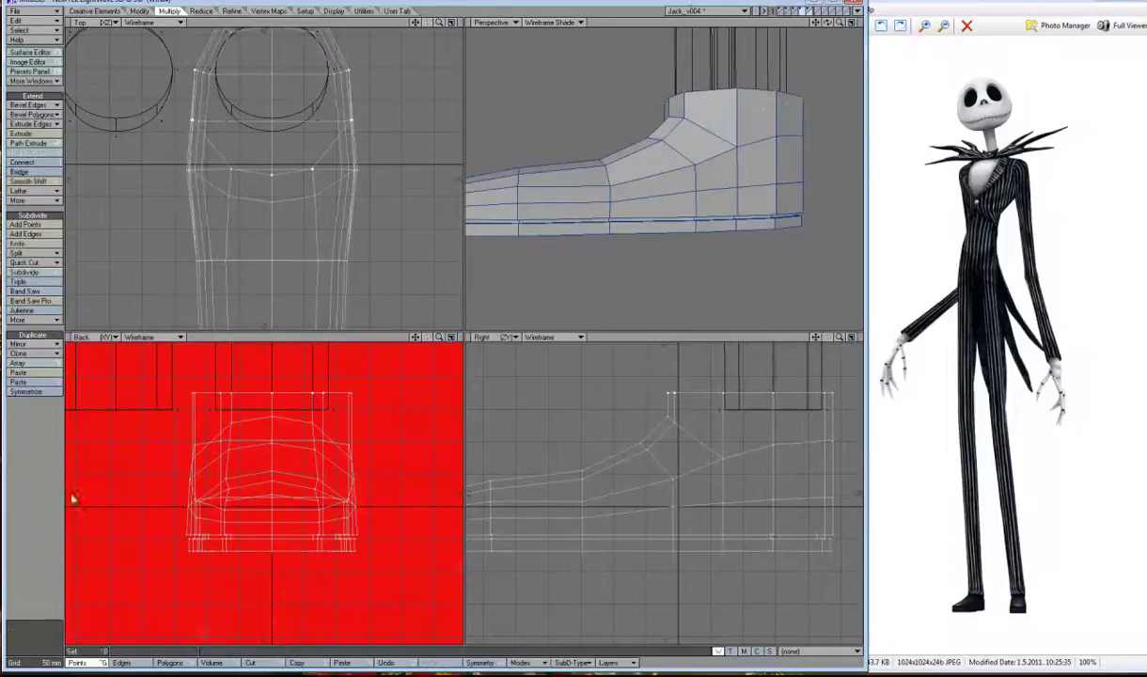
{"action": "key", "text": "comma"}
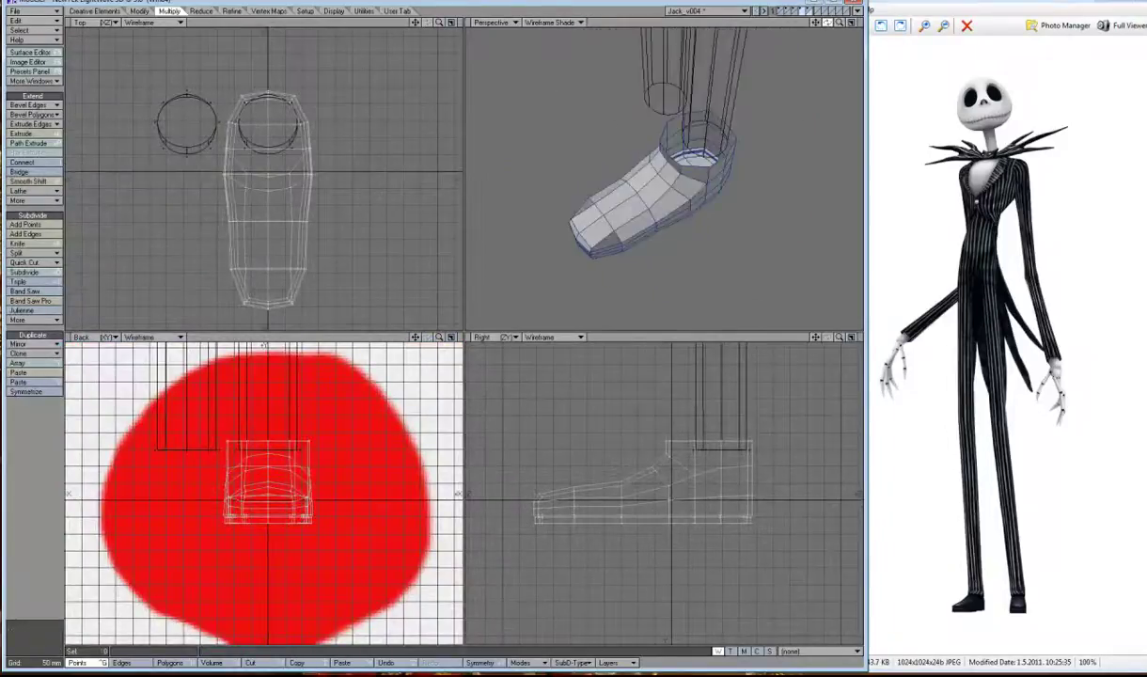
Preview the boot as SubPatch with smooth solid shading.
{"action": "key", "text": "Tab"}
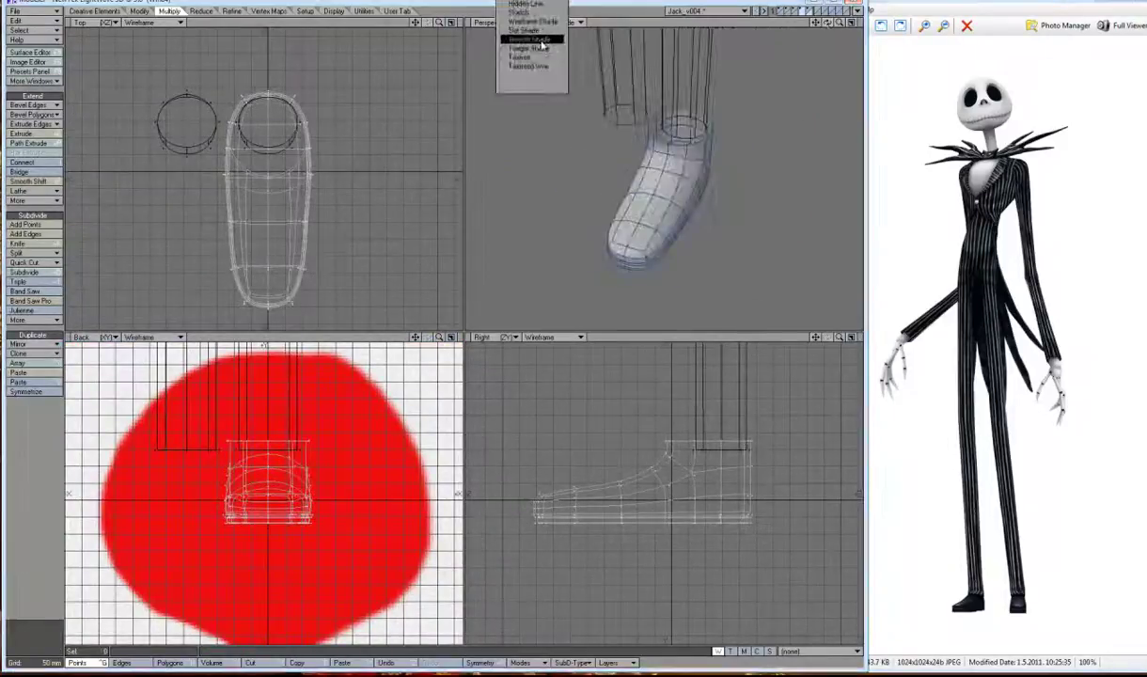
{"action": "left_click", "coordinate": [540, 31]}
{"action": "left_click", "coordinate": [542, 23]}
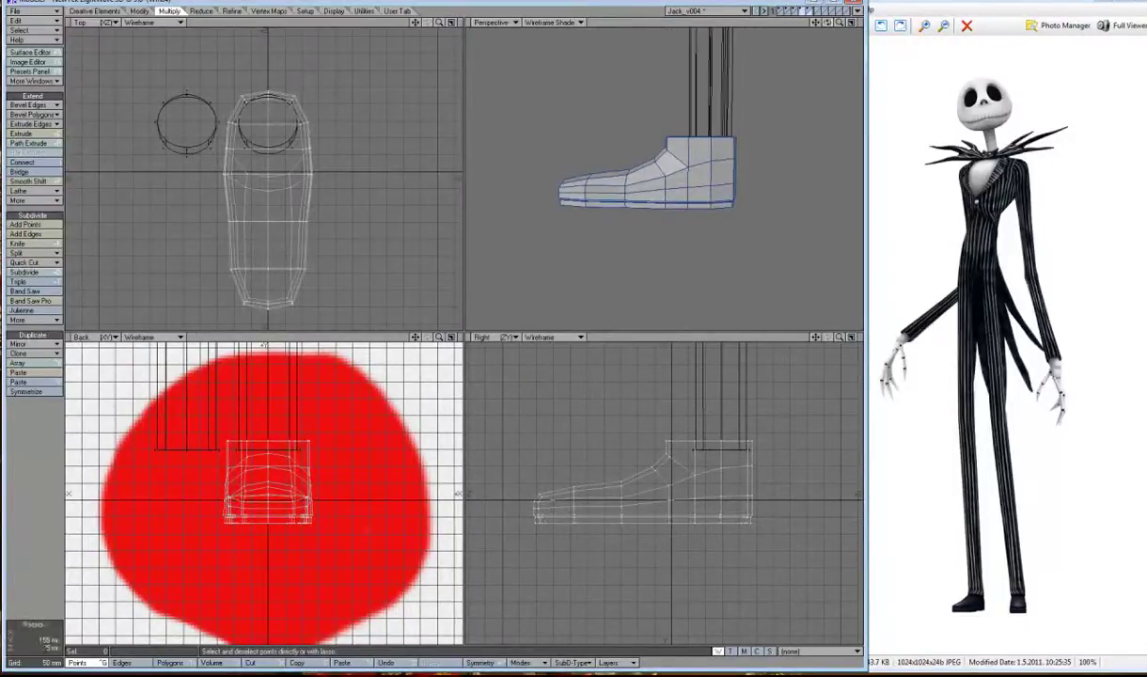
{"action": "key", "text": "period"}
{"action": "key", "text": "period"}
Move the top boot points down and nudge the middle row of points up.
{"action": "right_click_drag", "start_coordinate": [710, 411], "coordinate": [712, 412]}
{"action": "key", "text": "t"}
{"action": "left_click_drag", "start_coordinate": [691, 404], "coordinate": [691, 426]}
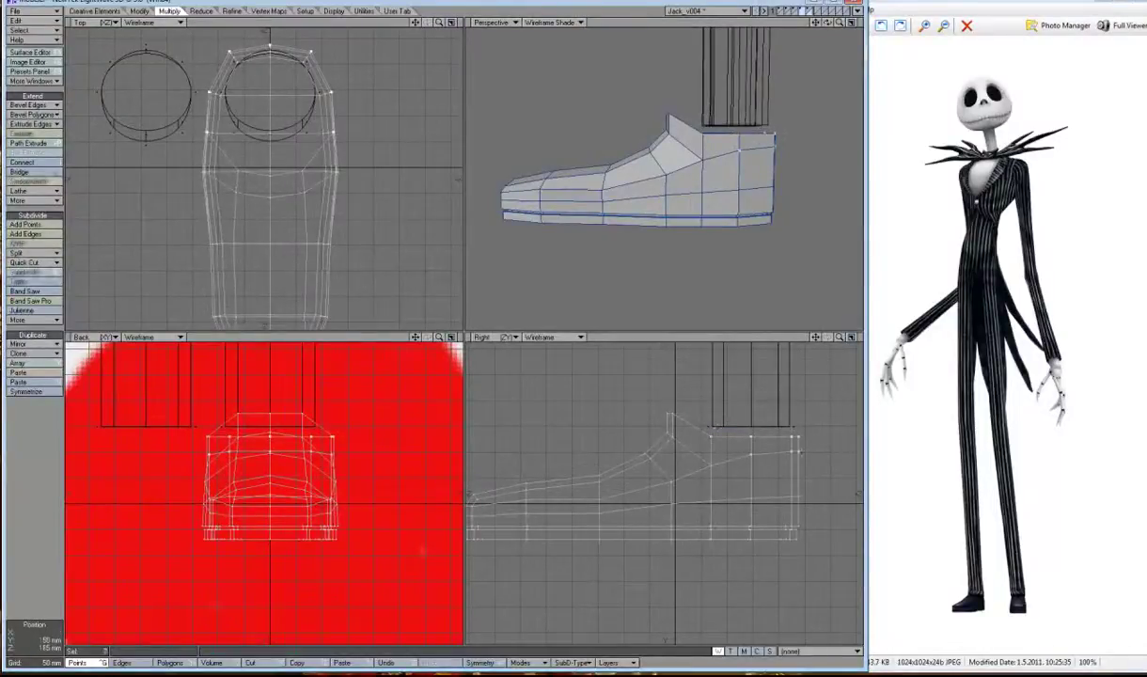
{"action": "key", "text": "slash"}
{"action": "left_click_drag", "start_coordinate": [750, 467], "coordinate": [795, 468]}
{"action": "left_click_drag", "start_coordinate": [715, 448], "coordinate": [714, 443]}
{"action": "key", "text": "slash"}
Turn off SubPatch and move the boot's top points in the Back view.
{"action": "left_click_drag", "start_coordinate": [828, 21], "coordinate": [752, 103]}
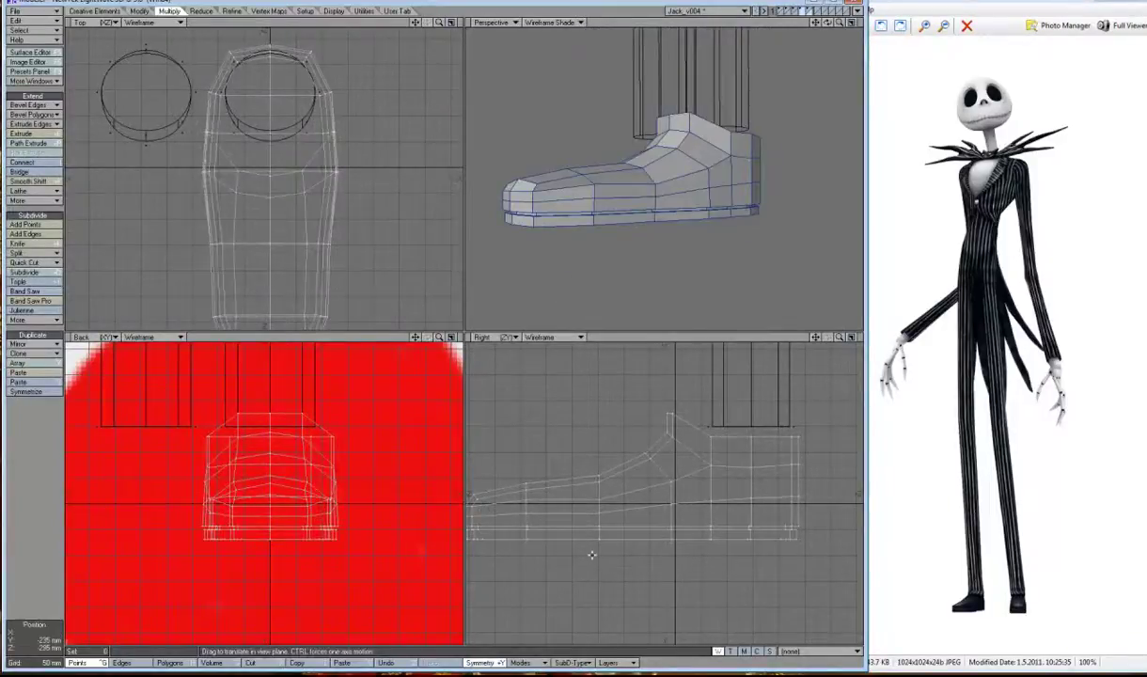
{"action": "mouse_move", "coordinate": [734, 151]}
{"action": "left_mouse_down", "text": "alt"}
{"action": "mouse_move", "coordinate": [693, 117]}
{"action": "mouse_move", "coordinate": [662, 122]}
{"action": "left_mouse_up", "text": "alt"}
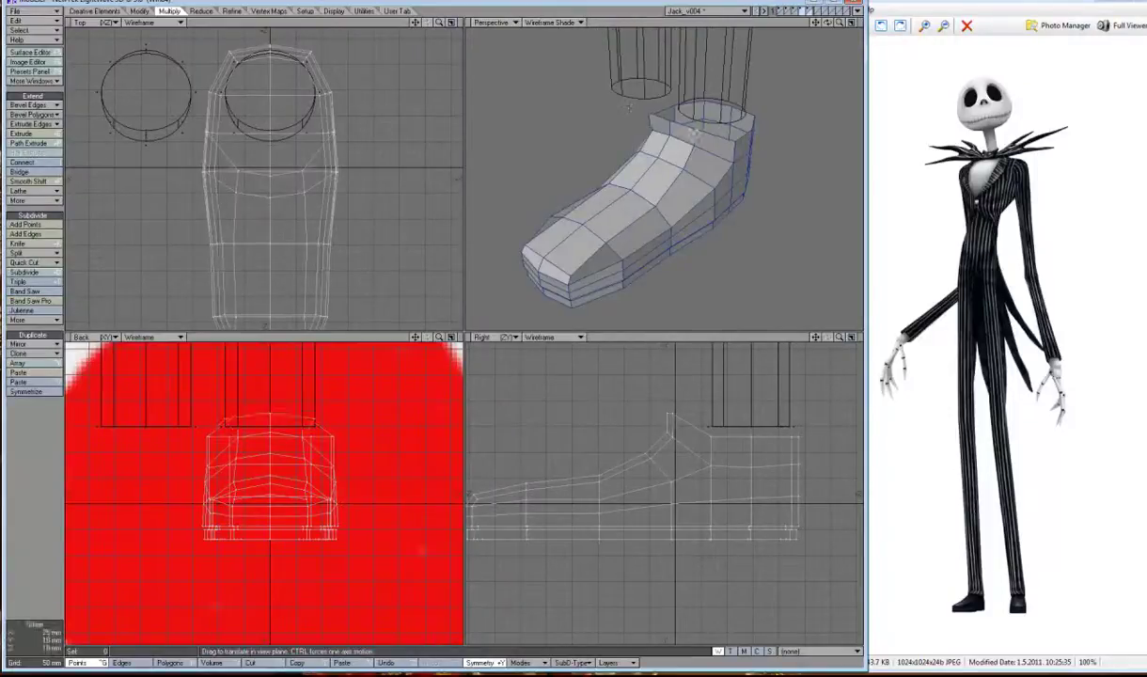
{"action": "mouse_move", "coordinate": [663, 122]}
{"action": "left_mouse_down", "text": "alt"}
{"action": "mouse_move", "coordinate": [431, 322]}
{"action": "mouse_move", "coordinate": [489, 311]}
{"action": "left_mouse_up", "text": "alt"}
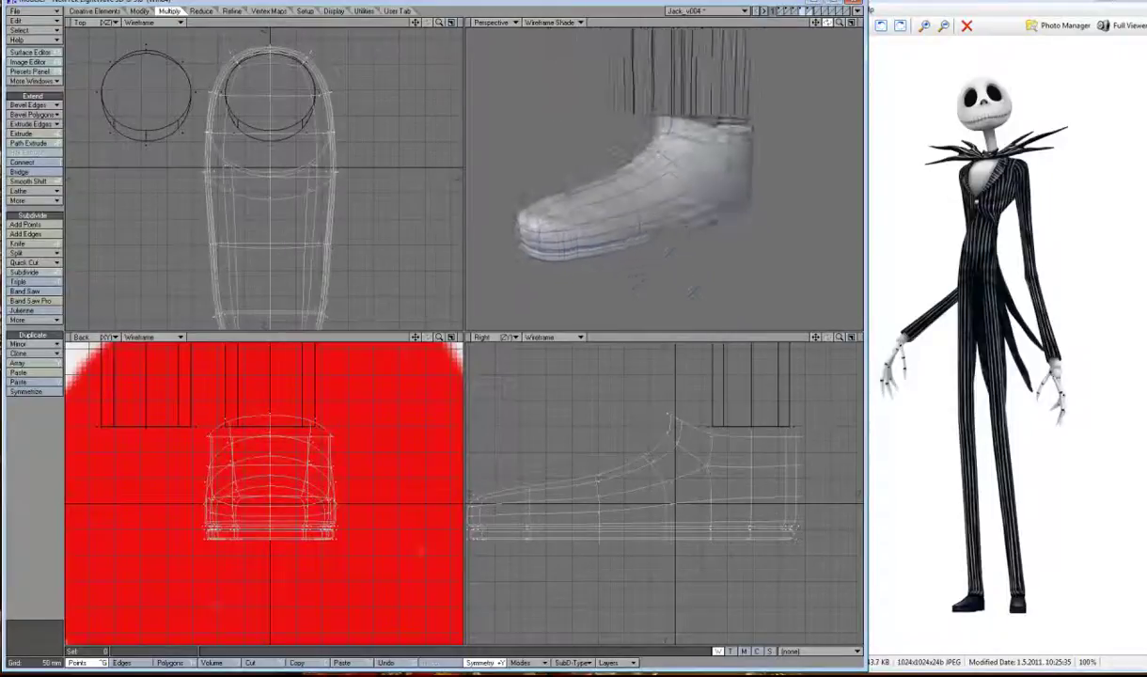
{"action": "key", "text": "Tab"}
{"action": "key", "text": "t"}
{"action": "left_click_drag", "start_coordinate": [664, 414], "coordinate": [666, 420]}
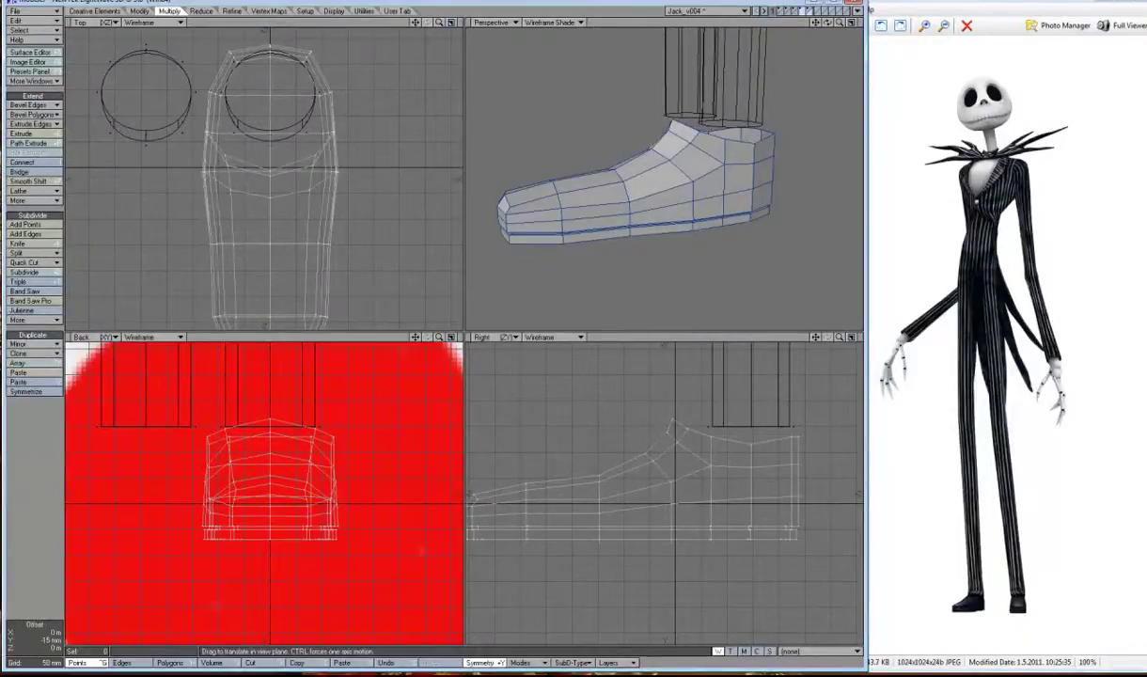
Switch to Polygons mode and inspect the boot from the side.
{"action": "left_click_drag", "start_coordinate": [746, 101], "coordinate": [519, 205], "text": "alt"}
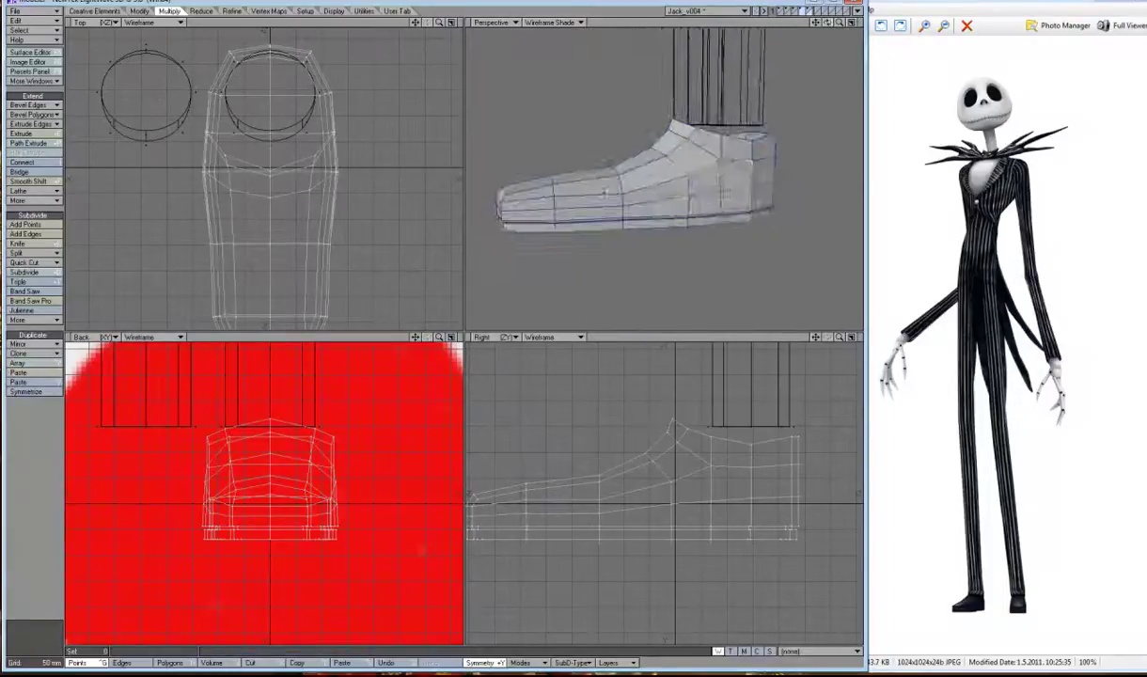
{"action": "key", "text": "ctrl+h"}
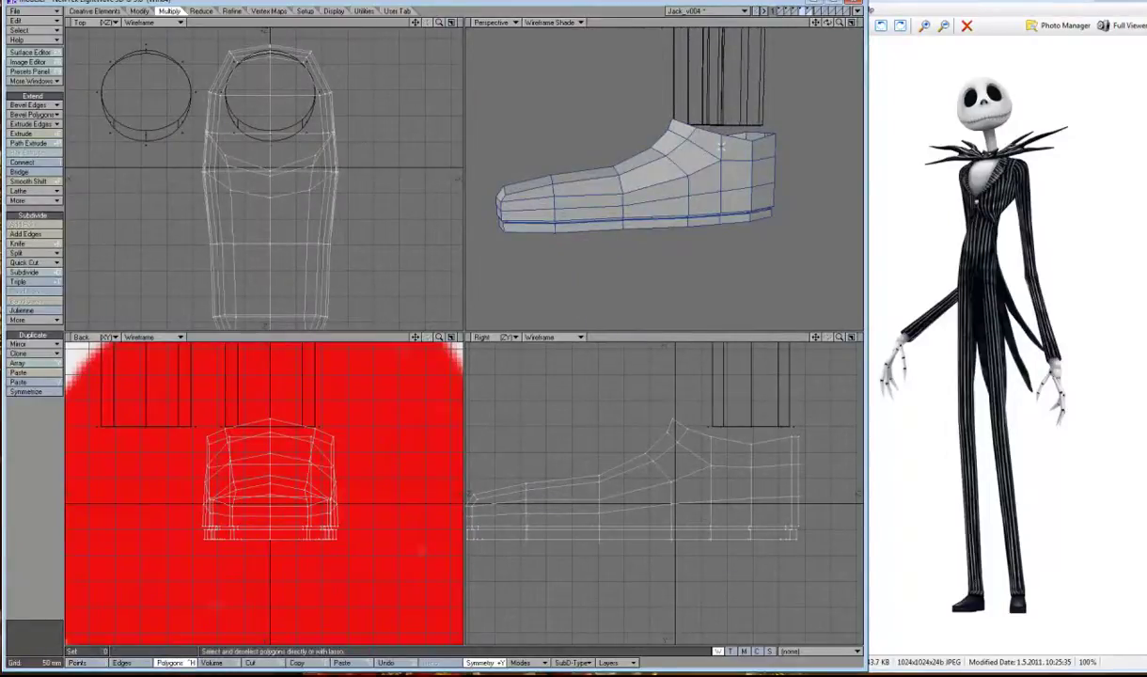
{"action": "left_click_drag", "start_coordinate": [720, 146], "coordinate": [658, 151], "text": "alt"}
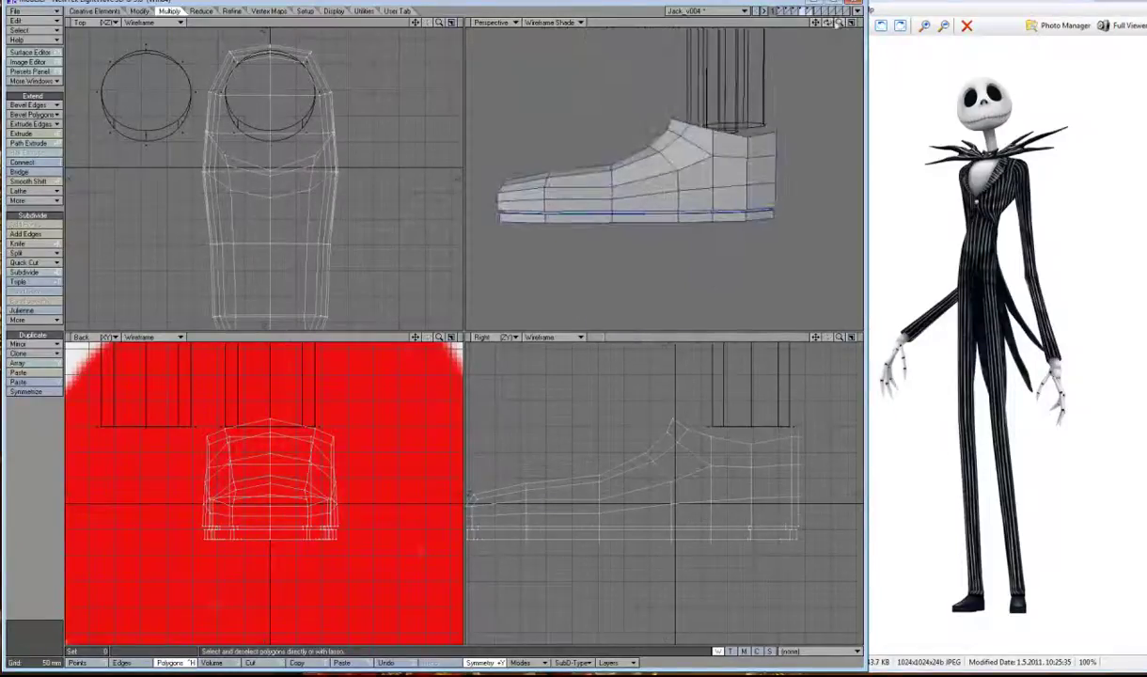
{"action": "key", "text": "comma"}
{"action": "key", "text": "period"}
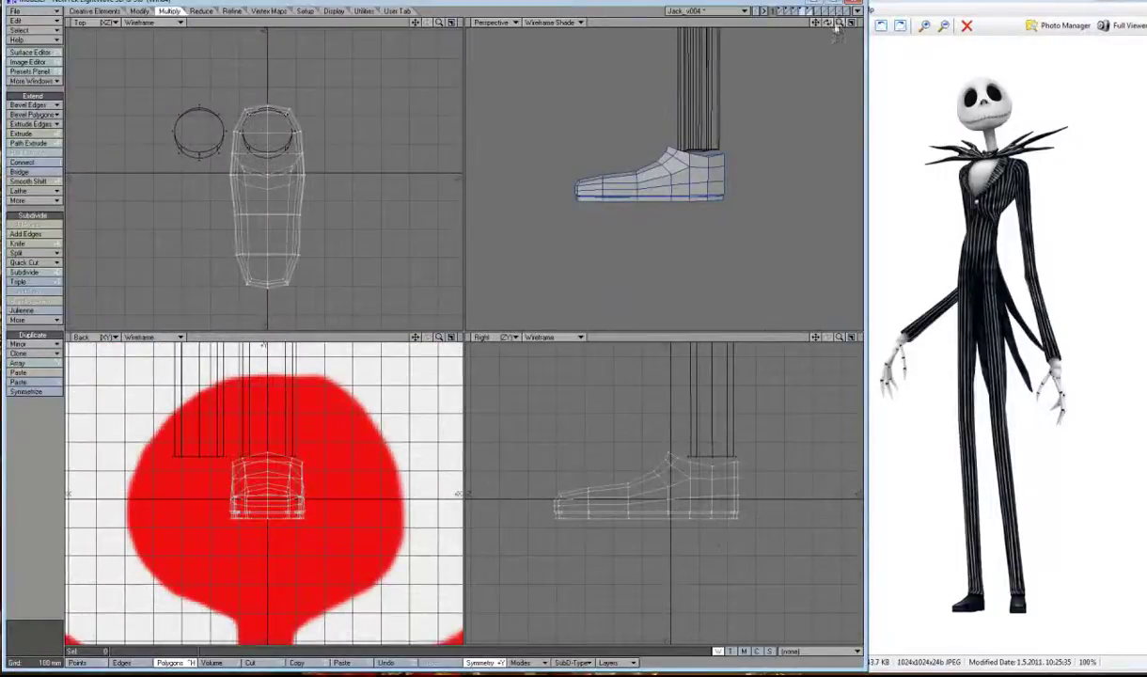
Set the viewport orientations to Top and back to the side profile.
{"action": "key", "text": "period"}
{"action": "mouse_move", "coordinate": [658, 150]}
{"action": "left_mouse_down", "text": "alt"}
{"action": "mouse_move", "coordinate": [696, 141]}
{"action": "mouse_move", "coordinate": [665, 207]}
{"action": "left_mouse_up", "text": "alt"}
{"action": "left_click", "coordinate": [482, 336]}
{"action": "left_click", "coordinate": [482, 287]}
{"action": "left_click", "coordinate": [506, 339]}
{"action": "left_click", "coordinate": [509, 373]}
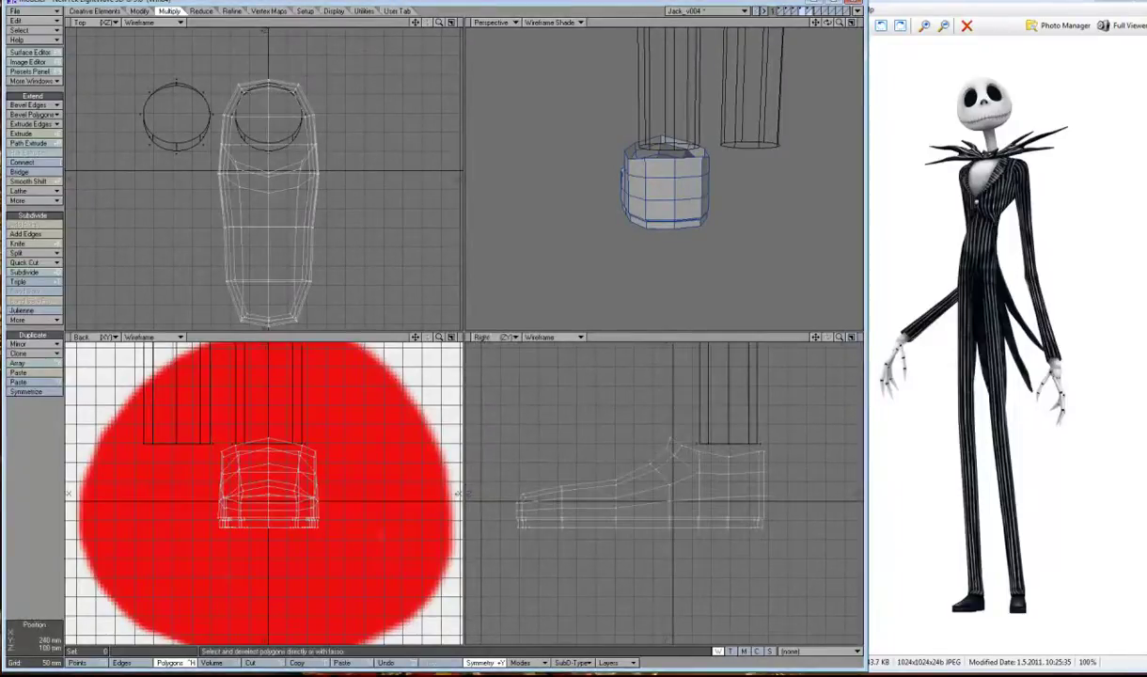
In Points mode, move the mirrored opening points inward and reselect the toe-front points.
{"action": "key", "text": "ctrl+g"}
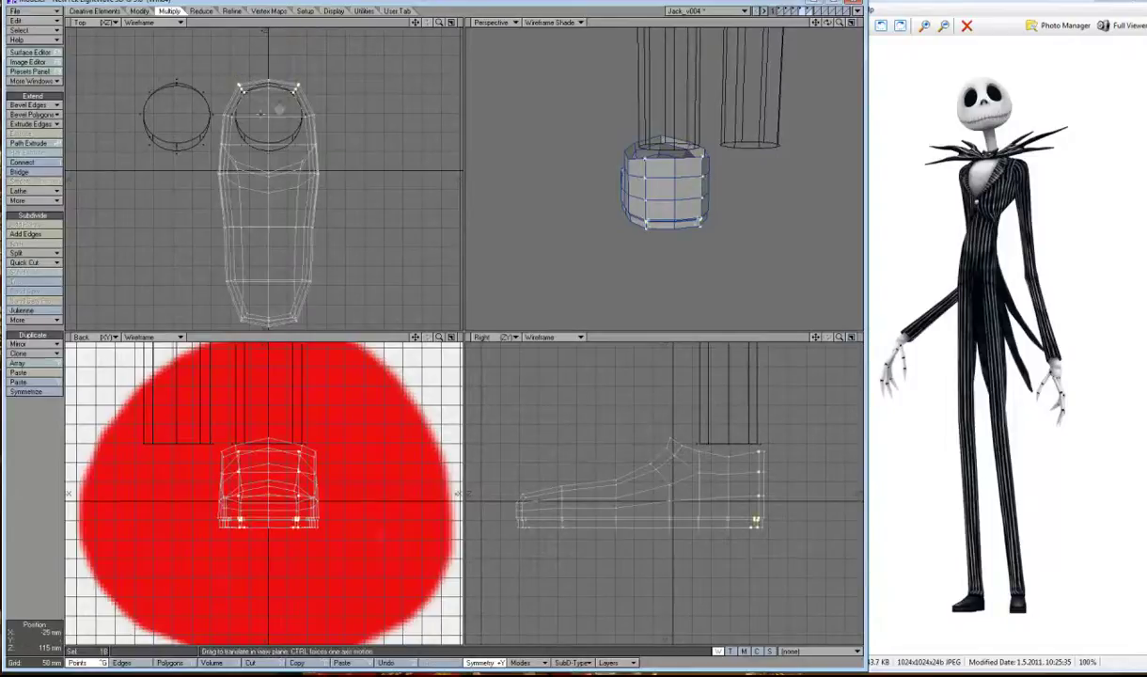
{"action": "left_click_drag", "start_coordinate": [240, 519], "coordinate": [251, 519]}
{"action": "mouse_move", "coordinate": [659, 188]}
{"action": "left_mouse_down", "text": "alt"}
{"action": "mouse_move", "coordinate": [686, 202]}
{"action": "mouse_move", "coordinate": [672, 179]}
{"action": "mouse_move", "coordinate": [659, 188]}
{"action": "mouse_move", "coordinate": [649, 179]}
{"action": "left_mouse_up", "text": "alt"}
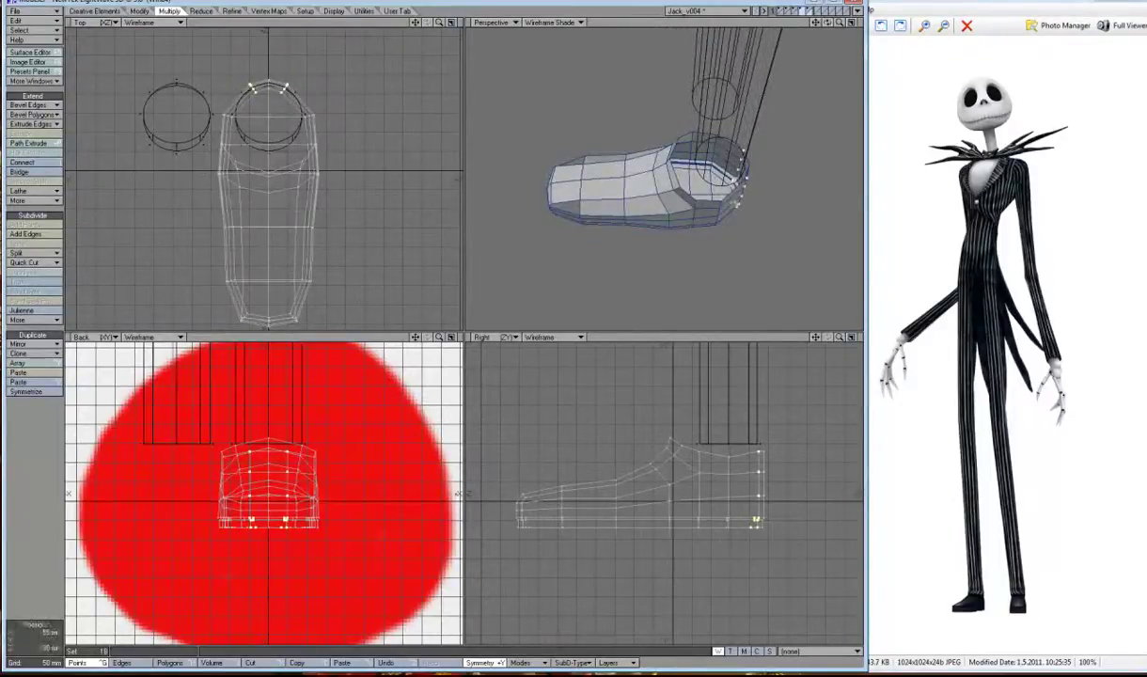
{"action": "key", "text": "slash"}
{"action": "left_click_drag", "start_coordinate": [717, 222], "coordinate": [701, 150]}
{"action": "key", "text": "t"}
{"action": "left_click_drag", "start_coordinate": [668, 202], "coordinate": [649, 199], "text": "alt"}
{"action": "key", "text": "slash"}
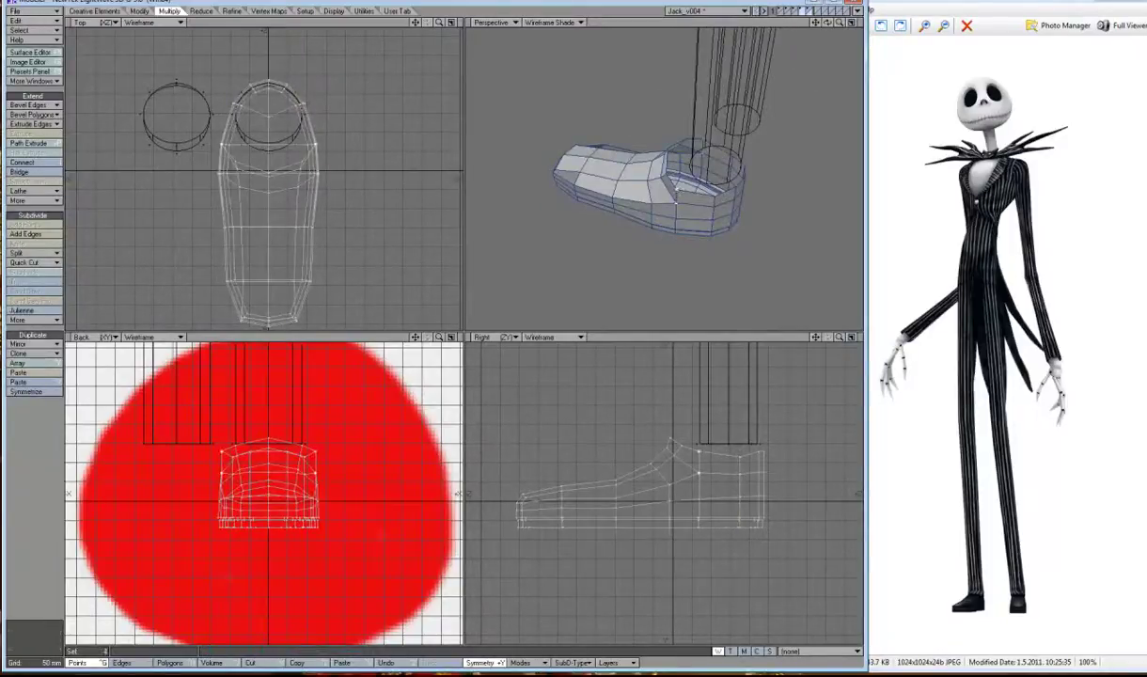
Make two small Move adjustments to the shoe-opening points.
{"action": "key", "text": "t"}
{"action": "left_click_drag", "start_coordinate": [675, 198], "coordinate": [658, 188]}
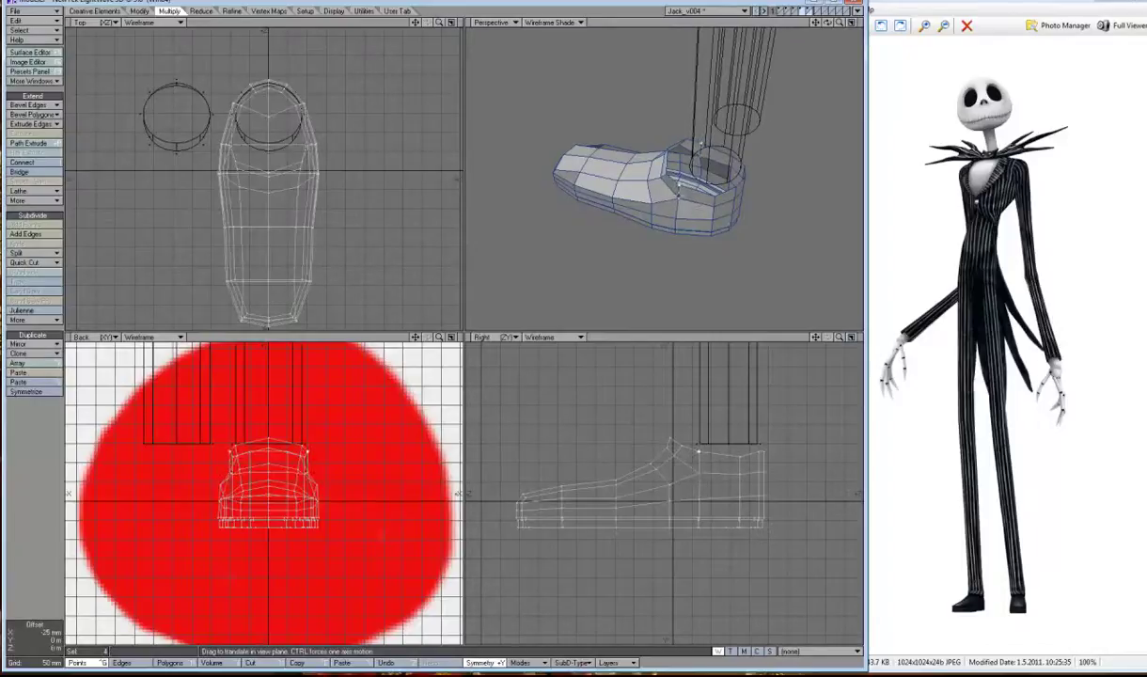
{"action": "key", "text": "space"}
{"action": "key", "text": "t"}
{"action": "left_click_drag", "start_coordinate": [715, 205], "coordinate": [713, 201]}
{"action": "key", "text": "space"}
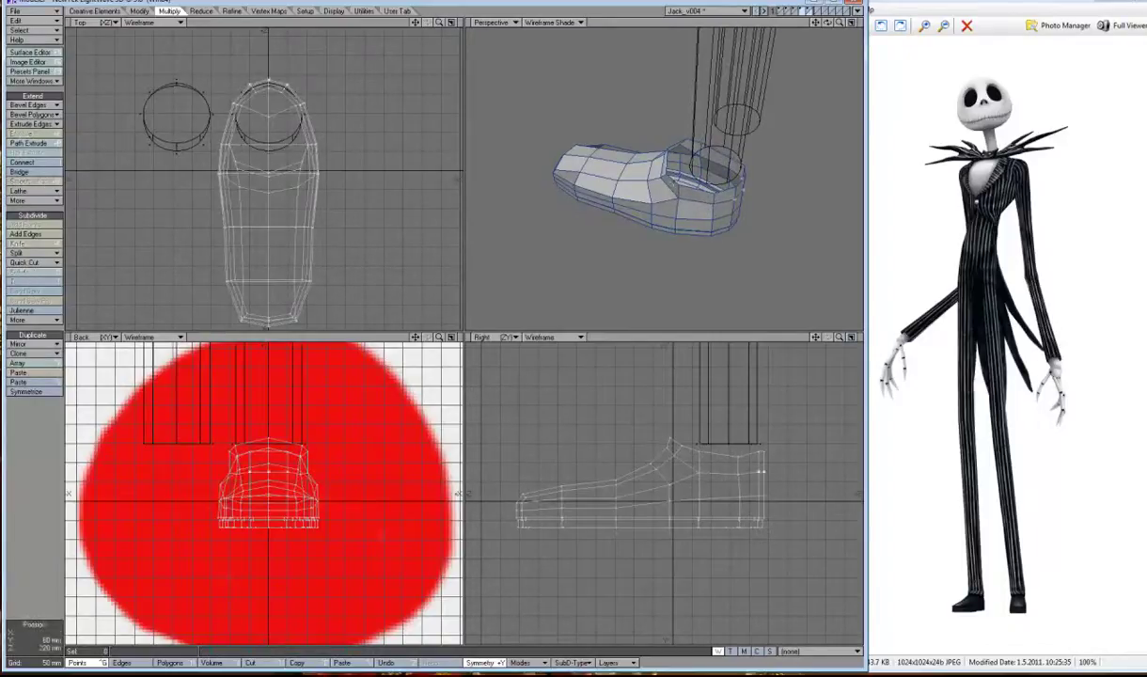
Shift the shoe-opening points back 15 mm along Z and preview as SubPatch.
{"action": "key", "text": "t"}
{"action": "left_click_drag", "start_coordinate": [742, 451], "coordinate": [736, 451]}
{"action": "key", "text": "space"}
{"action": "key", "text": "Tab"}
{"action": "left_click_drag", "start_coordinate": [827, 21], "coordinate": [809, 56]}
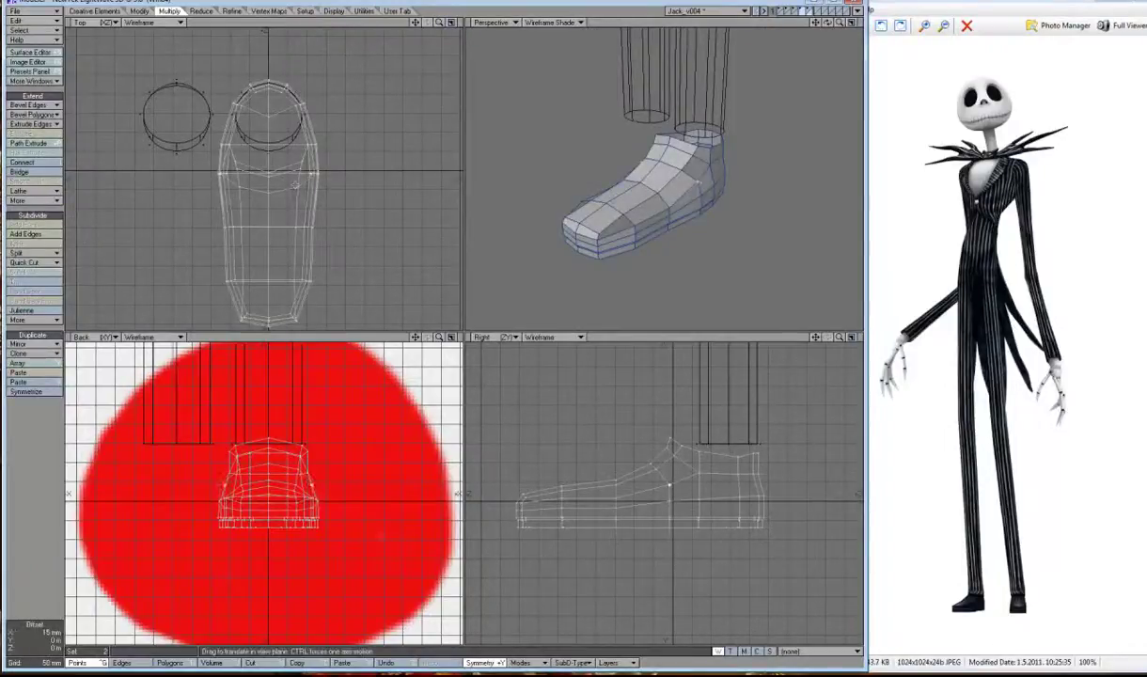
Shift the side points -15 mm along X, then preview the boot with SubPatch.
{"action": "left_click_drag", "start_coordinate": [827, 21], "coordinate": [776, 26]}
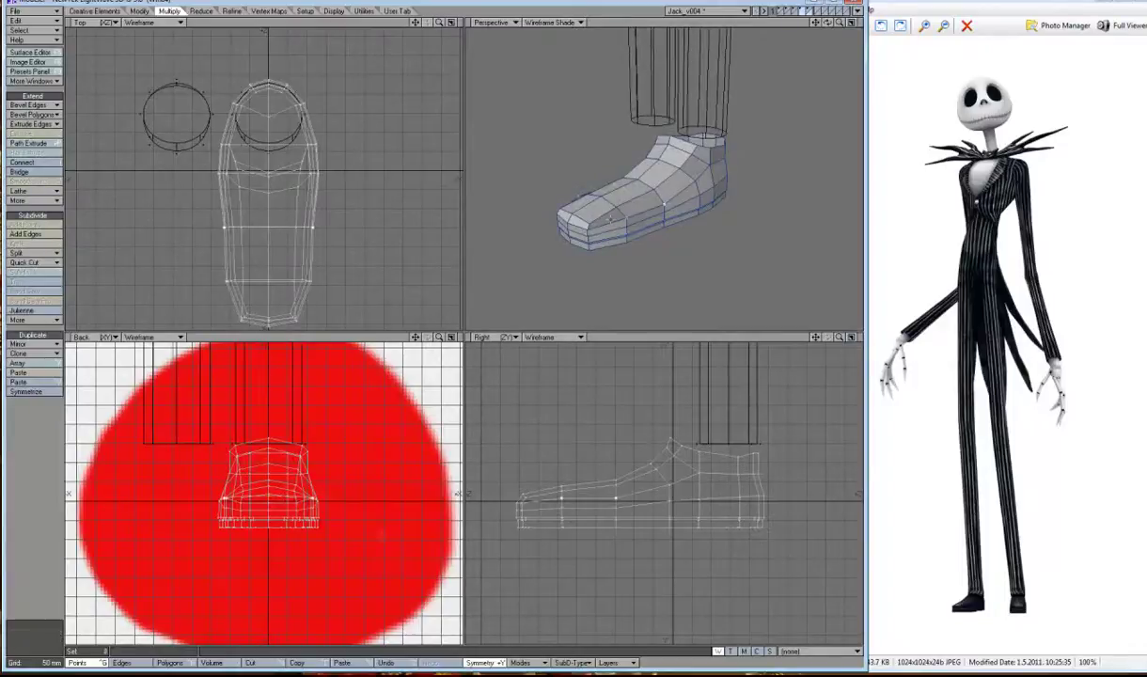
{"action": "left_click_drag", "start_coordinate": [221, 474], "coordinate": [216, 475]}
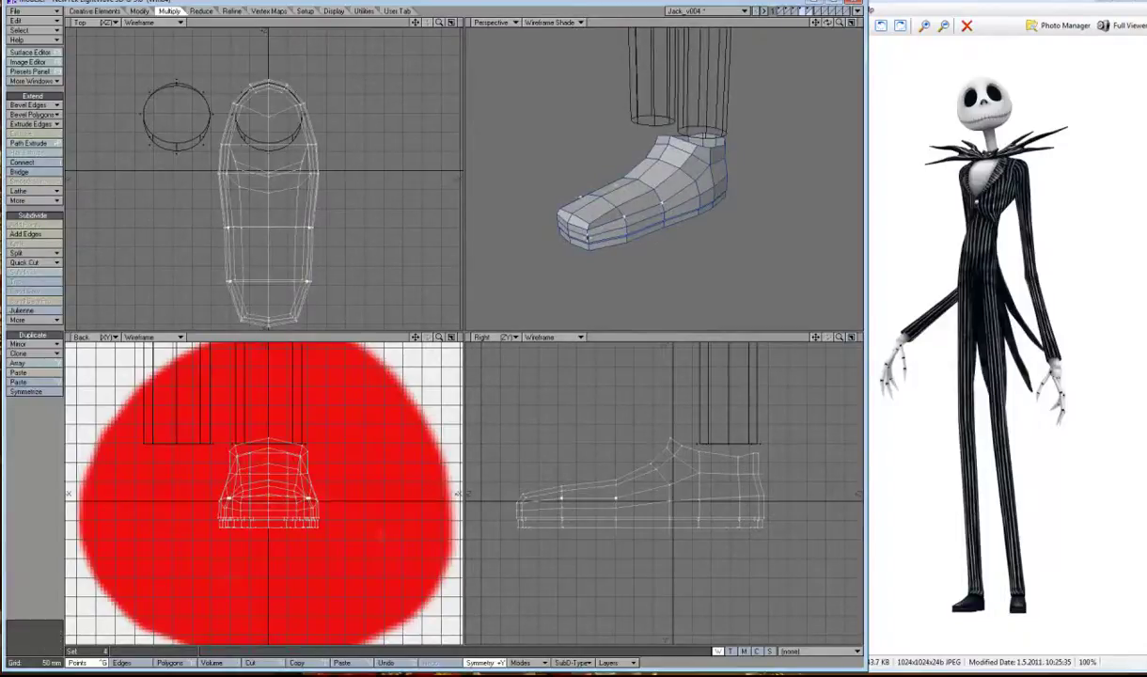
{"action": "left_click_drag", "start_coordinate": [826, 22], "coordinate": [785, 24]}
{"action": "left_click_drag", "start_coordinate": [268, 489], "coordinate": [263, 489]}
{"action": "mouse_move", "coordinate": [828, 30]}
{"action": "left_mouse_down"}
{"action": "mouse_move", "coordinate": [795, 22]}
{"action": "mouse_move", "coordinate": [840, 25]}
{"action": "left_mouse_up"}
{"action": "key", "text": "Tab"}
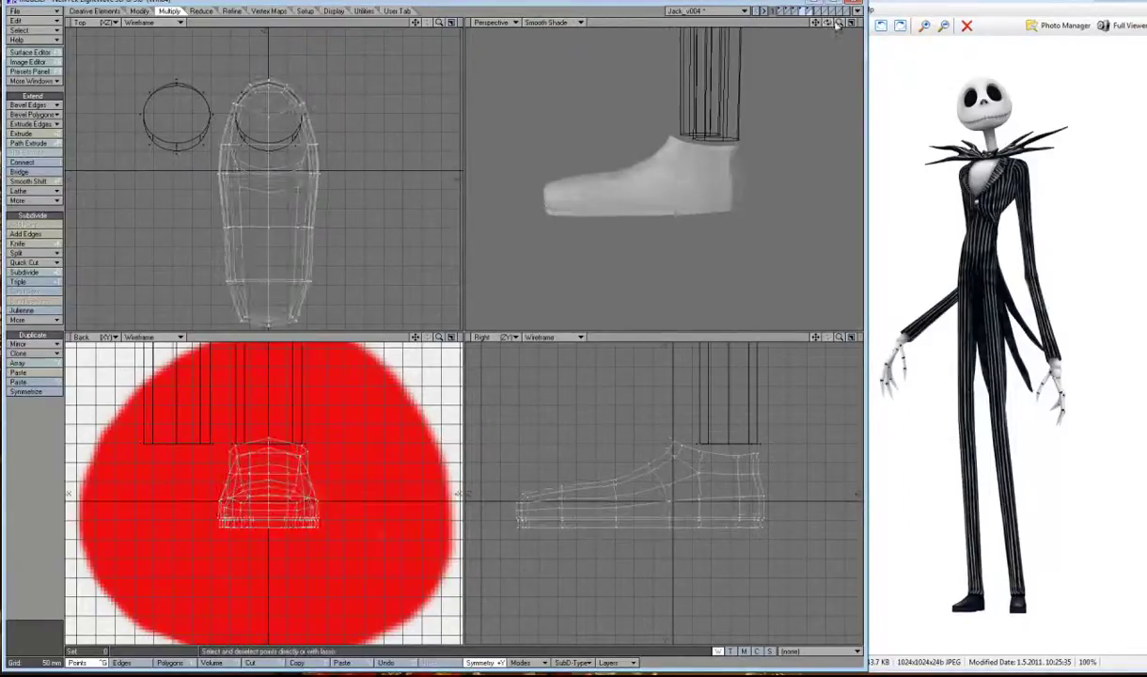
Fit all views, set Perspective to Wireframe Shade, and enter Polygons mode.
{"action": "key", "text": "a"}
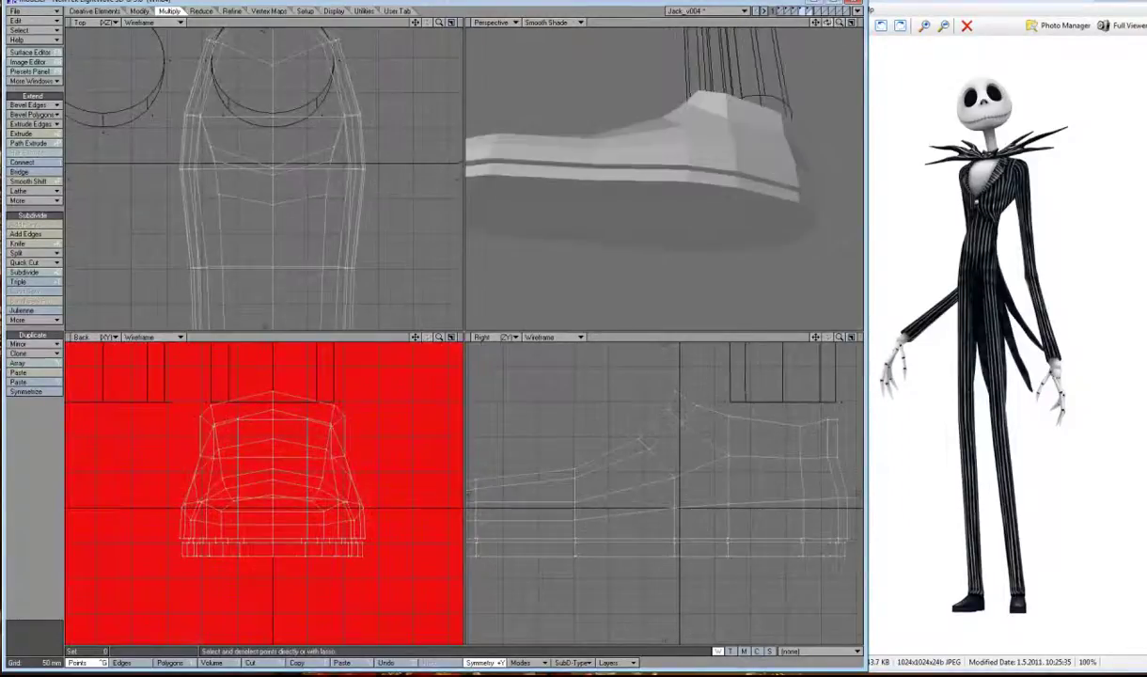
{"action": "left_click", "coordinate": [560, 23]}
{"action": "left_click", "coordinate": [565, 33]}
{"action": "key", "text": "ctrl+h"}
Cut a Band Saw Pro edge loop around the sole at 77%.
{"action": "key", "text": "Return"}
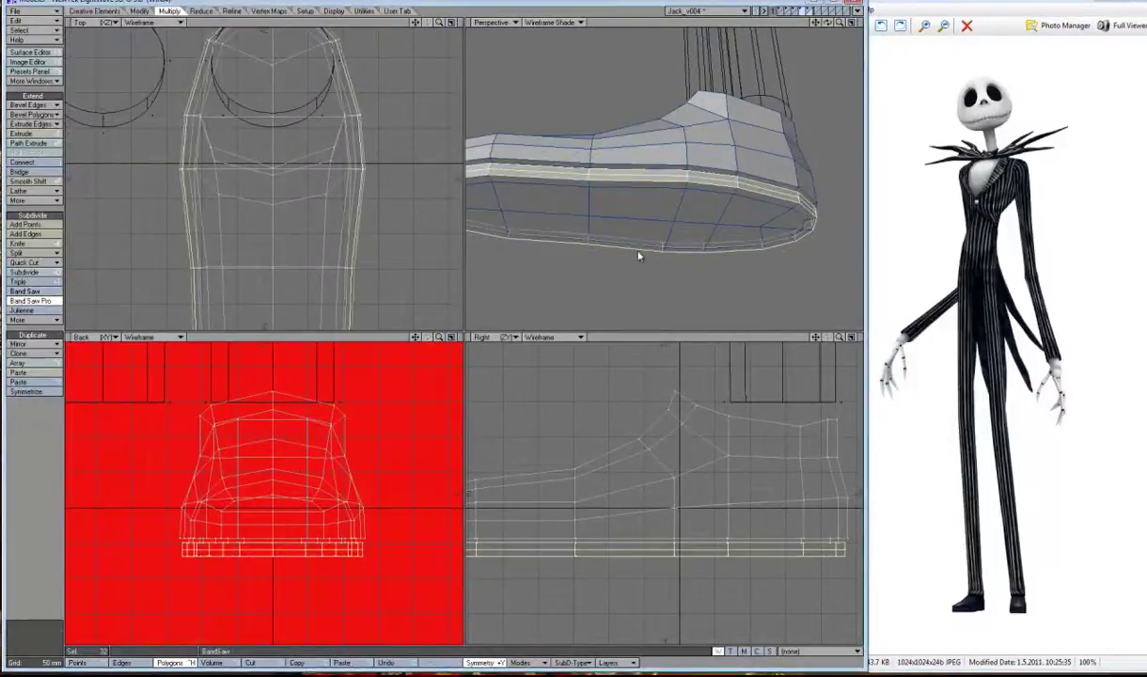
{"action": "key", "text": "n"}
{"action": "left_click_drag", "start_coordinate": [604, 138], "coordinate": [371, 137]}
{"action": "left_click_drag", "start_coordinate": [429, 281], "coordinate": [451, 281]}
{"action": "key", "text": "space"}
{"action": "key", "text": "Tab"}
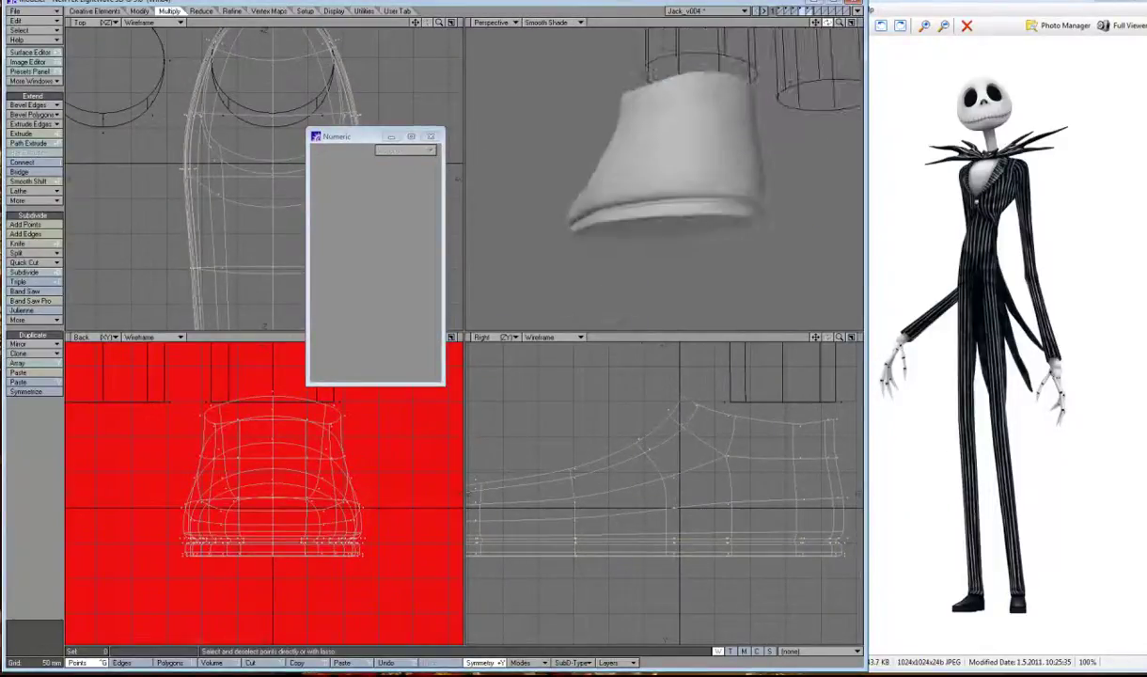
Close Numeric and return the boot to its faceted cage view.
{"action": "left_click_drag", "start_coordinate": [828, 22], "coordinate": [843, 29]}
{"action": "key", "text": "a"}
{"action": "key", "text": "period"}
{"action": "key", "text": "n"}
{"action": "key", "text": "Tab"}
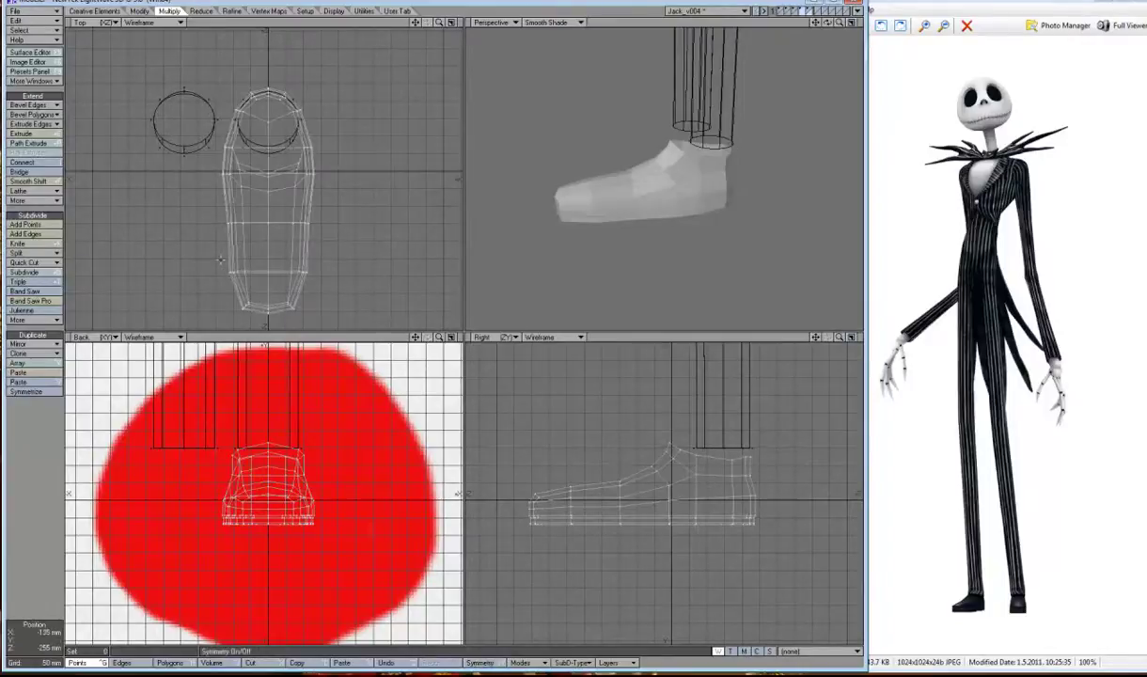
Move the selected shoe-side points down and to the right.
{"action": "left_click", "coordinate": [229, 224]}
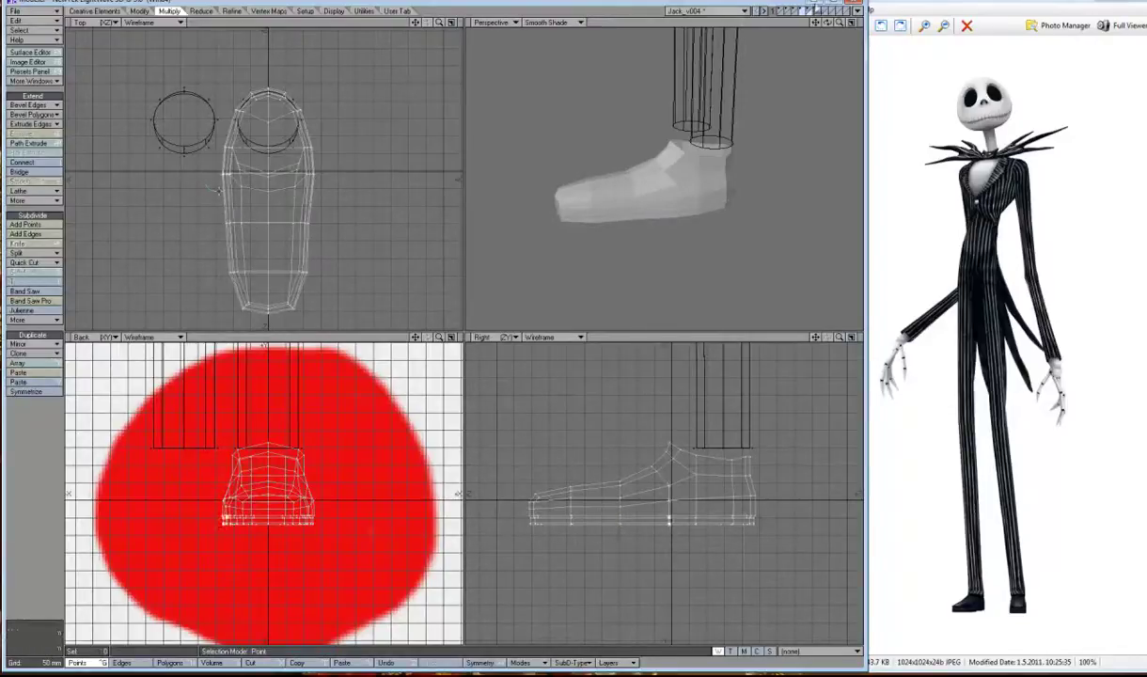
{"action": "left_click_drag", "start_coordinate": [658, 169], "coordinate": [636, 195], "text": "alt"}
{"action": "left_click", "coordinate": [79, 663]}
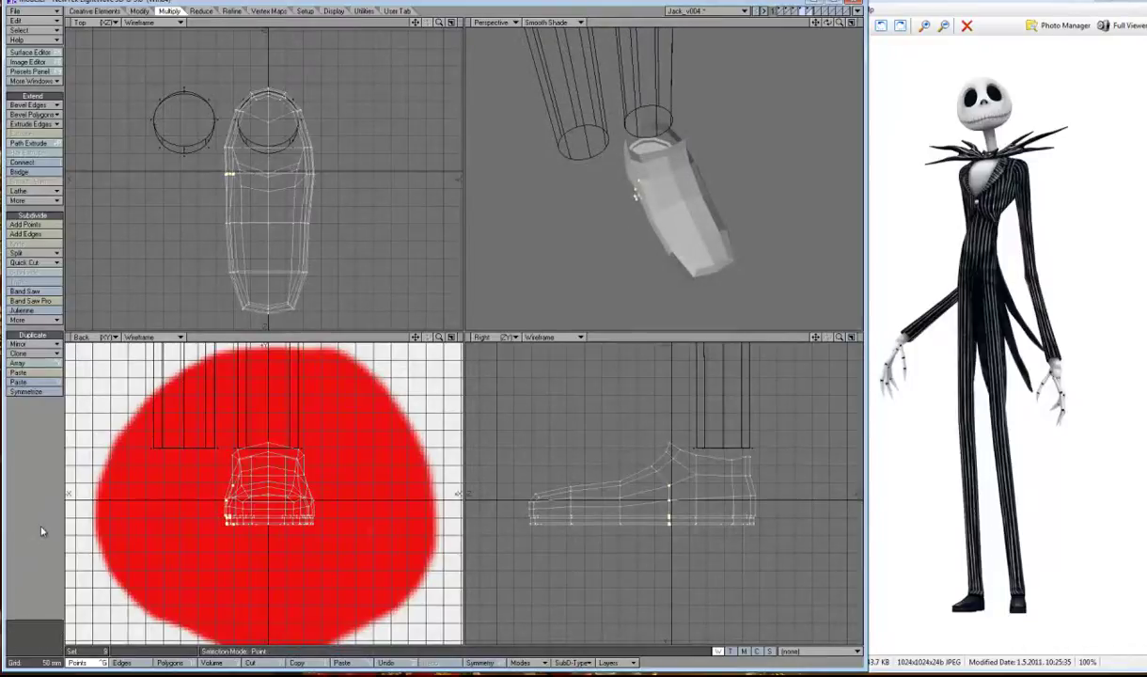
{"action": "key", "text": "t"}
{"action": "left_click_drag", "start_coordinate": [223, 191], "coordinate": [246, 323]}
{"action": "left_click", "coordinate": [89, 664]}
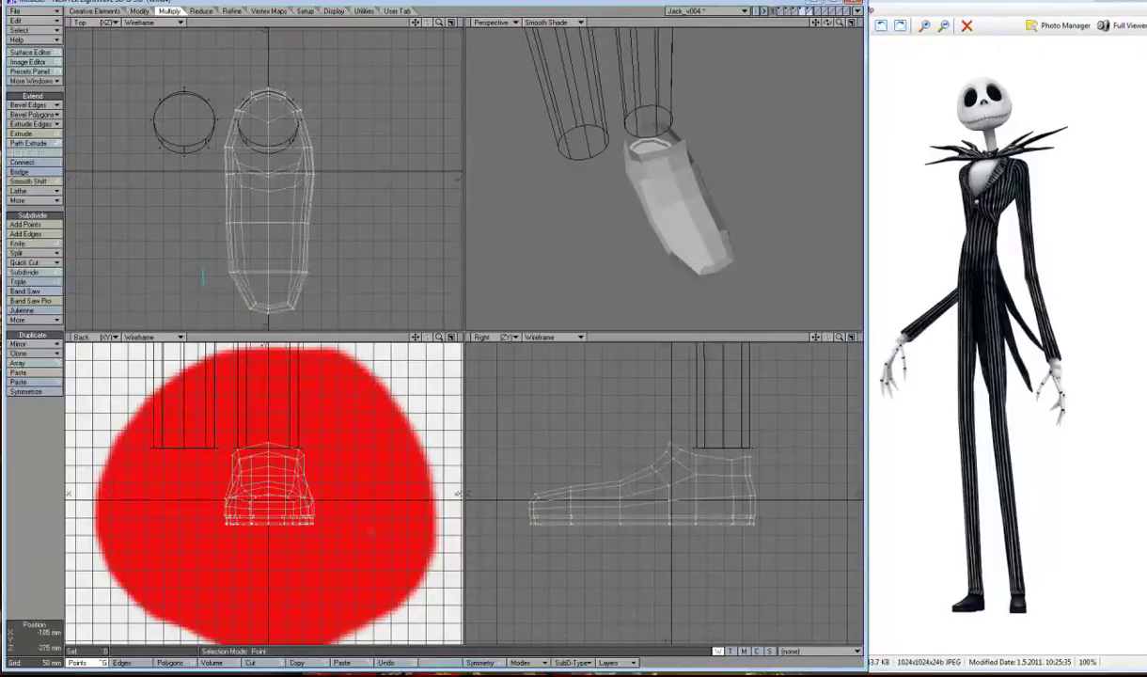
Shift the toe points on both sides slightly to the left.
{"action": "left_click", "coordinate": [230, 271]}
{"action": "left_click", "coordinate": [673, 255]}
{"action": "key", "text": "t"}
{"action": "left_click", "coordinate": [300, 272]}
{"action": "left_click_drag", "start_coordinate": [283, 257], "coordinate": [277, 256]}
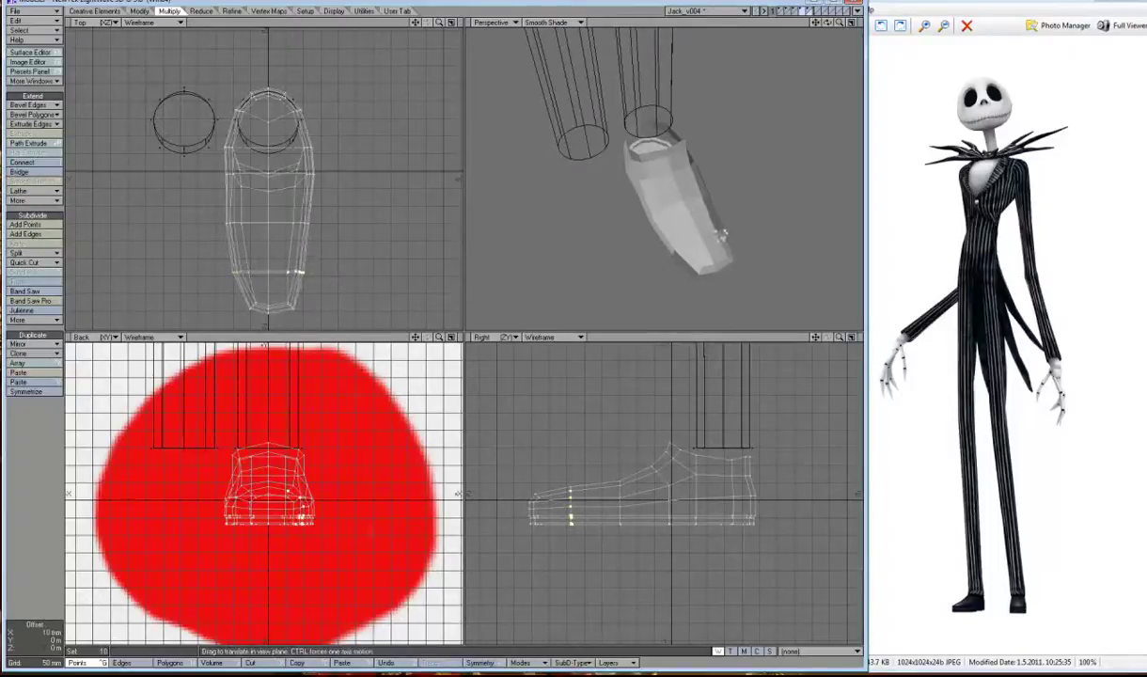
{"action": "key", "text": "space"}
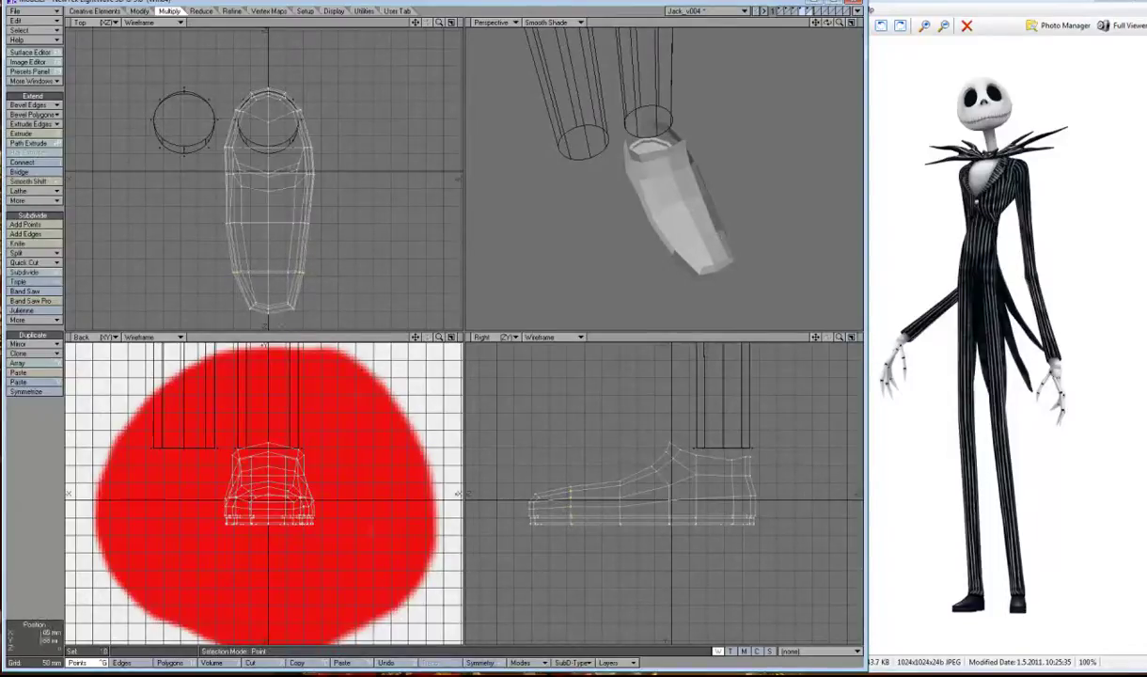
Pull the toe-tip points down slightly and preview the shoe as a smooth surface.
{"action": "left_click", "coordinate": [289, 305]}
{"action": "key", "text": "t"}
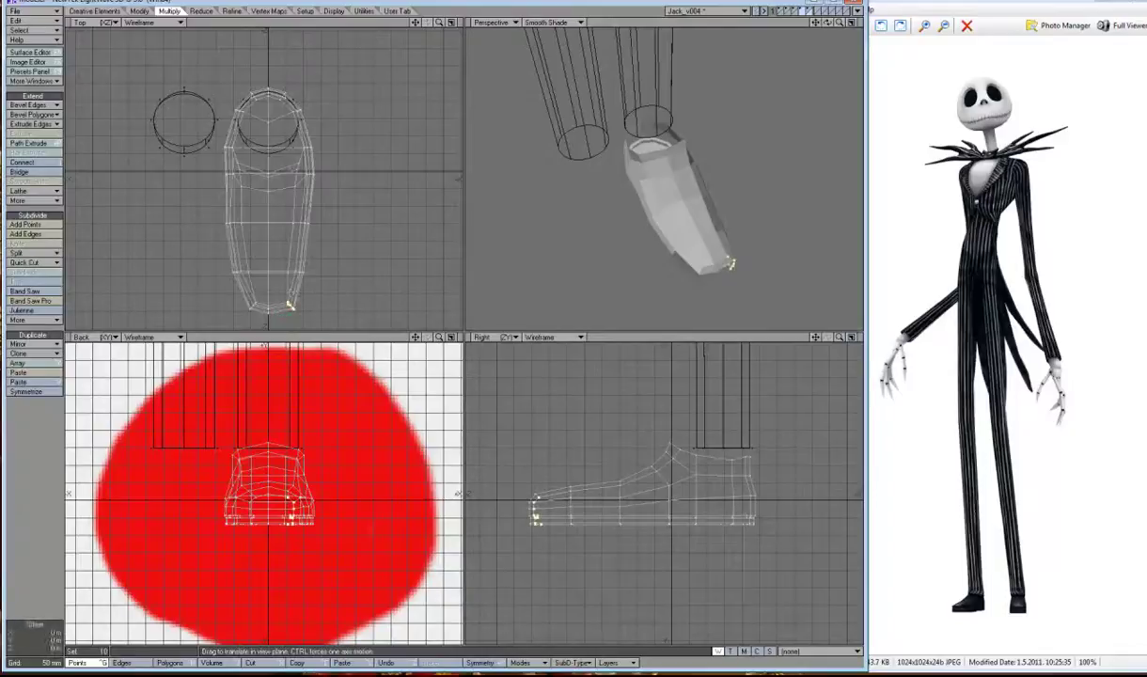
{"action": "left_click_drag", "start_coordinate": [517, 485], "coordinate": [512, 489]}
{"action": "key", "text": "space"}
{"action": "key", "text": "Tab"}
In the faceted, wireframe-shaded side view, move the two heel points.
{"action": "left_click_drag", "start_coordinate": [827, 22], "coordinate": [827, 21]}
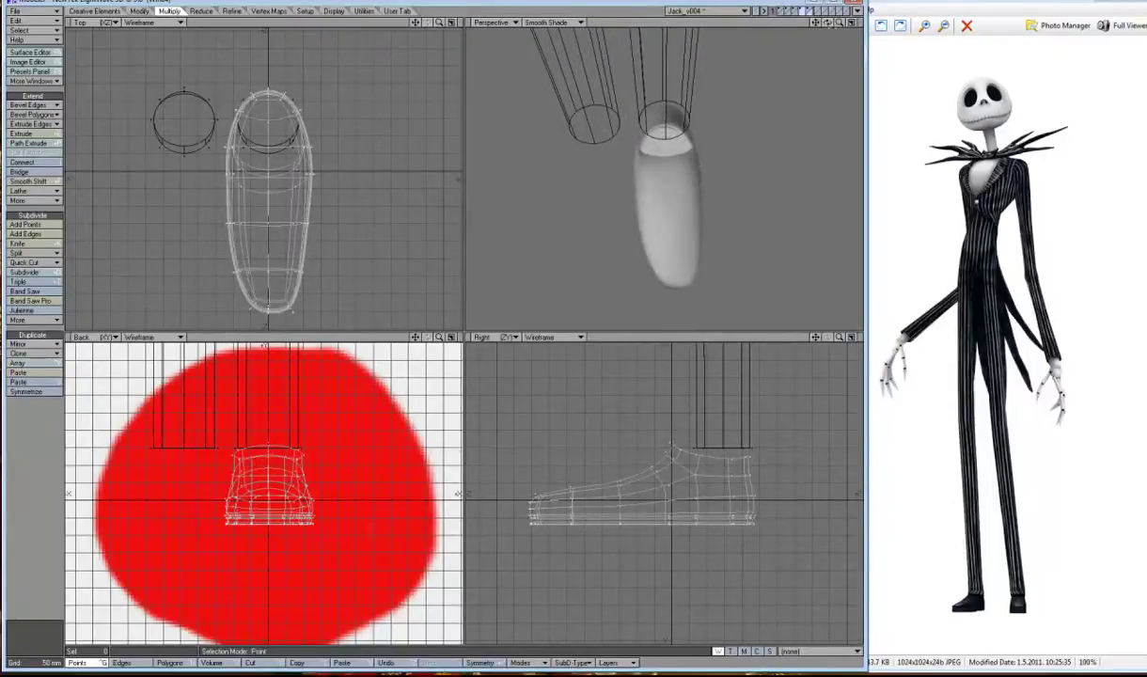
{"action": "key", "text": "Tab"}
{"action": "left_click", "coordinate": [550, 21]}
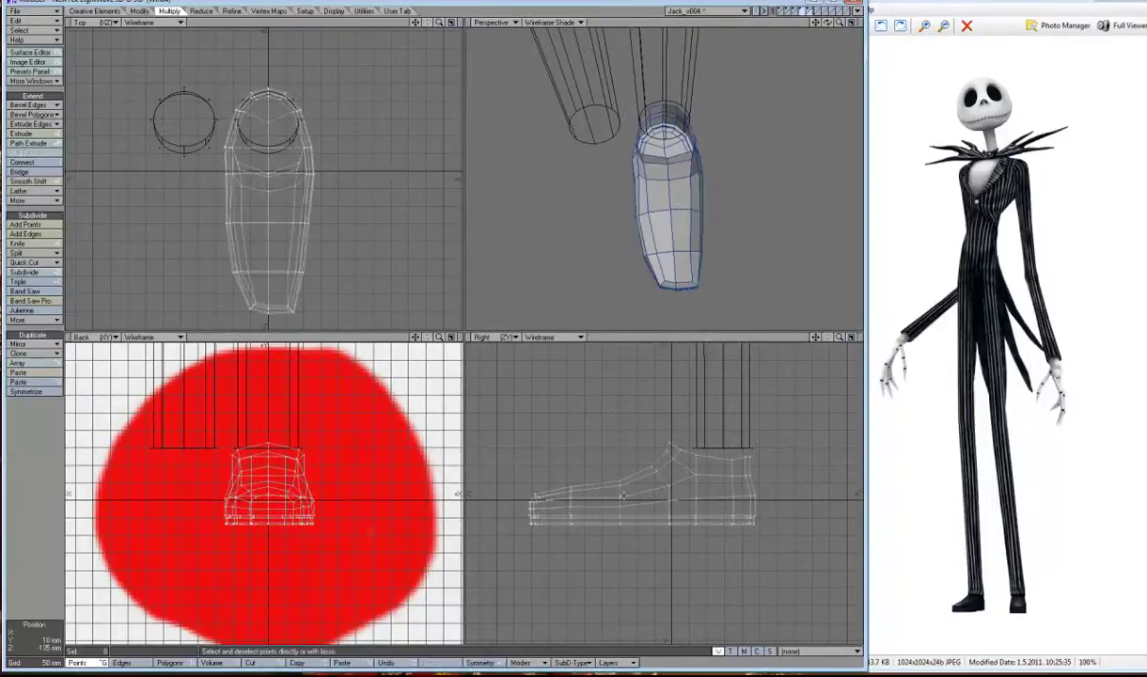
{"action": "left_click_drag", "start_coordinate": [827, 21], "coordinate": [807, 160]}
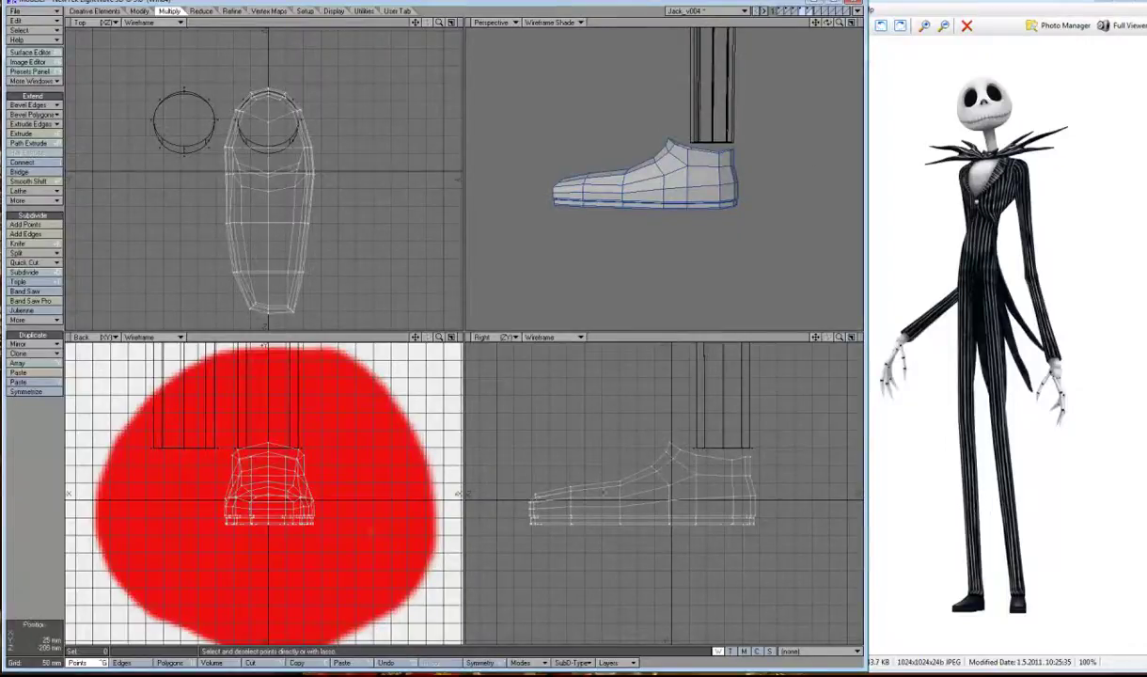
{"action": "scroll", "coordinate": [459, 493], "scroll_direction": "up", "scroll_amount": 3}
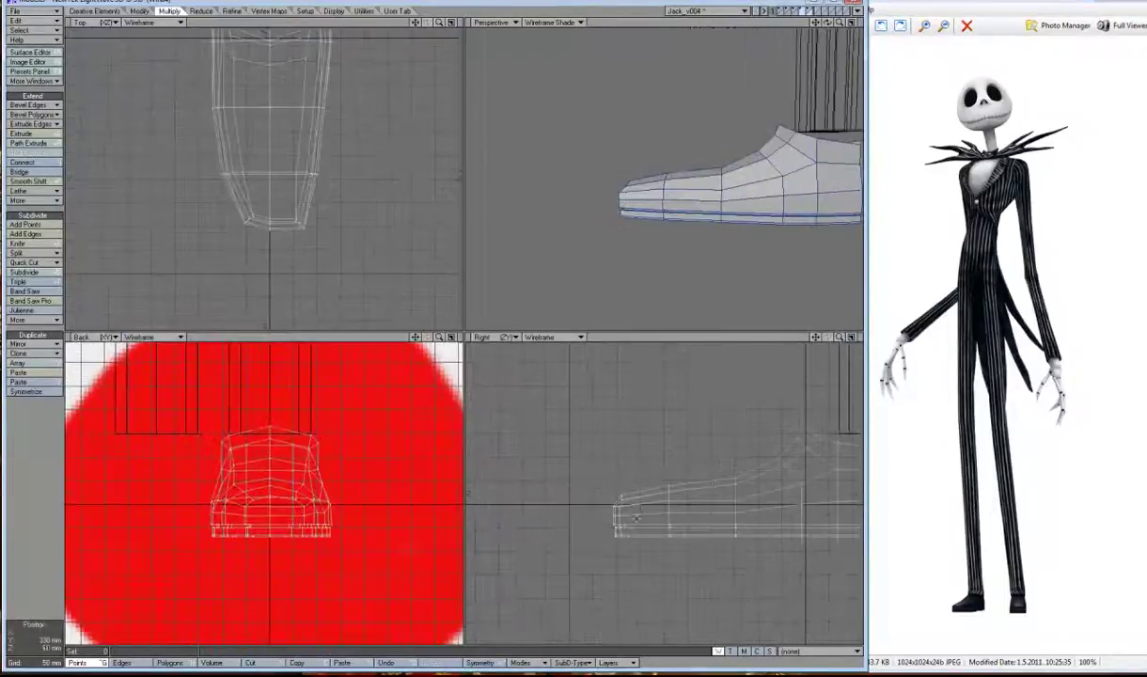
{"action": "left_click_drag", "start_coordinate": [657, 488], "coordinate": [669, 503]}
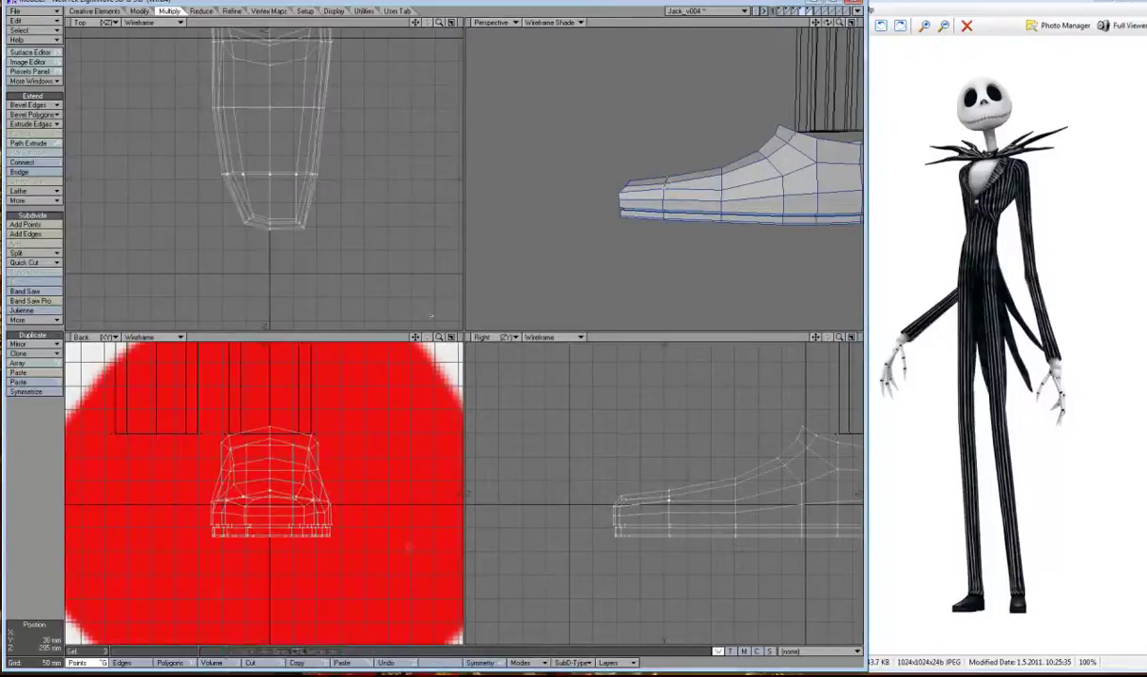
{"action": "key", "text": "t"}
{"action": "key", "text": "slash"}
{"action": "scroll", "coordinate": [464, 493], "scroll_direction": "down", "scroll_amount": 3}
{"action": "scroll", "coordinate": [461, 493], "scroll_direction": "up", "scroll_amount": 2}
{"action": "scroll", "coordinate": [459, 493], "scroll_direction": "down", "scroll_amount": 3}
{"action": "scroll", "coordinate": [459, 493], "scroll_direction": "up", "scroll_amount": 2}
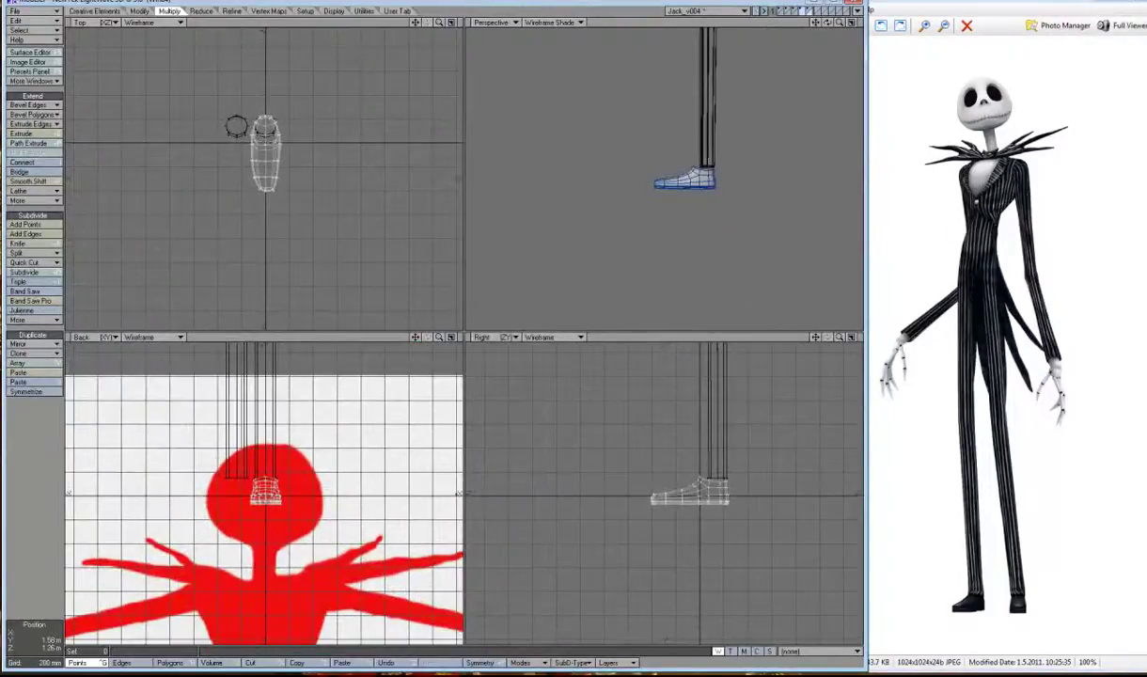
Finish moving the selected points and clear the selection.
{"action": "left_click_drag", "start_coordinate": [827, 22], "coordinate": [835, 26]}
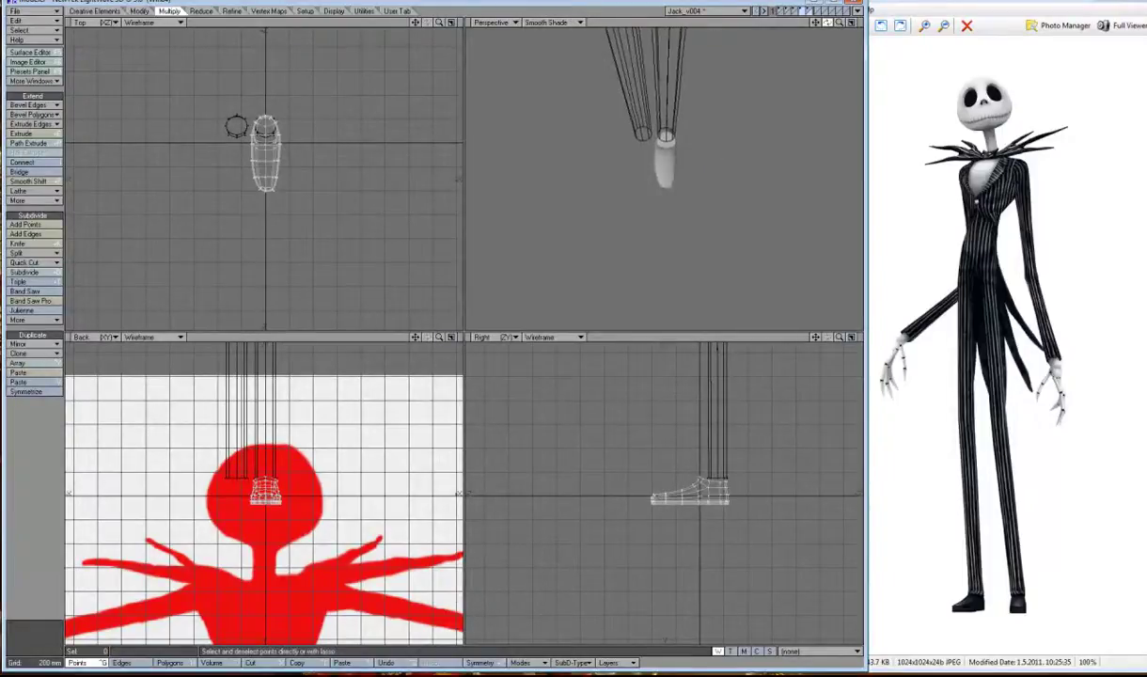
{"action": "scroll", "coordinate": [707, 215], "scroll_direction": "up", "scroll_amount": 3}
{"action": "scroll", "coordinate": [707, 214], "scroll_direction": "down", "scroll_amount": 1}
{"action": "key", "text": "t"}
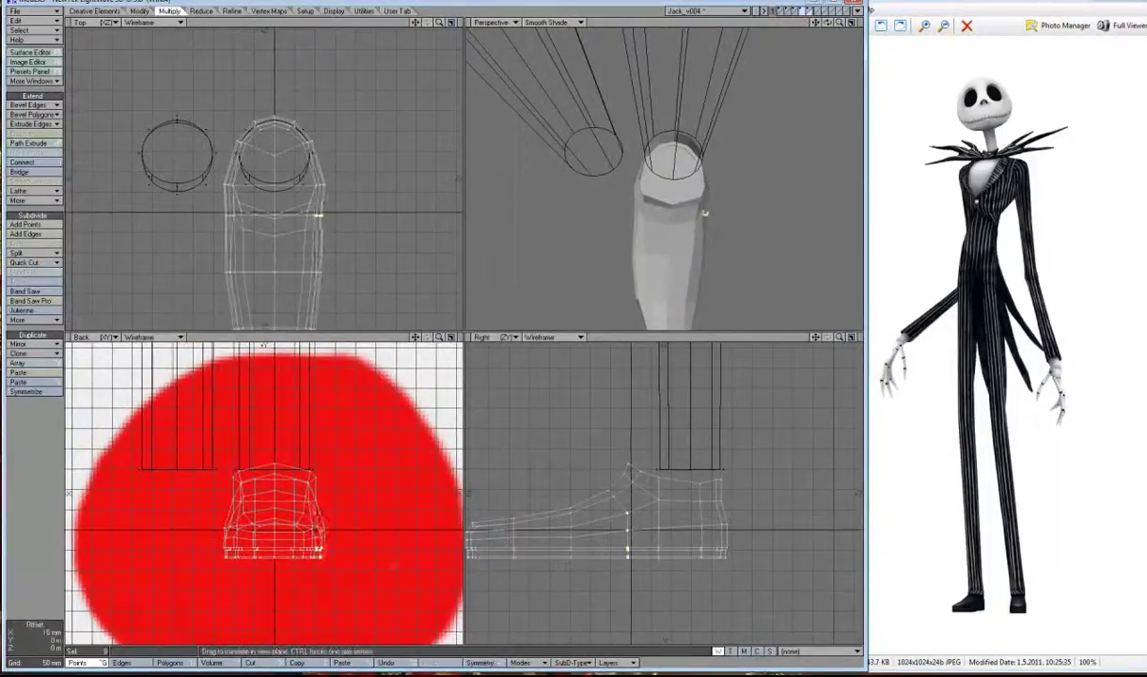
{"action": "key", "text": "space"}
{"action": "key", "text": "slash"}
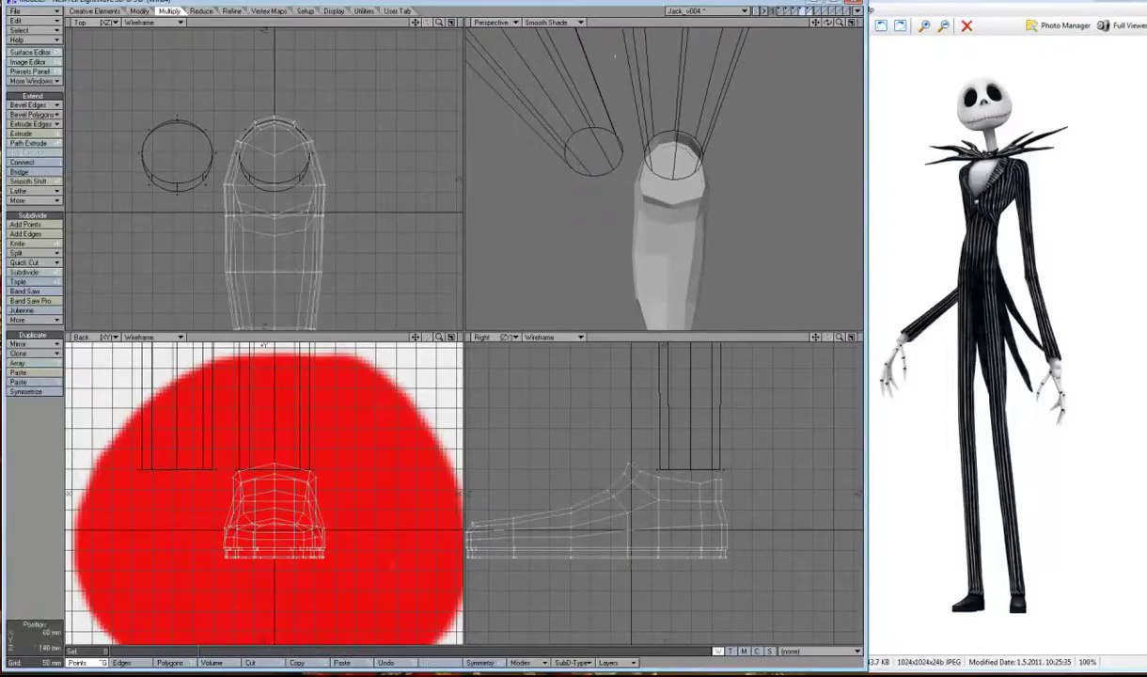
{"action": "left_click_drag", "start_coordinate": [827, 22], "coordinate": [827, 22]}
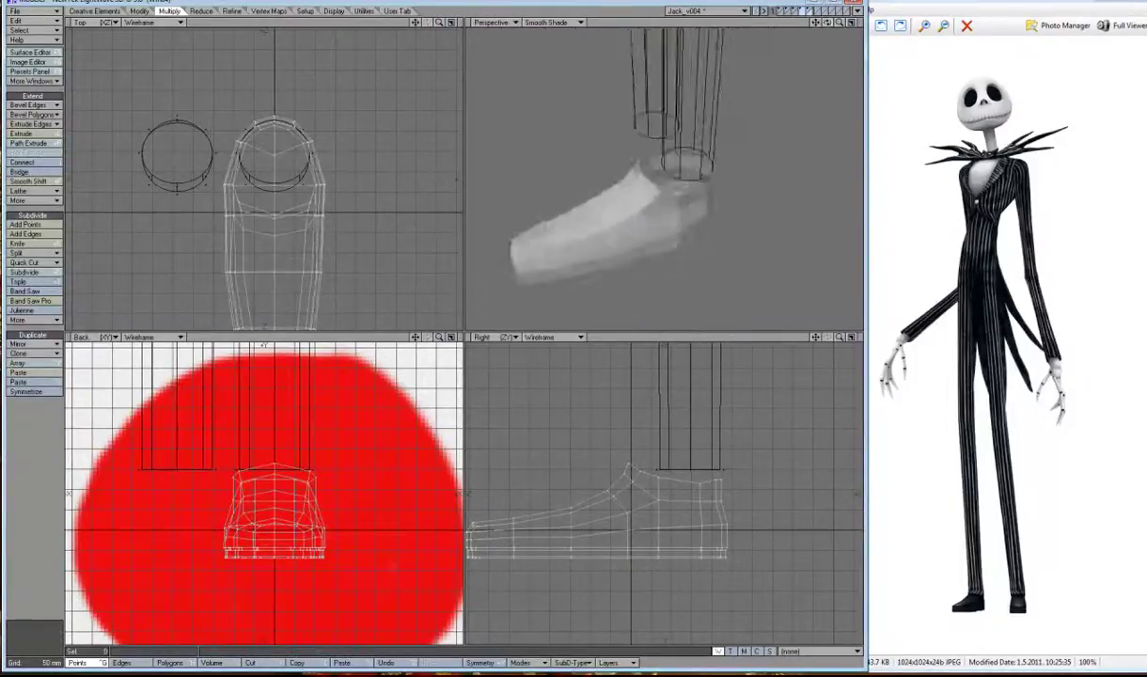
Select the heel polygons and shift them slightly.
{"action": "key", "text": "ctrl+h"}
{"action": "left_click", "coordinate": [691, 232]}
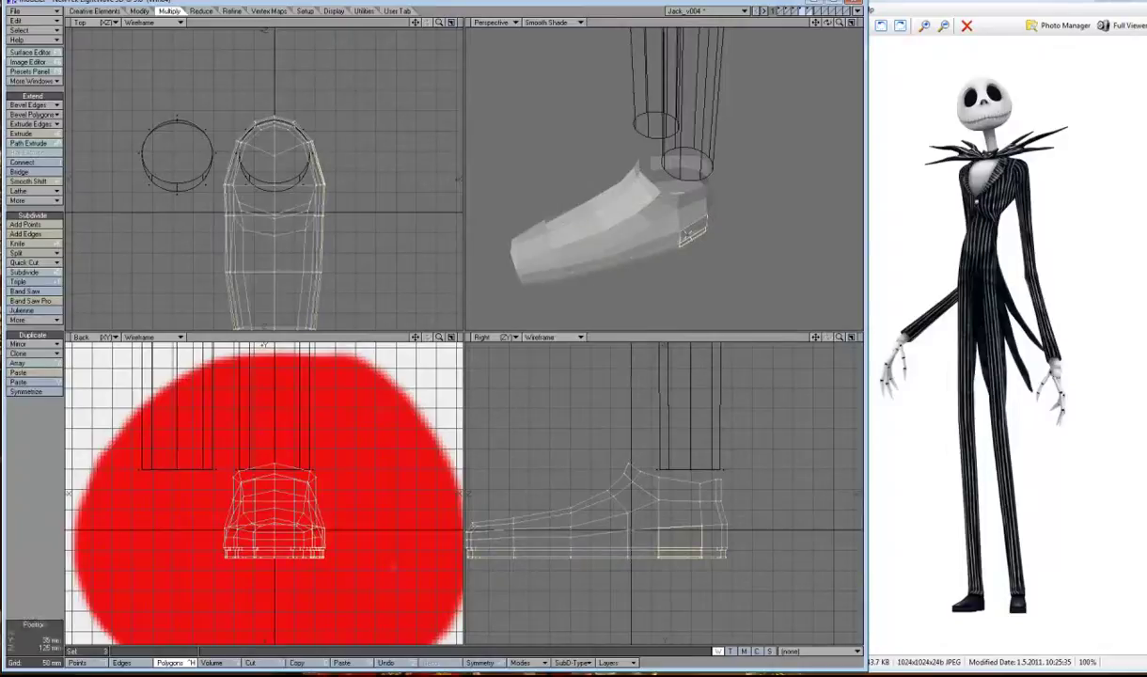
{"action": "left_click", "coordinate": [250, 170]}
{"action": "key", "text": "t"}
{"action": "left_click_drag", "start_coordinate": [434, 317], "coordinate": [425, 317]}
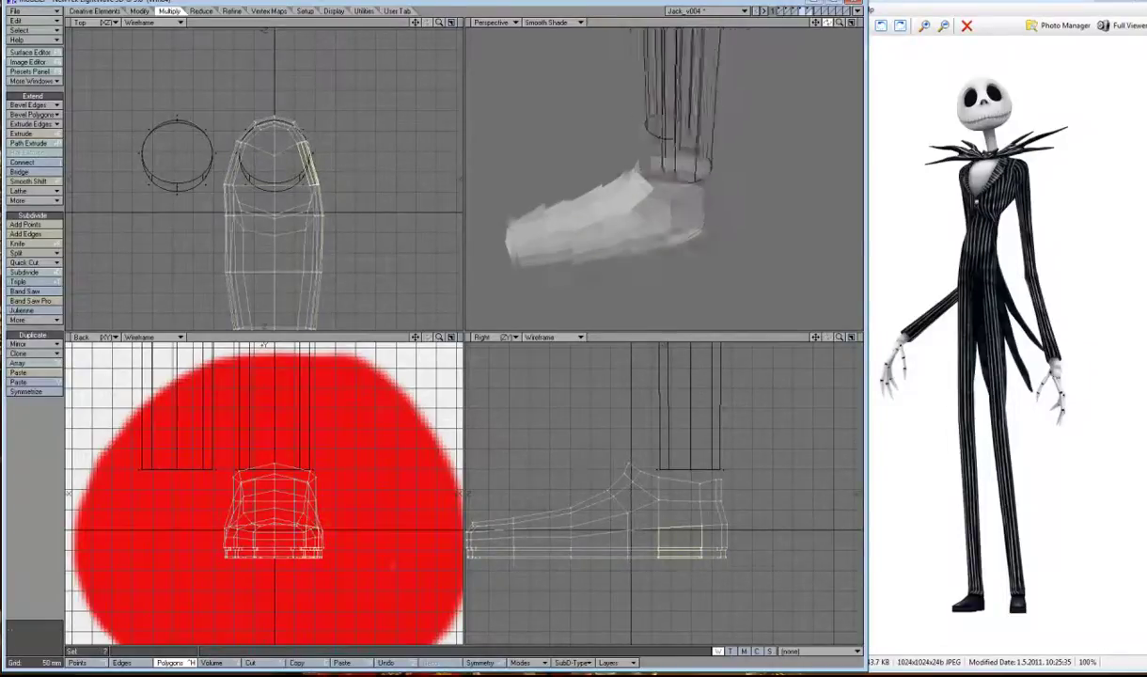
{"action": "left_click_drag", "start_coordinate": [677, 141], "coordinate": [617, 62], "text": "alt"}
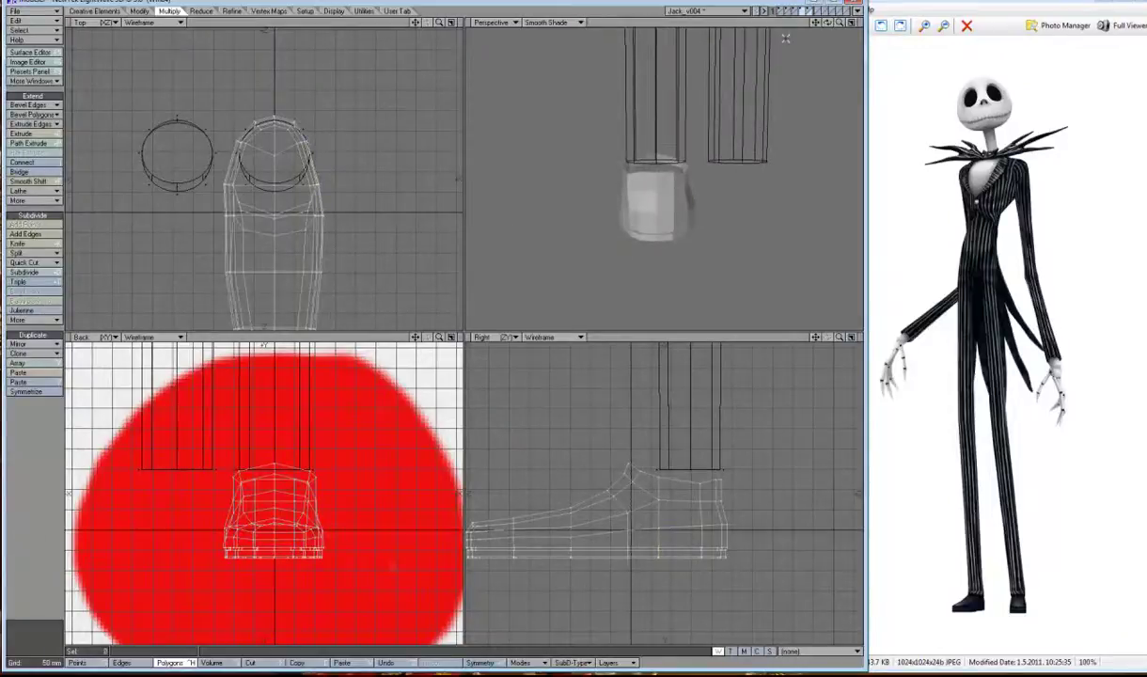
{"action": "left_click_drag", "start_coordinate": [677, 141], "coordinate": [642, 231], "text": "alt"}
Back in Points mode, nudge the shoe points and zoom out to the whole leg.
{"action": "key", "text": "ctrl+g"}
{"action": "key", "text": "t"}
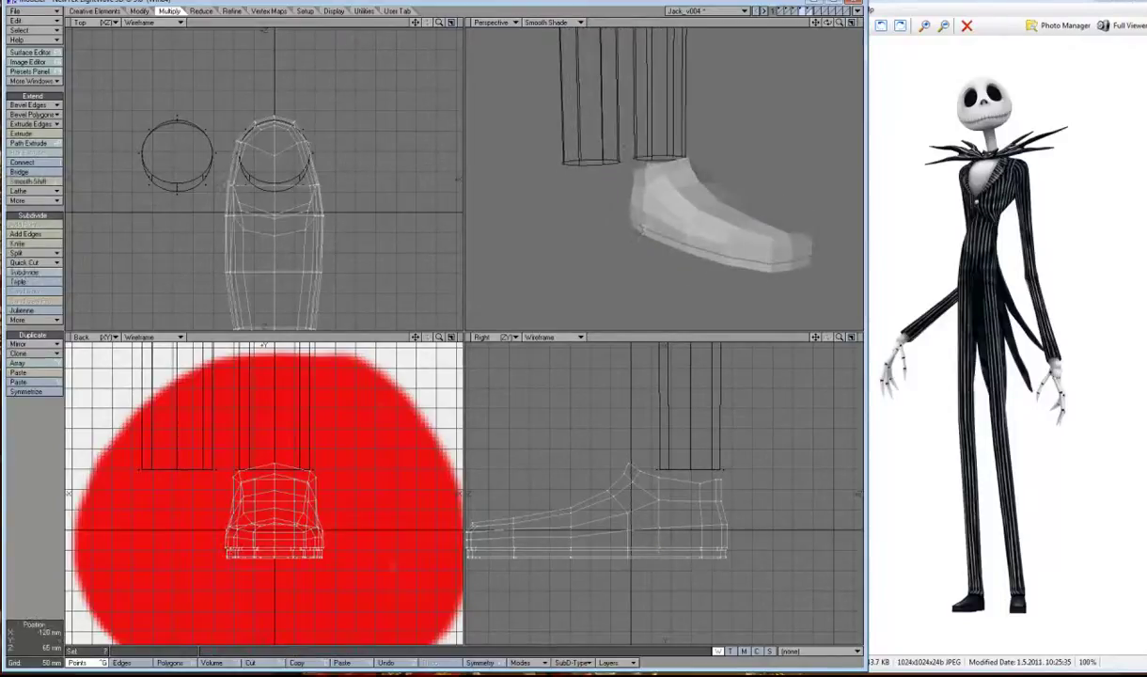
{"action": "mouse_move", "coordinate": [642, 231]}
{"action": "left_mouse_down", "text": "alt"}
{"action": "mouse_move", "coordinate": [675, 169]}
{"action": "mouse_move", "coordinate": [621, 206]}
{"action": "mouse_move", "coordinate": [639, 226]}
{"action": "left_mouse_up", "text": "alt"}
{"action": "key", "text": "a"}
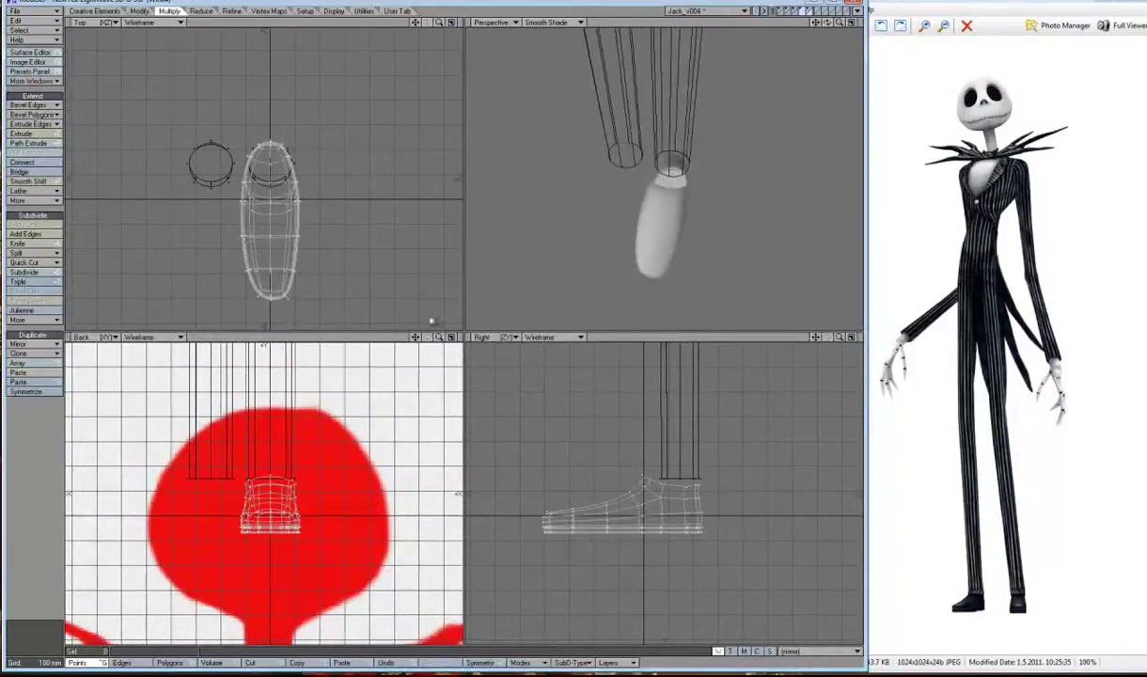
Nudge shoe points into place and select points along the shoe's lower edge.
{"action": "key", "text": "."}
{"action": "left_click_drag", "start_coordinate": [262, 346], "coordinate": [263, 327], "text": "alt"}
{"action": "left_click_drag", "start_coordinate": [677, 169], "coordinate": [662, 141], "text": "alt"}
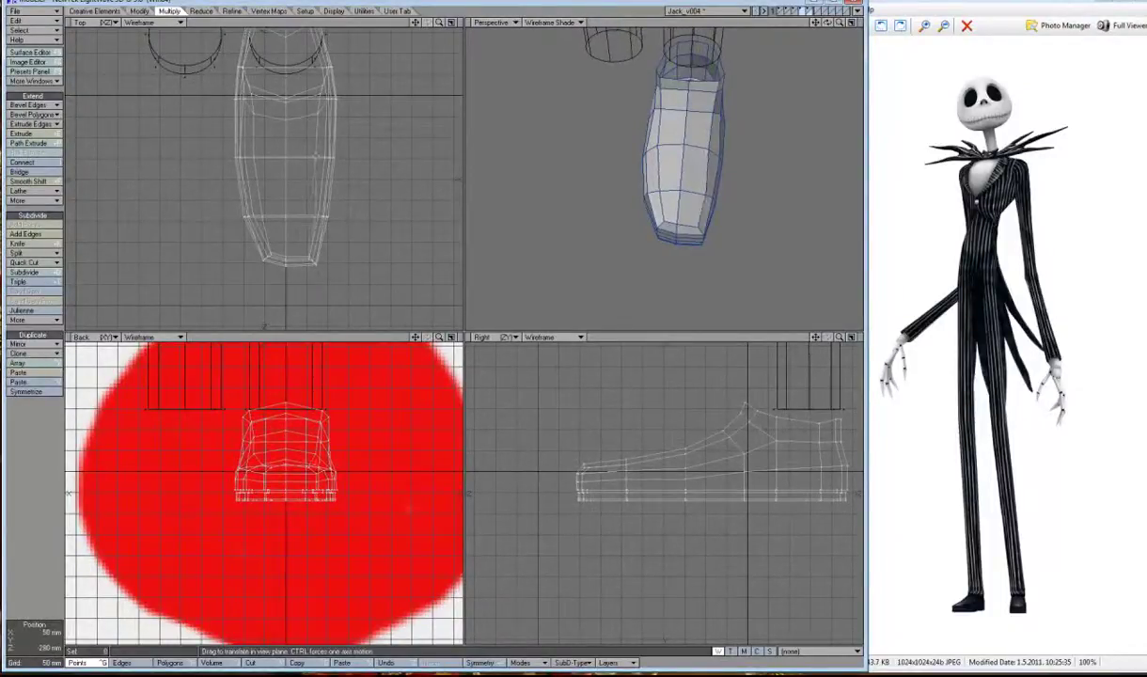
{"action": "left_click_drag", "start_coordinate": [316, 156], "coordinate": [290, 192]}
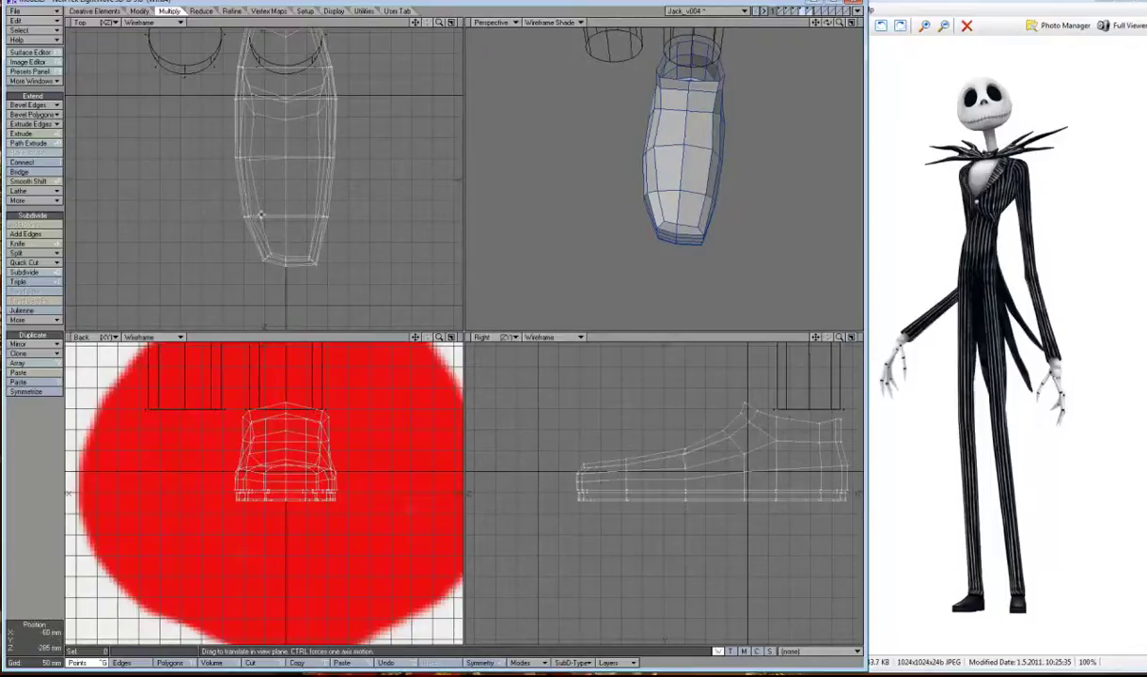
{"action": "left_click_drag", "start_coordinate": [670, 203], "coordinate": [680, 29], "text": "alt"}
{"action": "left_click_drag", "start_coordinate": [554, 23], "coordinate": [573, 28]}
{"action": "key", "text": "comma"}
{"action": "left_click_drag", "start_coordinate": [489, 315], "coordinate": [431, 321], "text": "alt"}
{"action": "key", "text": "period"}
{"action": "key", "text": "period"}
{"action": "left_click_drag", "start_coordinate": [555, 23], "coordinate": [540, 29]}
{"action": "left_click_drag", "start_coordinate": [264, 487], "coordinate": [362, 487]}
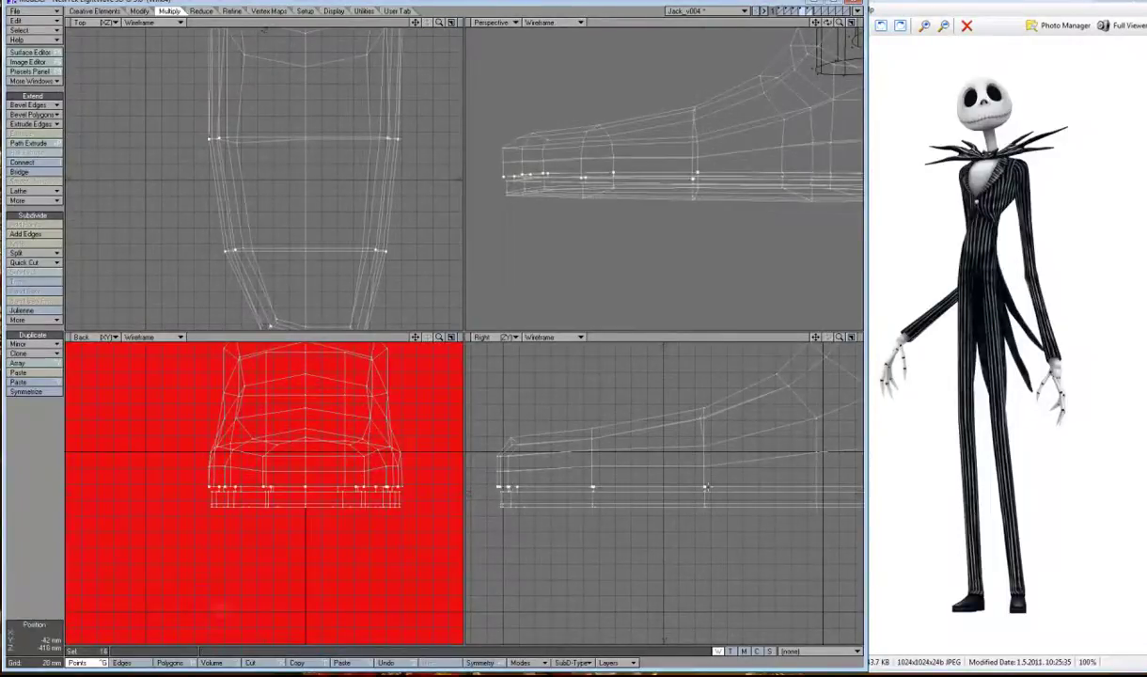
{"action": "scroll", "coordinate": [602, 473], "scroll_direction": "down", "scroll_amount": 2}
{"action": "scroll", "coordinate": [602, 473], "scroll_direction": "down", "scroll_amount": 2}
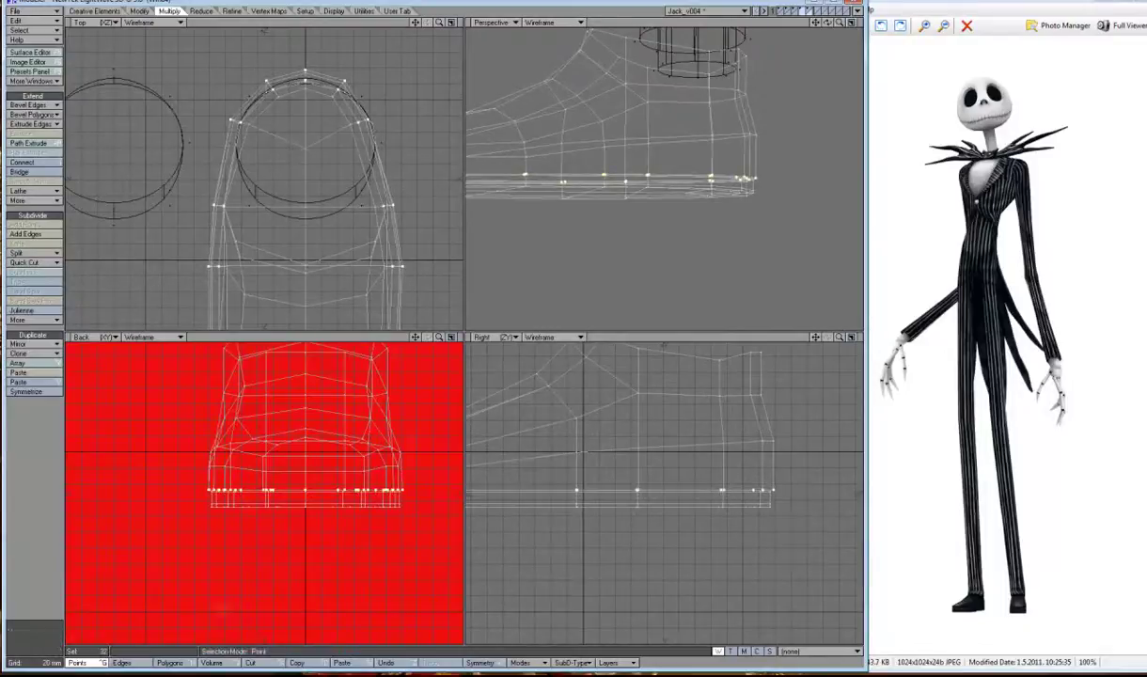
Move the sole's front corner points toward the toe.
{"action": "left_click", "coordinate": [47, 619]}
{"action": "left_click", "coordinate": [760, 501]}
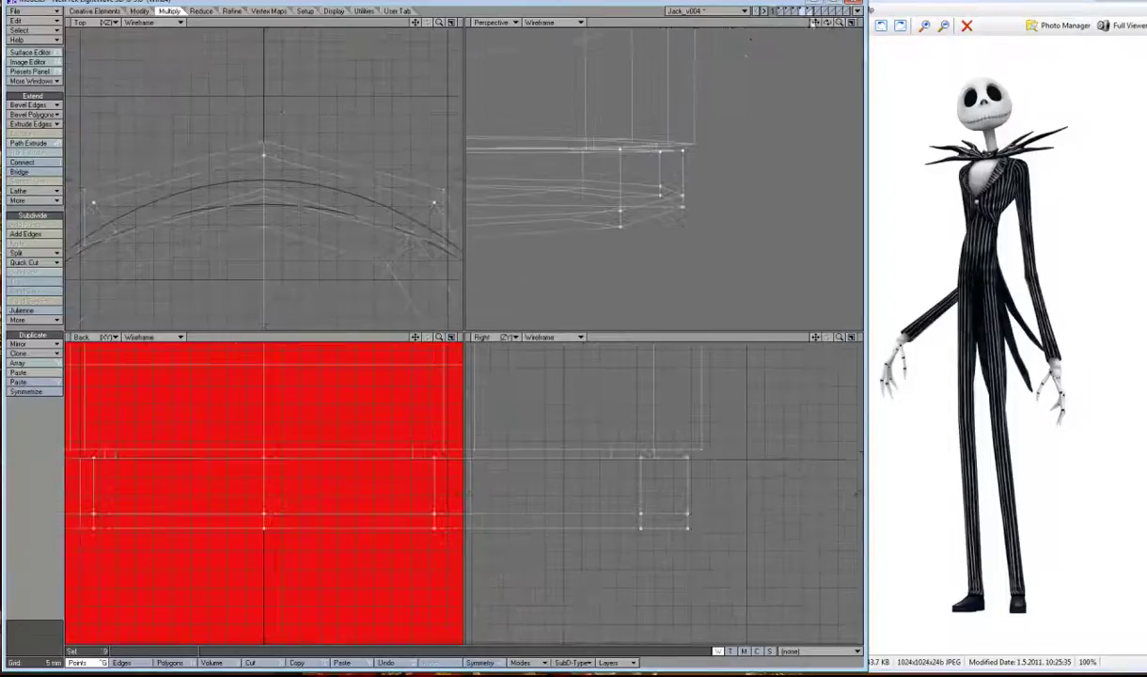
{"action": "key", "text": "shift+a"}
{"action": "left_click_drag", "start_coordinate": [826, 22], "coordinate": [777, 23]}
{"action": "key", "text": "t"}
{"action": "left_click_drag", "start_coordinate": [658, 489], "coordinate": [685, 489]}
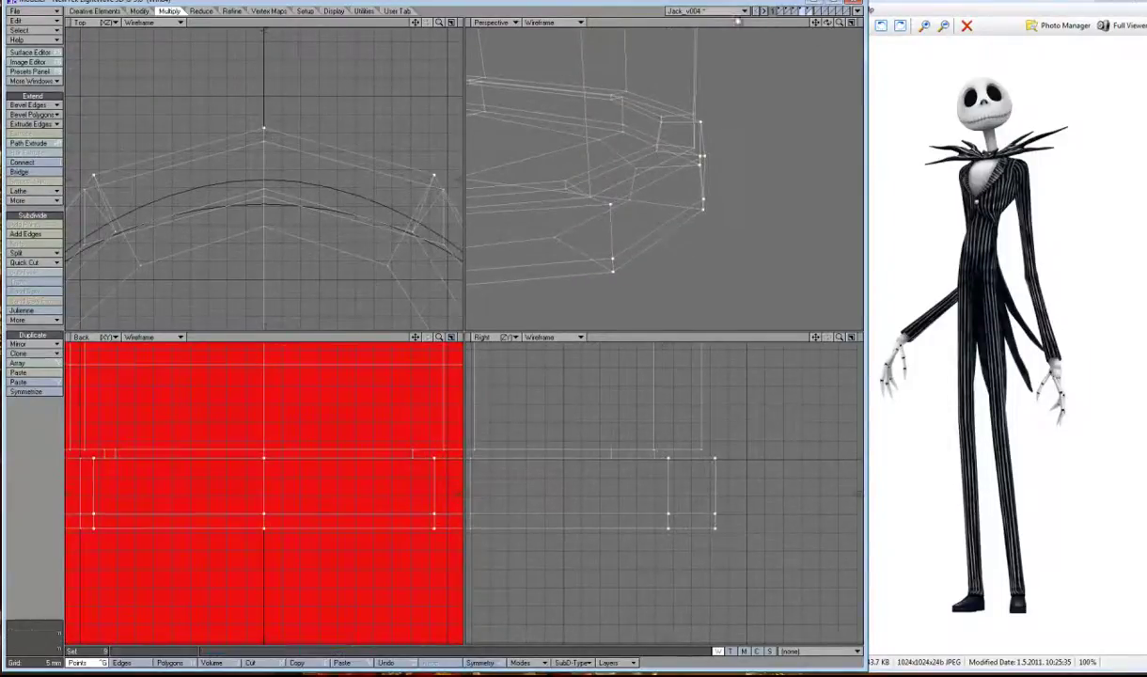
{"action": "key", "text": "a"}
Try scaling the corner points, then select the shoe's bottom row of points.
{"action": "left_click", "coordinate": [539, 21]}
{"action": "left_click", "coordinate": [605, 84]}
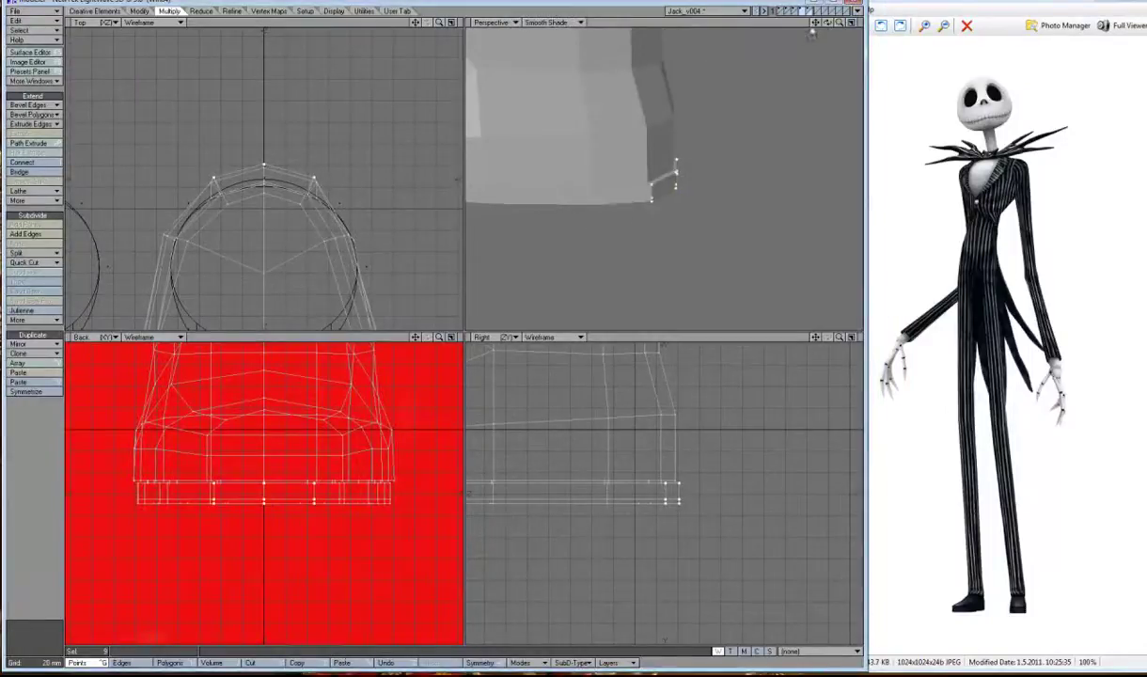
{"action": "left_click_drag", "start_coordinate": [604, 85], "coordinate": [620, 235], "text": "alt"}
{"action": "key", "text": "h"}
{"action": "key", "text": "2"}
{"action": "key", "text": "a"}
{"action": "scroll", "coordinate": [433, 322], "scroll_direction": "down", "scroll_amount": 5}
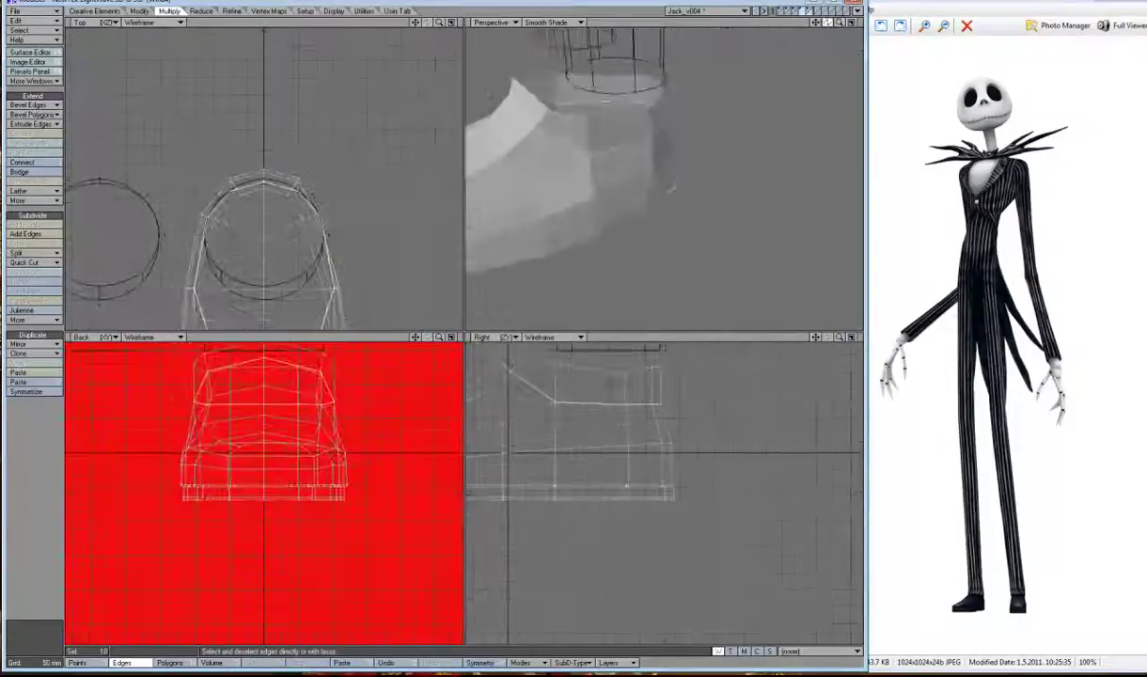
{"action": "key", "text": "3"}
{"action": "mouse_move", "coordinate": [828, 29]}
{"action": "left_mouse_down"}
{"action": "mouse_move", "coordinate": [846, 37]}
{"action": "mouse_move", "coordinate": [797, 34]}
{"action": "left_mouse_up"}
{"action": "key", "text": "1"}
{"action": "left_click_drag", "start_coordinate": [470, 491], "coordinate": [666, 490]}
Select the whole bottom band of sole polygons with wireframe-overlay shading.
{"action": "left_click", "coordinate": [172, 663]}
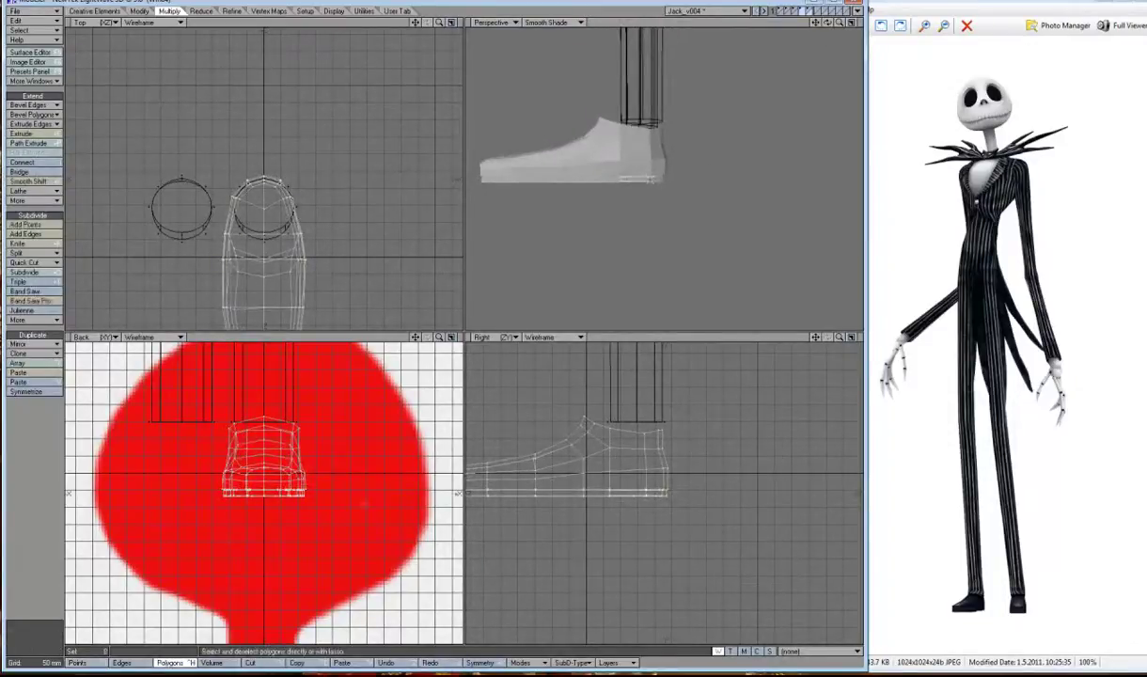
{"action": "key", "text": "shift+a"}
{"action": "left_click", "coordinate": [550, 22]}
{"action": "left_click", "coordinate": [515, 62]}
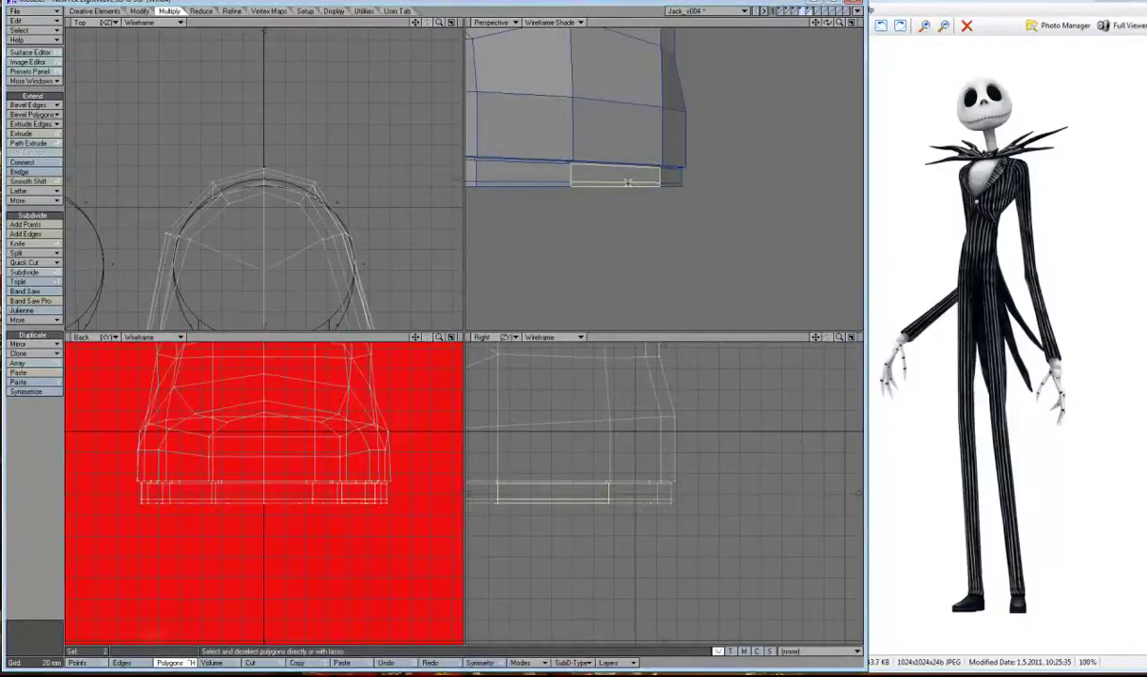
{"action": "left_click_drag", "start_coordinate": [569, 170], "coordinate": [489, 175]}
{"action": "left_click", "coordinate": [201, 10]}
{"action": "mouse_move", "coordinate": [470, 172]}
{"action": "left_mouse_down"}
{"action": "mouse_move", "coordinate": [667, 178]}
{"action": "mouse_move", "coordinate": [574, 177]}
{"action": "left_mouse_up"}
{"action": "left_click", "coordinate": [609, 203]}
{"action": "key", "text": "l"}
Stretch the bottom sole band to about 106% so it flares past the upper.
{"action": "key", "text": "h"}
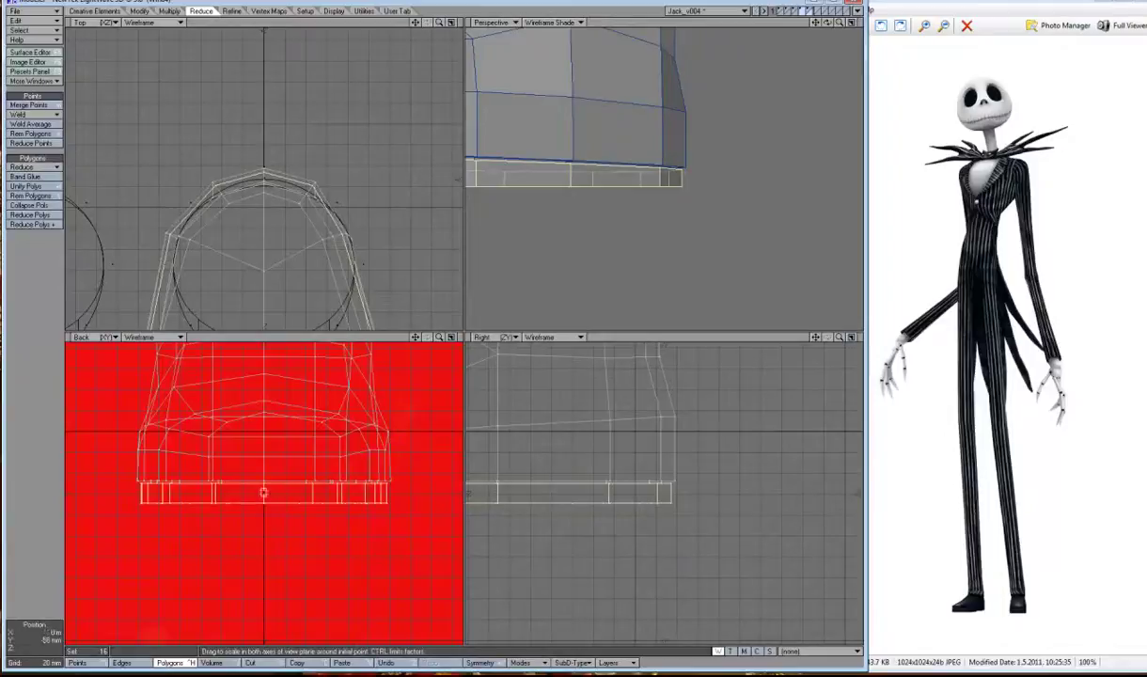
{"action": "left_click_drag", "start_coordinate": [263, 492], "coordinate": [278, 493]}
{"action": "key", "text": "comma"}
{"action": "key", "text": "comma"}
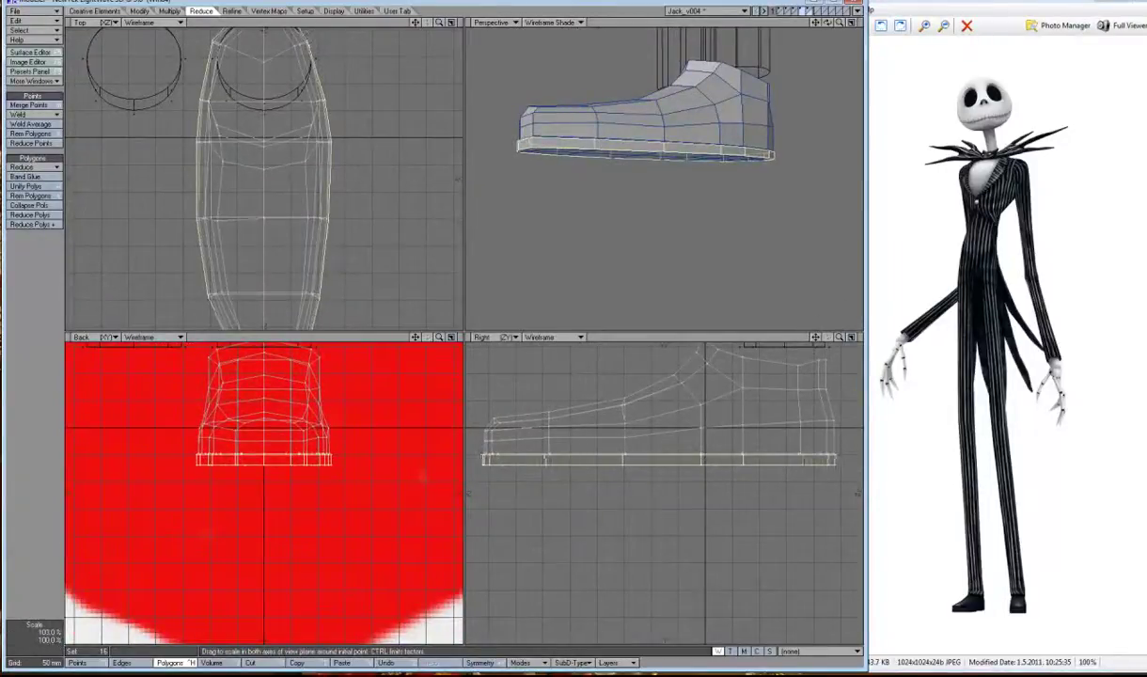
{"action": "key", "text": "ctrl+g"}
{"action": "key", "text": "ctrl+h"}
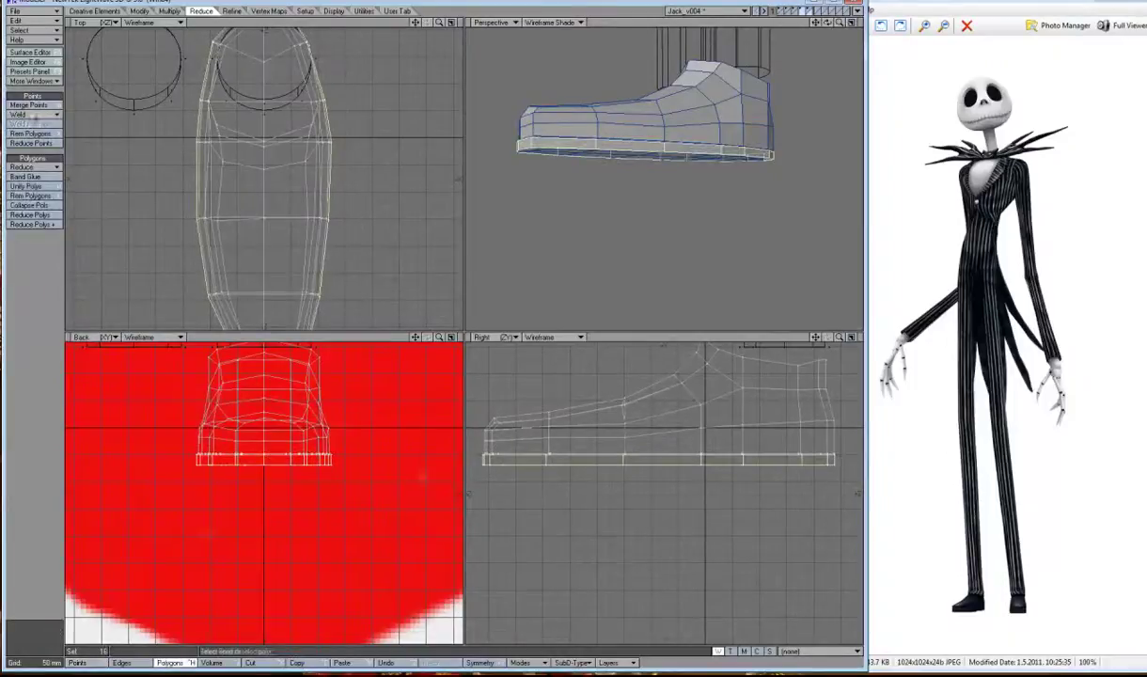
{"action": "left_click", "coordinate": [169, 11]}
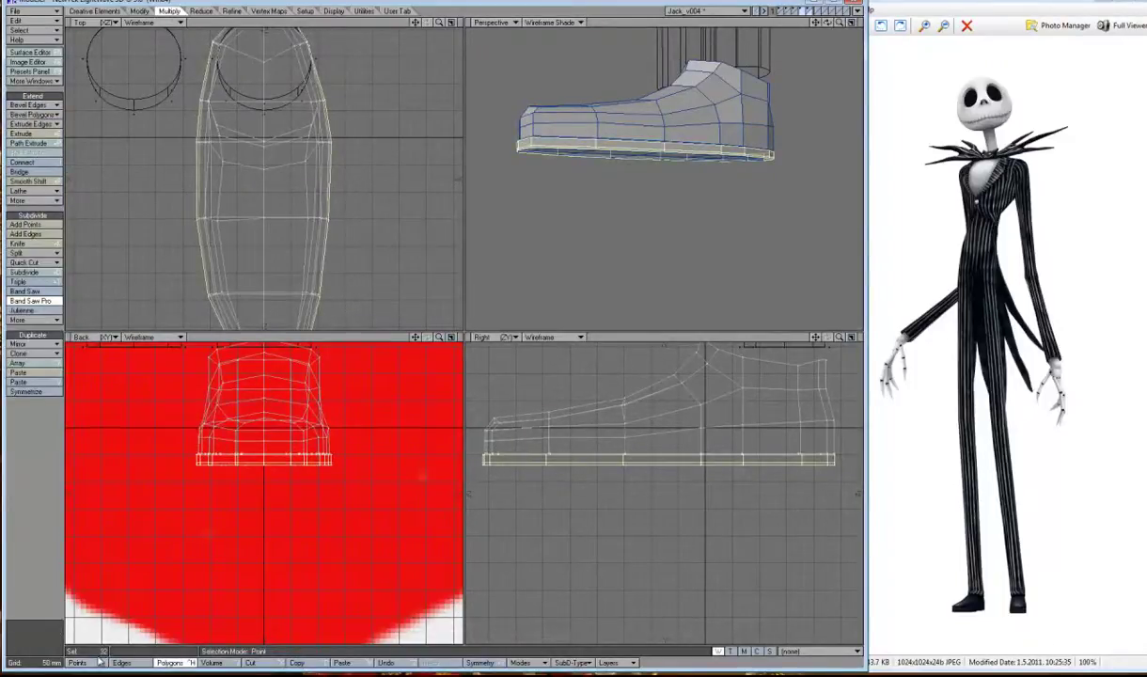
Cut a new edge loop around the sole and preview the smooth subdivided shoe.
{"action": "key", "text": "n"}
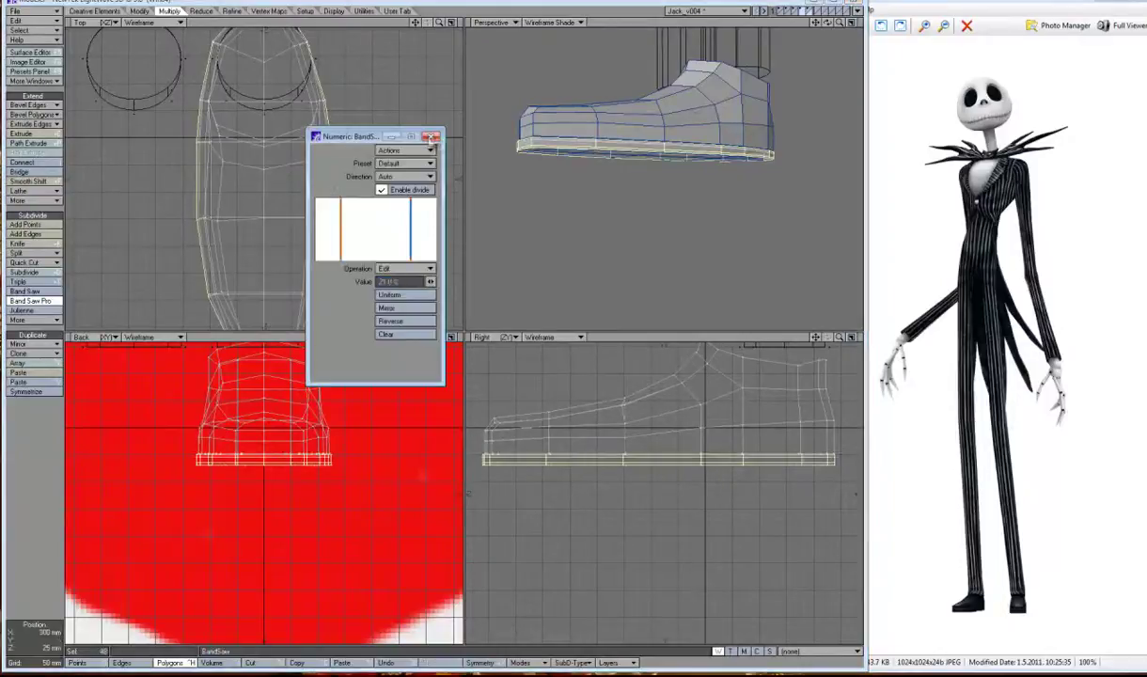
{"action": "key", "text": "n"}
{"action": "key", "text": "ctrl+g"}
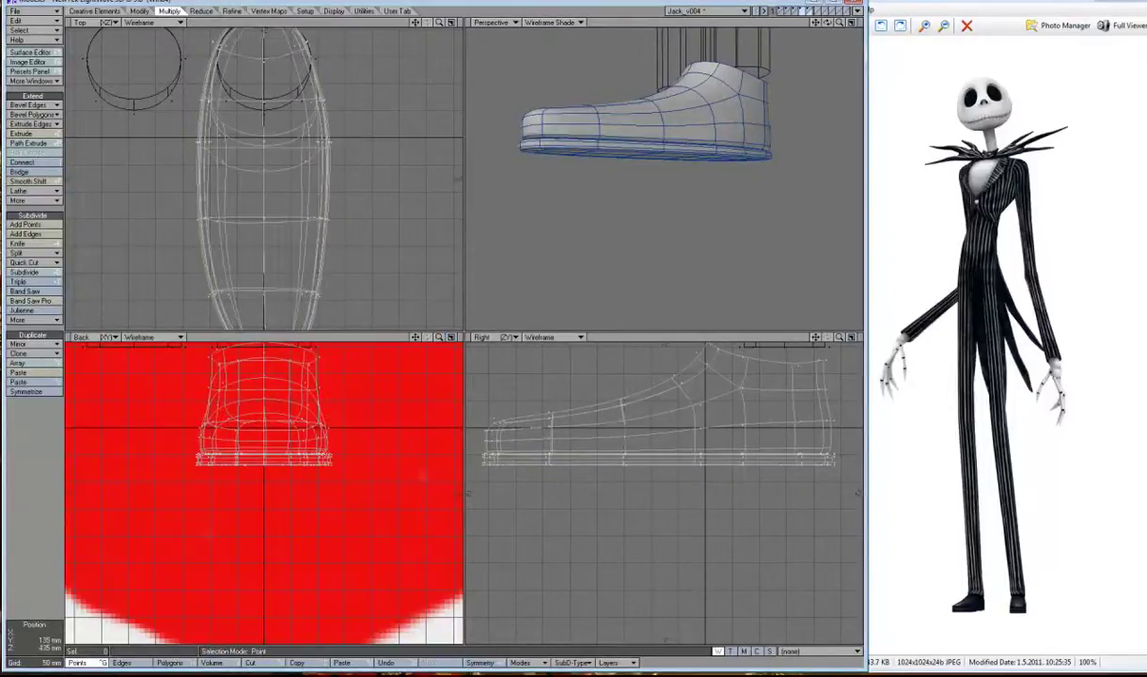
{"action": "right_click_drag", "start_coordinate": [184, 447], "coordinate": [343, 475]}
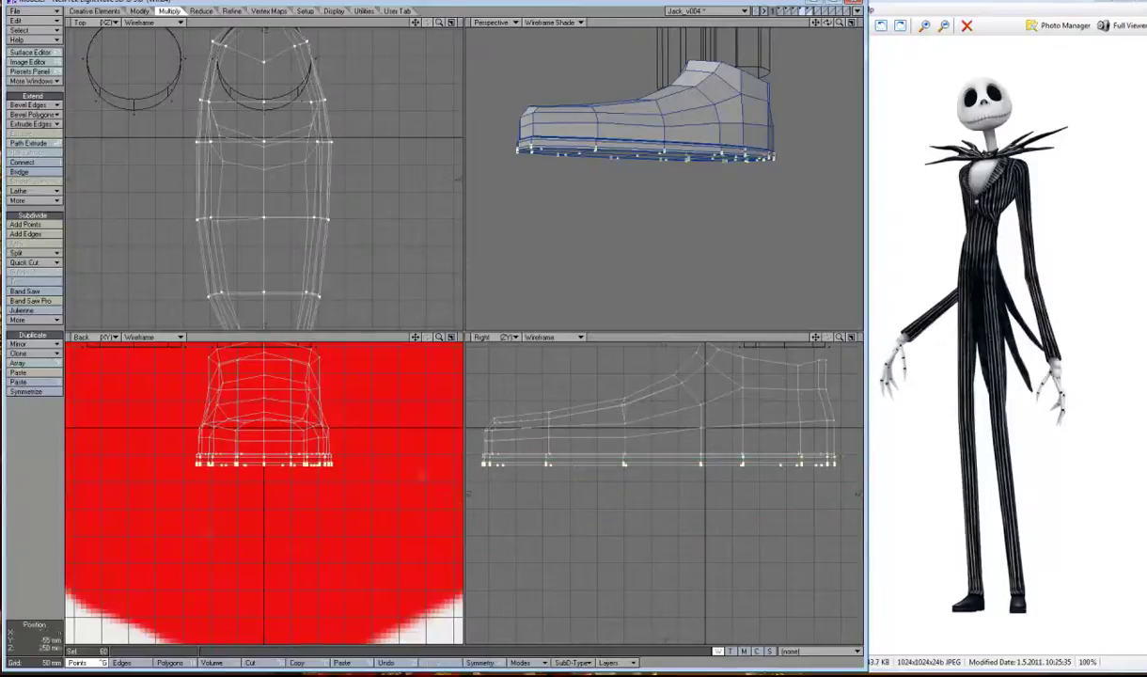
{"action": "left_click_drag", "start_coordinate": [840, 461], "coordinate": [839, 458]}
{"action": "key", "text": "u"}
{"action": "key", "text": "space"}
{"action": "key", "text": "Tab"}
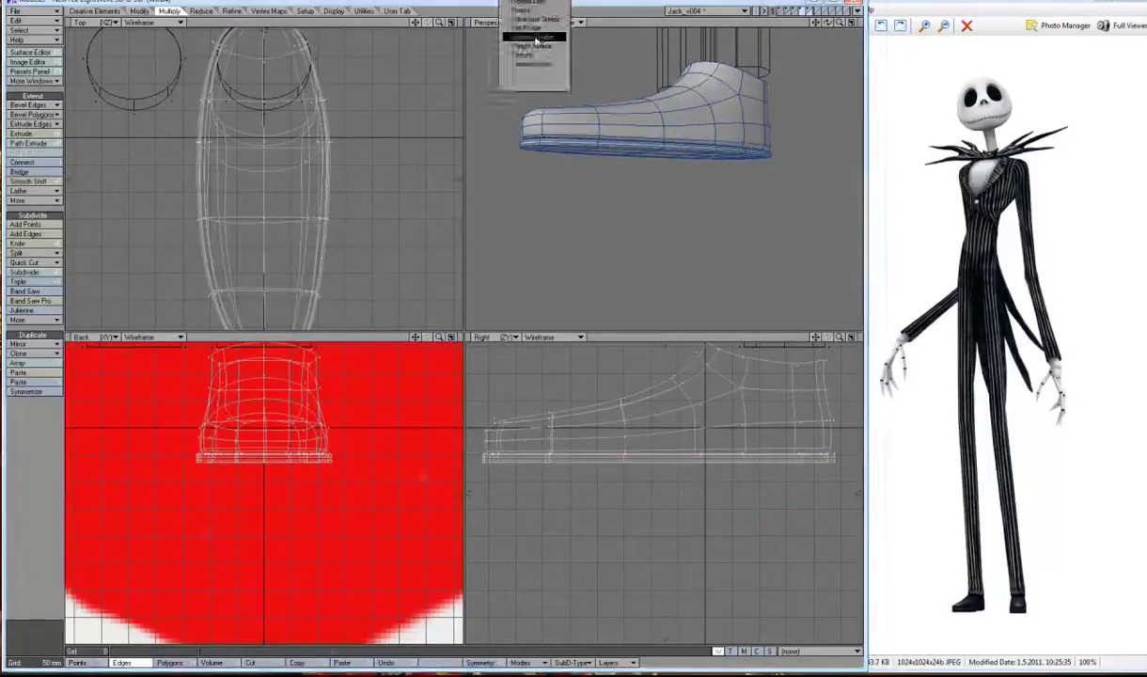
{"action": "mouse_move", "coordinate": [827, 22]}
{"action": "left_mouse_down"}
{"action": "mouse_move", "coordinate": [827, 57]}
{"action": "mouse_move", "coordinate": [834, 23]}
{"action": "mouse_move", "coordinate": [833, 42]}
{"action": "left_mouse_up"}
Slice a single Band Saw Pro loop around the sole rim, removing the extra divide.
{"action": "left_click", "coordinate": [169, 662]}
{"action": "left_click_drag", "start_coordinate": [527, 103], "coordinate": [517, 89], "text": "alt"}
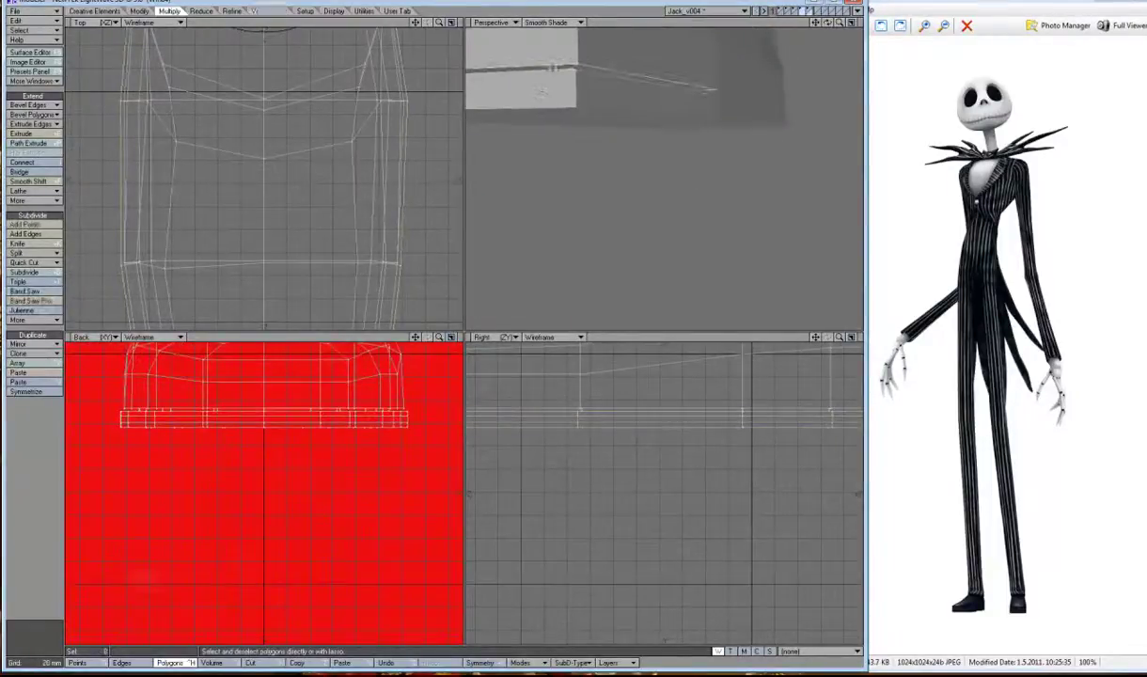
{"action": "left_click", "coordinate": [31, 300]}
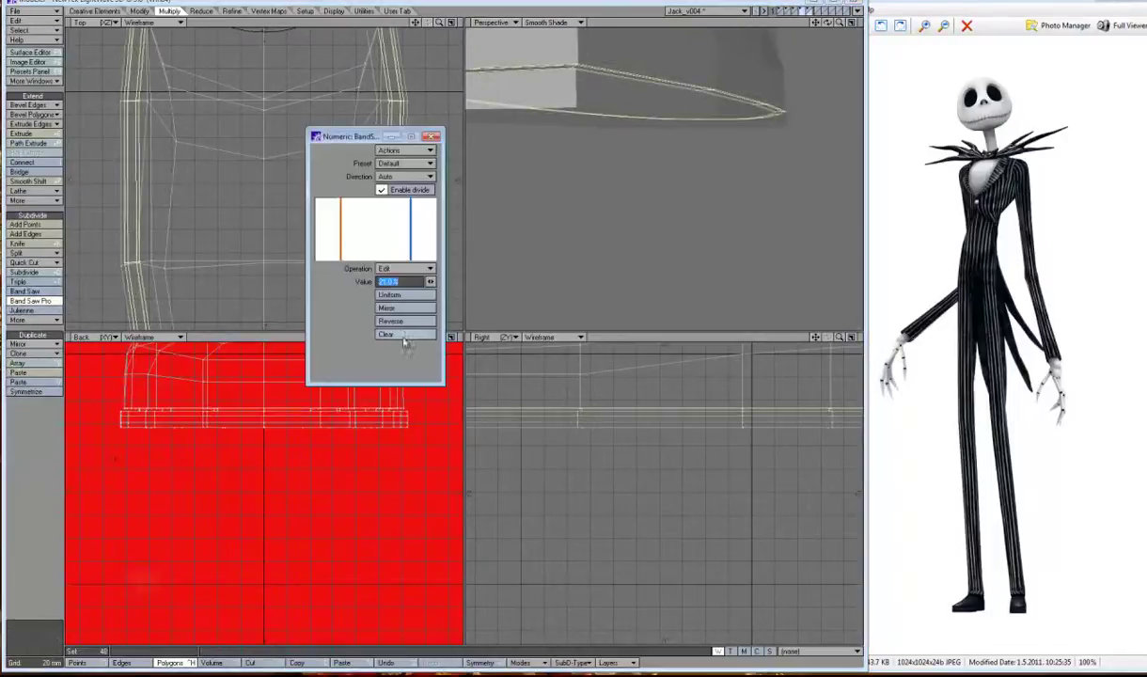
{"action": "left_click_drag", "start_coordinate": [404, 269], "coordinate": [410, 230]}
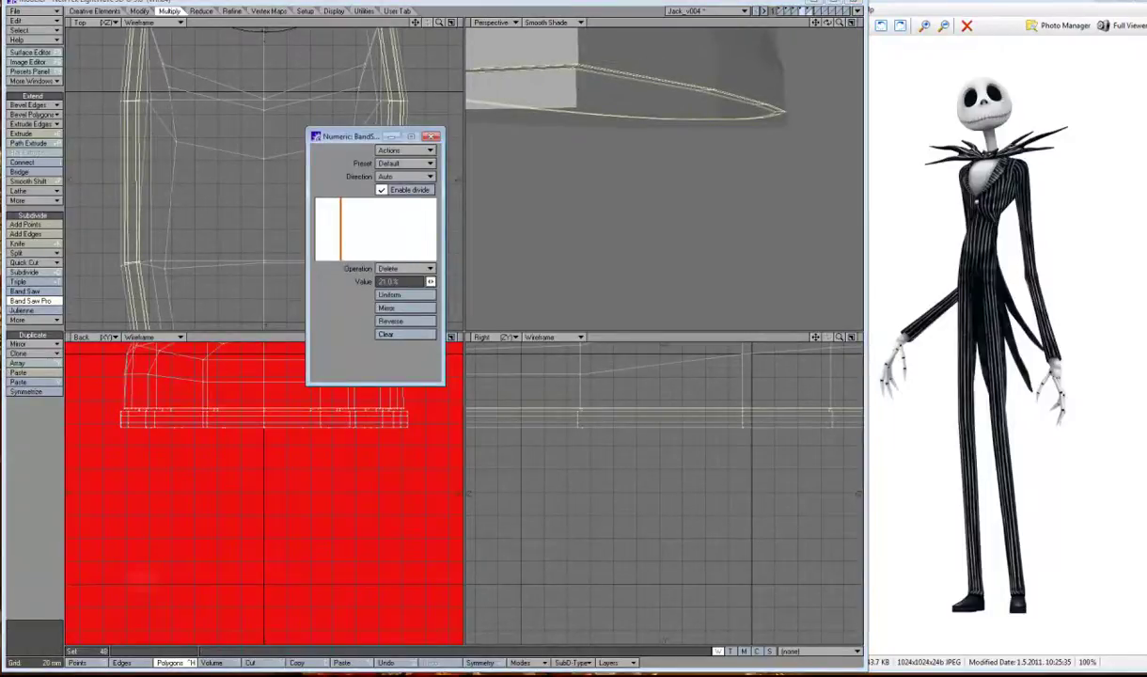
{"action": "key", "text": "space"}
{"action": "key", "text": "ctrl+g"}
{"action": "key", "text": "comma"}
{"action": "key", "text": "comma"}
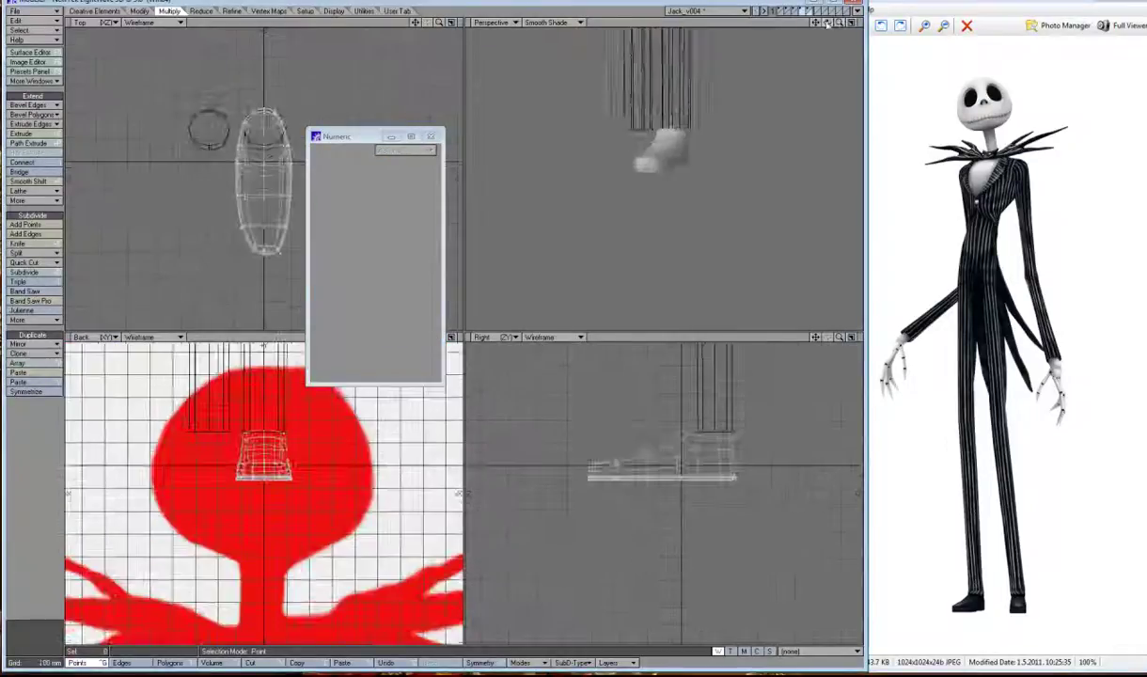
Select the full loop of sole-rim polygons on the faceted mesh.
{"action": "key", "text": "a"}
{"action": "key", "text": "Tab"}
{"action": "key", "text": "ctrl+h"}
{"action": "key", "text": "period"}
{"action": "left_click_drag", "start_coordinate": [826, 28], "coordinate": [791, 29]}
{"action": "left_click", "coordinate": [640, 208]}
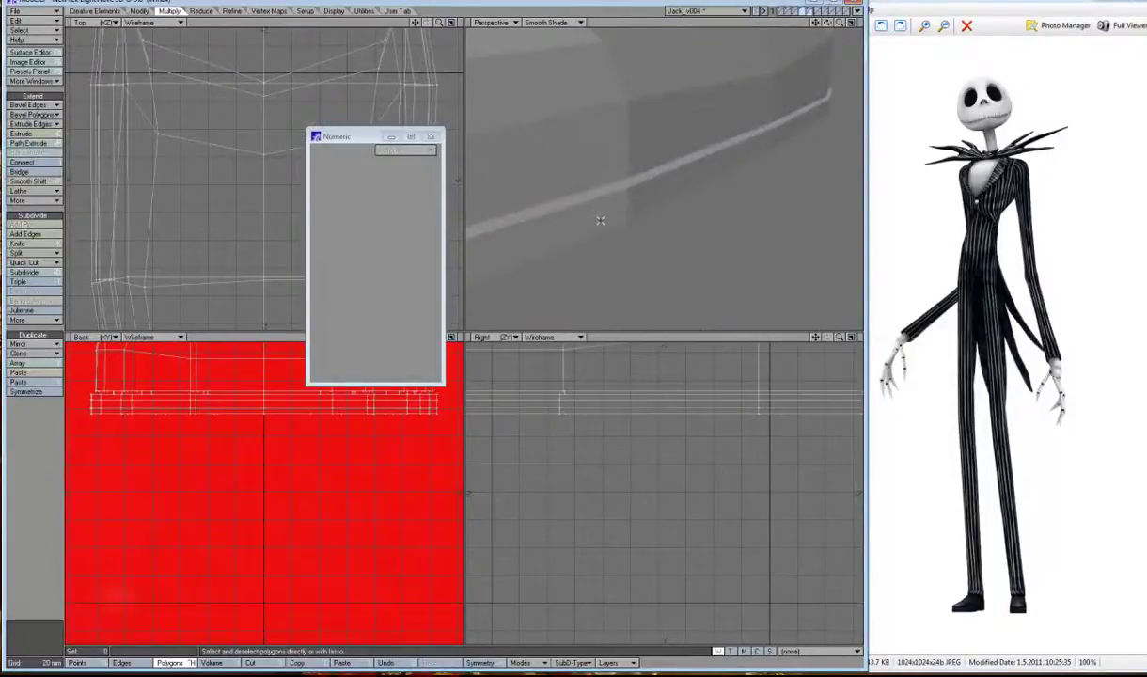
{"action": "left_click", "coordinate": [569, 209]}
{"action": "key", "text": "bracketright"}
{"action": "key", "text": "bracketright"}
{"action": "key", "text": "bracketright"}
{"action": "left_click", "coordinate": [33, 30]}
{"action": "left_click", "coordinate": [37, 71]}
Stretch the sole rim to about 99% horizontally and vertically.
{"action": "key", "text": "h"}
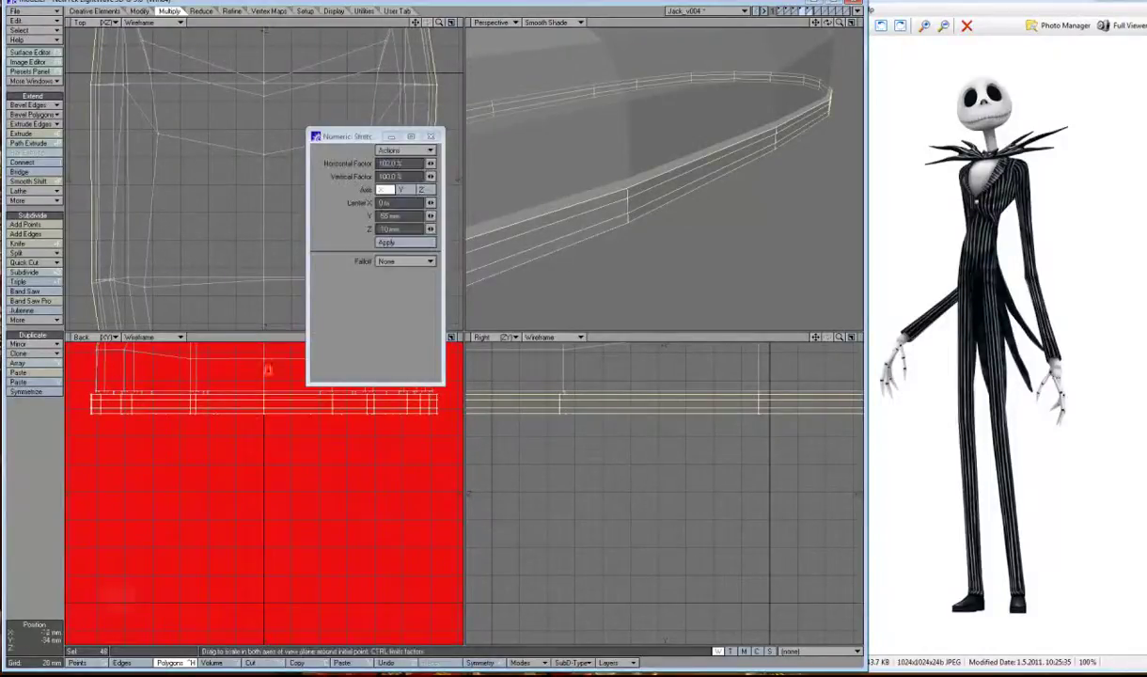
{"action": "left_click", "coordinate": [390, 163]}
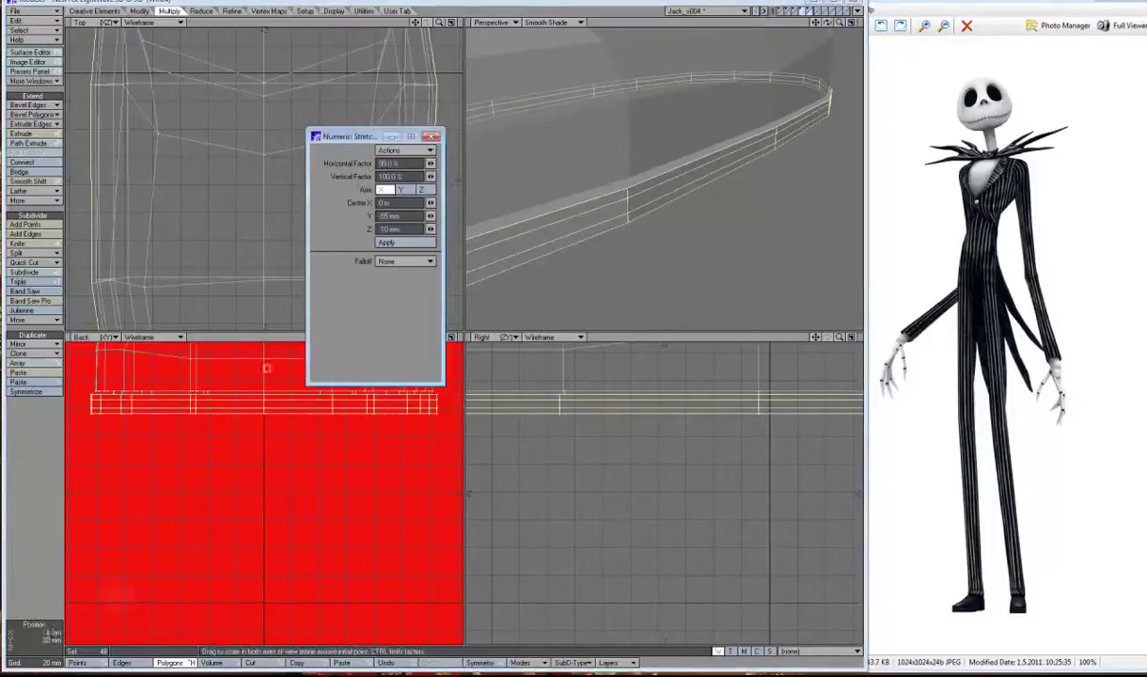
{"action": "key", "text": "Return"}
{"action": "left_click", "coordinate": [387, 243]}
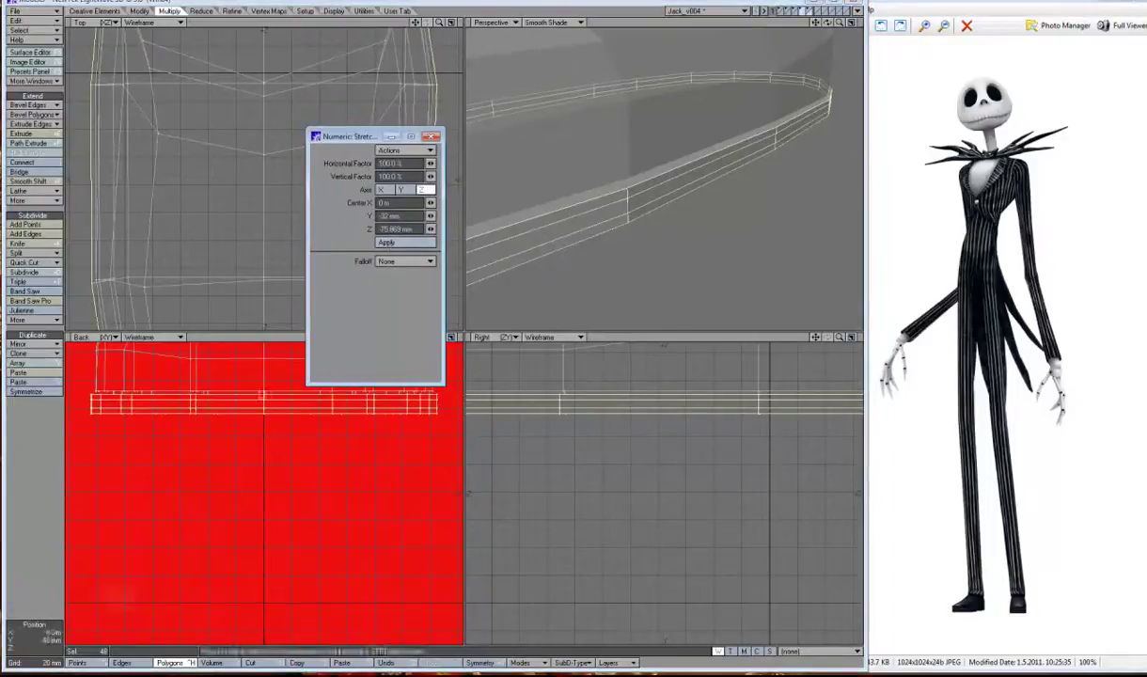
{"action": "mouse_move", "coordinate": [238, 380]}
{"action": "left_mouse_down"}
{"action": "mouse_move", "coordinate": [251, 359]}
{"action": "mouse_move", "coordinate": [429, 315]}
{"action": "left_mouse_up"}
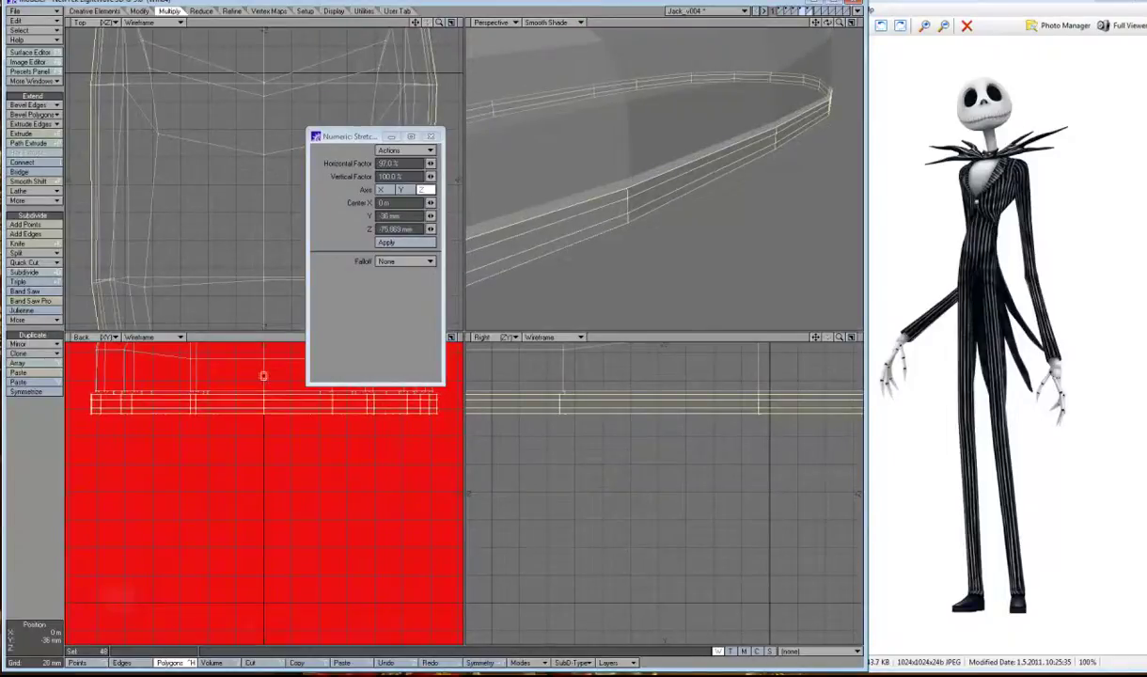
{"action": "left_click_drag", "start_coordinate": [263, 376], "coordinate": [457, 179]}
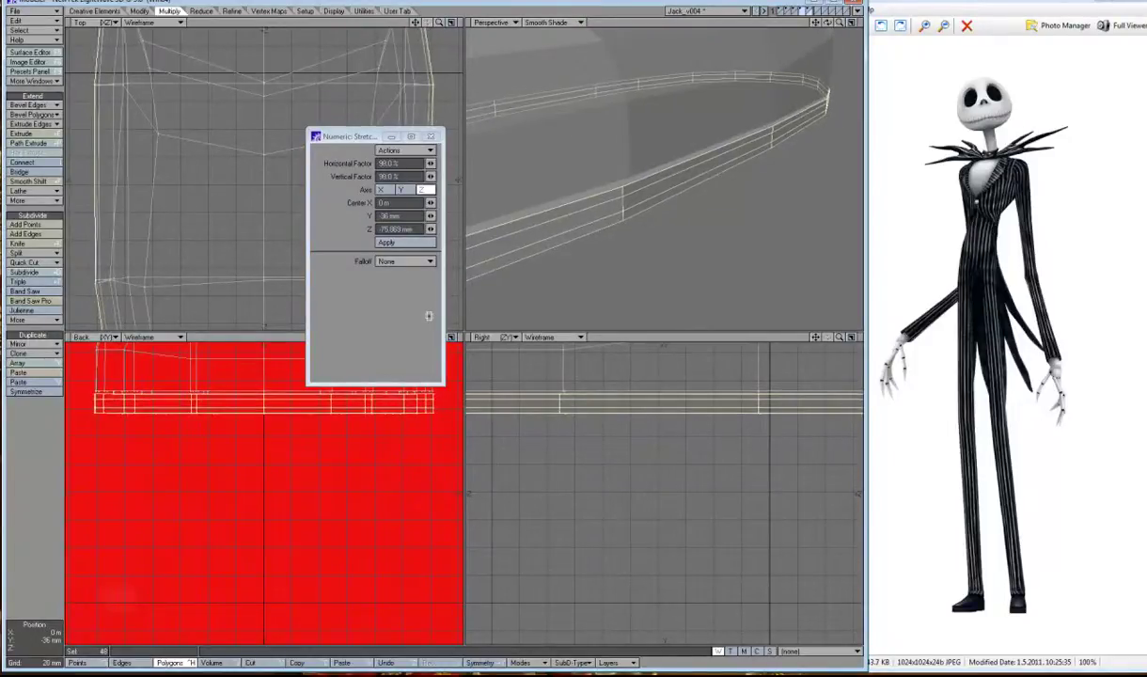
{"action": "key", "text": "u"}
{"action": "left_click_drag", "start_coordinate": [195, 380], "coordinate": [178, 380]}
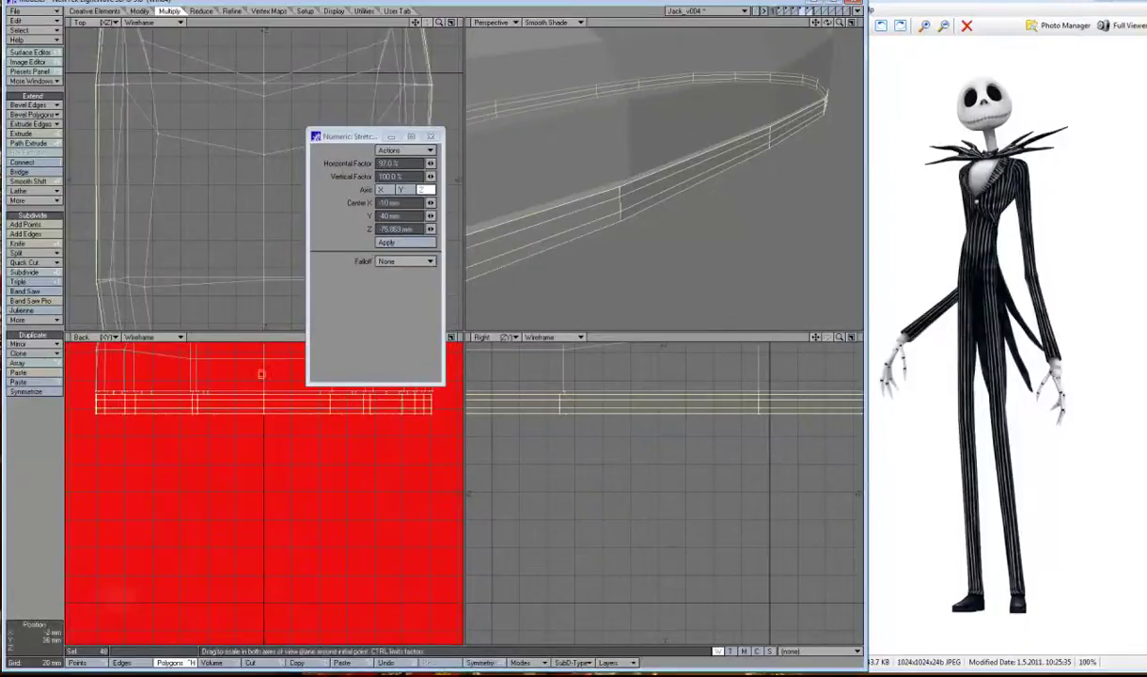
{"action": "left_click_drag", "start_coordinate": [262, 374], "coordinate": [265, 372]}
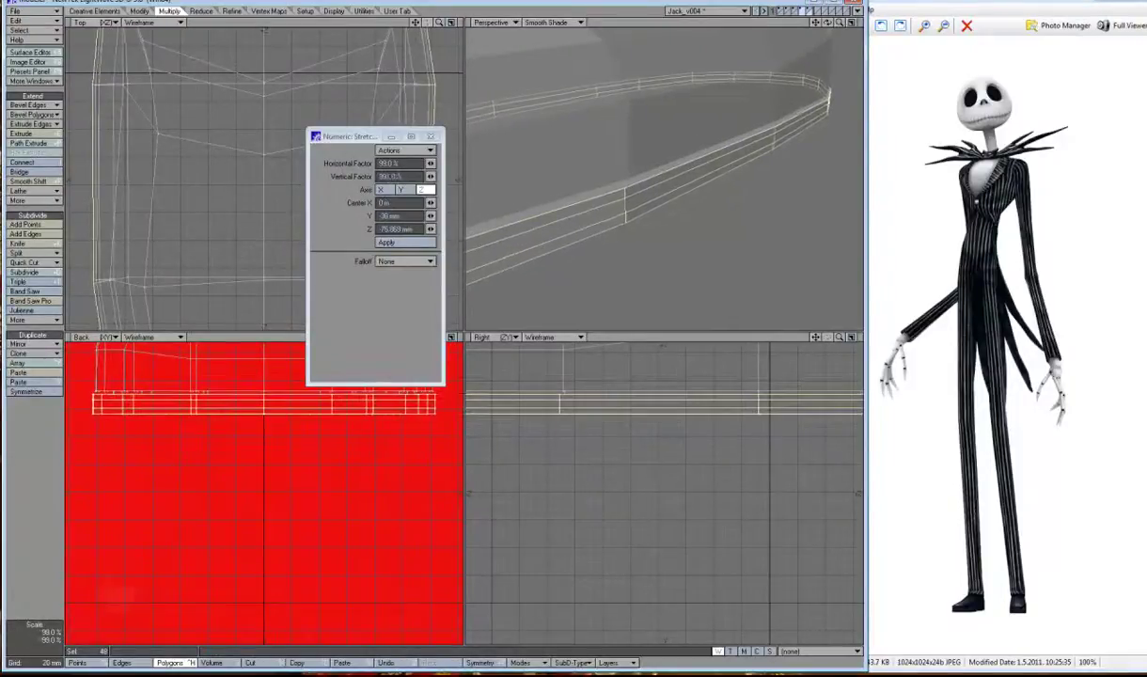
{"action": "key", "text": "a"}
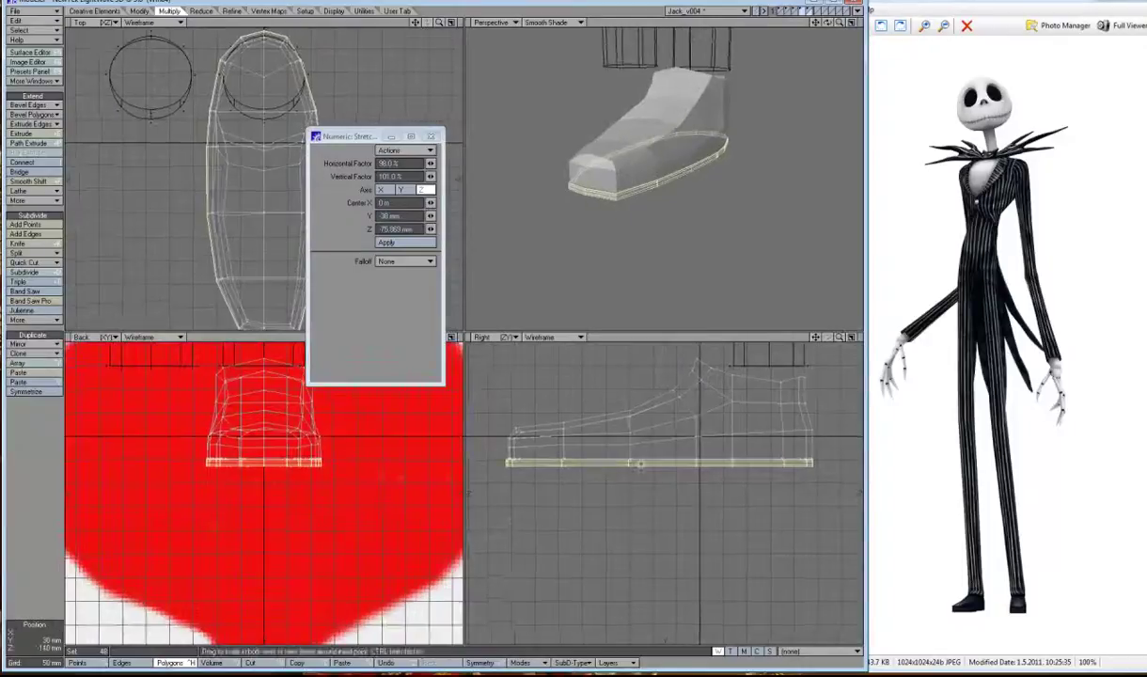
{"action": "left_click", "coordinate": [632, 452]}
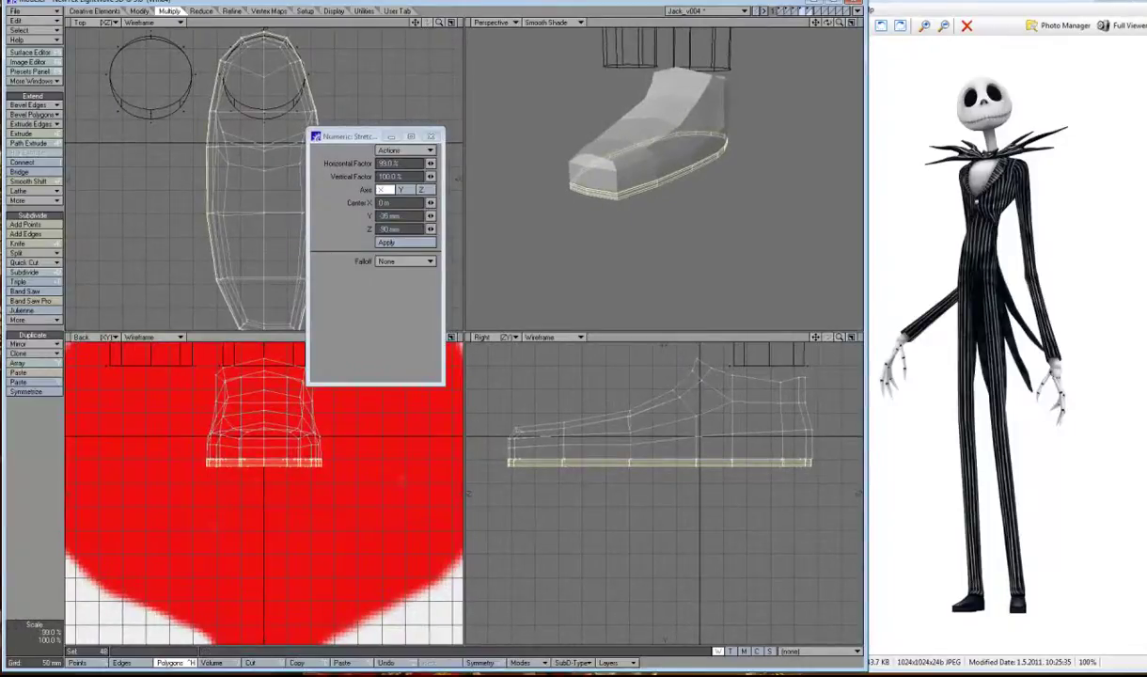
{"action": "key", "text": "space"}
{"action": "key", "text": "space"}
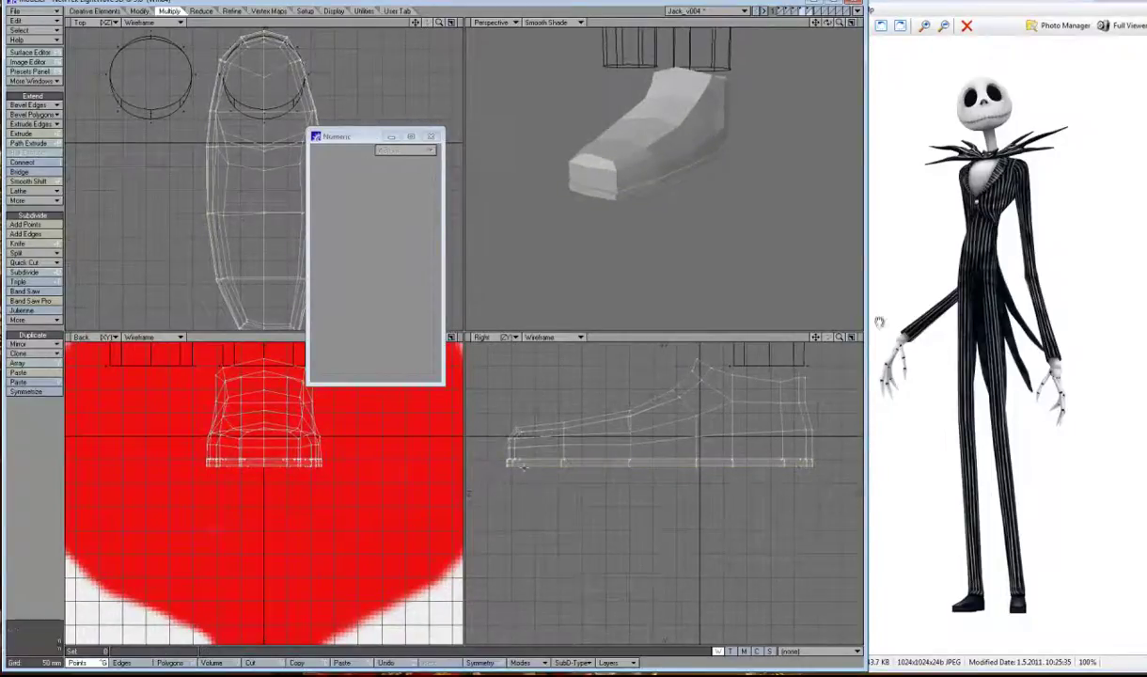
Frame the shoe and select the bottom row of sole points.
{"action": "key", "text": "shift+a"}
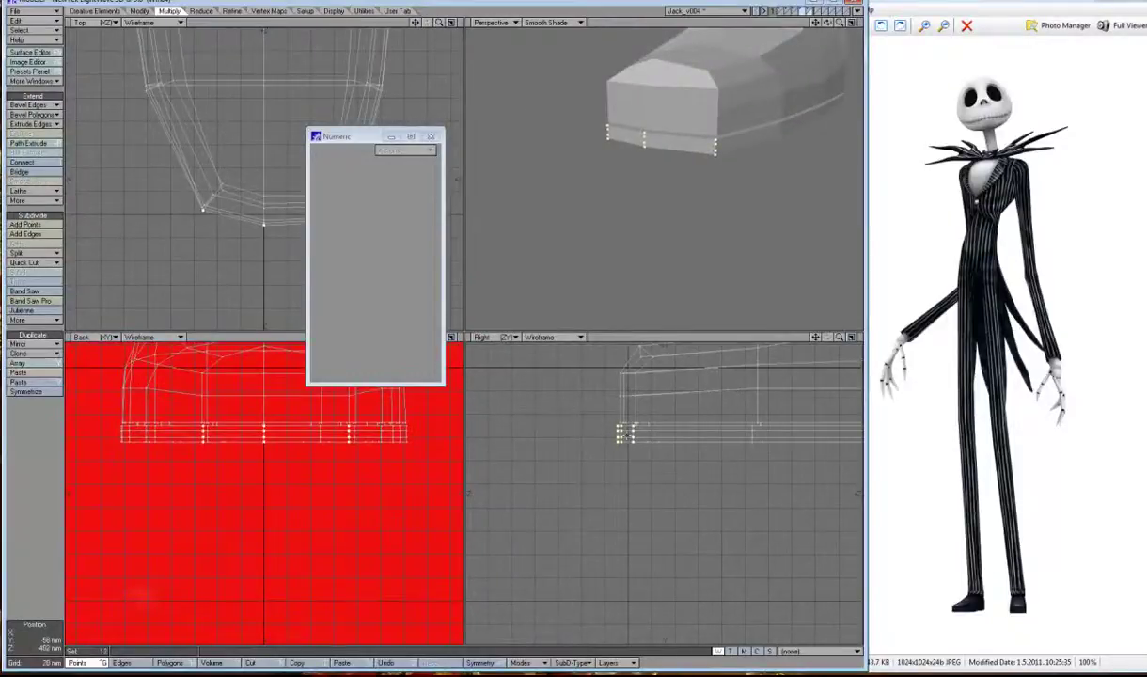
{"action": "left_click", "coordinate": [49, 593]}
{"action": "key", "text": "Tab"}
{"action": "key", "text": "comma"}
{"action": "key", "text": "comma"}
{"action": "key", "text": "comma"}
{"action": "key", "text": "g"}
{"action": "key", "text": "period"}
{"action": "key", "text": "period"}
{"action": "key", "text": "period"}
{"action": "key", "text": "period"}
{"action": "key", "text": "g"}
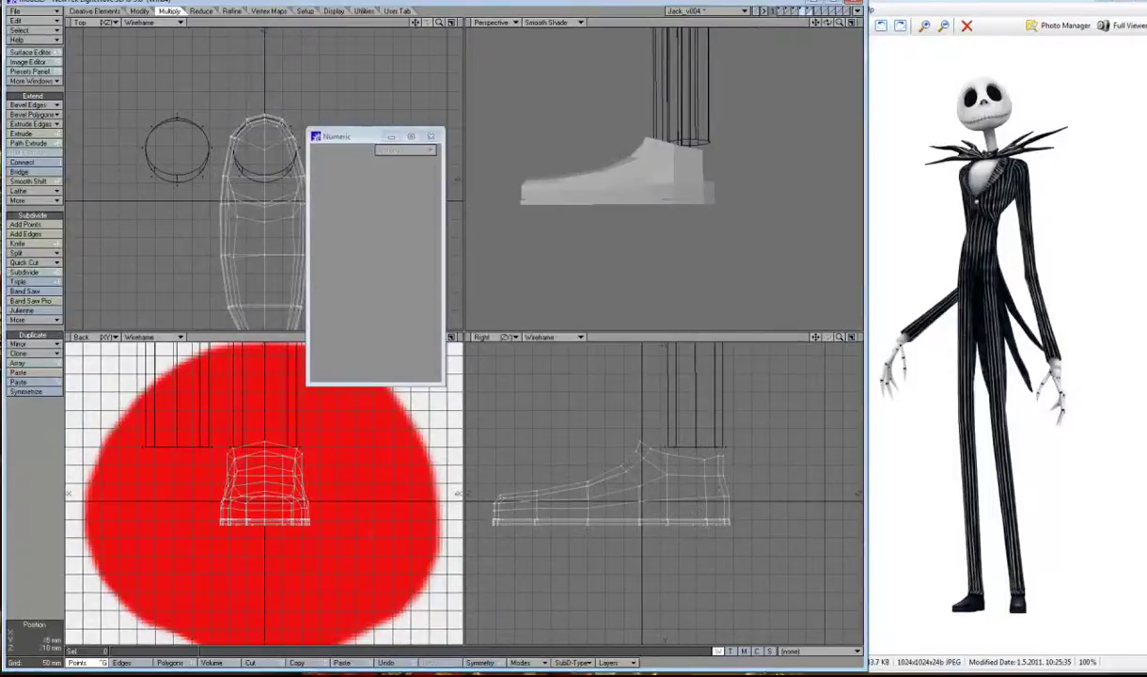
{"action": "left_click_drag", "start_coordinate": [218, 517], "coordinate": [310, 518]}
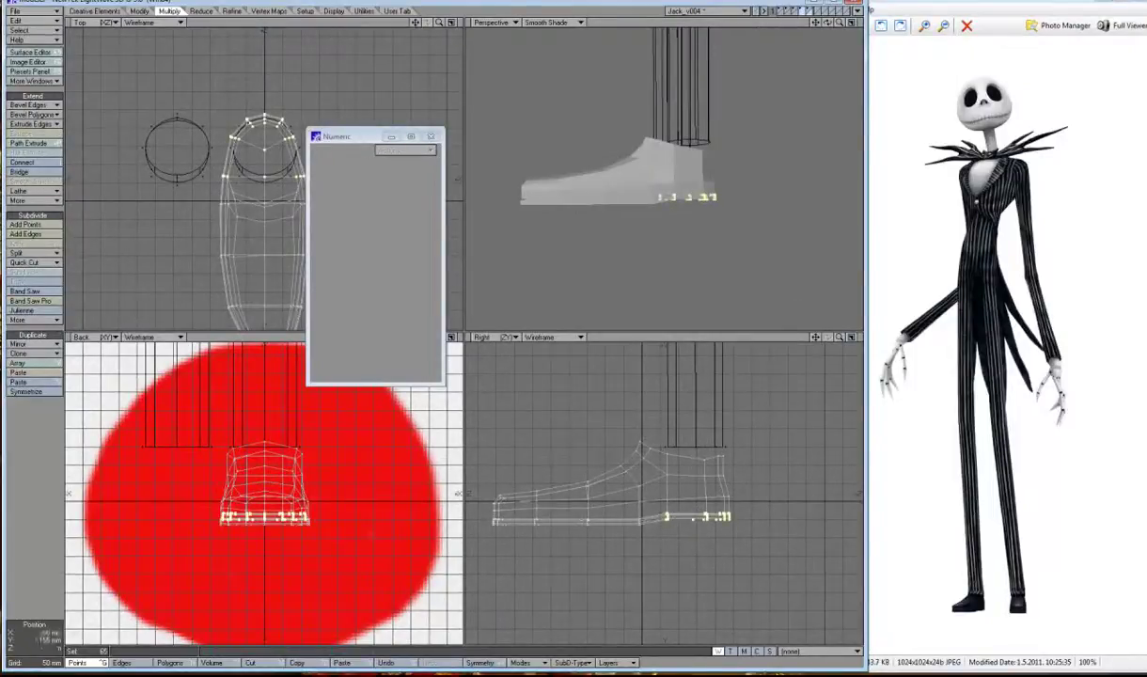
Select the toe points and rotate them upward to tilt the toe.
{"action": "key", "text": "period"}
{"action": "left_click", "coordinate": [599, 509]}
{"action": "left_click_drag", "start_coordinate": [553, 482], "coordinate": [553, 522]}
{"action": "key", "text": "y"}
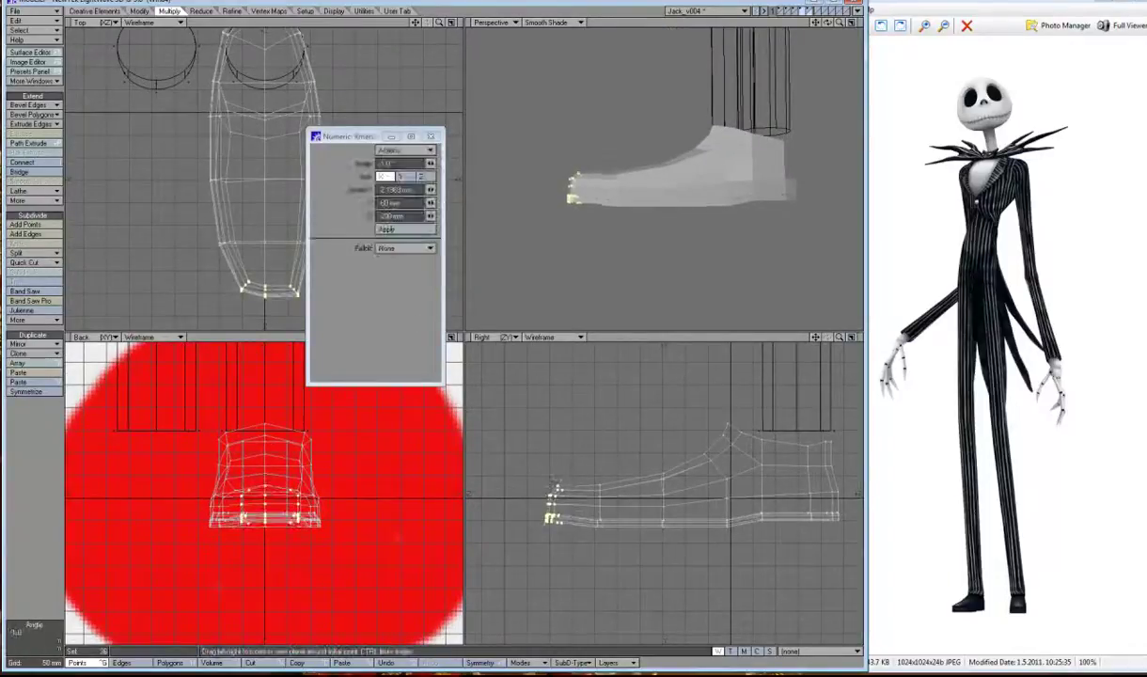
{"action": "left_click", "coordinate": [760, 537]}
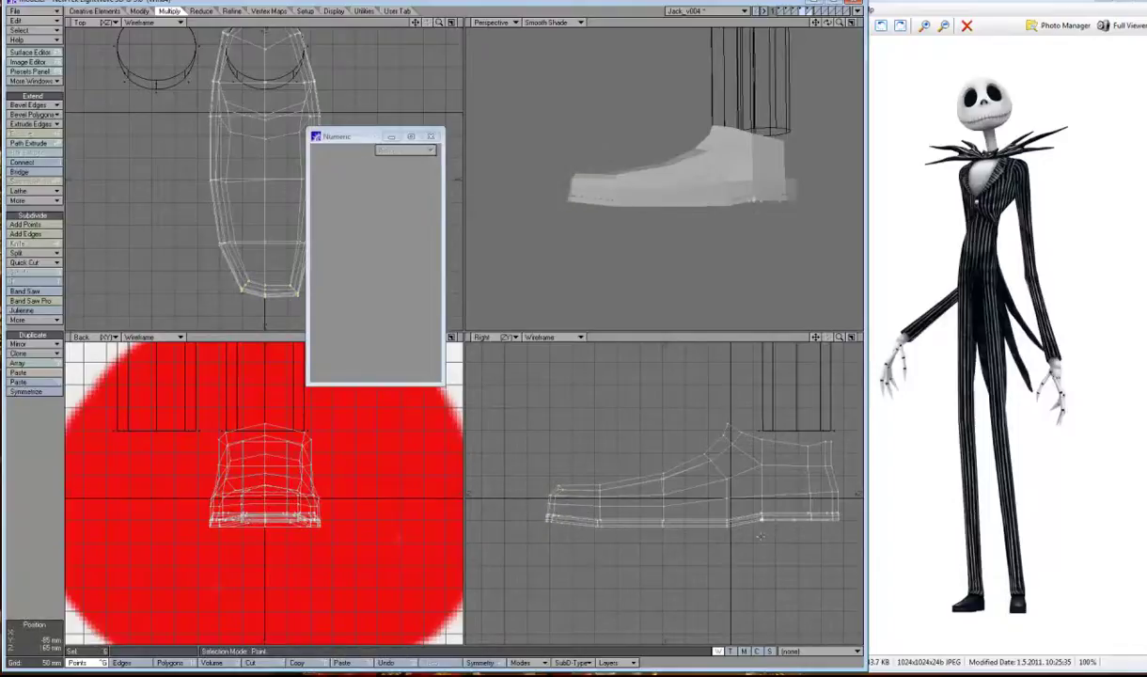
Raise the rear sole points about 15 mm and view the smooth-shaded boot.
{"action": "key", "text": "t"}
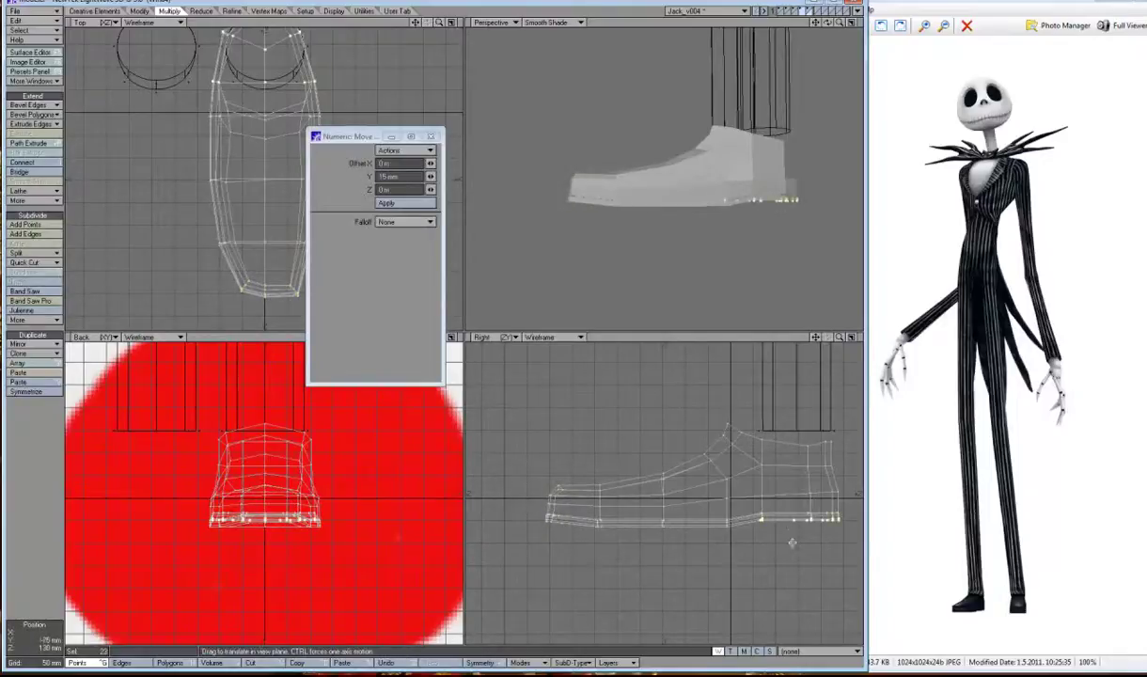
{"action": "left_click", "coordinate": [752, 499]}
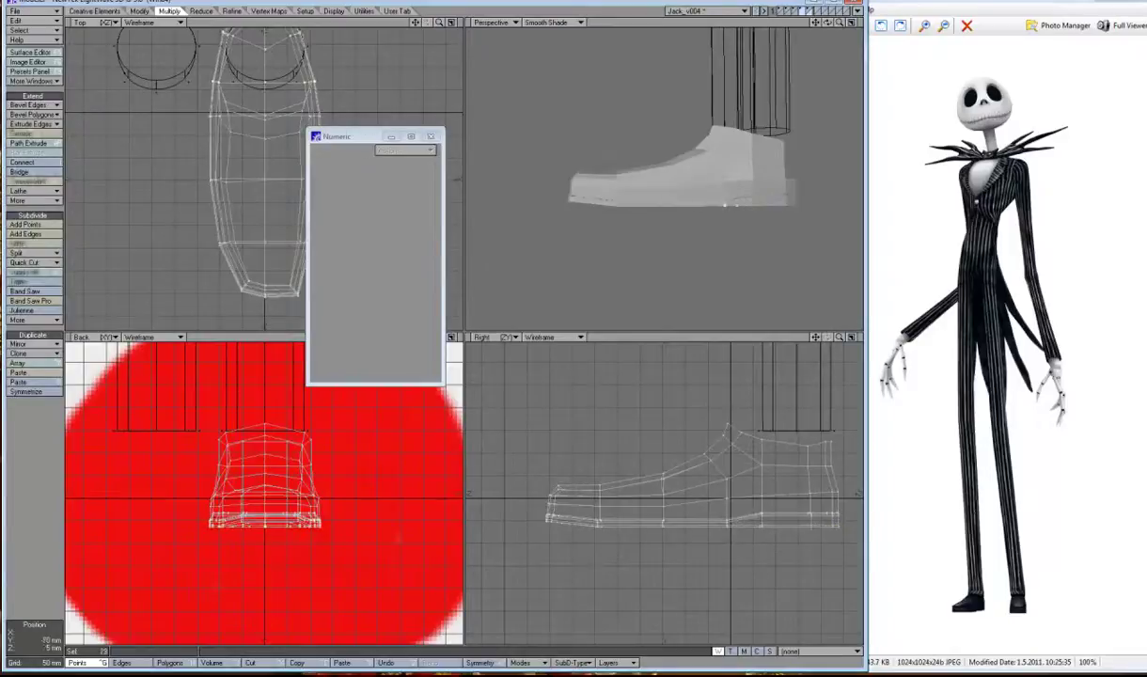
{"action": "left_click_drag", "start_coordinate": [727, 493], "coordinate": [727, 523]}
{"action": "key", "text": "space"}
{"action": "key", "text": "slash"}
{"action": "key", "text": "Tab"}
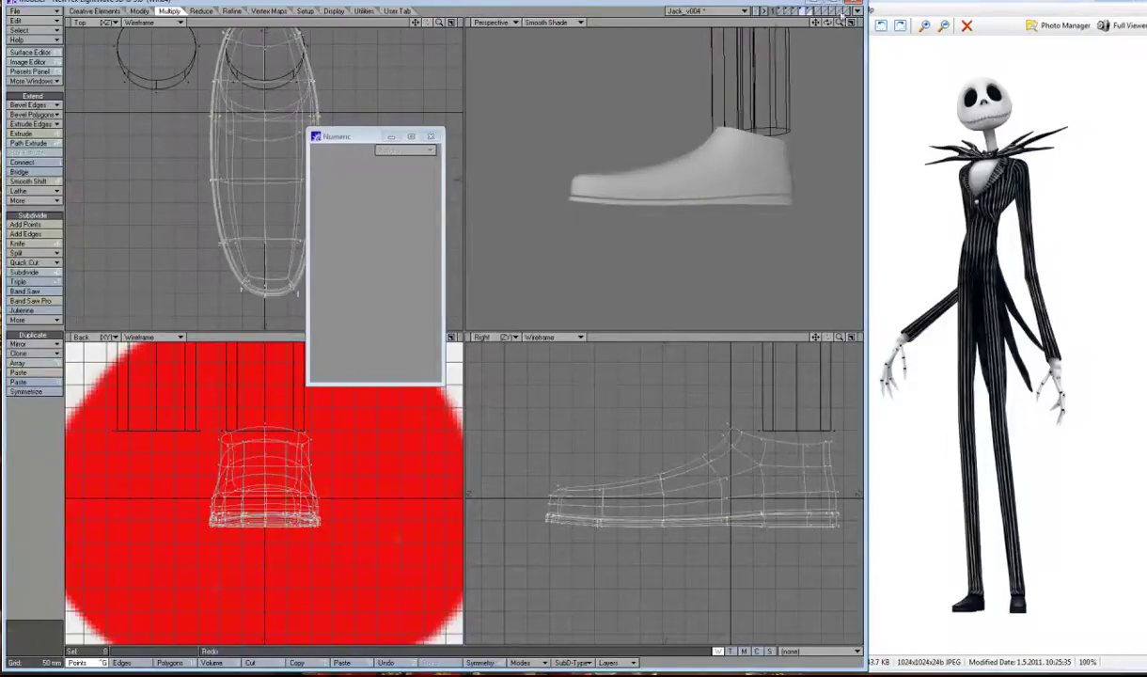
{"action": "key", "text": "comma"}
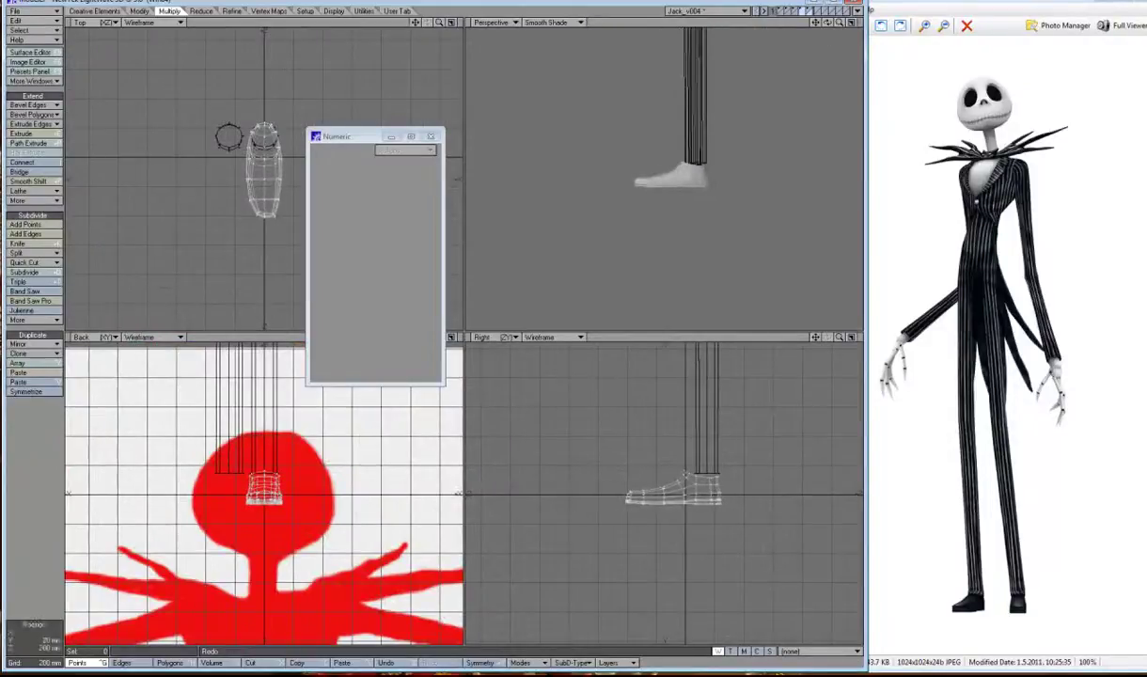
Select the points around the shoe's ankle opening and inspect them in wireframe.
{"action": "key", "text": "period"}
{"action": "key", "text": "period"}
{"action": "right_click_drag", "start_coordinate": [678, 465], "coordinate": [750, 371]}
{"action": "left_click_drag", "start_coordinate": [828, 22], "coordinate": [828, 85]}
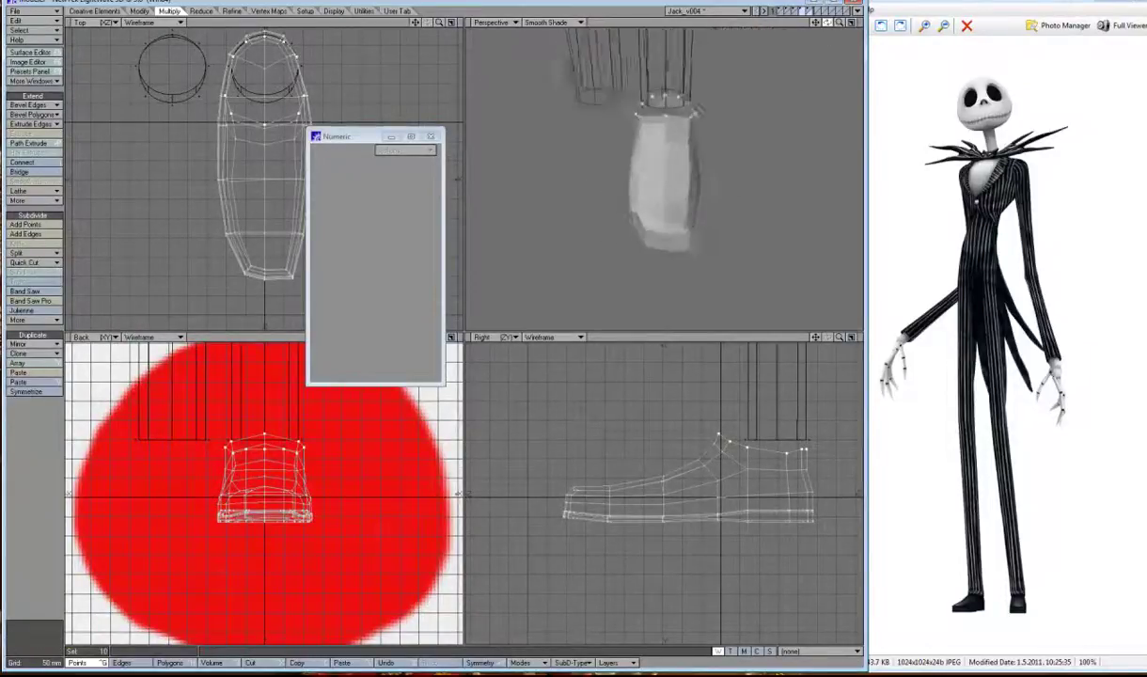
{"action": "left_click", "coordinate": [550, 22]}
{"action": "left_click", "coordinate": [550, 58]}
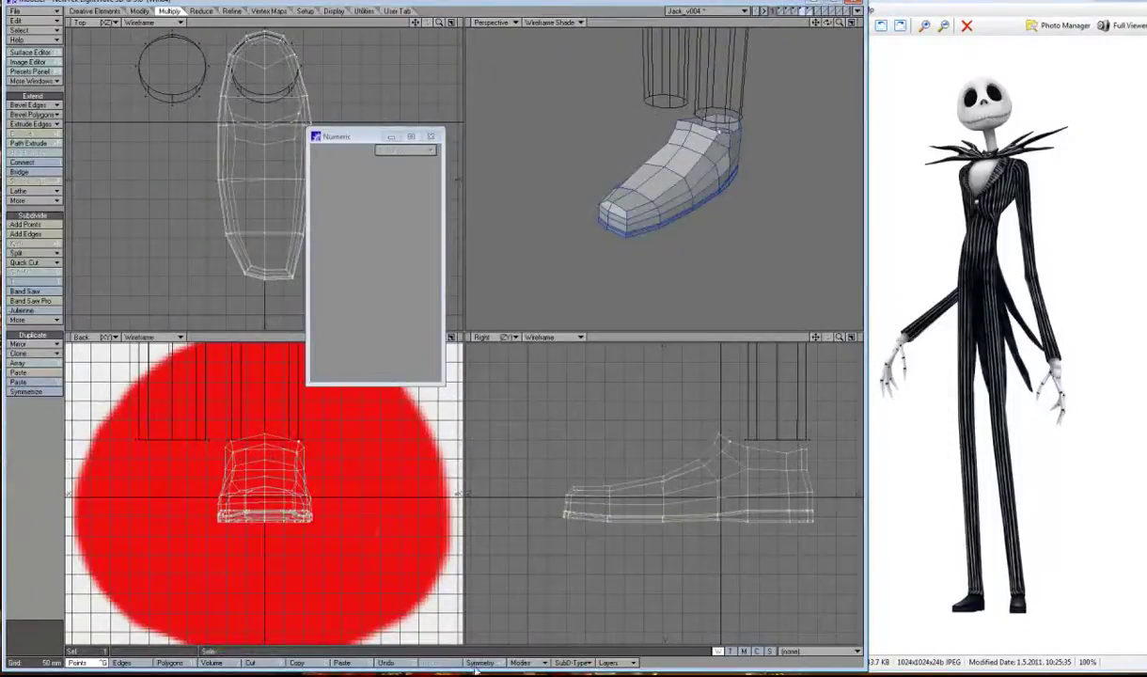
{"action": "key", "text": "t"}
{"action": "key", "text": "space"}
Narrow the shoe's ankle opening with the Stretch tool, viewed from the side.
{"action": "left_click_drag", "start_coordinate": [793, 32], "coordinate": [788, 112], "text": "alt"}
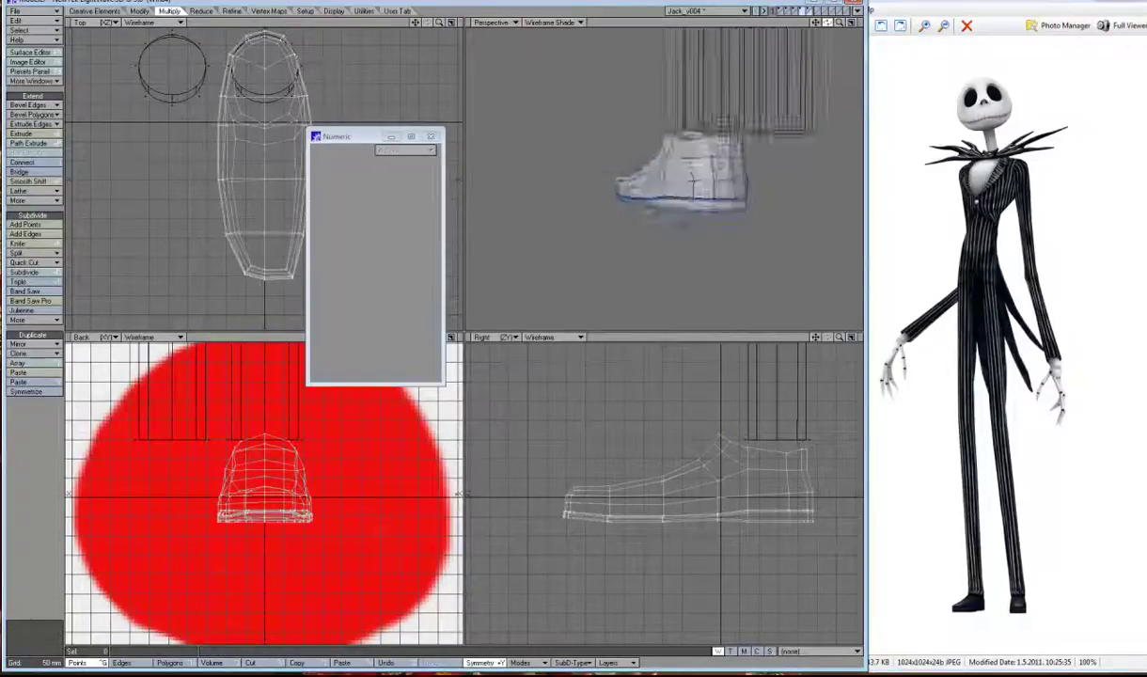
{"action": "key", "text": "h"}
{"action": "left_click_drag", "start_coordinate": [715, 160], "coordinate": [701, 160]}
{"action": "mouse_move", "coordinate": [715, 94]}
{"action": "left_mouse_down", "text": "alt"}
{"action": "mouse_move", "coordinate": [658, 103]}
{"action": "mouse_move", "coordinate": [639, 127]}
{"action": "mouse_move", "coordinate": [670, 122]}
{"action": "left_mouse_up", "text": "alt"}
{"action": "key", "text": "space"}
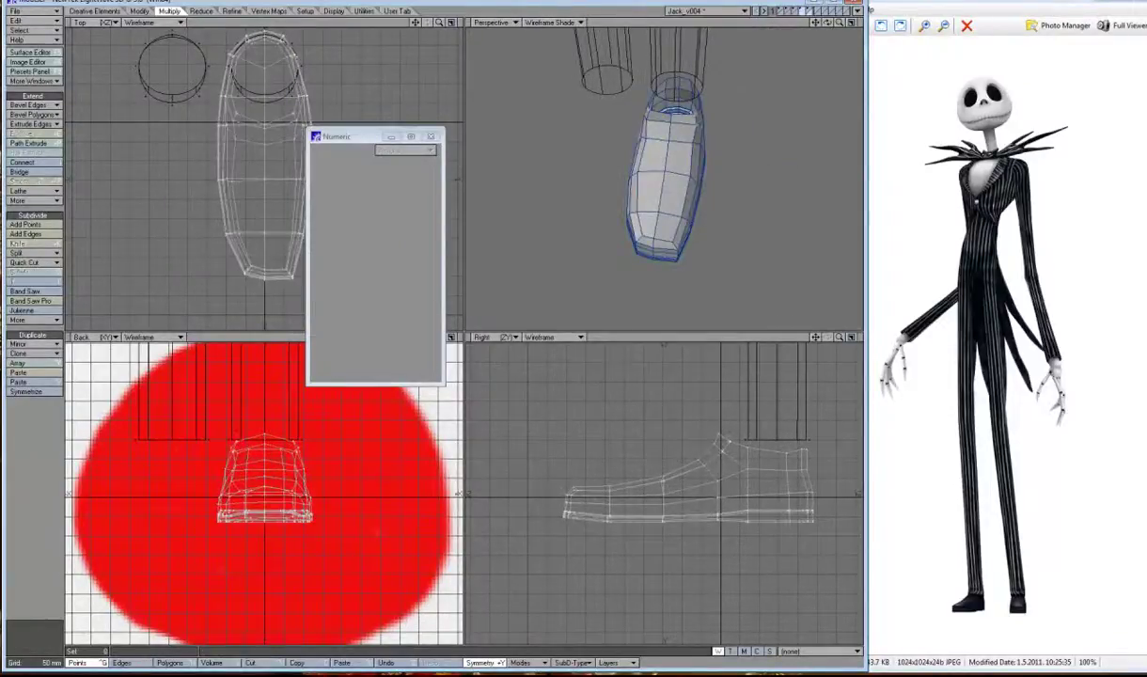
Inspect the opening, then try another stretch on the rim points and undo it.
{"action": "key", "text": "t"}
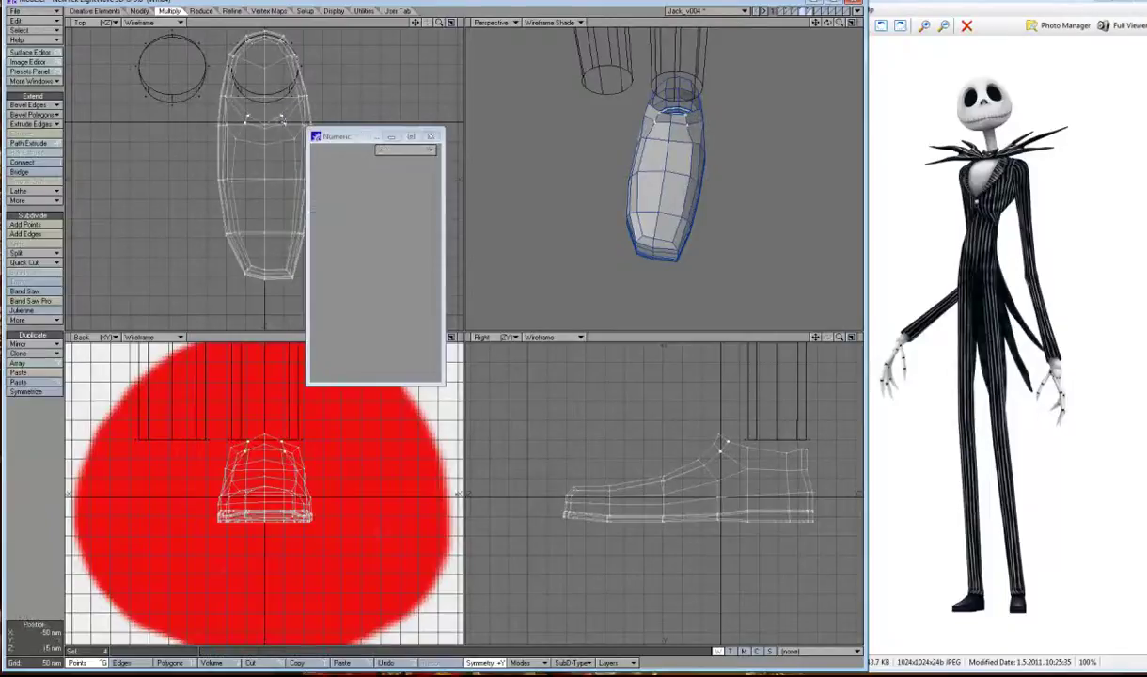
{"action": "key", "text": "space"}
{"action": "key", "text": "t"}
{"action": "key", "text": "space"}
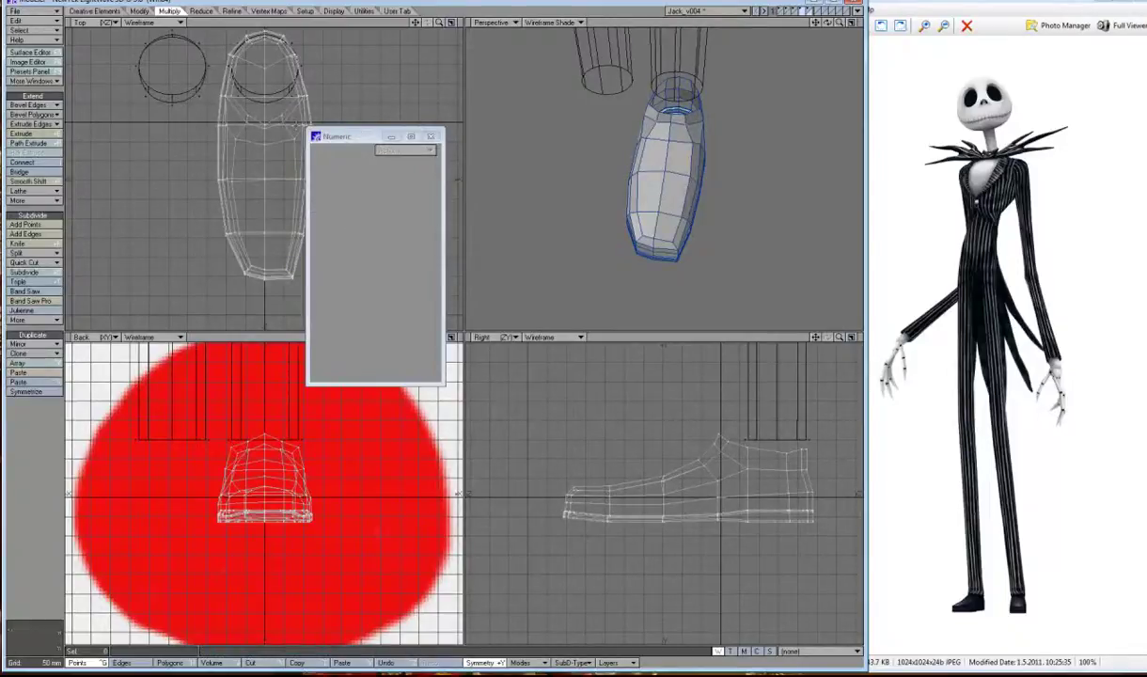
{"action": "key", "text": "t"}
{"action": "key", "text": "space"}
{"action": "left_click_drag", "start_coordinate": [828, 23], "coordinate": [824, 27]}
{"action": "scroll", "coordinate": [458, 495], "scroll_direction": "down", "scroll_amount": 2}
{"action": "scroll", "coordinate": [458, 494], "scroll_direction": "up", "scroll_amount": 2}
{"action": "scroll", "coordinate": [441, 395], "scroll_direction": "up", "scroll_amount": 1}
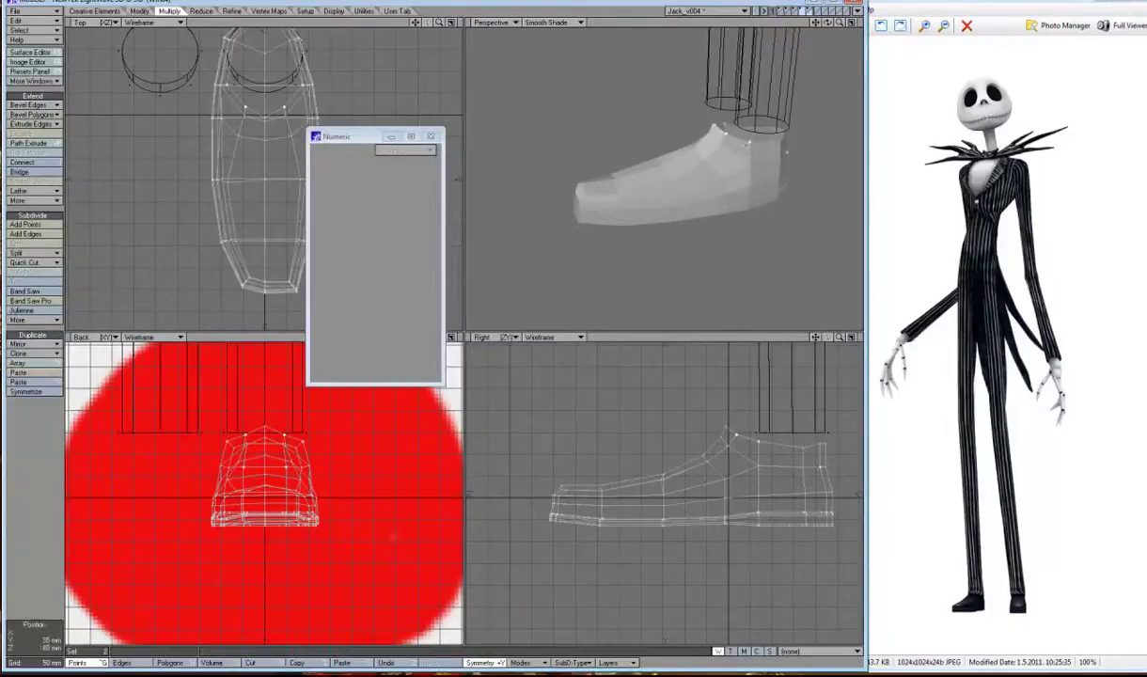
{"action": "key", "text": "h"}
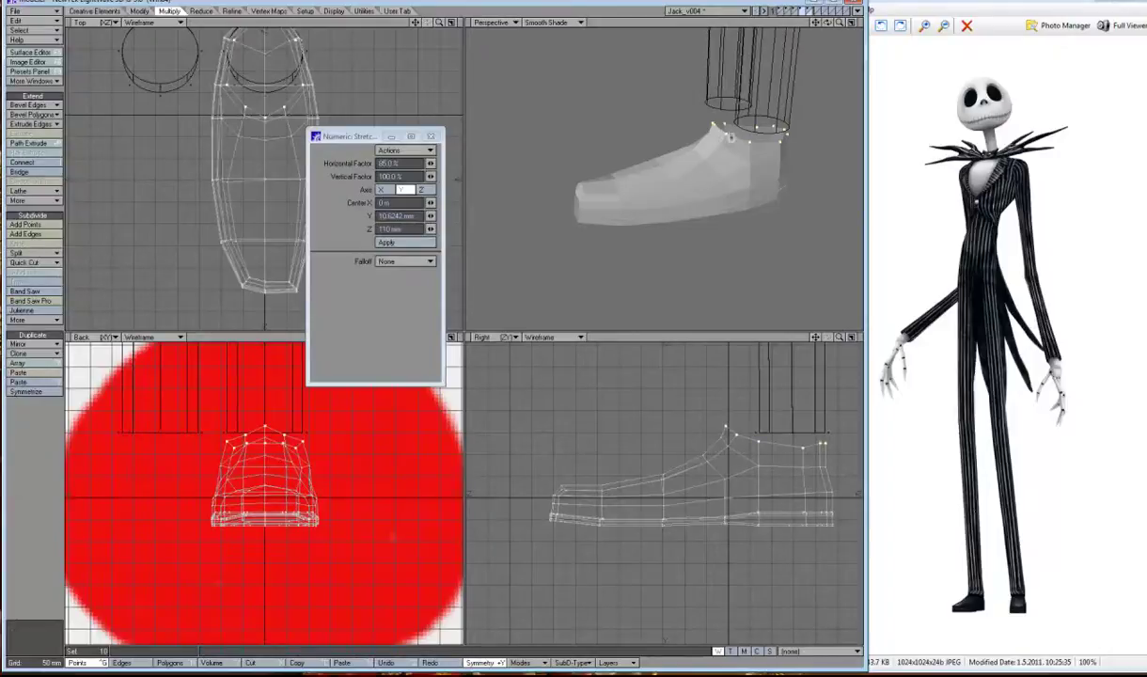
{"action": "key", "text": "u"}
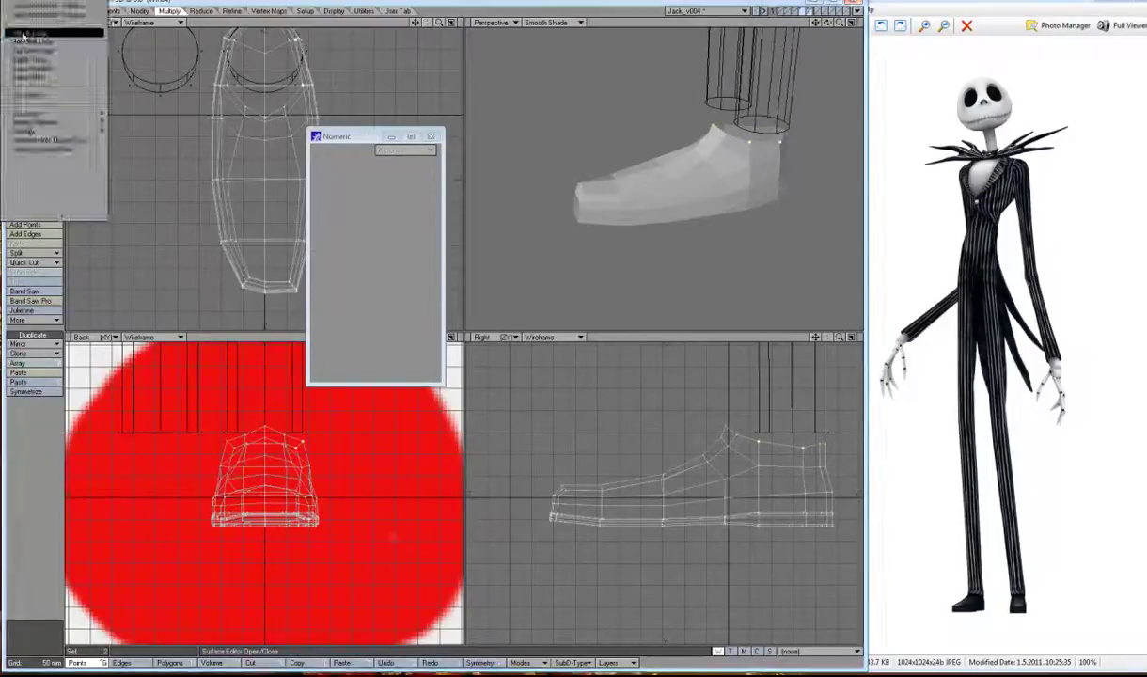
Inset-bevel the shoe's top polygon and tilt the opening slightly.
{"action": "key", "text": "ctrl+h"}
{"action": "key", "text": "b"}
{"action": "left_click_drag", "start_coordinate": [264, 75], "coordinate": [266, 76]}
{"action": "key", "text": "shift+a"}
{"action": "key", "text": "comma"}
{"action": "key", "text": "comma"}
{"action": "key", "text": "y"}
{"action": "left_click_drag", "start_coordinate": [708, 486], "coordinate": [786, 486]}
Bevel the top polygon into a collar and lower the rim into the shoe.
{"action": "key", "text": "ctrl+t"}
{"action": "left_click_drag", "start_coordinate": [743, 141], "coordinate": [758, 106], "text": "alt"}
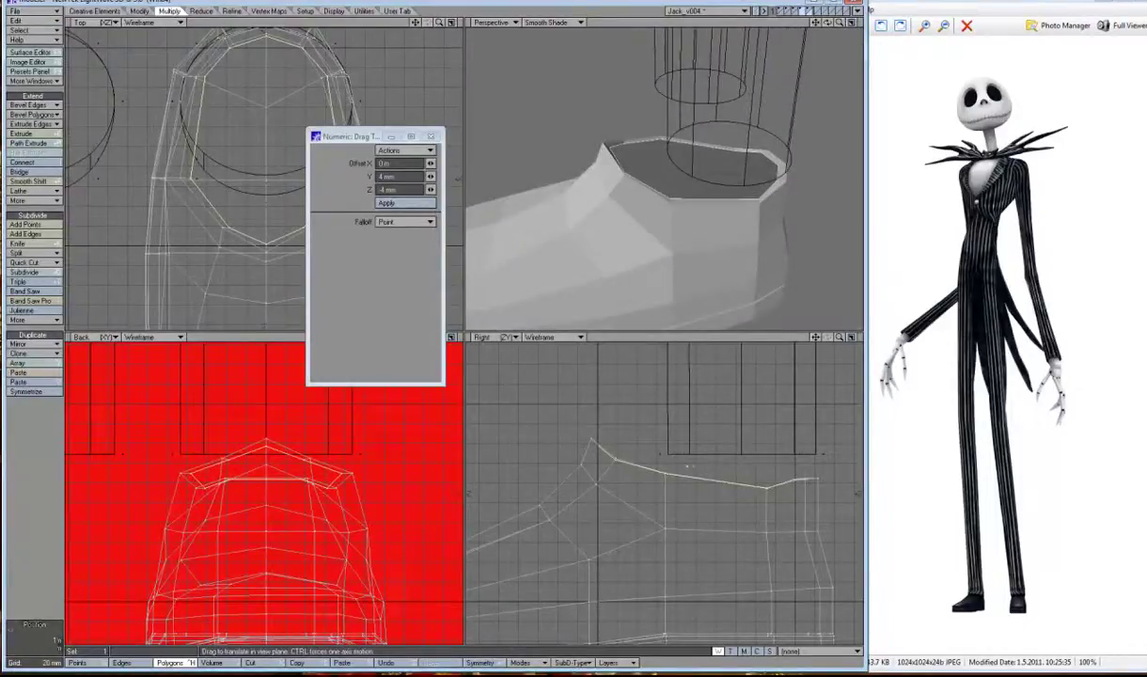
{"action": "key", "text": "b"}
{"action": "mouse_move", "coordinate": [691, 457]}
{"action": "left_mouse_down"}
{"action": "mouse_move", "coordinate": [711, 491]}
{"action": "mouse_move", "coordinate": [429, 316]}
{"action": "left_mouse_up"}
{"action": "key", "text": "t"}
Drag individual rim points inward and down to refine the collar.
{"action": "key", "text": "ctrl+t"}
{"action": "left_click_drag", "start_coordinate": [562, 440], "coordinate": [566, 446]}
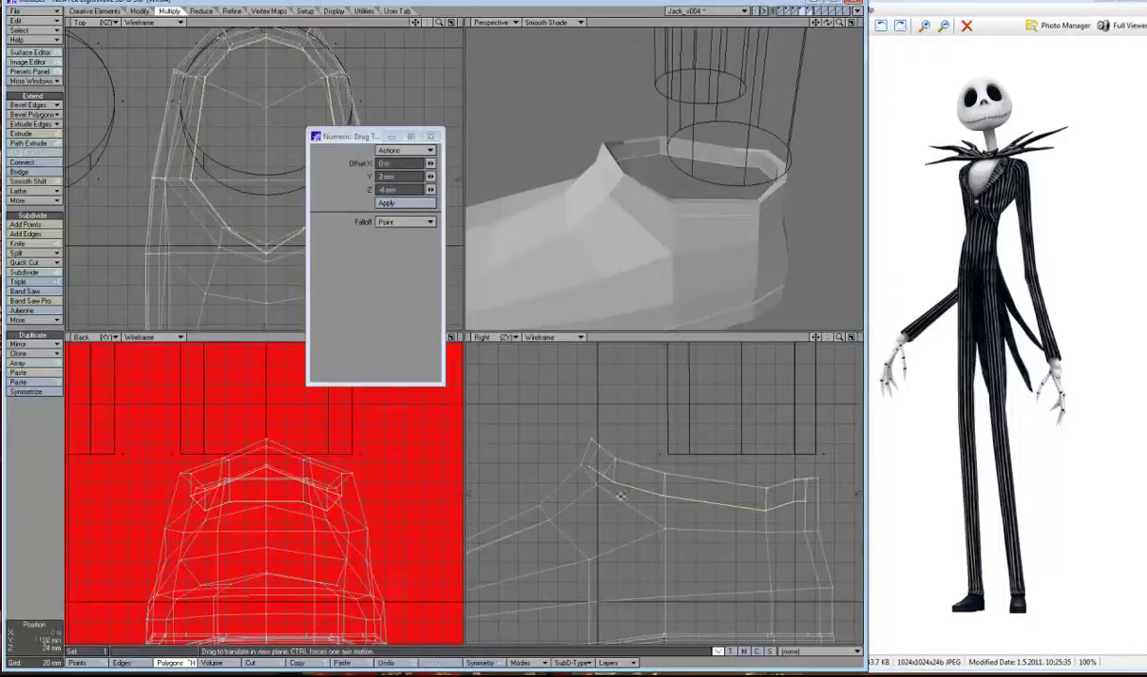
{"action": "left_click_drag", "start_coordinate": [621, 495], "coordinate": [664, 503]}
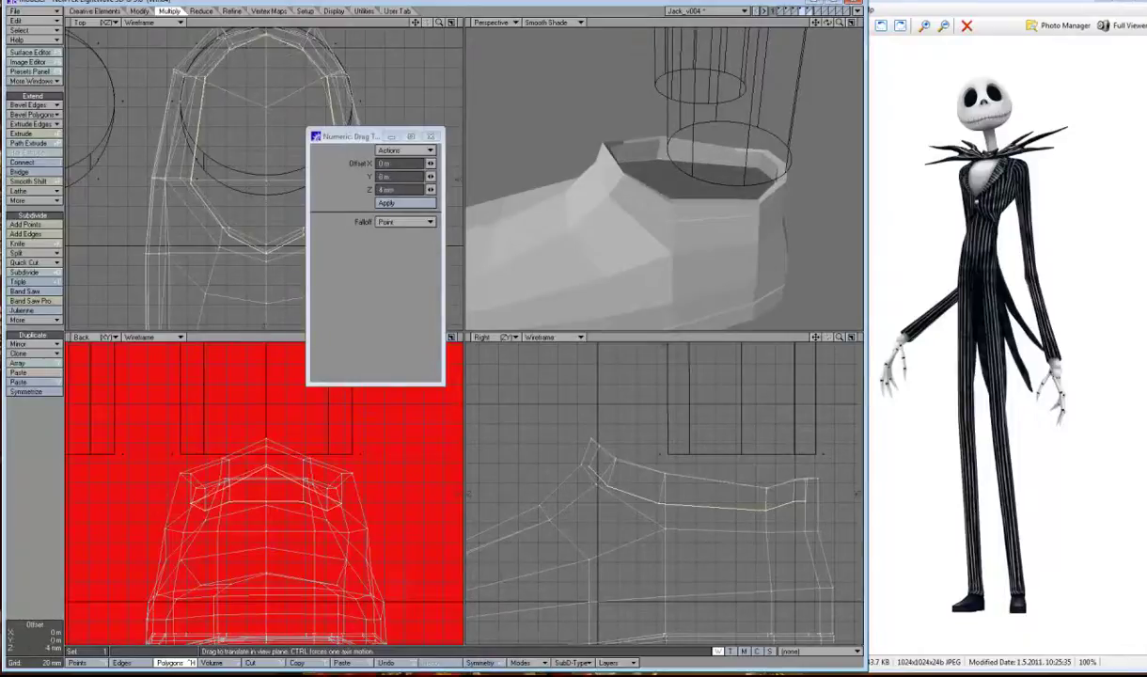
{"action": "left_click_drag", "start_coordinate": [757, 479], "coordinate": [756, 484]}
{"action": "left_click_drag", "start_coordinate": [735, 92], "coordinate": [691, 123], "text": "alt"}
{"action": "key", "text": "space"}
Add a new edge loop around the shoe with Band Saw Pro.
{"action": "left_click", "coordinate": [27, 301]}
{"action": "left_click", "coordinate": [77, 663]}
{"action": "left_click", "coordinate": [431, 136]}
Preview the collared shoe as a subdivision surface from several angles, then return to the cage.
{"action": "key", "text": "Tab"}
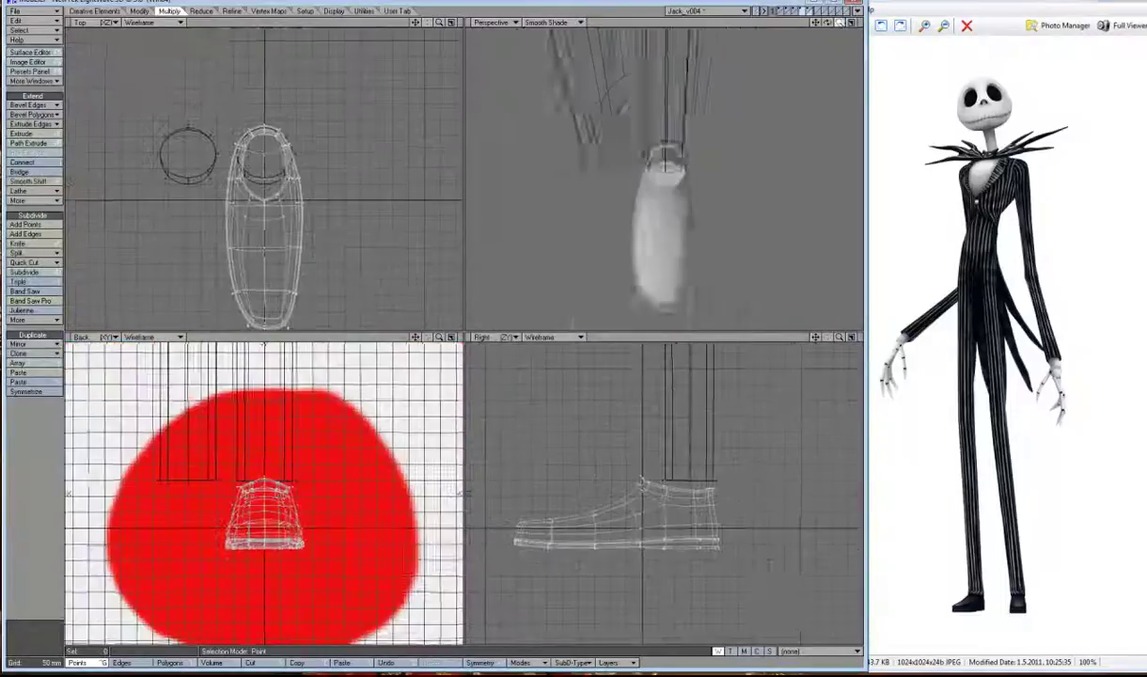
{"action": "key", "text": "a"}
{"action": "left_click_drag", "start_coordinate": [827, 21], "coordinate": [797, 23]}
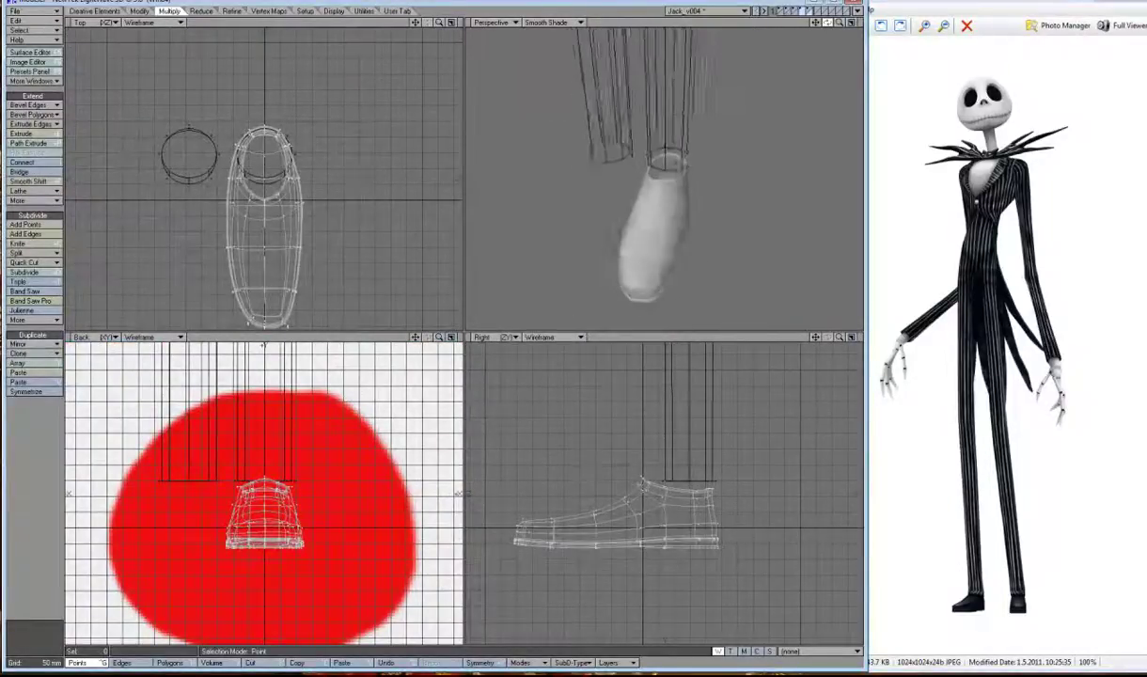
{"action": "left_click_drag", "start_coordinate": [438, 336], "coordinate": [437, 323]}
{"action": "key", "text": "Tab"}
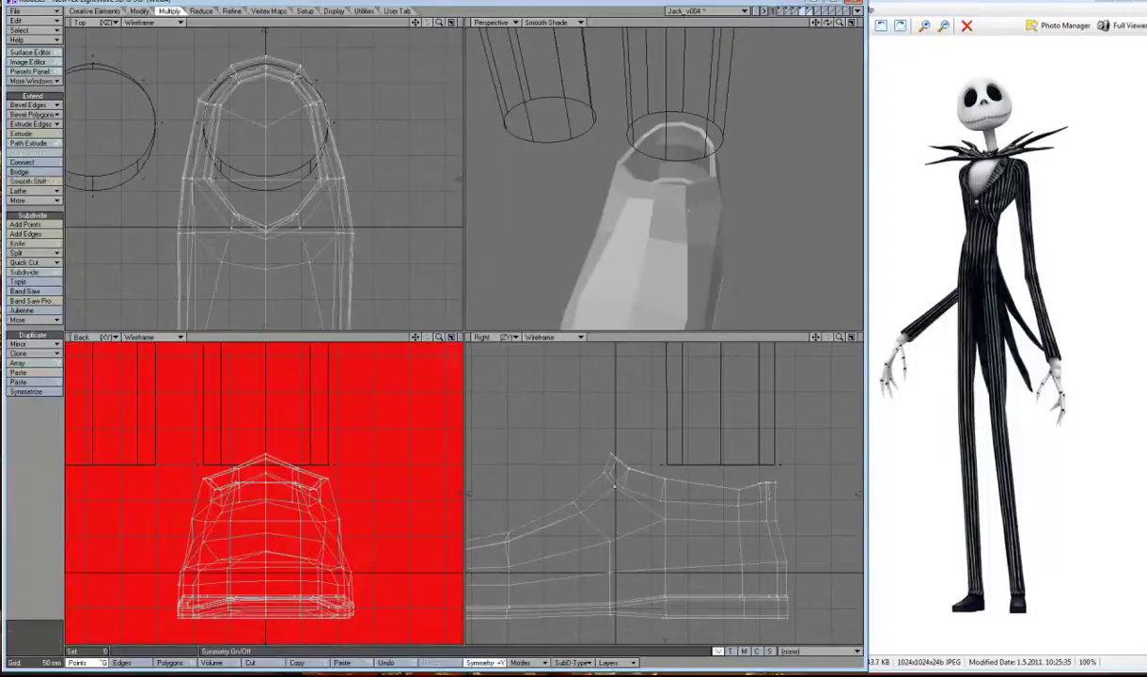
Orbit to the shoe's side and front, zoom in, and select the toe points.
{"action": "key", "text": "t"}
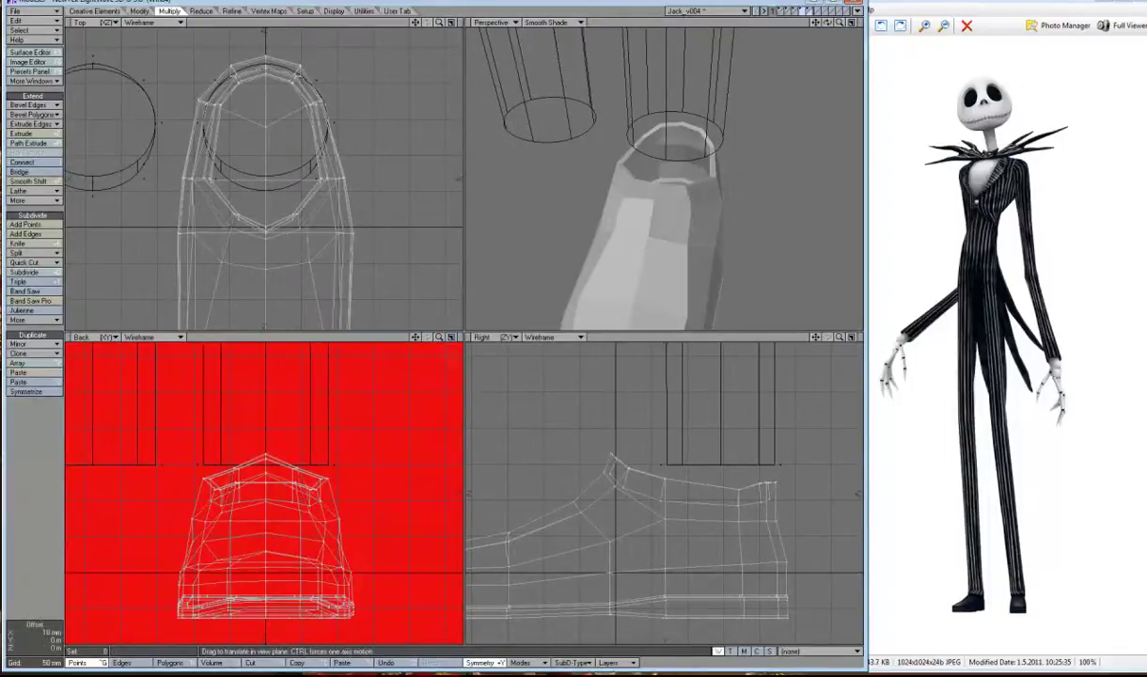
{"action": "left_click_drag", "start_coordinate": [695, 206], "coordinate": [620, 241], "text": "alt"}
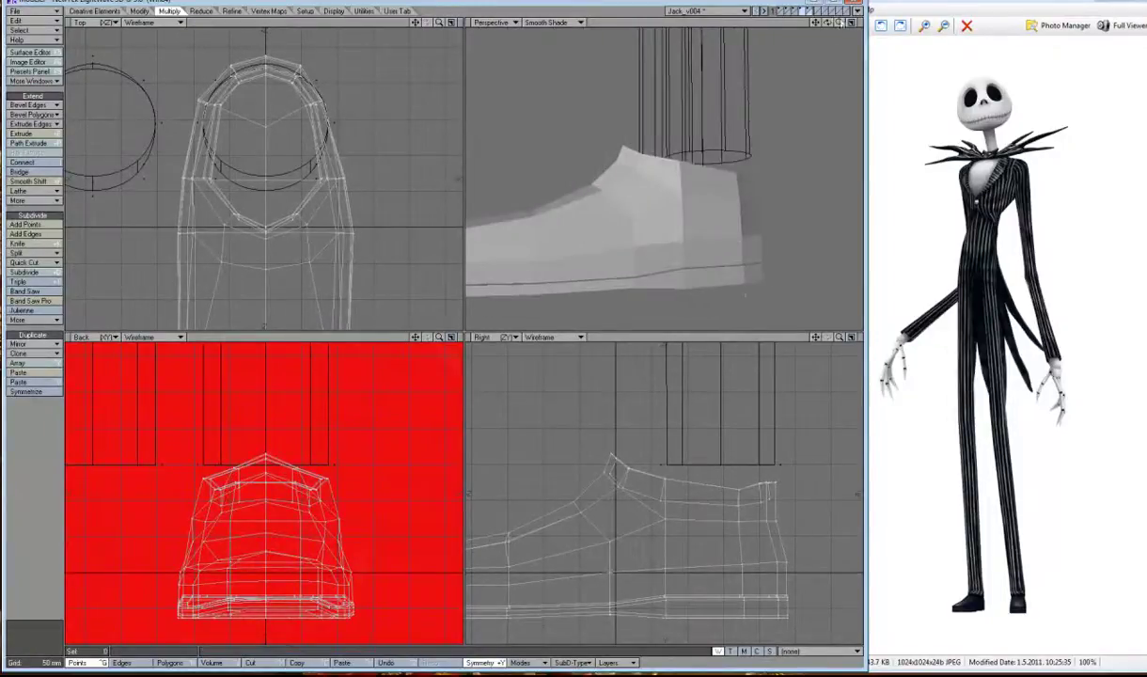
{"action": "left_click_drag", "start_coordinate": [839, 25], "coordinate": [795, 23]}
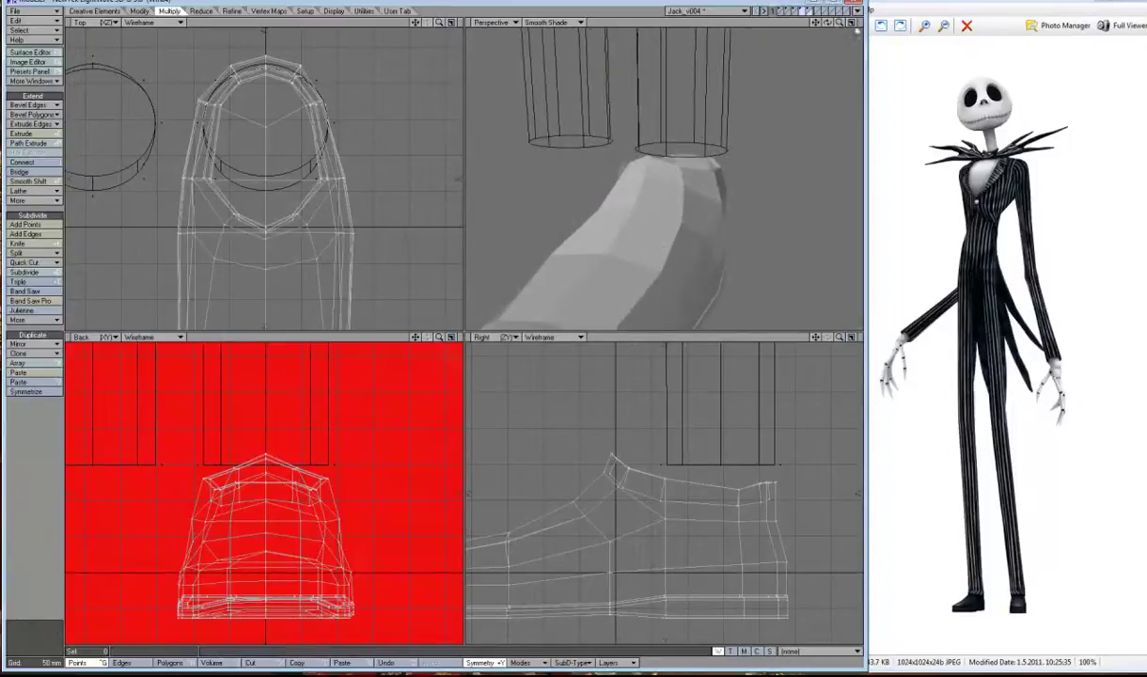
{"action": "key", "text": "a"}
{"action": "key", "text": "period"}
{"action": "key", "text": "period"}
{"action": "left_click_drag", "start_coordinate": [555, 522], "coordinate": [564, 512]}
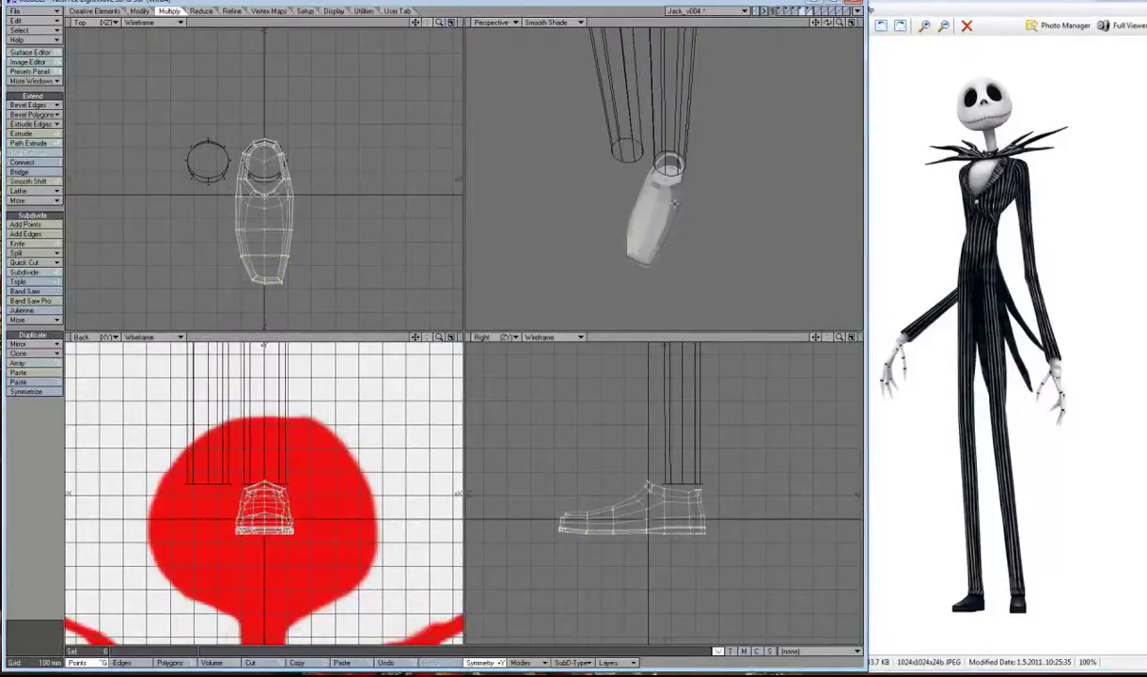
Frame the foot and move the shoe under the right pant leg.
{"action": "left_click_drag", "start_coordinate": [675, 202], "coordinate": [431, 321], "text": "alt"}
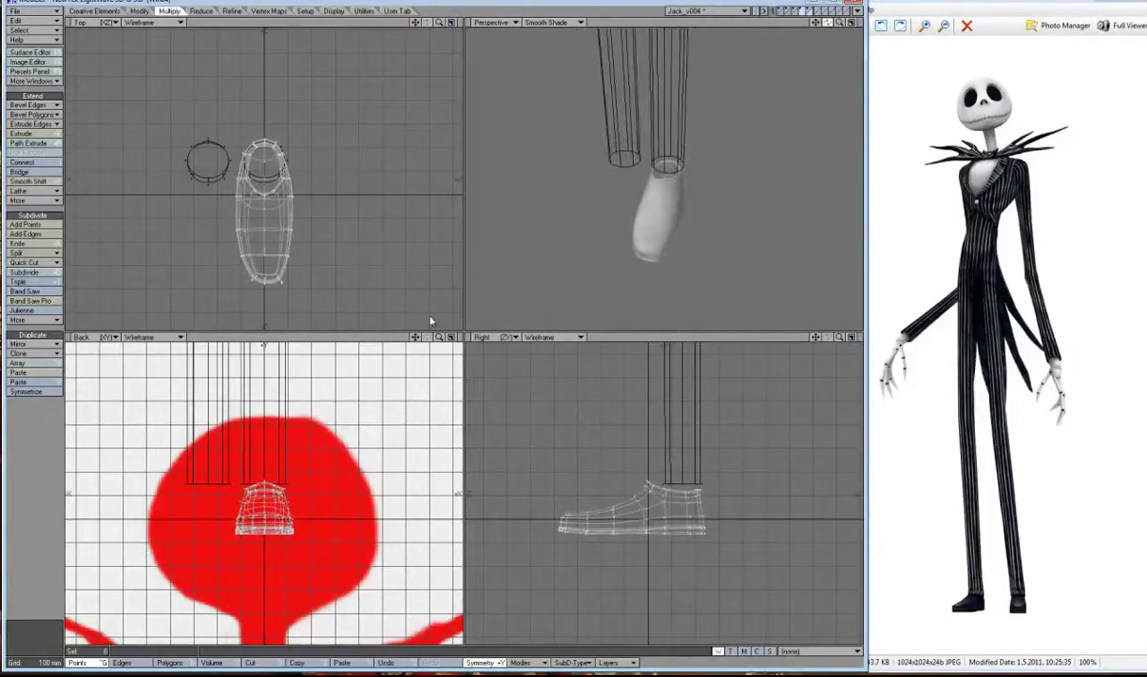
{"action": "key", "text": "comma"}
{"action": "key", "text": "comma"}
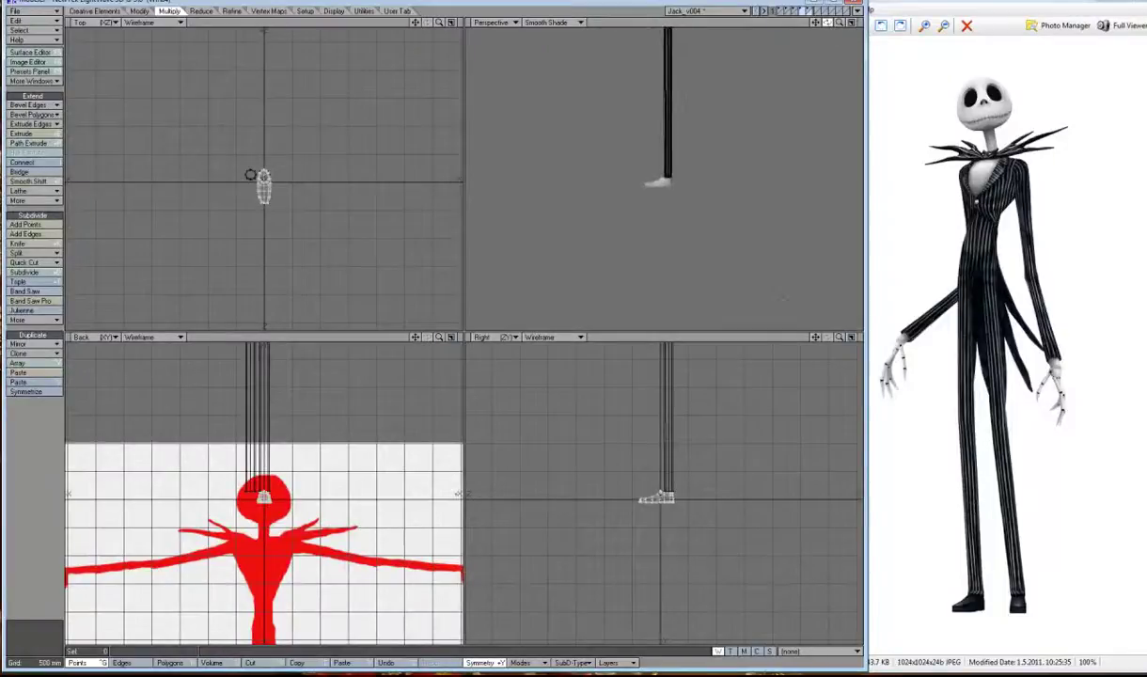
{"action": "key", "text": "period"}
{"action": "key", "text": "period"}
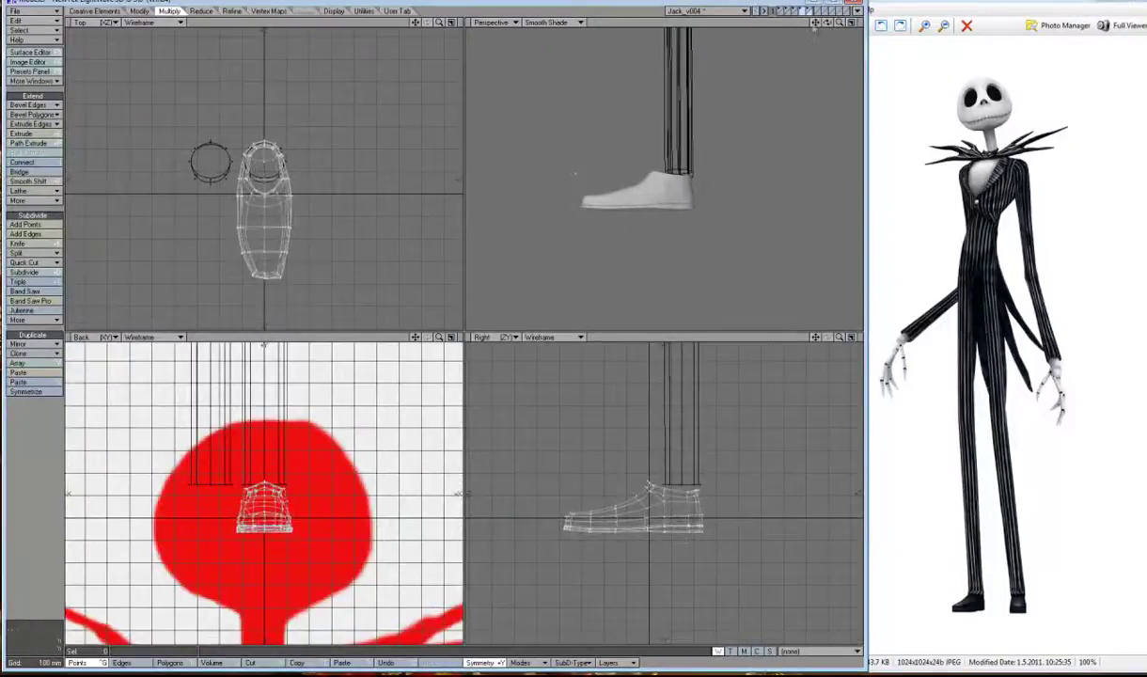
{"action": "key", "text": "comma"}
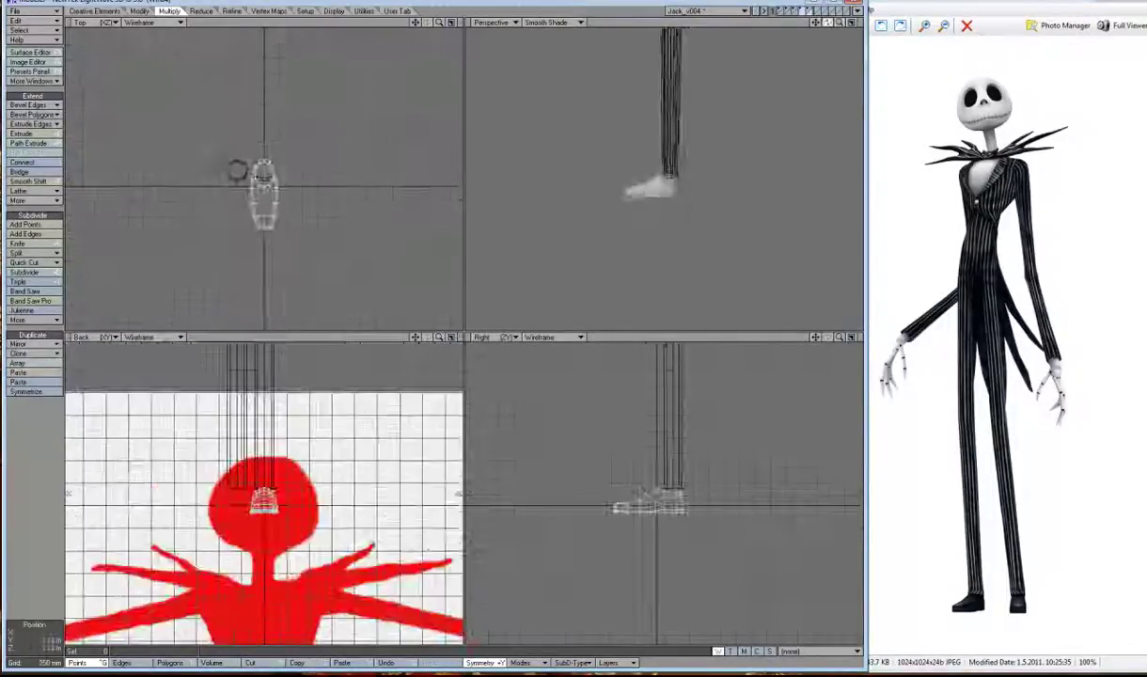
{"action": "left_click_drag", "start_coordinate": [828, 21], "coordinate": [797, 26]}
{"action": "key", "text": "comma"}
{"action": "key", "text": "comma"}
{"action": "key", "text": "shift+a"}
{"action": "left_click_drag", "start_coordinate": [793, 240], "coordinate": [835, 251]}
Toggle the leg geometry and zoom out to check the shoe's placement.
{"action": "key", "text": "comma"}
{"action": "key", "text": "comma"}
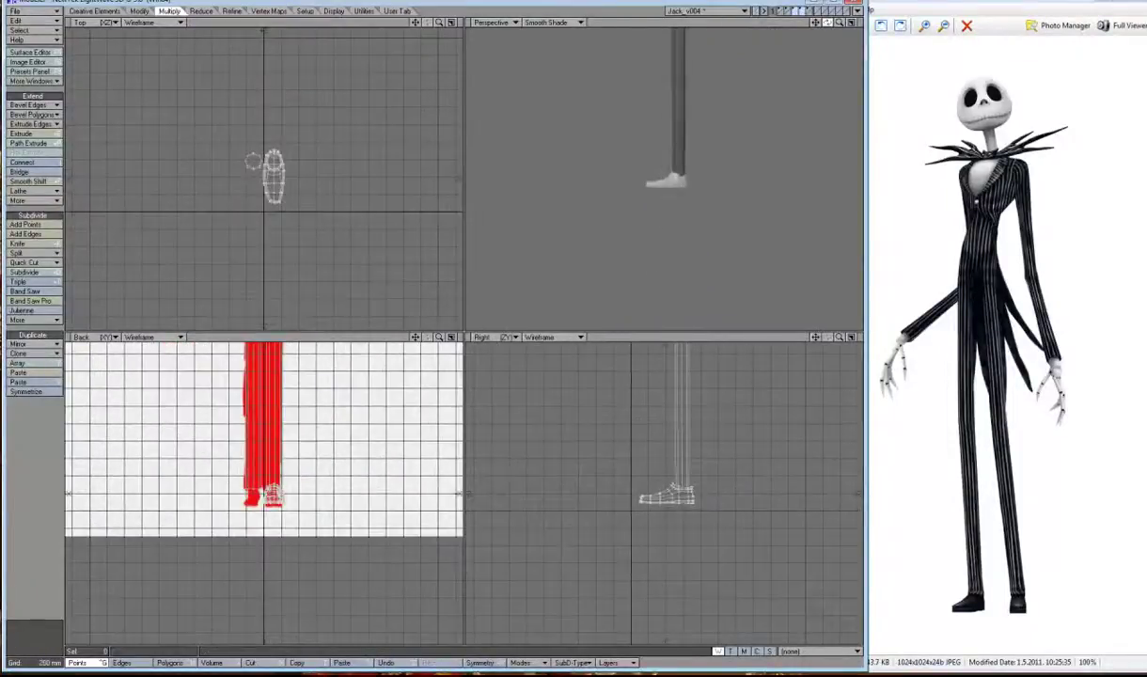
{"action": "key", "text": "period"}
{"action": "left_click", "coordinate": [766, 13]}
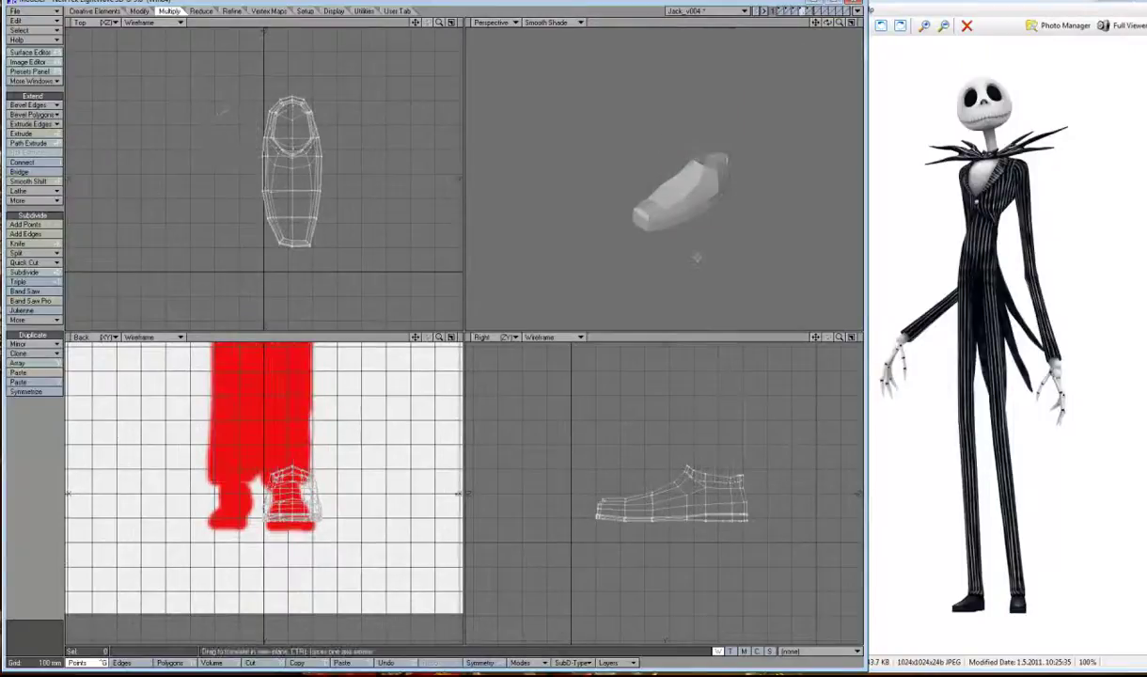
{"action": "left_click", "coordinate": [767, 12]}
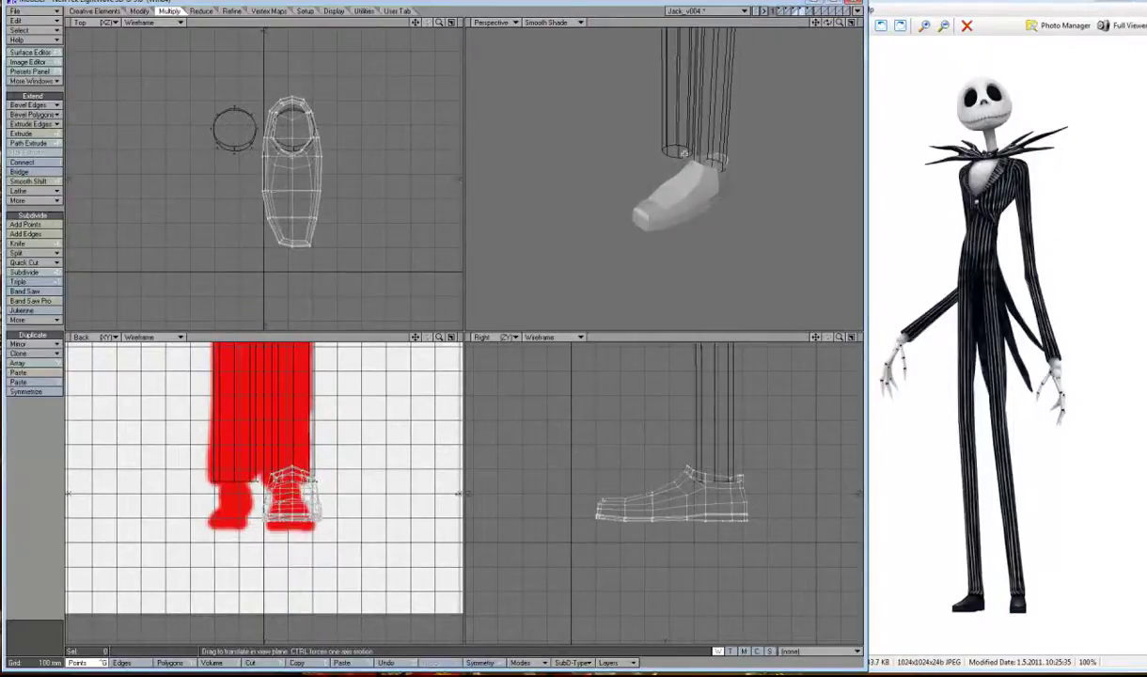
{"action": "key", "text": "comma"}
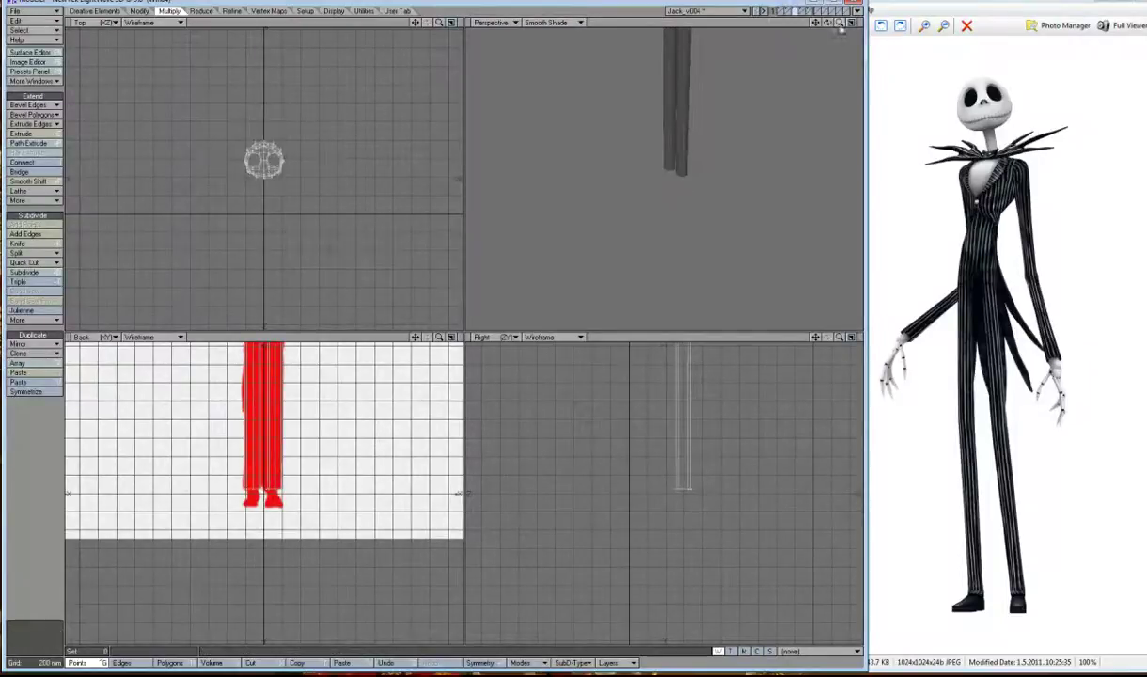
{"action": "key", "text": "comma"}
{"action": "left_click", "coordinate": [769, 11]}
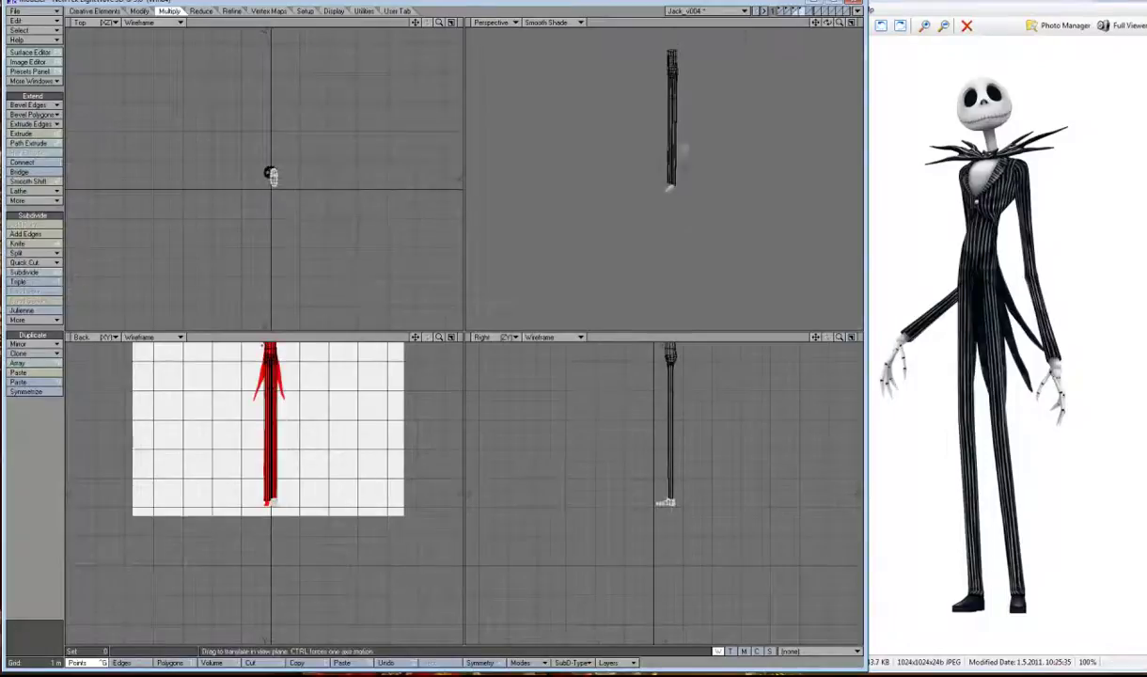
Shrink the shoe to fit the foot and compare it against the full body.
{"action": "key", "text": "a"}
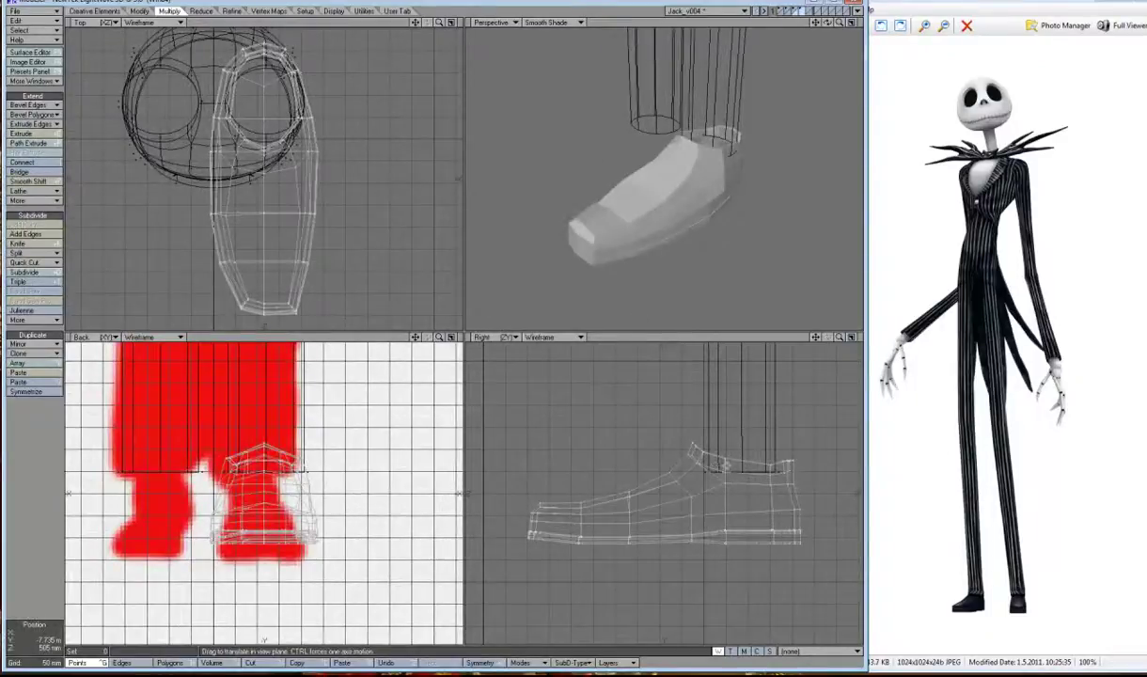
{"action": "left_click_drag", "start_coordinate": [675, 416], "coordinate": [649, 418]}
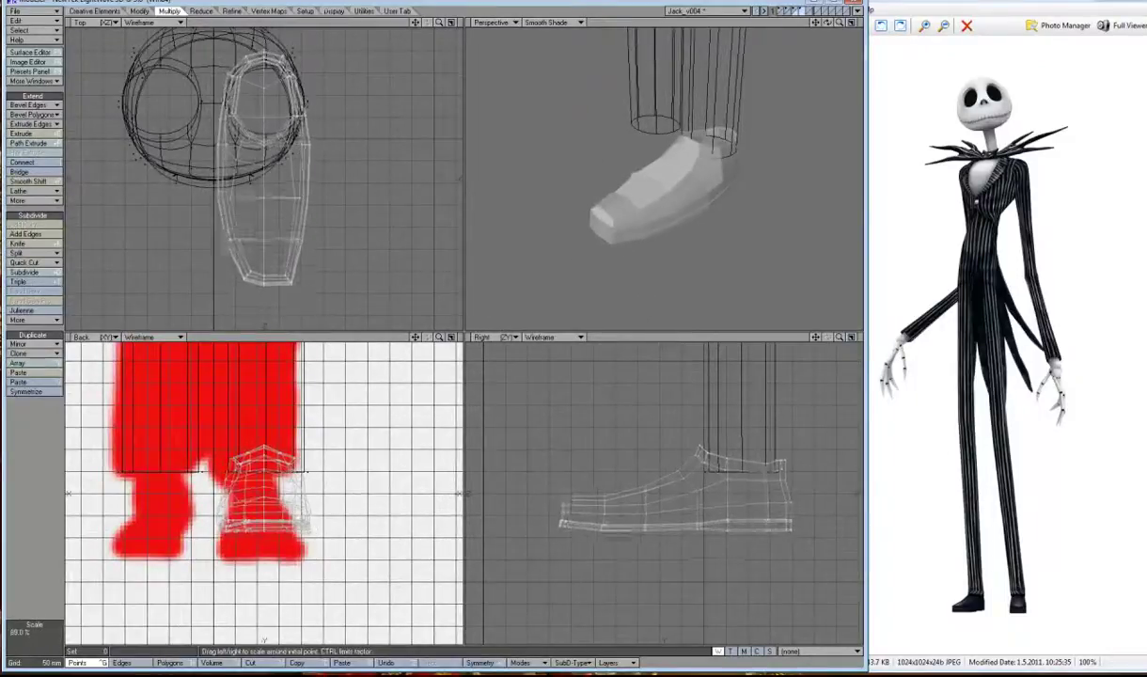
{"action": "left_click", "coordinate": [793, 12]}
{"action": "key", "text": "comma"}
{"action": "key", "text": "comma"}
{"action": "key", "text": "comma"}
{"action": "left_click", "coordinate": [793, 11], "text": "shift"}
{"action": "key", "text": "a"}
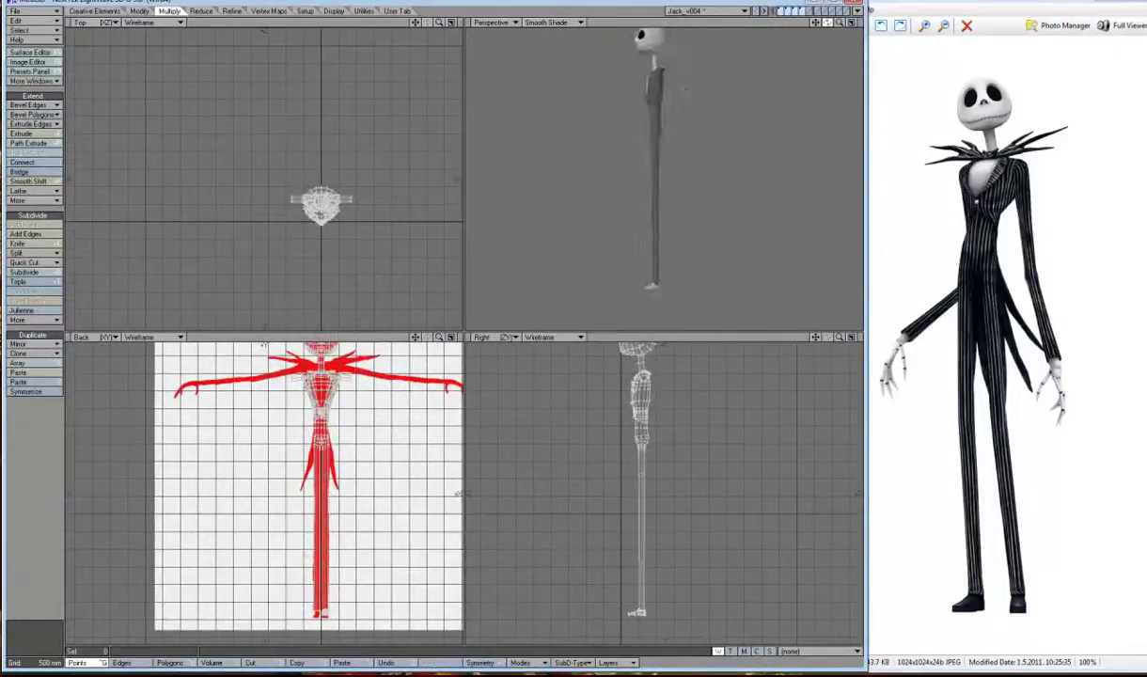
{"action": "key", "text": "period"}
{"action": "left_click", "coordinate": [792, 12]}
{"action": "key", "text": "a"}
{"action": "left_click", "coordinate": [760, 11], "text": "shift"}
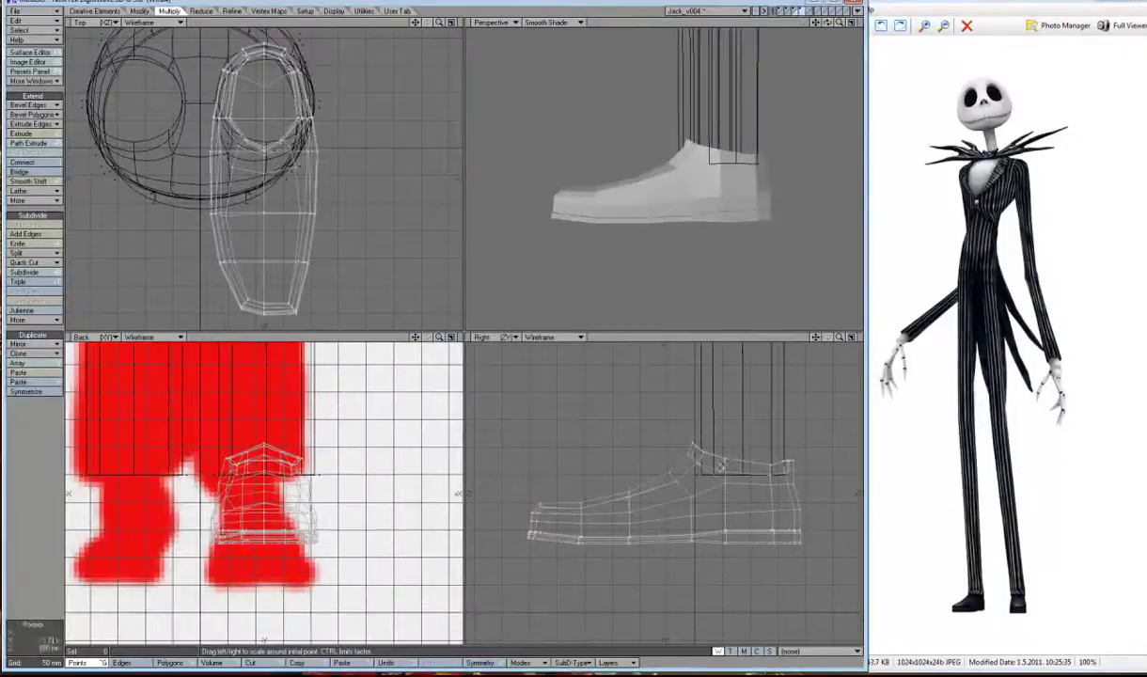
Try extending the toe forward, then undo it and clear the selection.
{"action": "right_click_drag", "start_coordinate": [573, 489], "coordinate": [564, 555]}
{"action": "key", "text": "t"}
{"action": "left_click_drag", "start_coordinate": [526, 536], "coordinate": [509, 537]}
{"action": "key", "text": "u"}
{"action": "key", "text": "slash"}
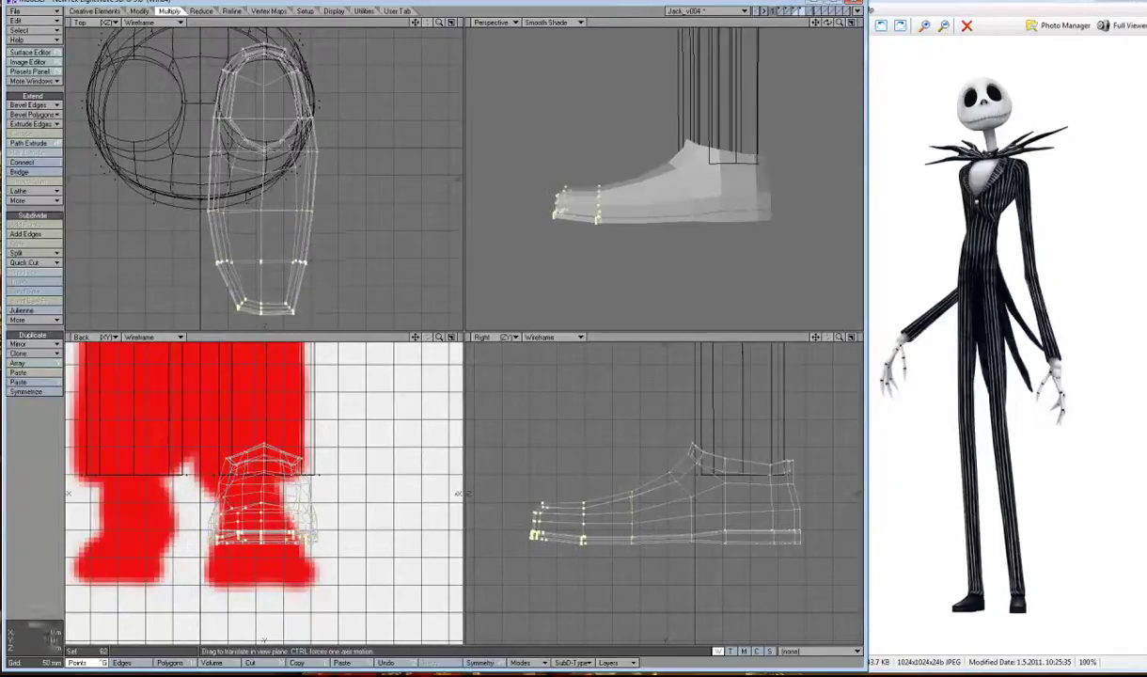
Orbit around the leg and foot with the head layer shown for reference.
{"action": "key", "text": "a"}
{"action": "left_click_drag", "start_coordinate": [428, 321], "coordinate": [404, 306], "text": "alt"}
{"action": "left_click_drag", "start_coordinate": [658, 188], "coordinate": [649, 179], "text": "alt"}
{"action": "key", "text": "a"}
{"action": "left_click", "coordinate": [777, 10], "text": "shift"}
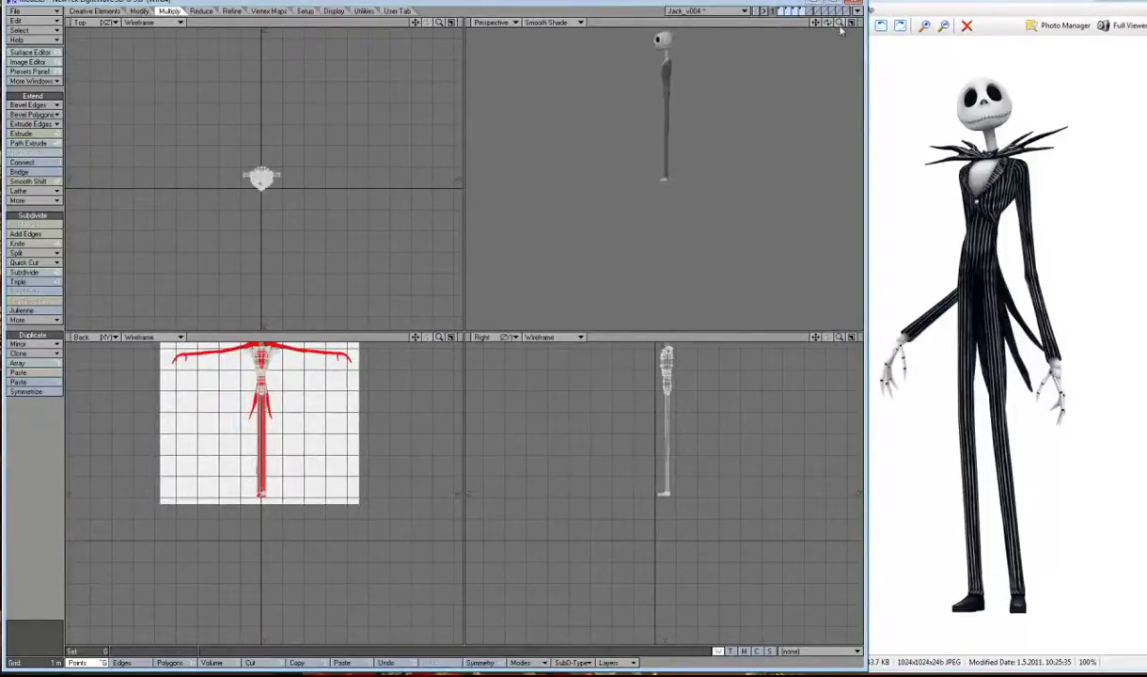
{"action": "key", "text": "shift+a"}
Assign the shoe a new surface named Shoe with a near-black colour.
{"action": "key", "text": "q"}
{"action": "type", "text": "Shoe"}
{"action": "left_click", "coordinate": [623, 345]}
{"action": "left_click", "coordinate": [625, 420]}
{"action": "left_click", "coordinate": [449, 475]}
{"action": "left_click", "coordinate": [650, 318]}
Verify the Shoe surface in the Surface Editor and put the shoe in the background.
{"action": "left_click", "coordinate": [30, 52]}
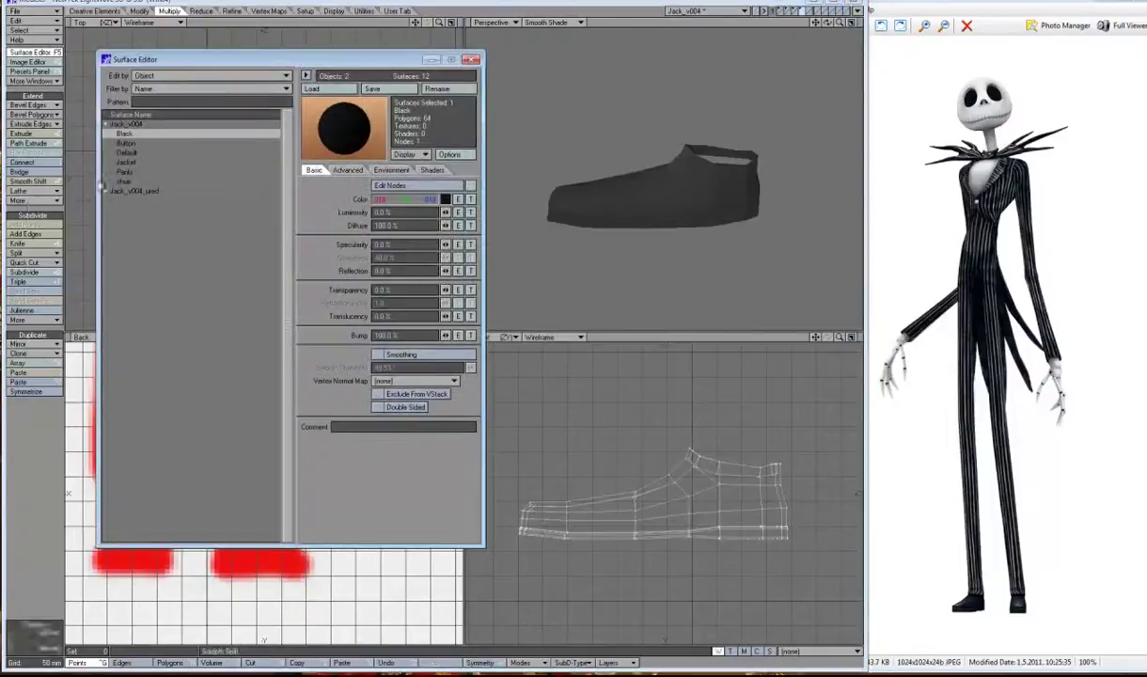
{"action": "key", "text": "F5"}
{"action": "key", "text": "F5"}
{"action": "left_click", "coordinate": [134, 182]}
{"action": "key", "text": "F5"}
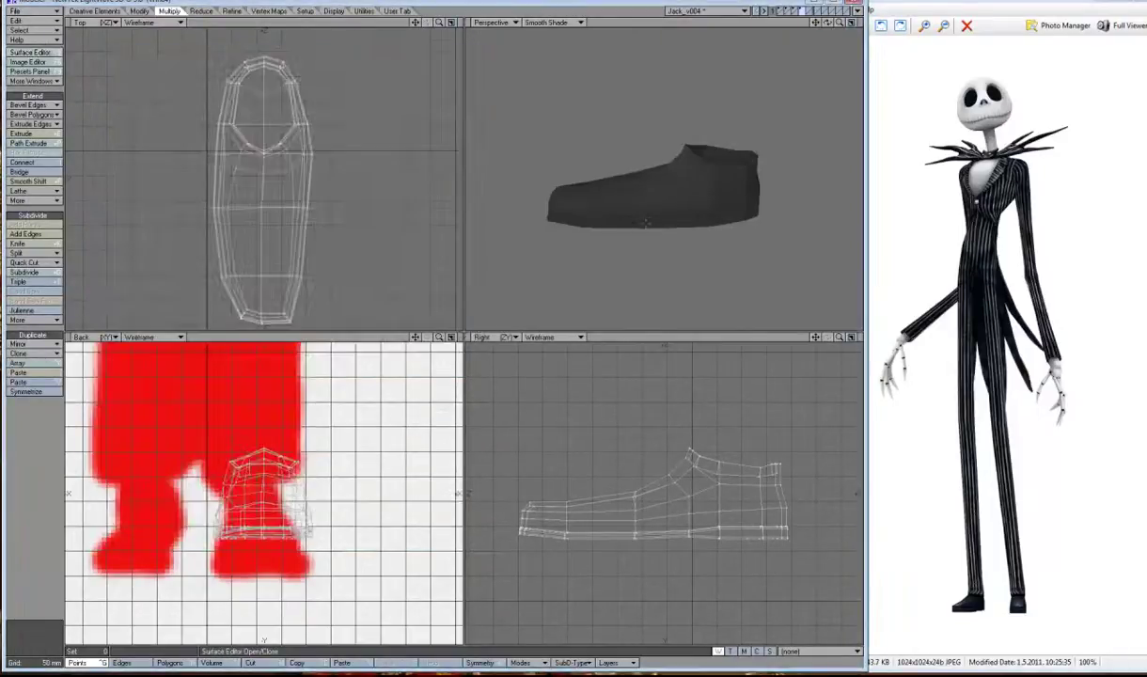
{"action": "left_click", "coordinate": [763, 10], "text": "shift"}
{"action": "left_click", "coordinate": [762, 10]}
Slice a knife cut across the pant leg.
{"action": "key", "text": "a"}
{"action": "key", "text": "shift+k"}
{"action": "left_click_drag", "start_coordinate": [615, 461], "coordinate": [778, 460]}
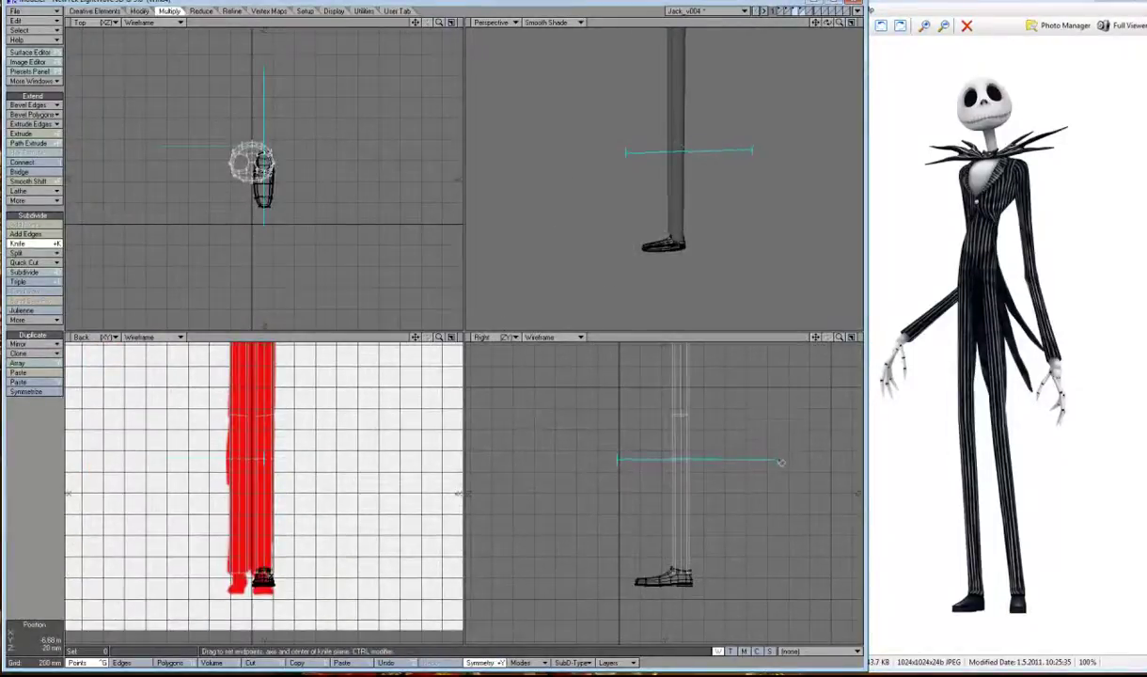
{"action": "key", "text": "space"}
{"action": "key", "text": "a"}
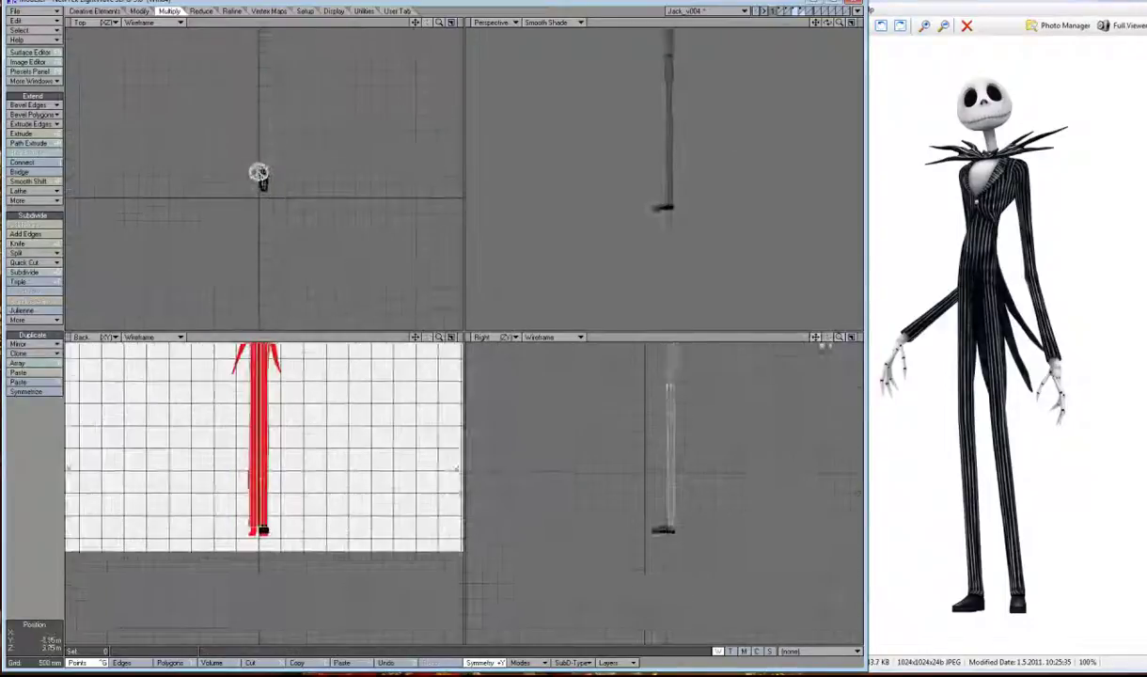
{"action": "scroll", "coordinate": [259, 176], "scroll_direction": "up", "scroll_amount": 3}
{"action": "scroll", "coordinate": [258, 177], "scroll_direction": "down", "scroll_amount": 5}
{"action": "scroll", "coordinate": [258, 177], "scroll_direction": "up", "scroll_amount": 4}
{"action": "scroll", "coordinate": [260, 177], "scroll_direction": "down", "scroll_amount": 1}
Show layers 2 and 3, zoom in on the legs and feet, and switch to Points mode.
{"action": "key", "text": "shift+2"}
{"action": "key", "text": "shift+3"}
{"action": "key", "text": "a"}
{"action": "key", "text": "shift+k"}
{"action": "key", "text": "space"}
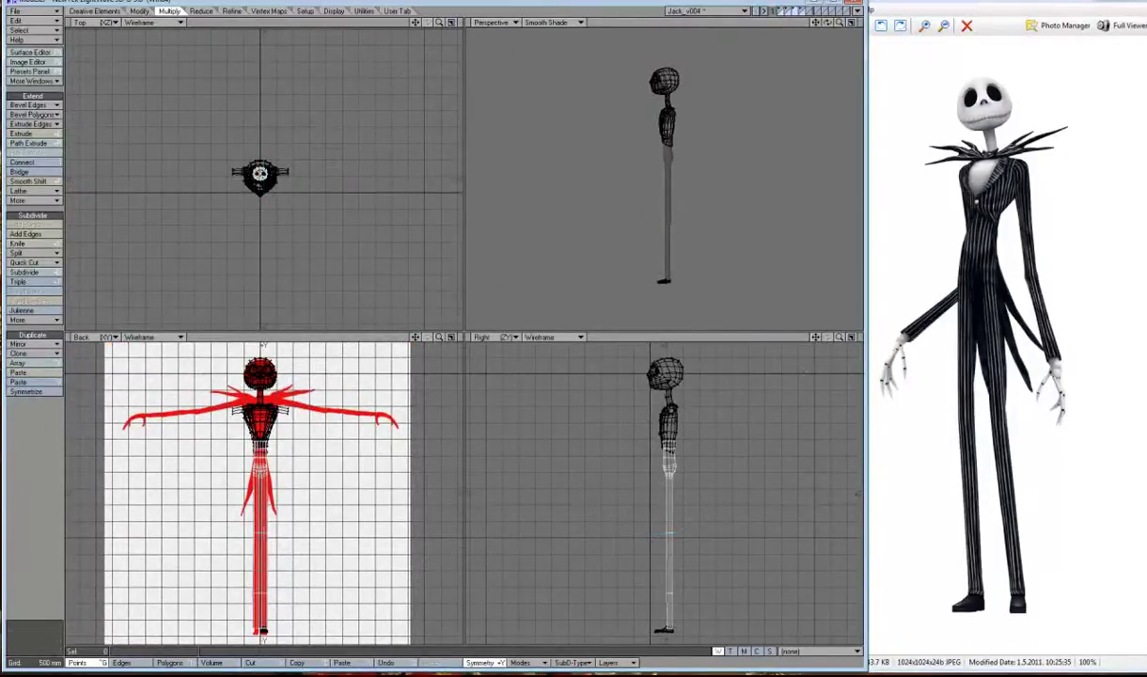
{"action": "left_click_drag", "start_coordinate": [838, 336], "coordinate": [841, 345]}
{"action": "key", "text": "ctrl+h"}
{"action": "scroll", "coordinate": [350, 501], "scroll_direction": "up", "scroll_amount": 2}
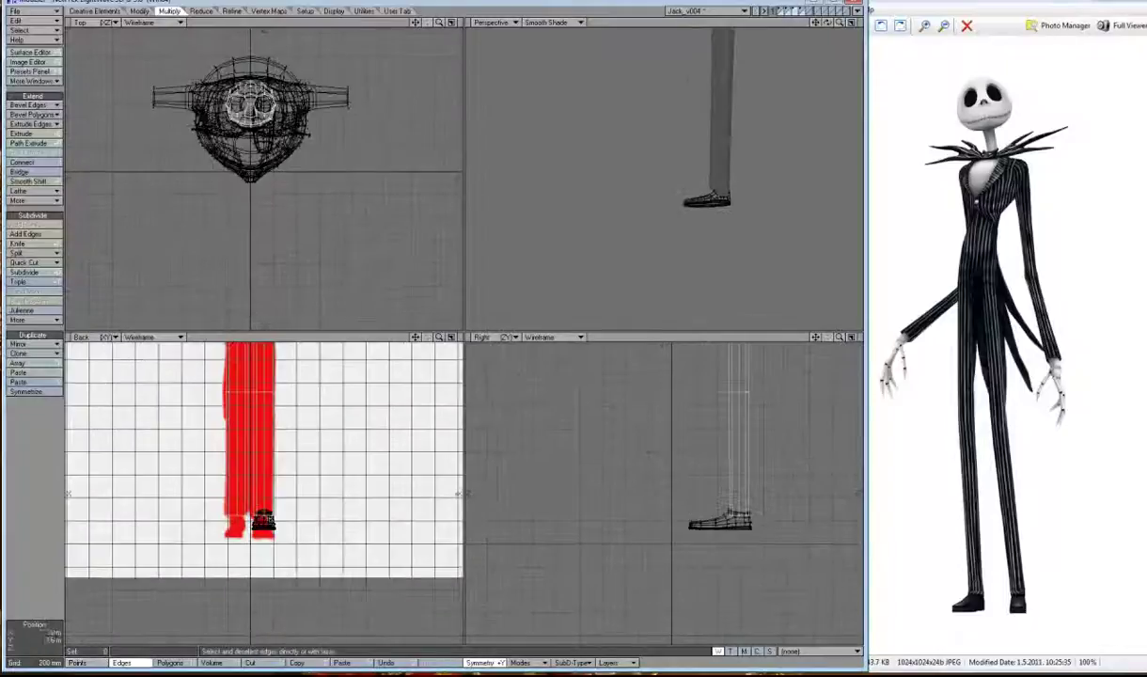
{"action": "key", "text": "ctrl+g"}
{"action": "scroll", "coordinate": [263, 522], "scroll_direction": "up", "scroll_amount": 1}
{"action": "scroll", "coordinate": [263, 522], "scroll_direction": "up", "scroll_amount": 1}
Stretch the shoe's top ring of points wider, then narrow the top row to shape the opening.
{"action": "mouse_move", "coordinate": [265, 180]}
{"action": "left_mouse_down"}
{"action": "mouse_move", "coordinate": [291, 181]}
{"action": "mouse_move", "coordinate": [254, 171]}
{"action": "left_mouse_up"}
{"action": "key", "text": "h"}
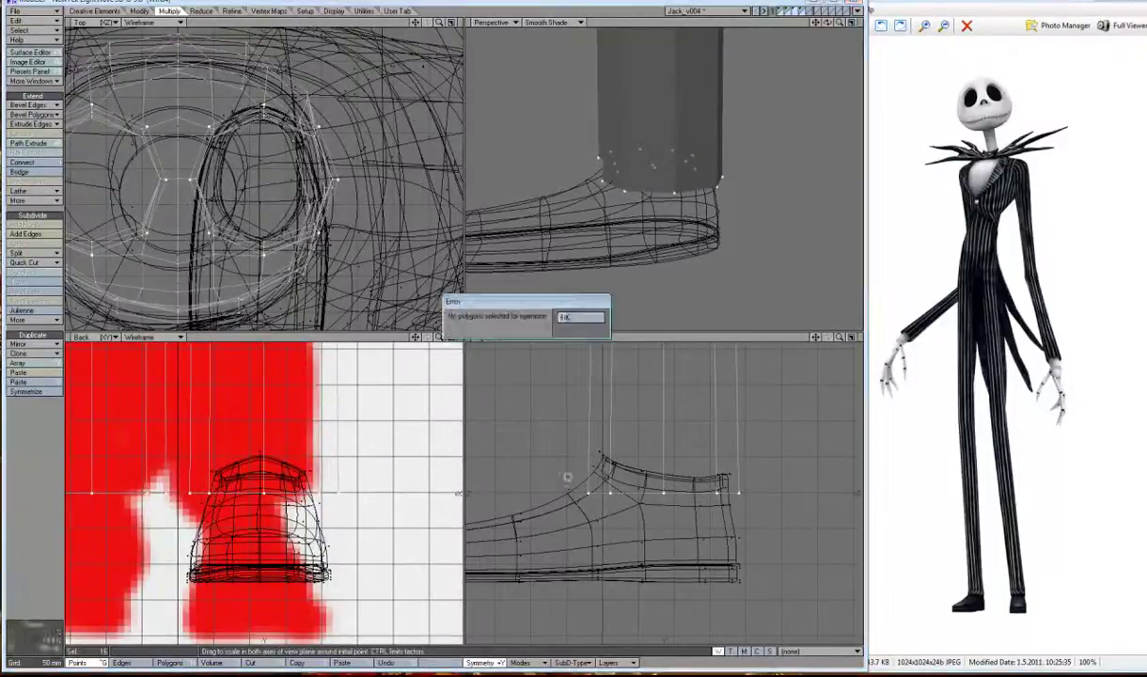
{"action": "key", "text": "ctrl+h"}
{"action": "key", "text": "t"}
{"action": "left_click_drag", "start_coordinate": [658, 188], "coordinate": [601, 216], "text": "alt"}
{"action": "key", "text": "ctrl+g"}
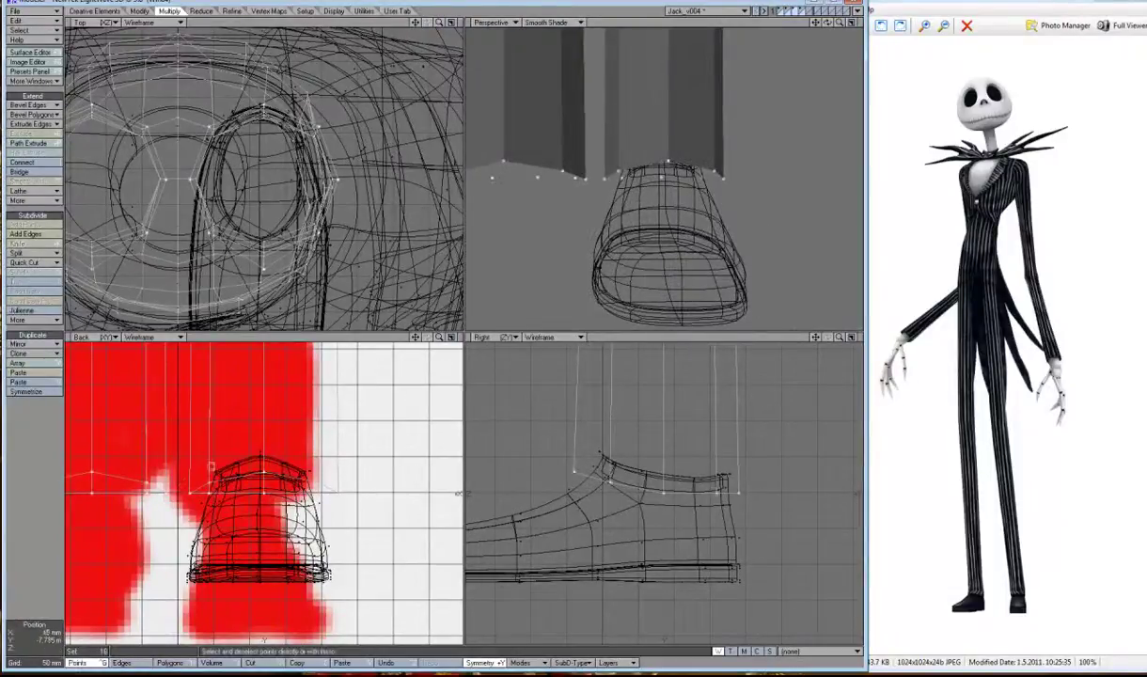
{"action": "key", "text": "shift+h"}
{"action": "left_click_drag", "start_coordinate": [264, 383], "coordinate": [246, 380]}
Preview the shoe as a smooth subdivision surface with Tab.
{"action": "key", "text": "ctrl+h"}
{"action": "left_click_drag", "start_coordinate": [658, 188], "coordinate": [602, 188], "text": "alt"}
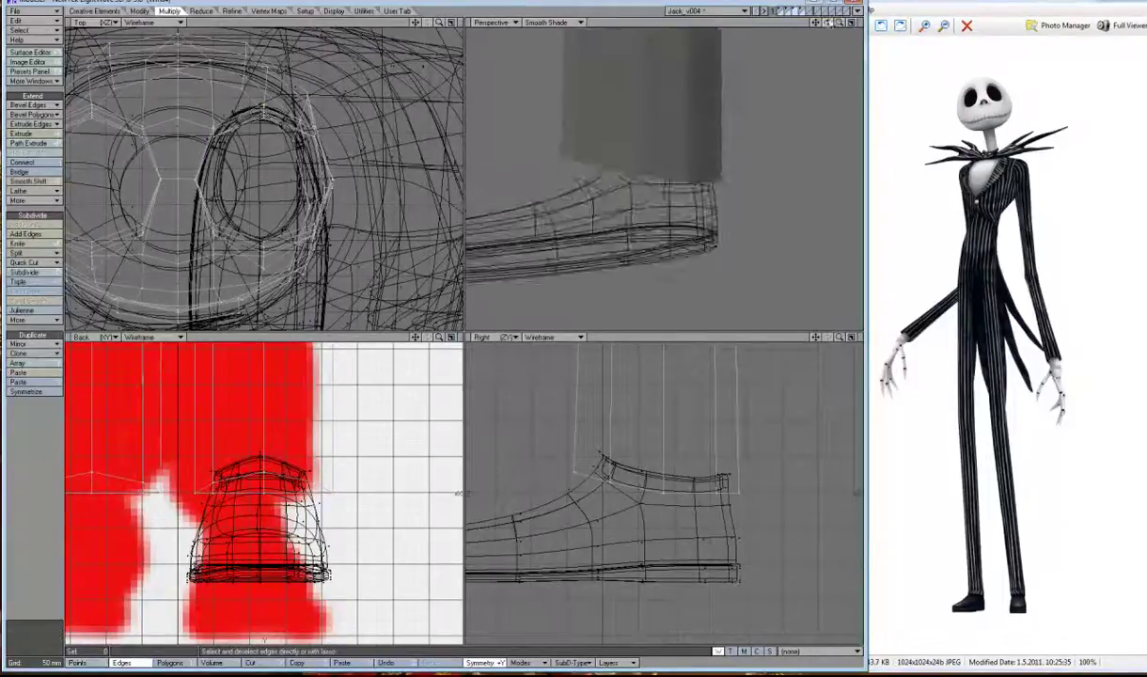
{"action": "key", "text": "a"}
{"action": "key", "text": "shift+a"}
{"action": "key", "text": "ctrl+g"}
{"action": "key", "text": "Tab"}
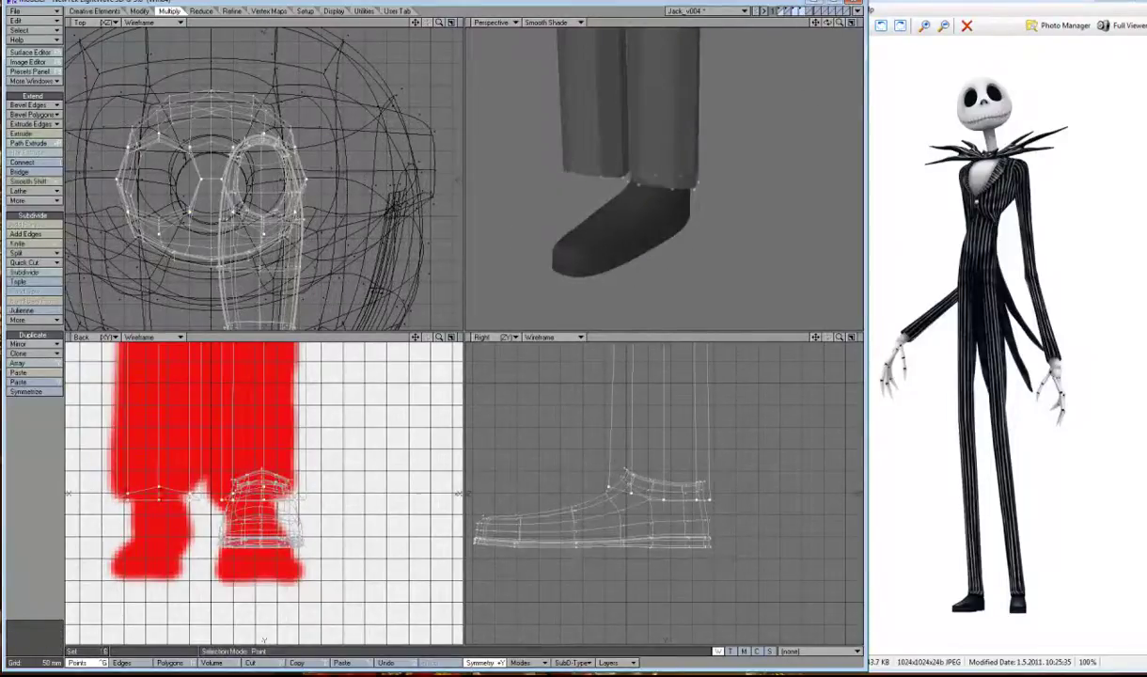
Stretch the selected shoe polygons and zoom out to show leg and shoe together.
{"action": "key", "text": "ctrl+h"}
{"action": "key", "text": "ctrl+j"}
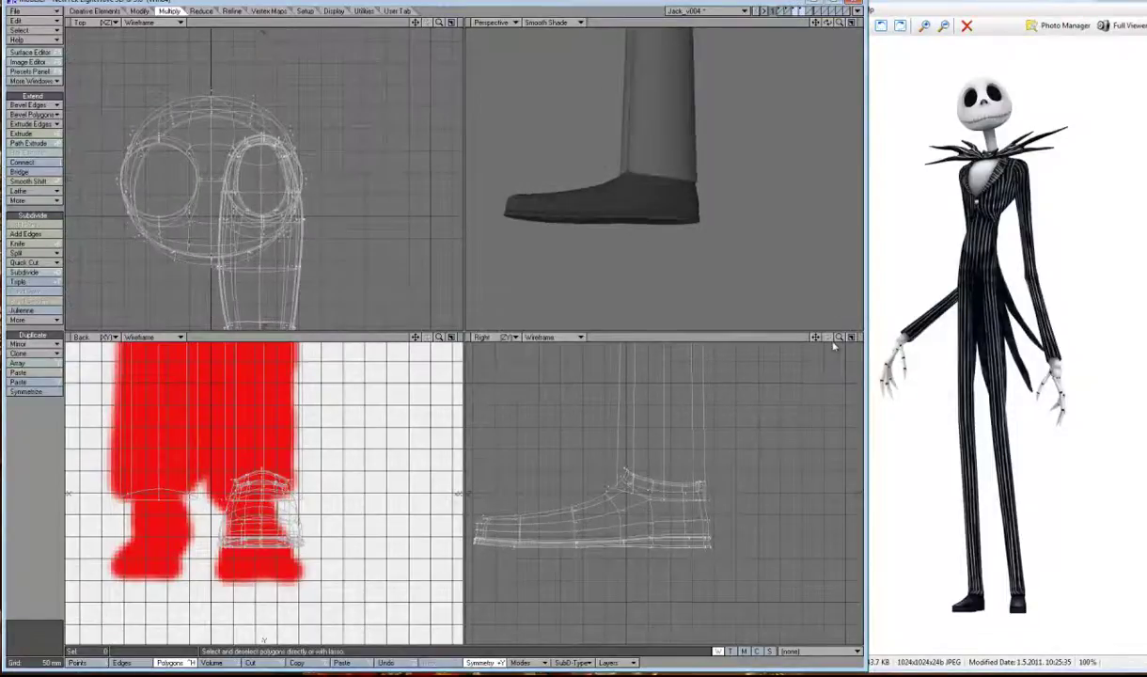
{"action": "key", "text": "a"}
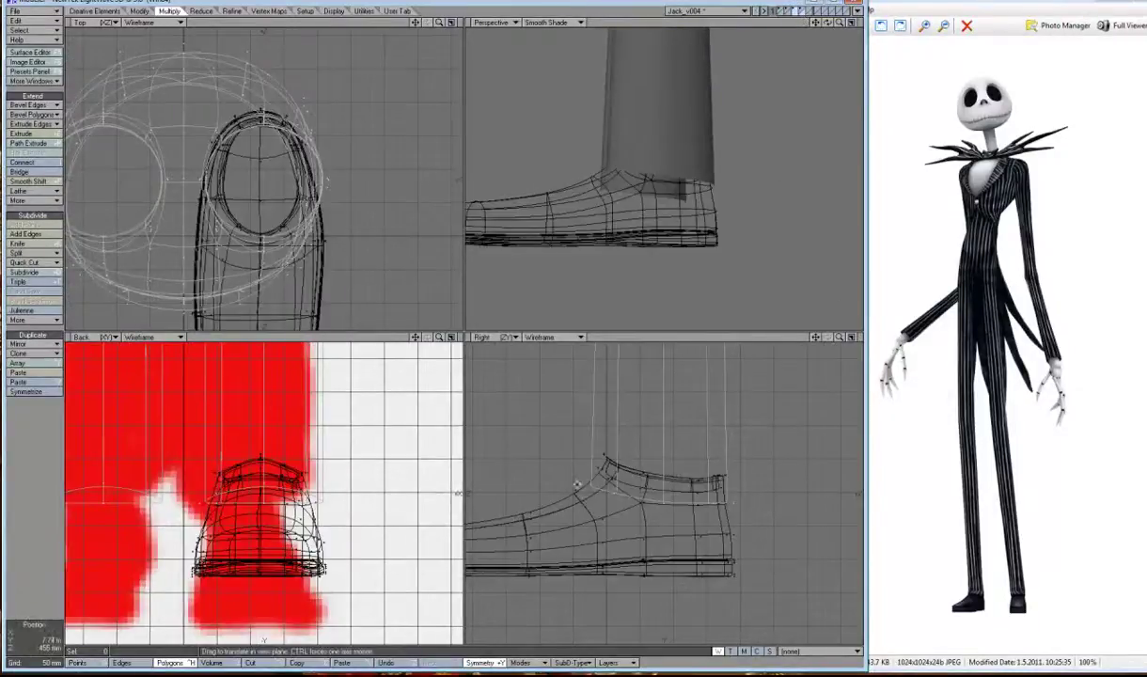
{"action": "key", "text": "h"}
{"action": "left_click_drag", "start_coordinate": [578, 484], "coordinate": [575, 487]}
{"action": "key", "text": "a"}
Test-move a ring of leg points down, undo it, and knife-cut around the lower trouser leg.
{"action": "key", "text": "ctrl+g"}
{"action": "key", "text": "t"}
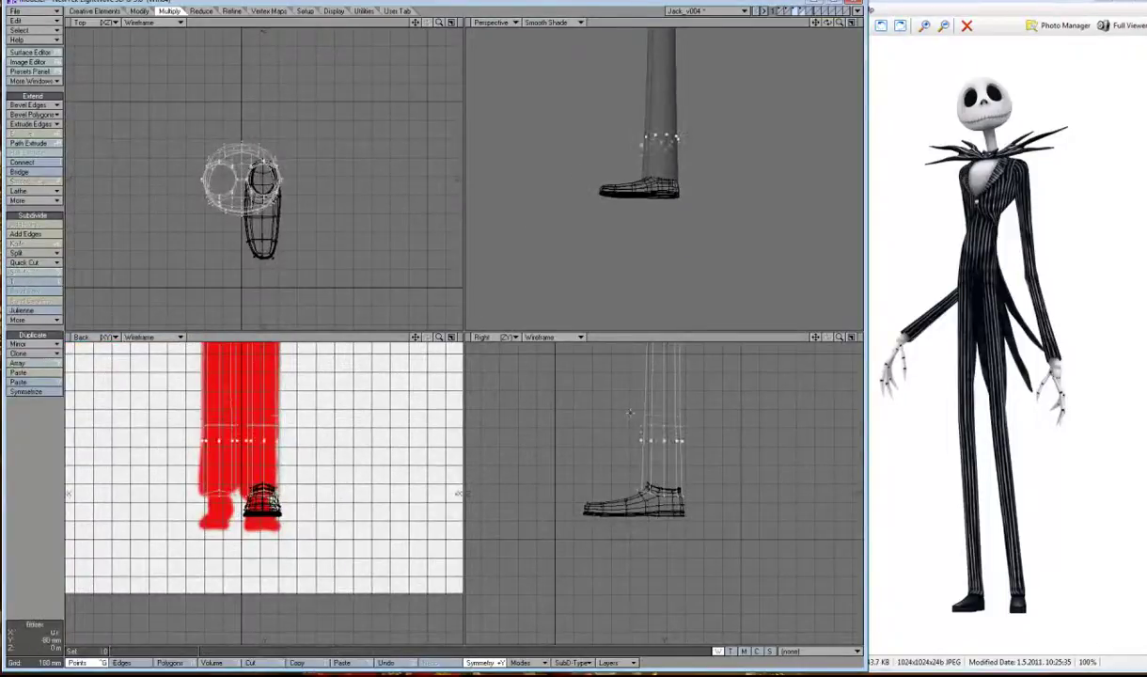
{"action": "left_click_drag", "start_coordinate": [240, 400], "coordinate": [240, 470]}
{"action": "key", "text": "u"}
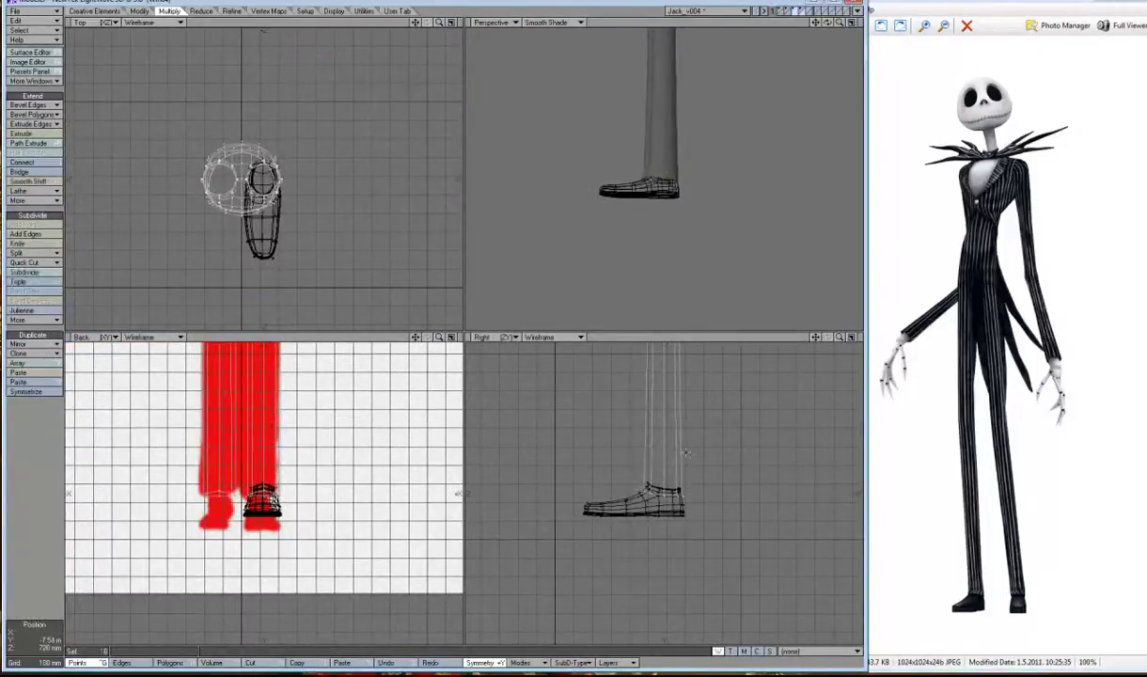
{"action": "left_click_drag", "start_coordinate": [617, 383], "coordinate": [618, 487], "text": "alt+shift"}
{"action": "key", "text": "shift+k"}
{"action": "key", "text": "space"}
{"action": "key", "text": "space"}
Arrange the shoe and leg layers, isolate the shoe layer, and select all its points.
{"action": "left_click", "coordinate": [795, 13]}
{"action": "left_click", "coordinate": [767, 13]}
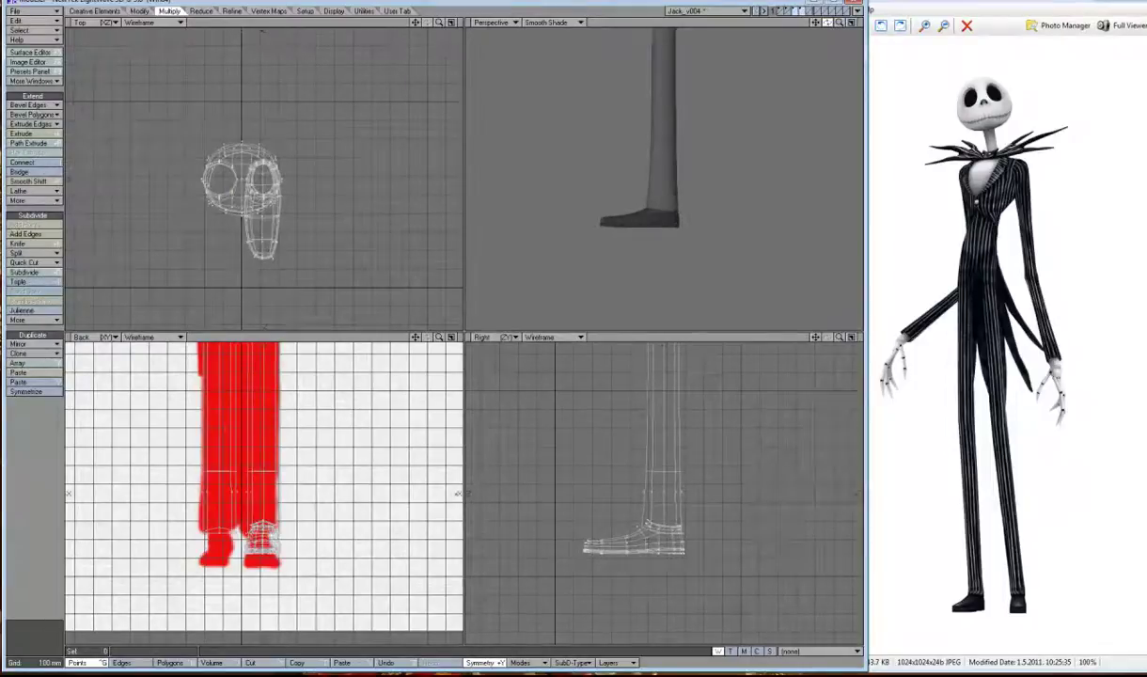
{"action": "key", "text": "comma"}
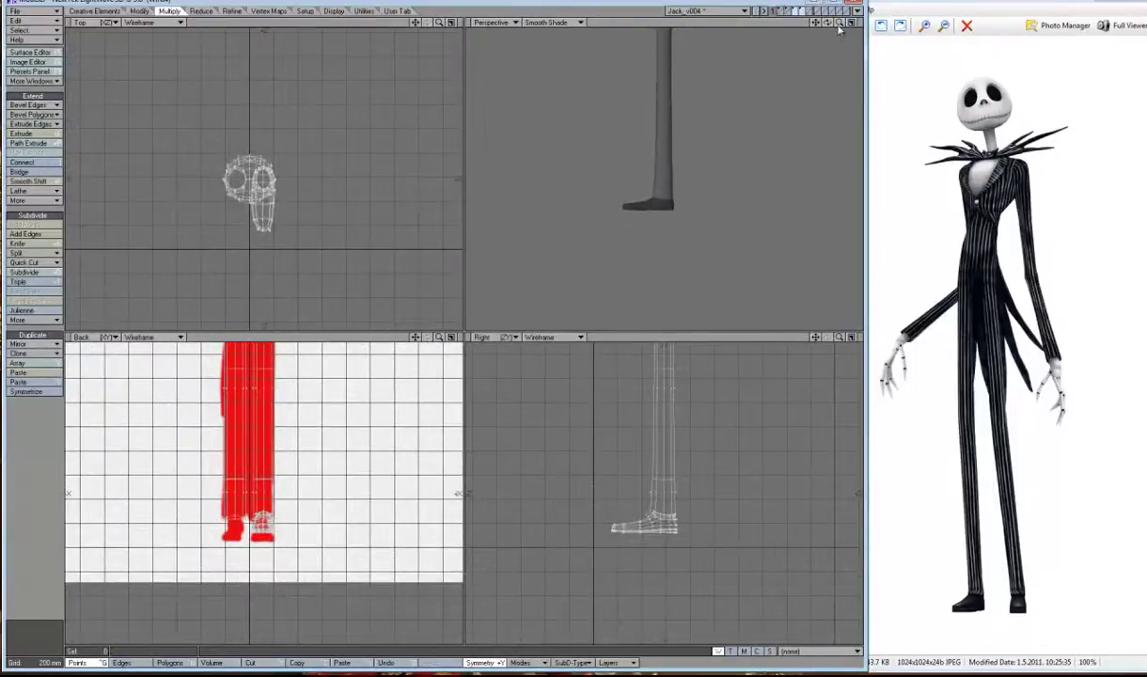
{"action": "key", "text": "period"}
{"action": "left_click", "coordinate": [801, 13]}
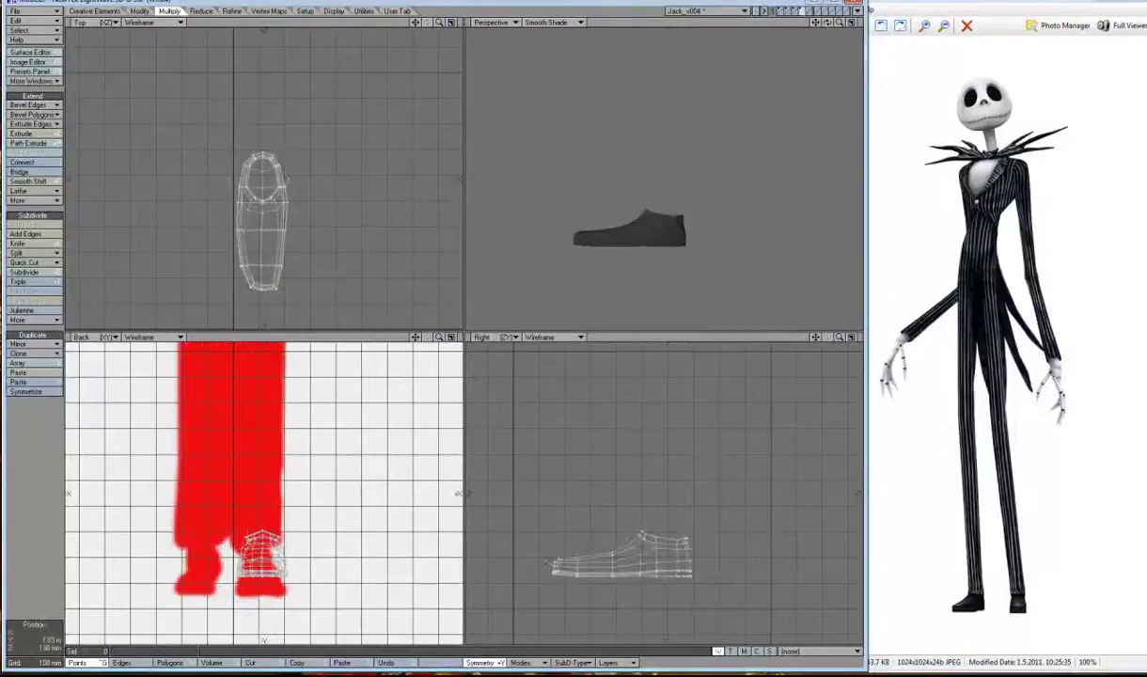
{"action": "key", "text": "backslash"}
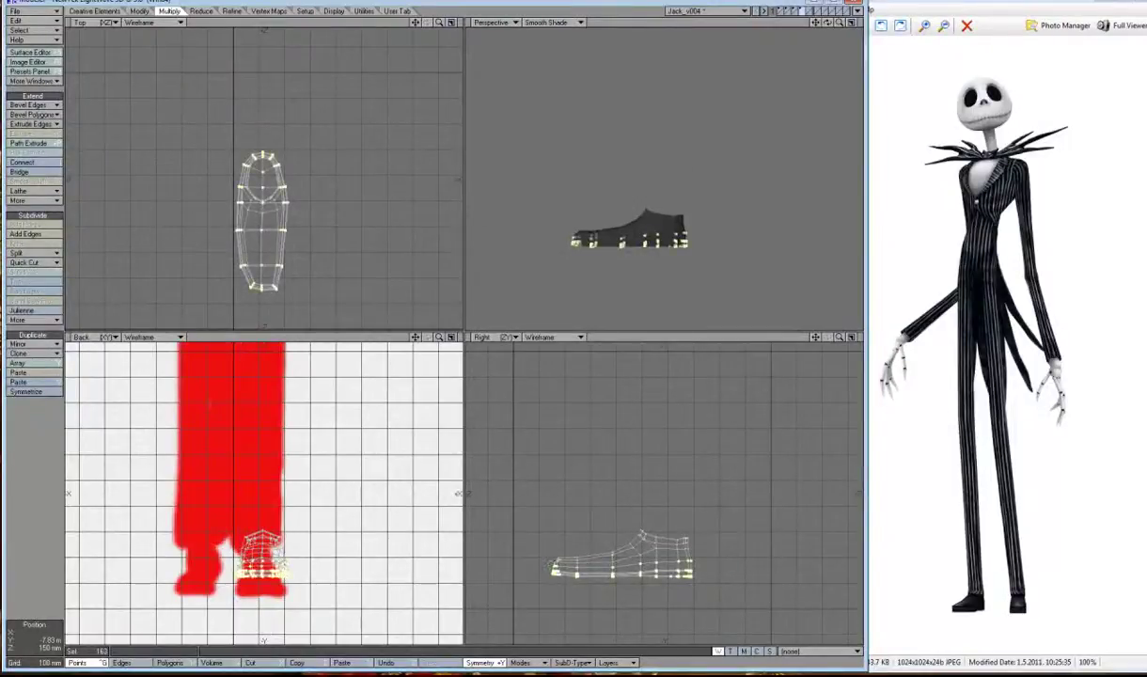
{"action": "key", "text": "ctrl+h"}
Show the leg and head layers again and inspect the knee points from the side.
{"action": "left_click", "coordinate": [797, 12]}
{"action": "left_click_drag", "start_coordinate": [658, 141], "coordinate": [747, 349], "text": "alt"}
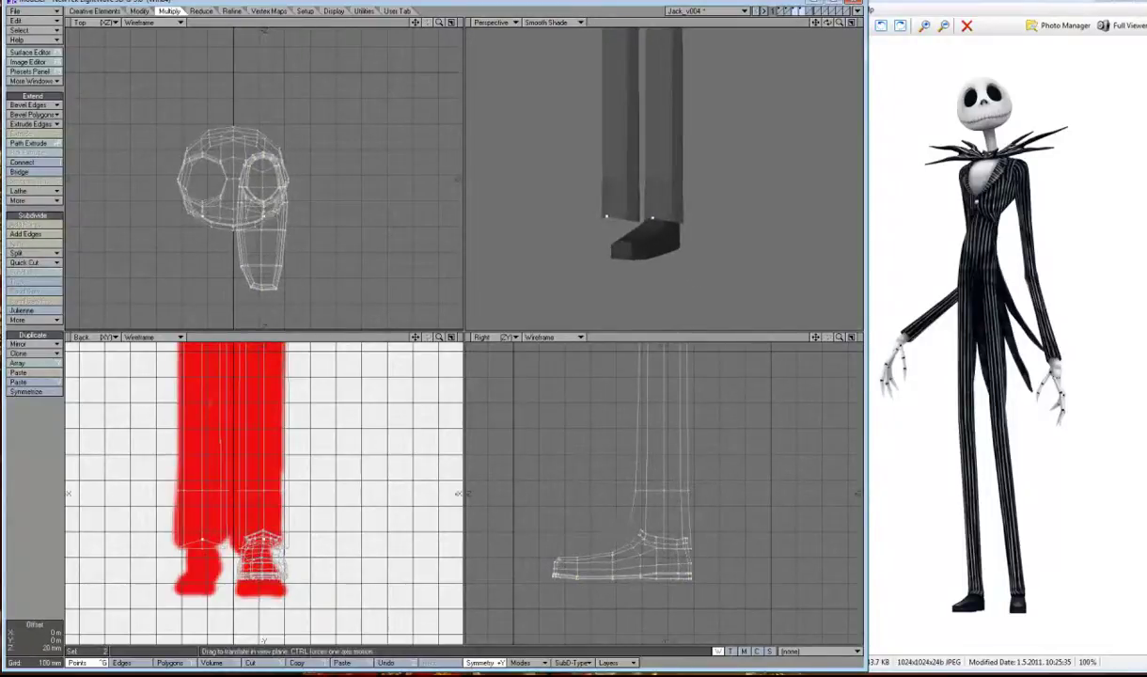
{"action": "key", "text": "space"}
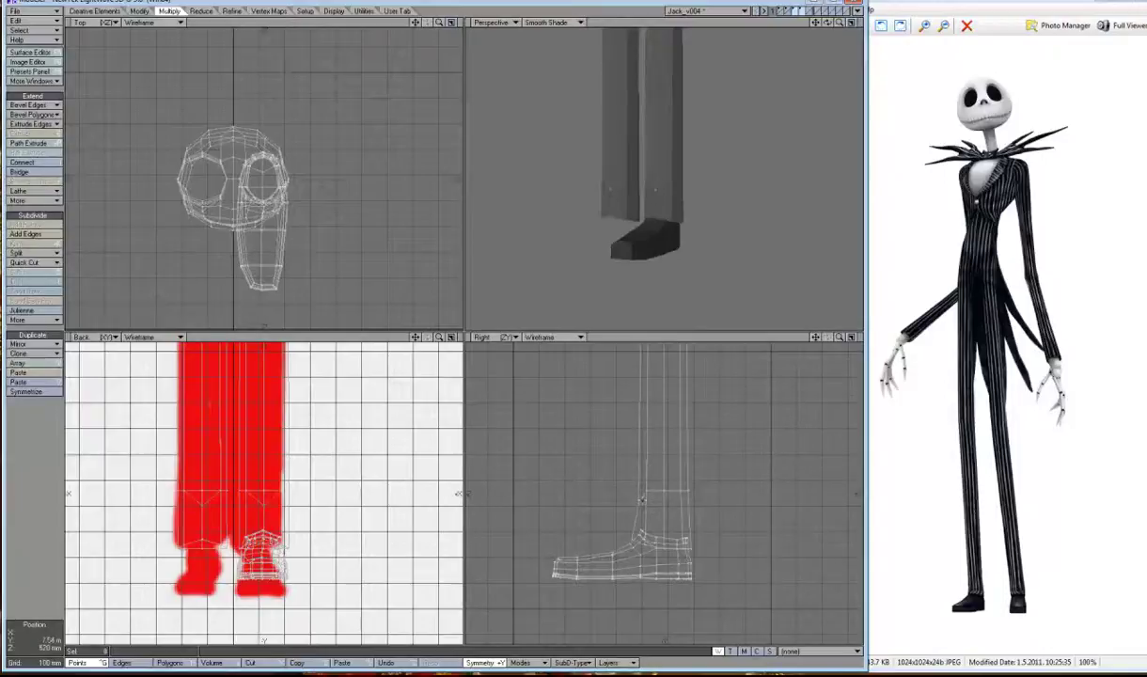
{"action": "left_click_drag", "start_coordinate": [630, 493], "coordinate": [687, 494]}
{"action": "left_click", "coordinate": [683, 505]}
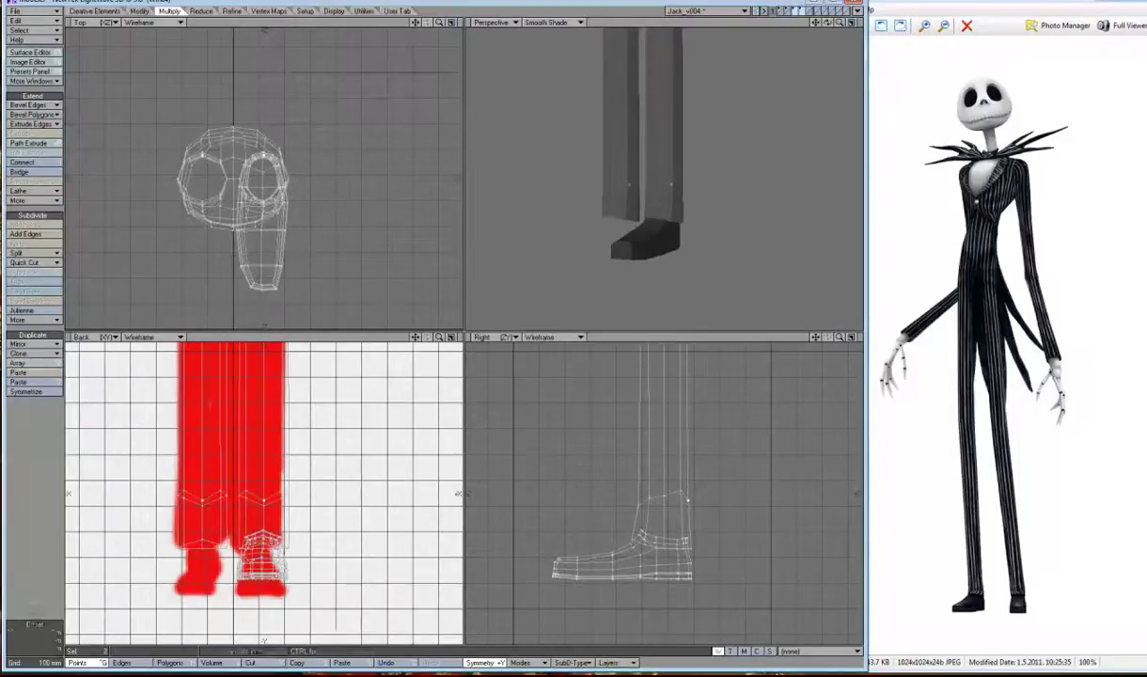
{"action": "left_click_drag", "start_coordinate": [658, 169], "coordinate": [724, 170], "text": "alt"}
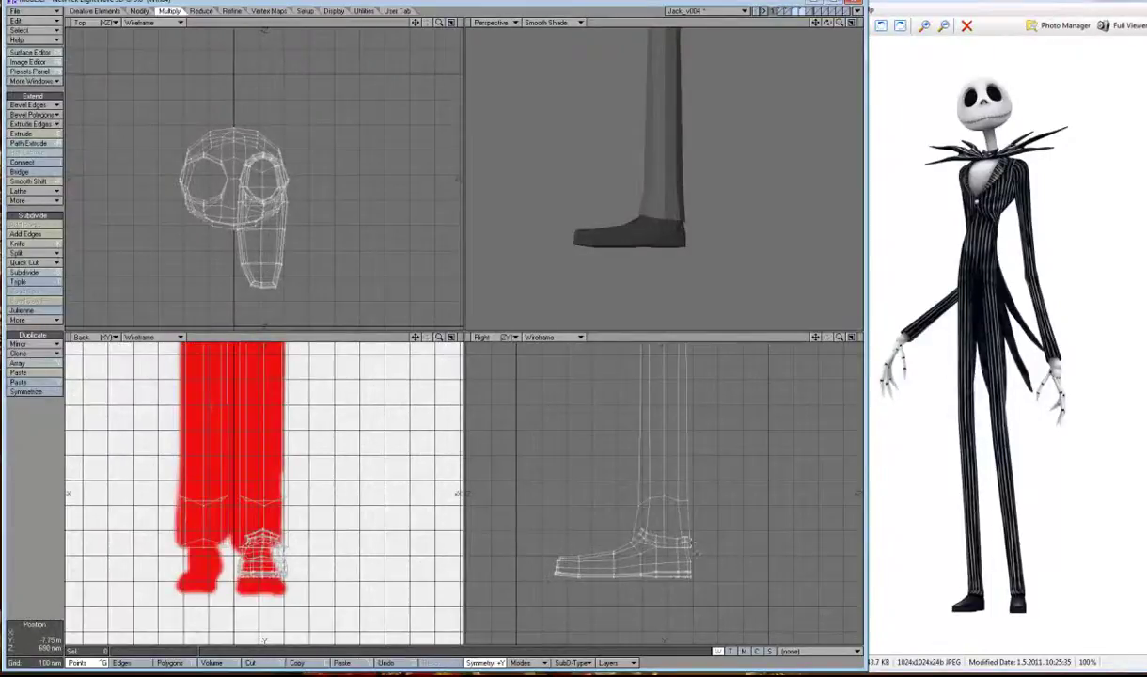
Move selected cuff points, then selected shoe points, so the trouser cuffs meet the shoe.
{"action": "left_click", "coordinate": [694, 556]}
{"action": "key", "text": "t"}
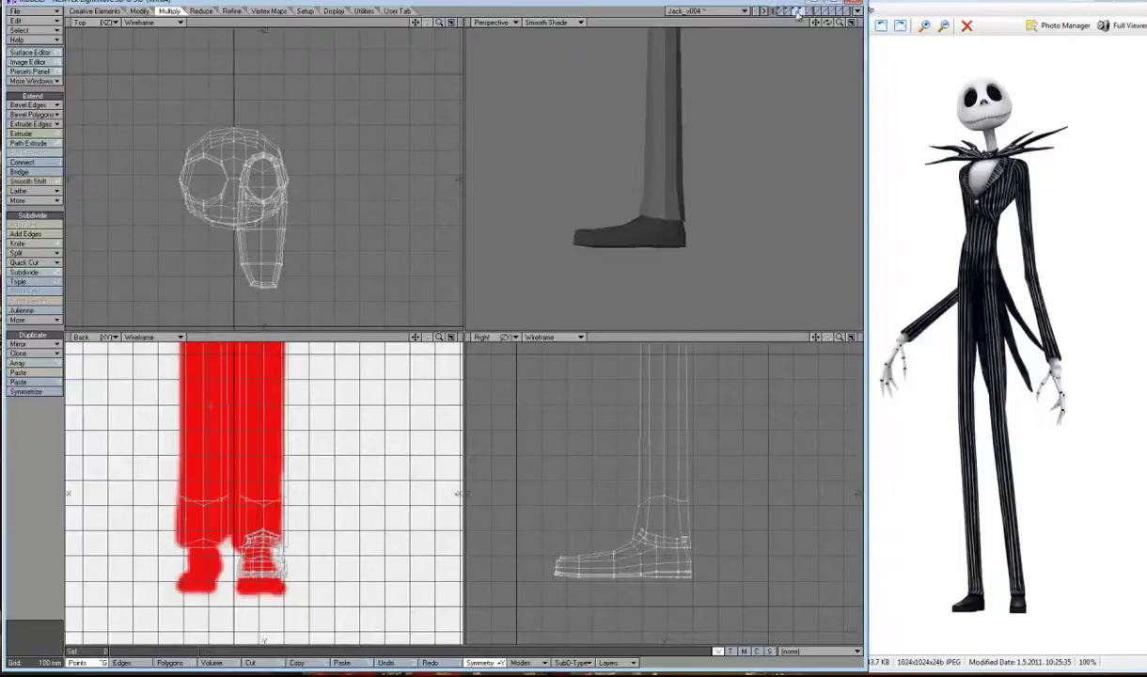
{"action": "left_click", "coordinate": [763, 12]}
{"action": "key", "text": "t"}
{"action": "left_click", "coordinate": [637, 531]}
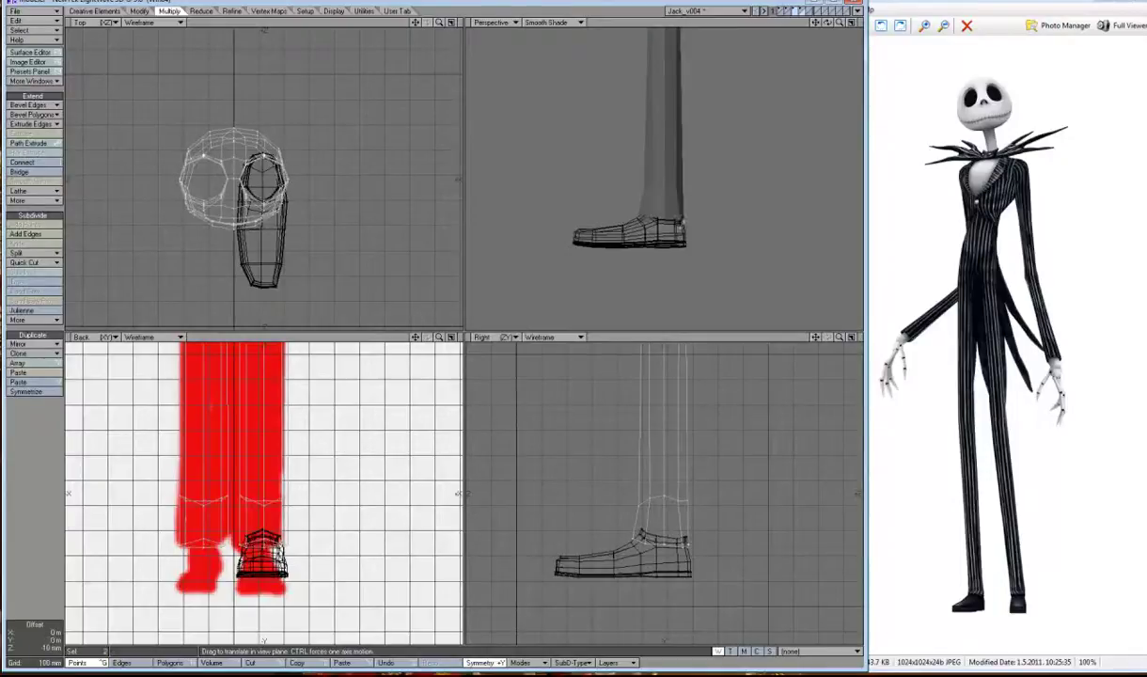
{"action": "key", "text": "space"}
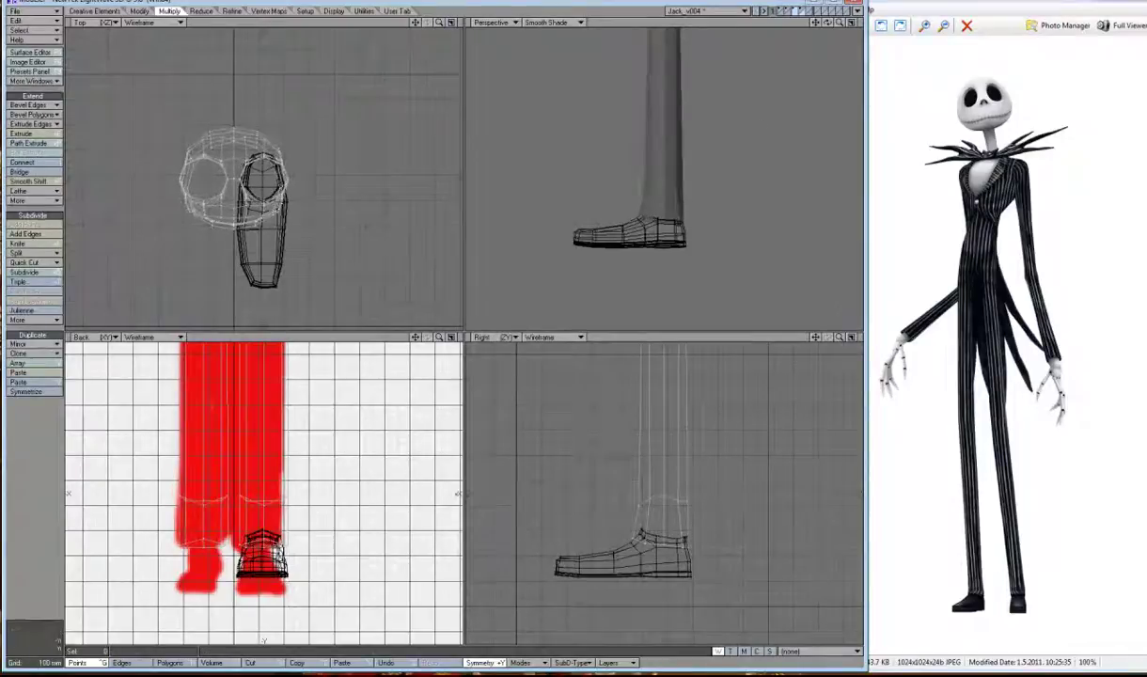
{"action": "key", "text": "comma"}
{"action": "key", "text": "comma"}
{"action": "key", "text": "period"}
{"action": "key", "text": "period"}
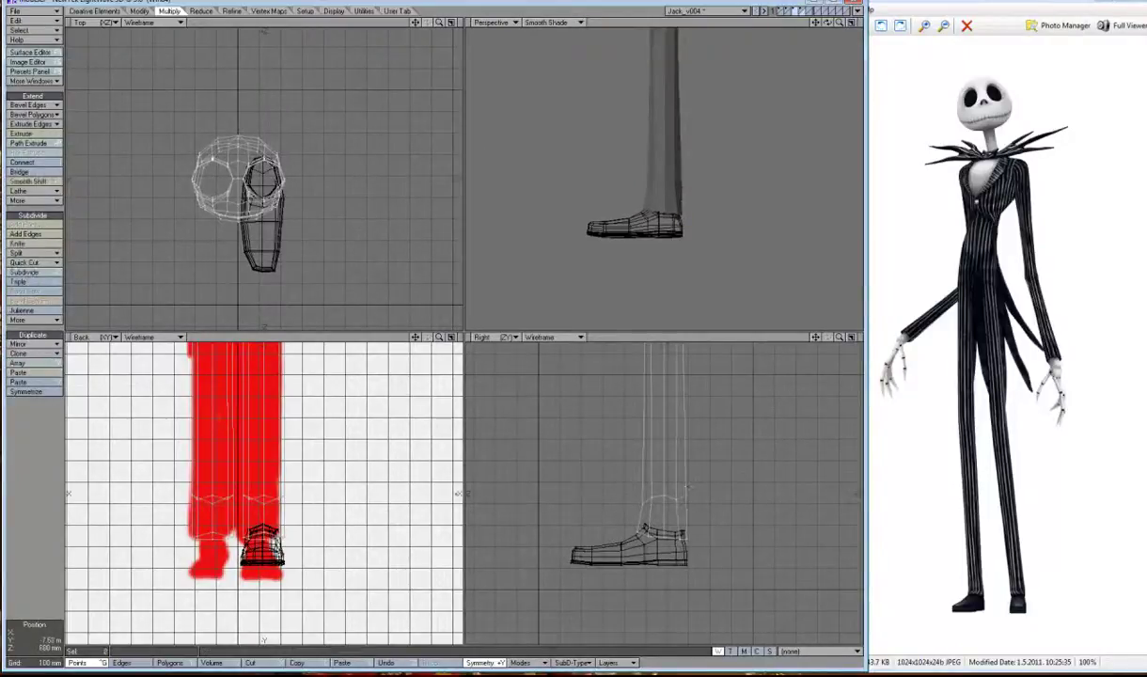
Nudge the knee loop up, mirror the isolated shoe across the centre, and show all layers.
{"action": "left_click_drag", "start_coordinate": [671, 505], "coordinate": [670, 477]}
{"action": "left_click", "coordinate": [769, 12]}
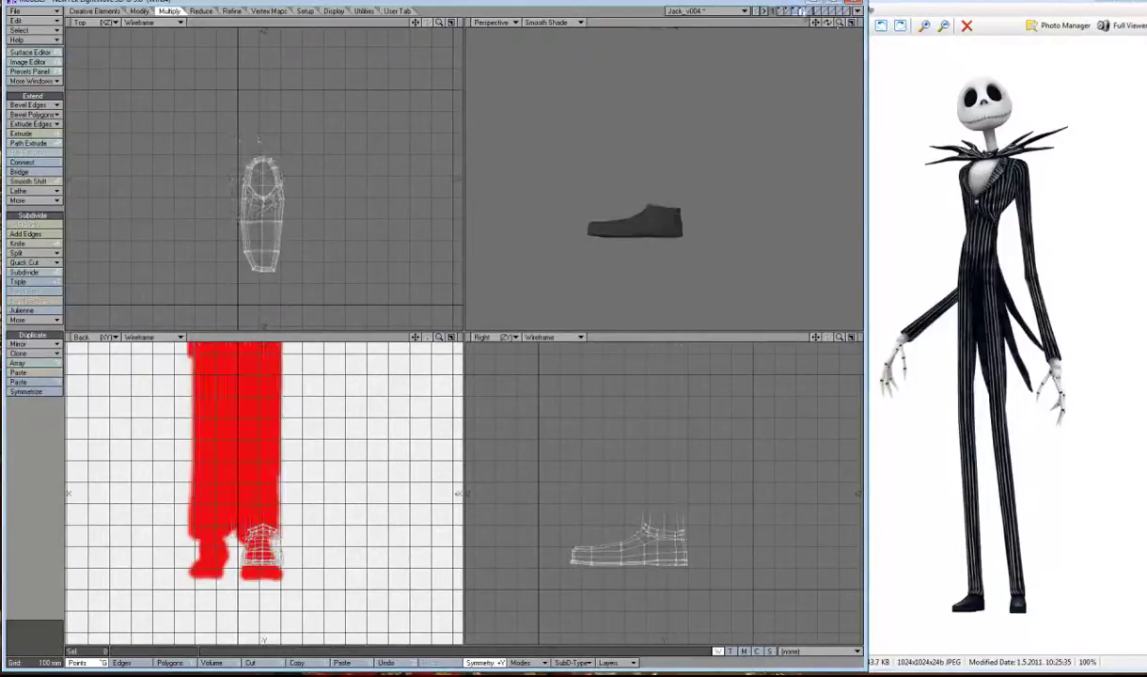
{"action": "key", "text": "shift+v"}
{"action": "left_click", "coordinate": [658, 527]}
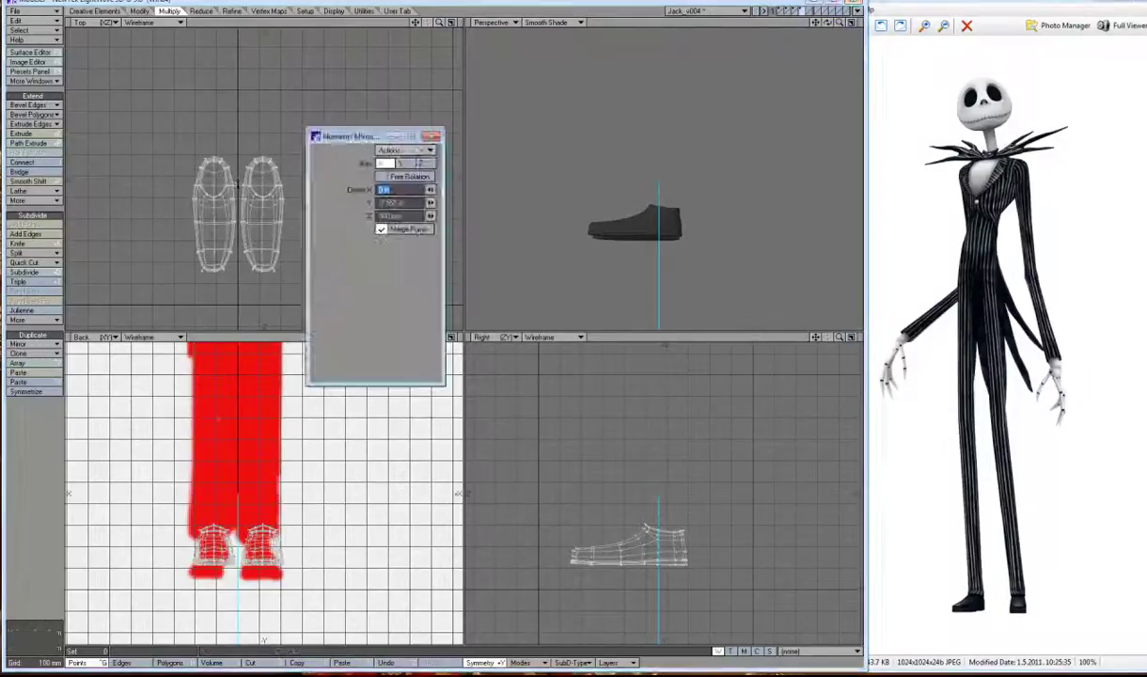
{"action": "left_click", "coordinate": [759, 13]}
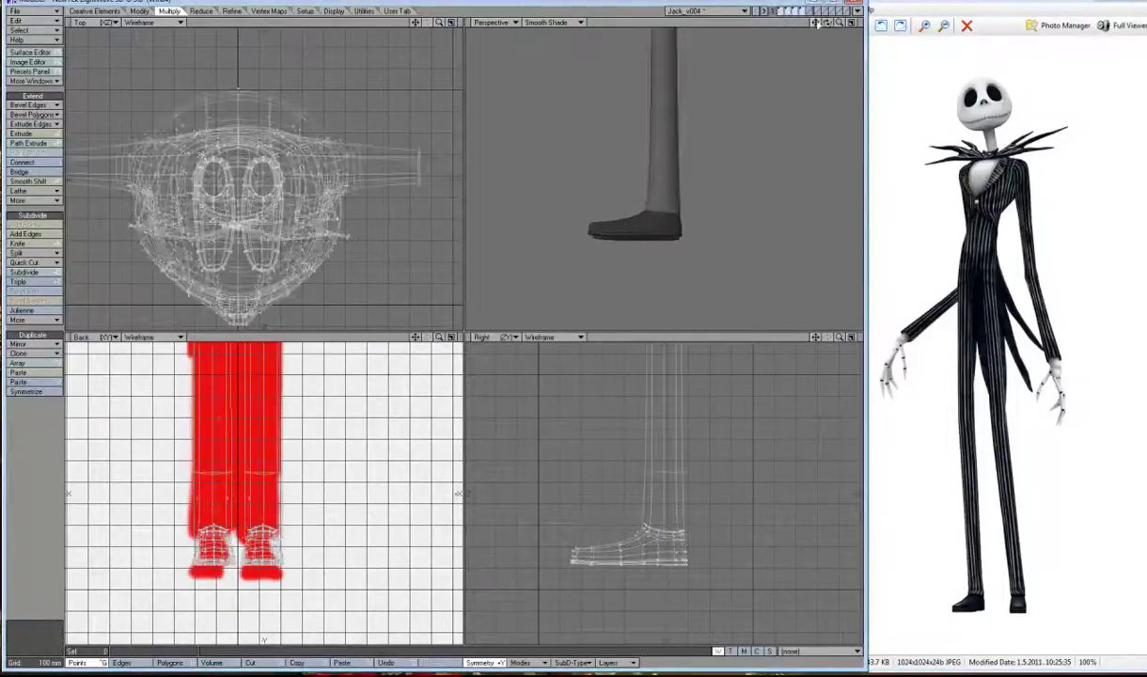
{"action": "key", "text": "a"}
{"action": "left_click_drag", "start_coordinate": [825, 32], "coordinate": [825, 32]}
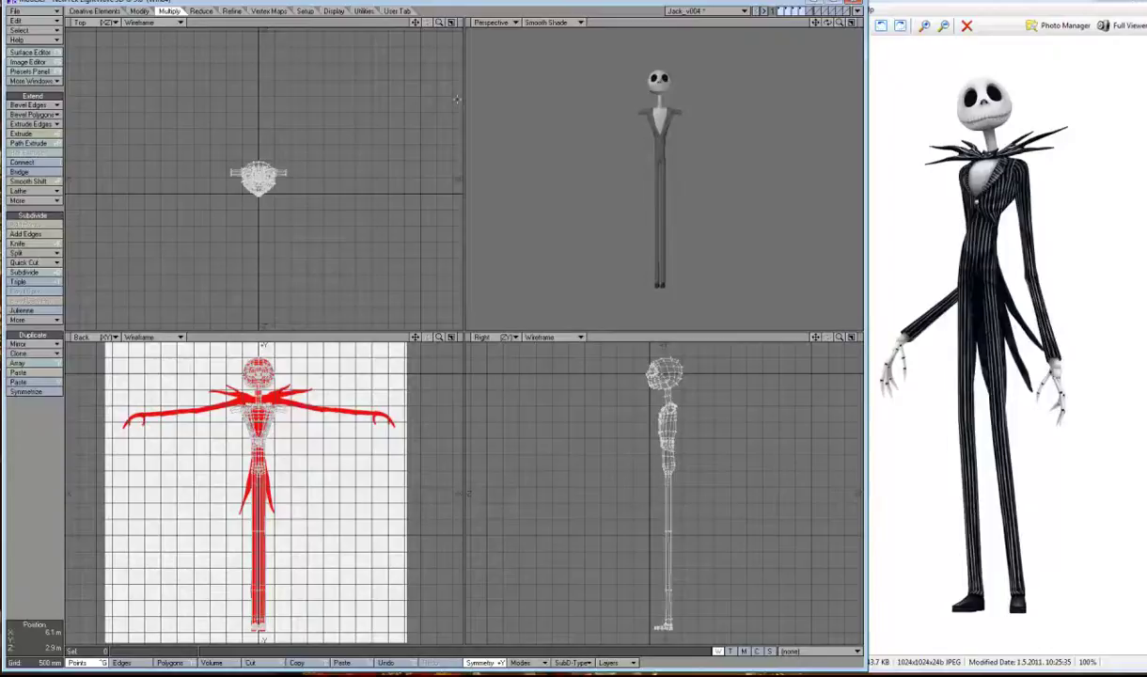
Save Incremental to create Jack_v005, then turn the perspective view to review the figure.
{"action": "left_click", "coordinate": [19, 11]}
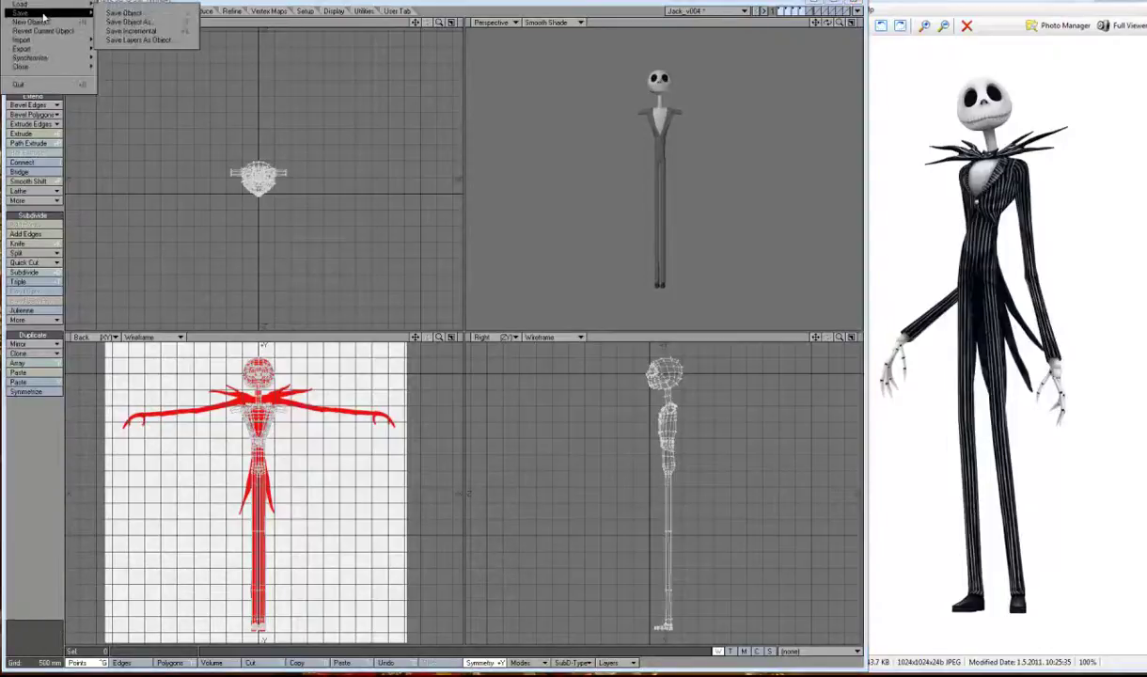
{"action": "left_click", "coordinate": [132, 31]}
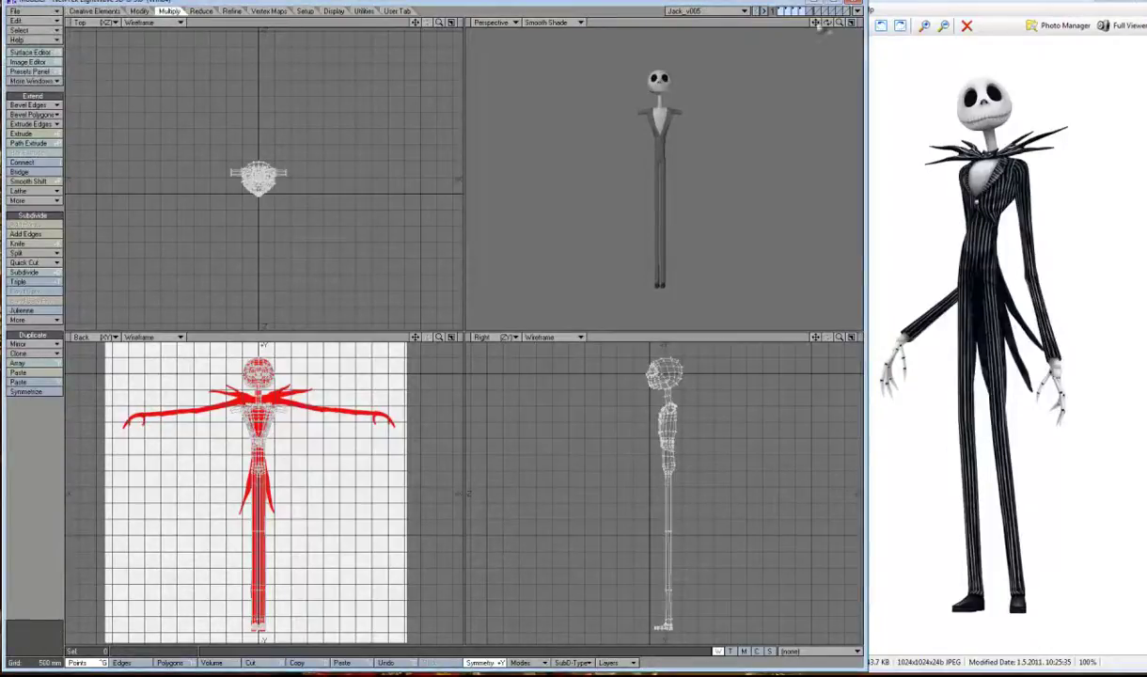
{"action": "left_click_drag", "start_coordinate": [828, 21], "coordinate": [816, 22]}
{"action": "left_click_drag", "start_coordinate": [828, 21], "coordinate": [825, 26]}
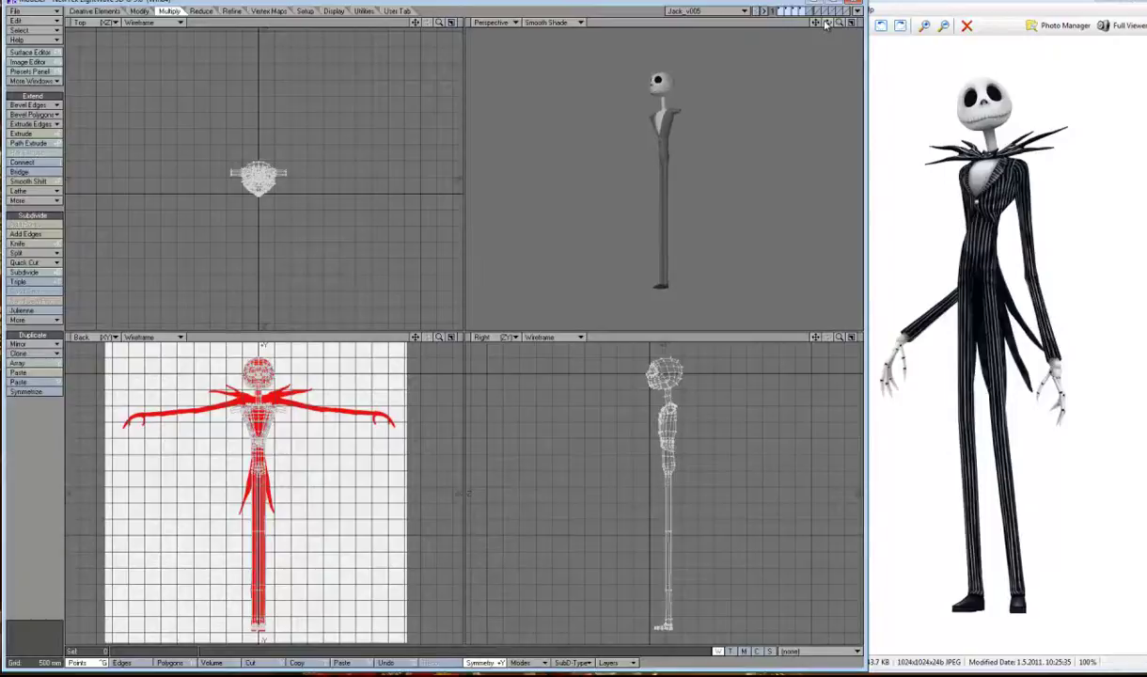